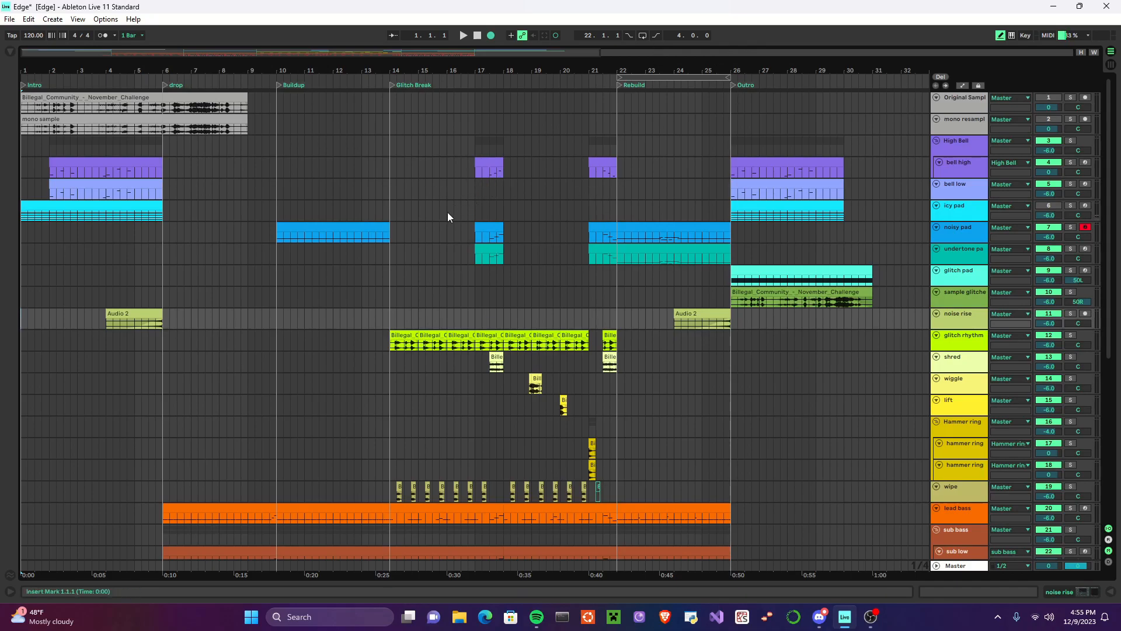
Step: Play the original sample track alone from the start of the arrangement, and turn its solo off once playback is stopped
scroll(199, 234, "down", 6)
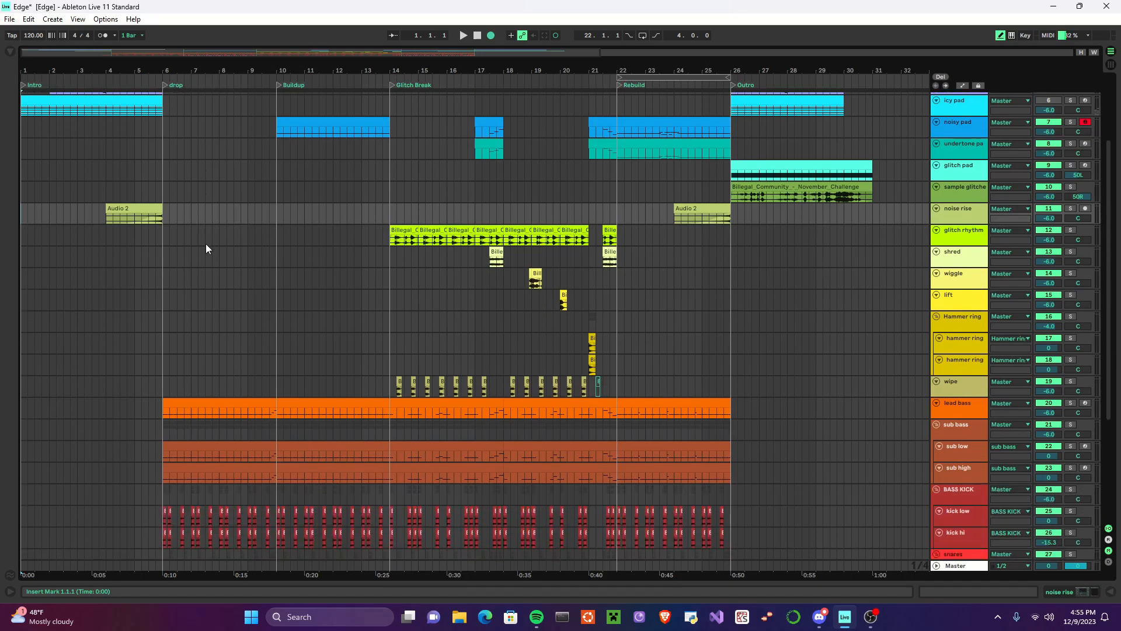
scroll(202, 243, "down", 2)
scroll(206, 252, "up", 4)
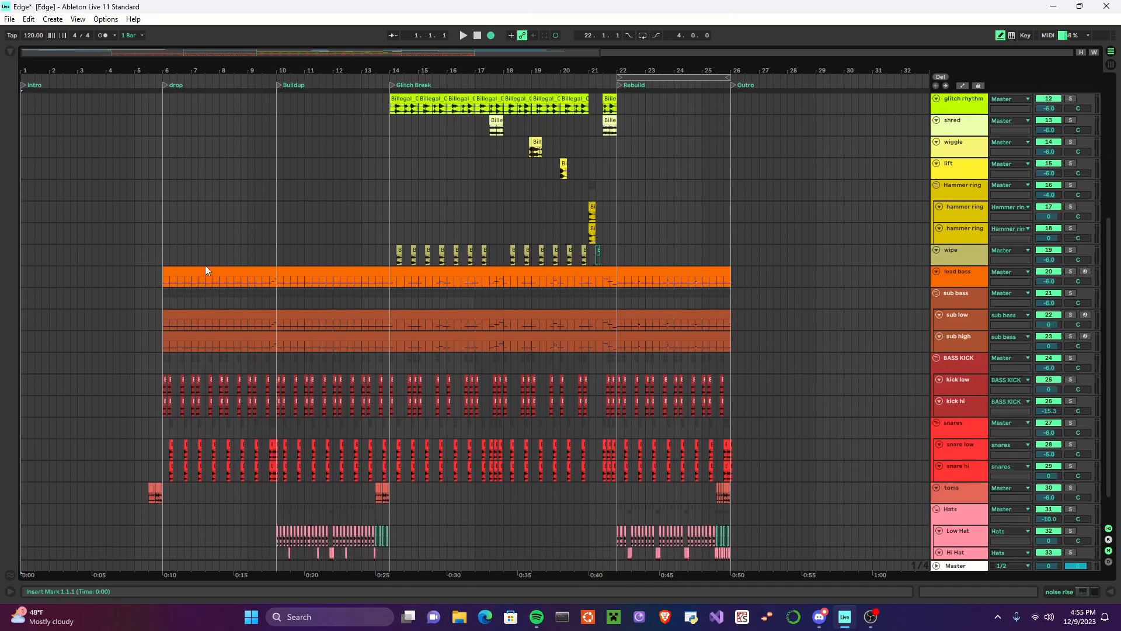
scroll(202, 273, "up", 4)
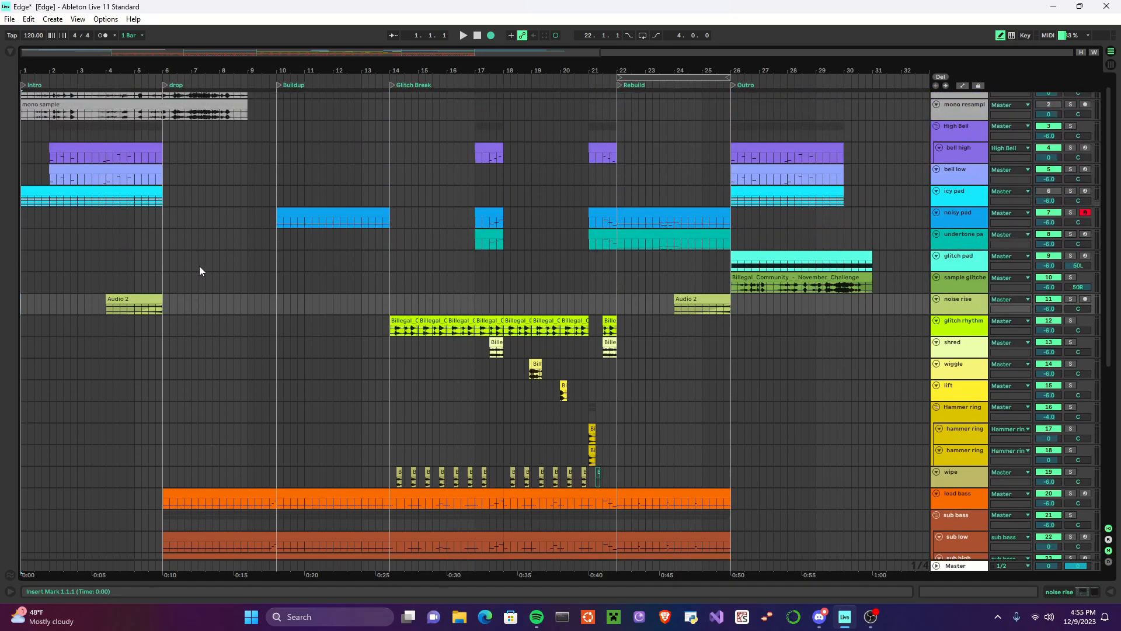
scroll(200, 267, "up", 1)
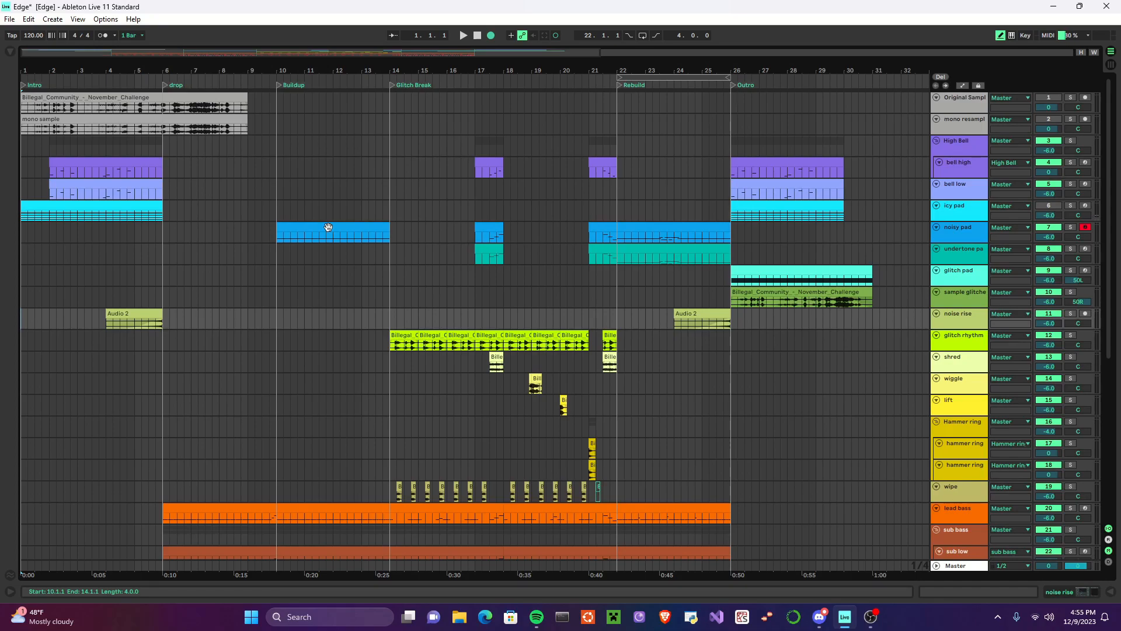
left_click(1071, 97)
left_click(463, 37)
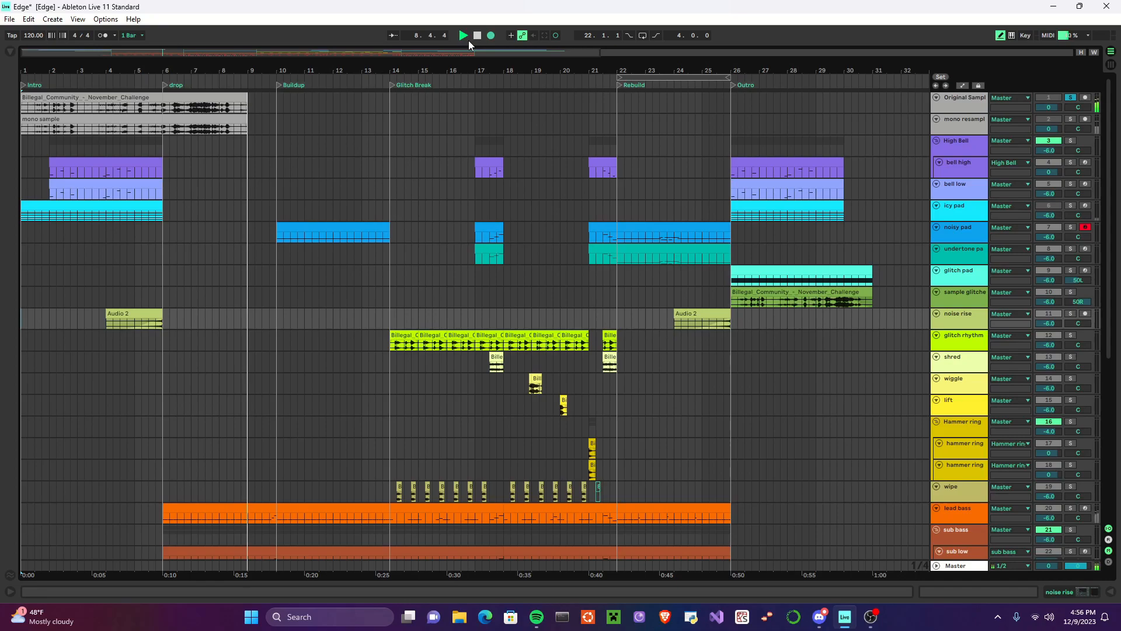
left_click(477, 36)
left_click(477, 37)
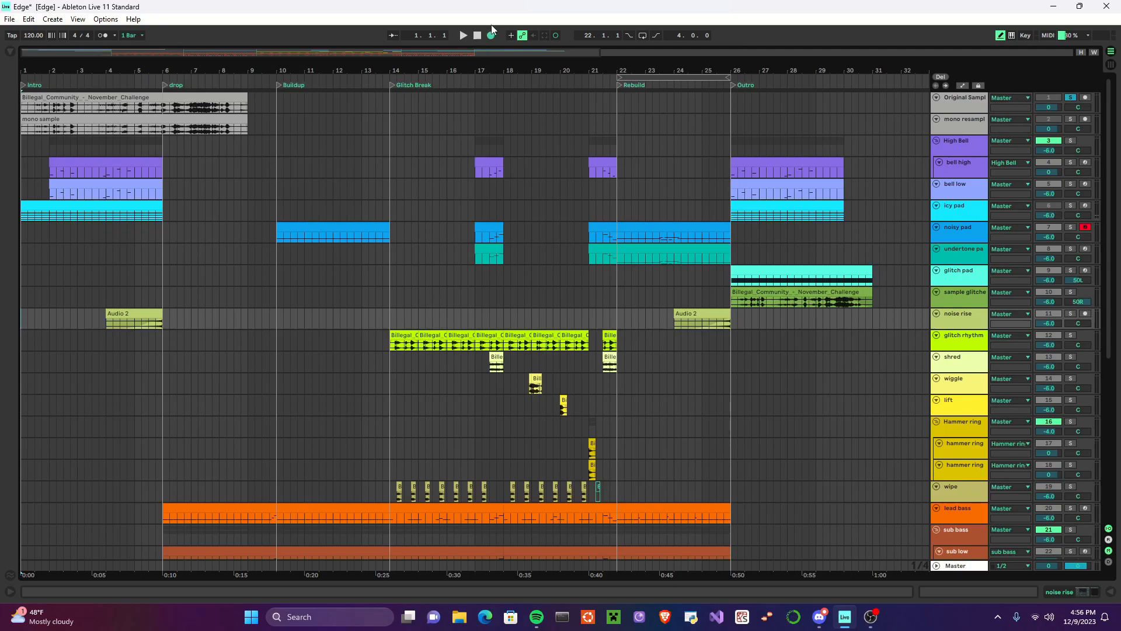
left_click(1070, 98)
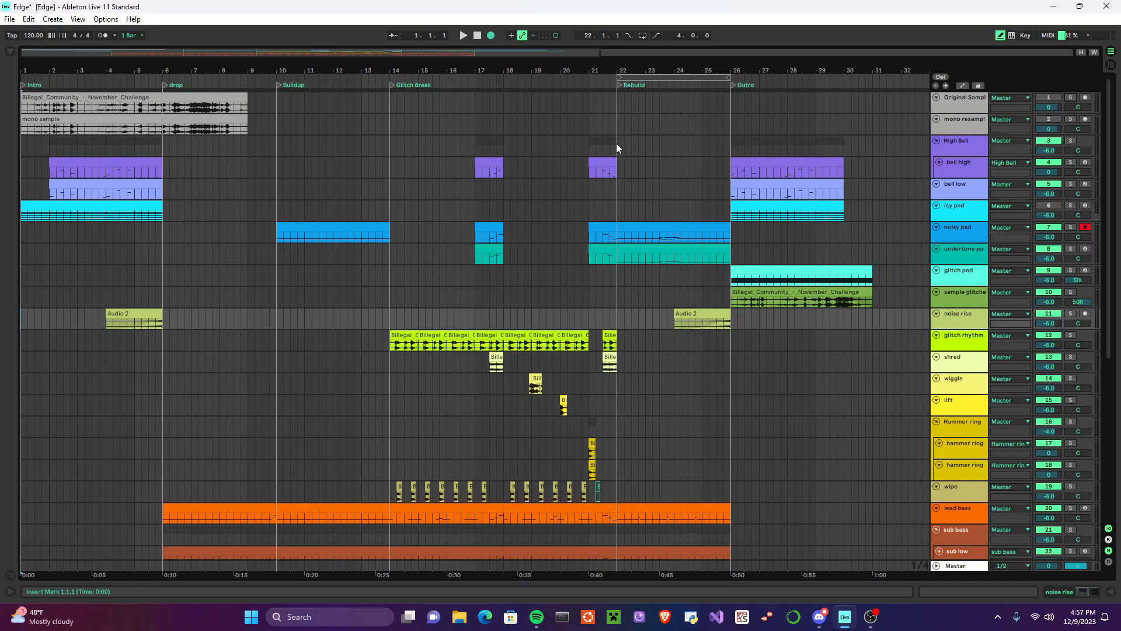
Step: Solo the BASS KICK group and select the first kick low clip at the drop marker
scroll(343, 225, "down", 10)
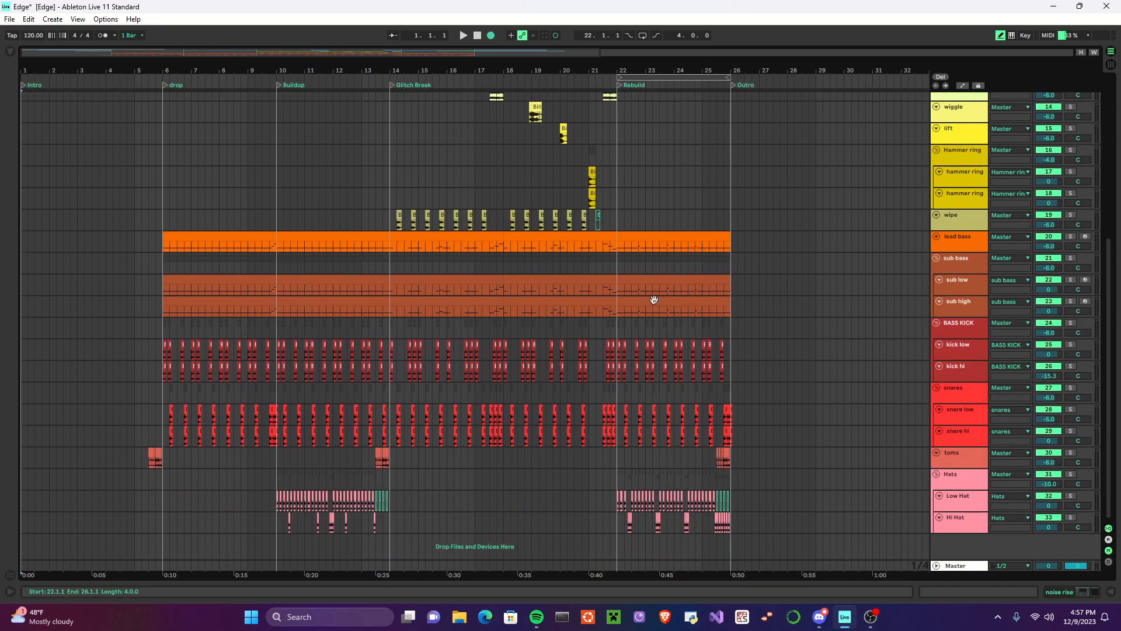
left_click(1072, 324)
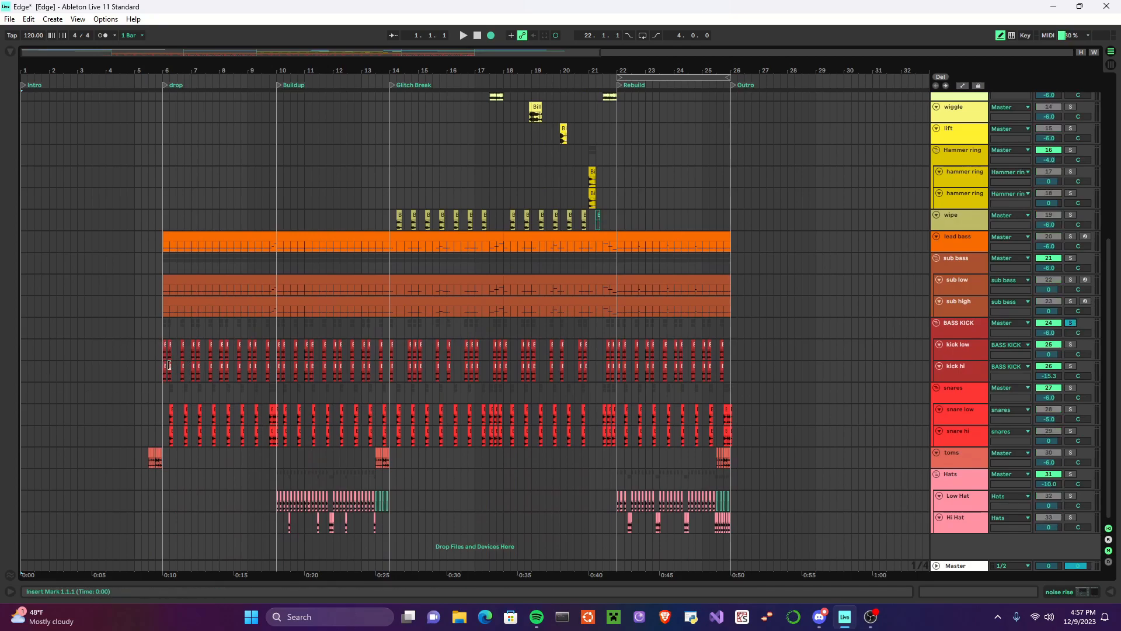
scroll(166, 362, "up", 10)
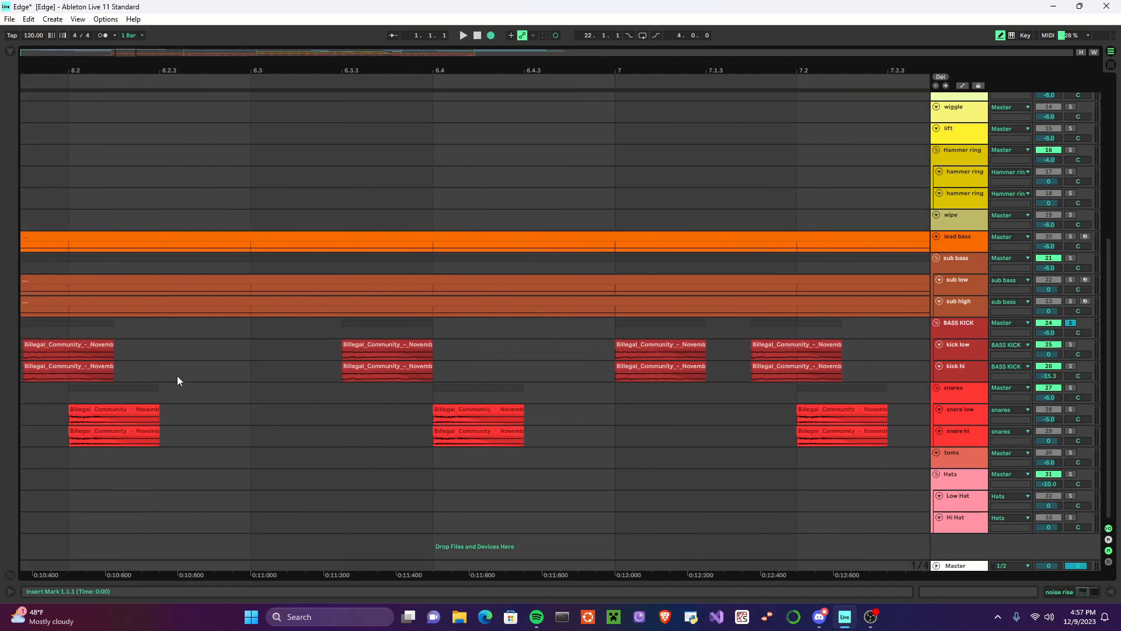
scroll(177, 375, "left", 5)
left_click(174, 347)
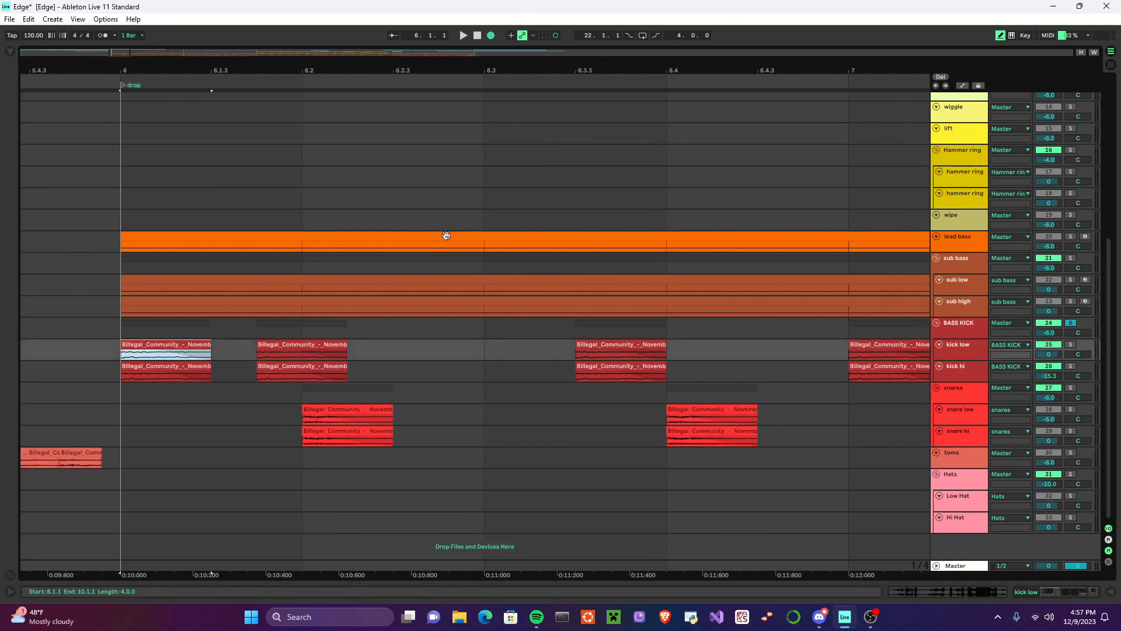
Step: Show the kick low track's effect chain and inspect its OTT plug-in settings
double_click(963, 346)
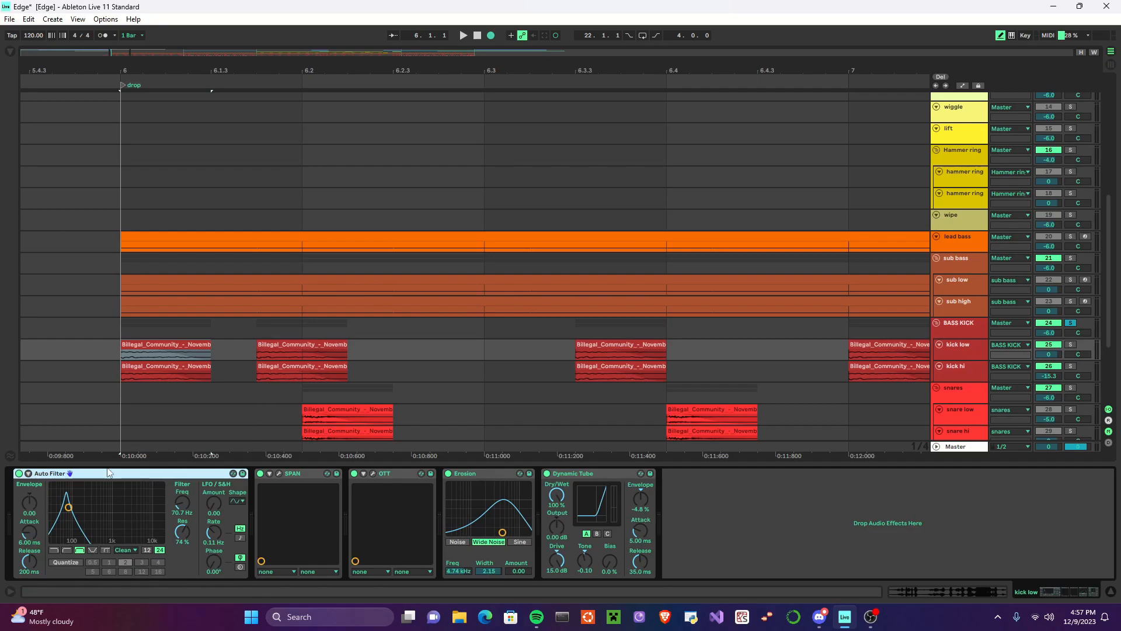
left_click(372, 474)
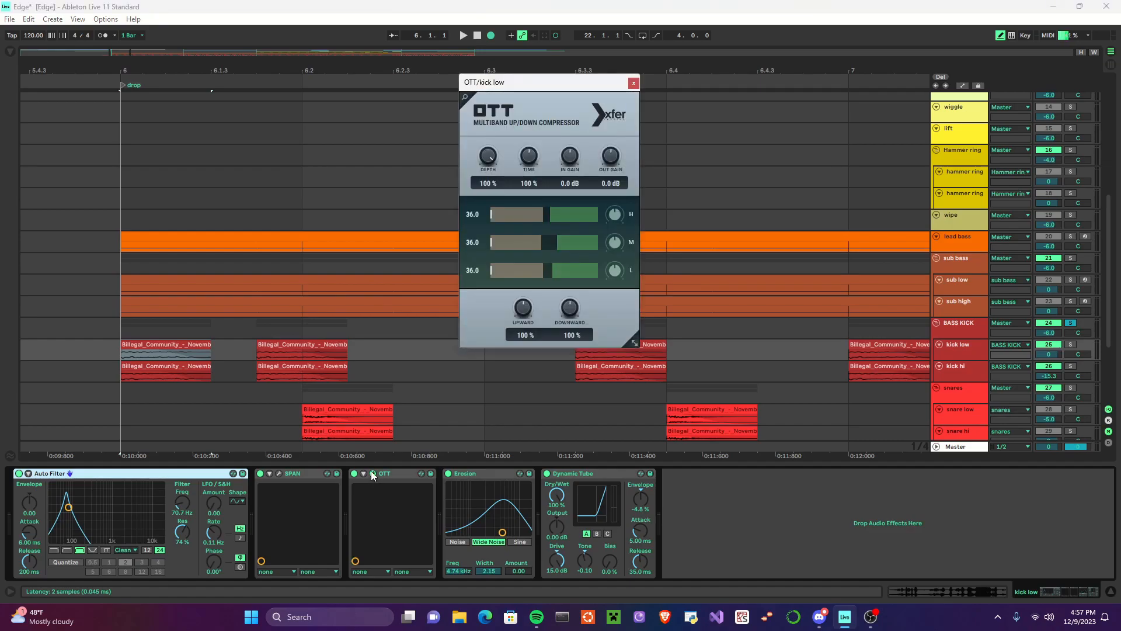
left_click(374, 474)
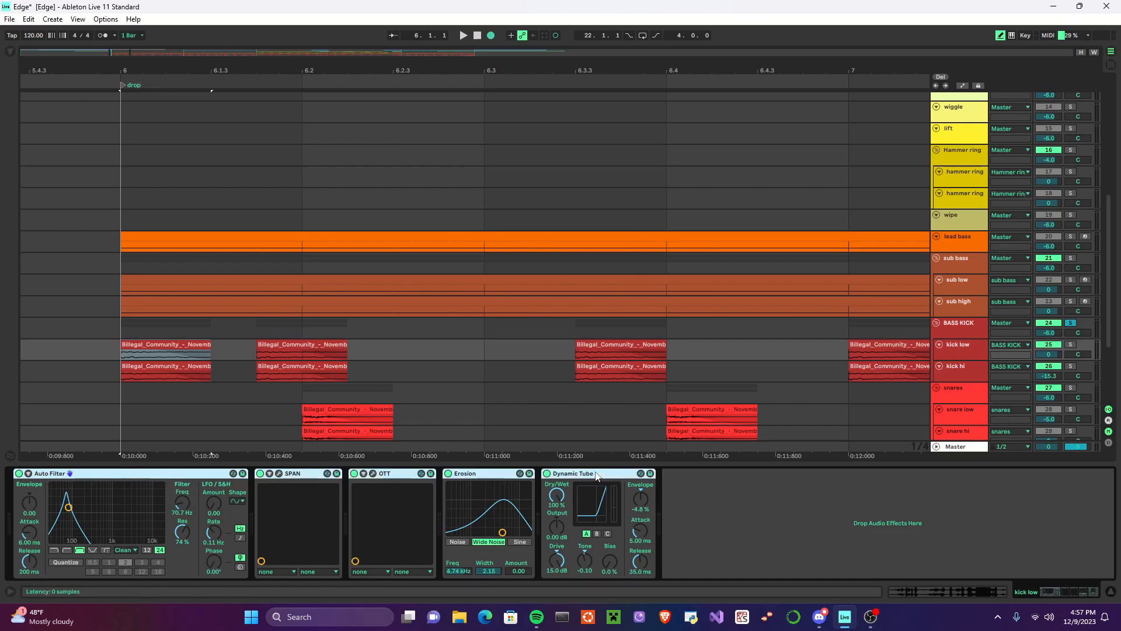
Step: Bypass all effects on kick low, solo the track, and play the unprocessed kick from the drop
left_click(19, 474)
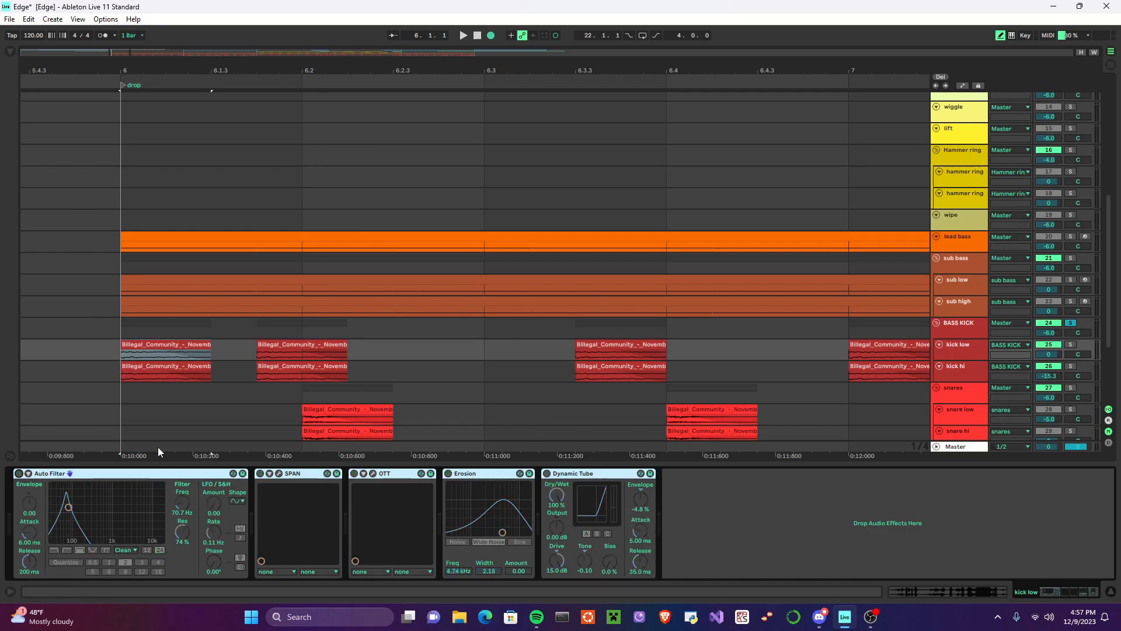
left_click(1071, 345)
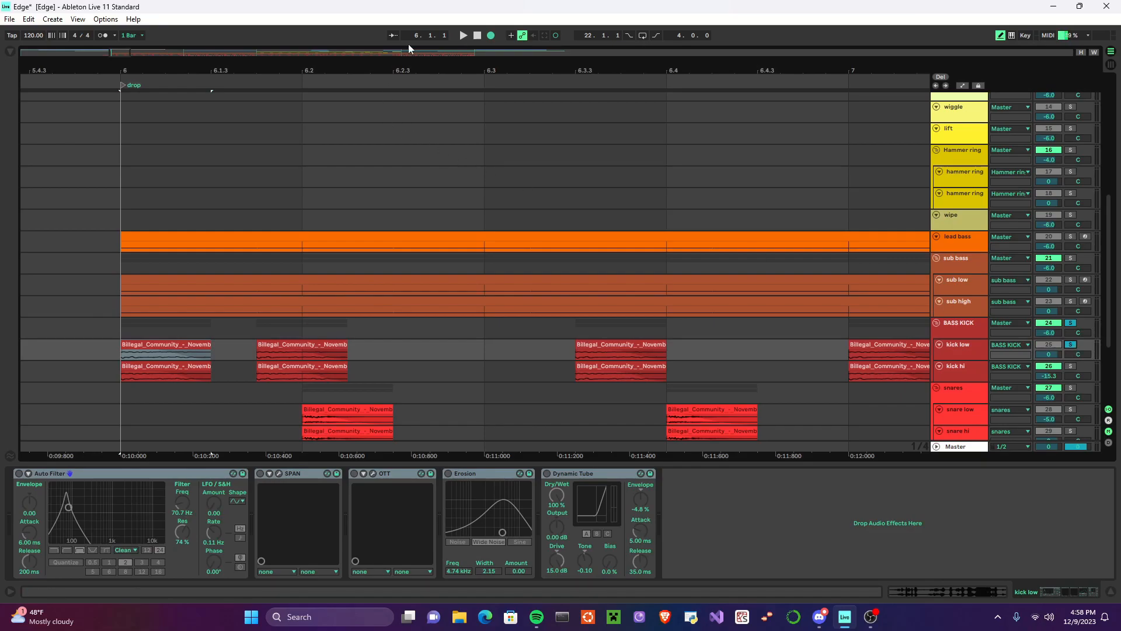
left_click(463, 35)
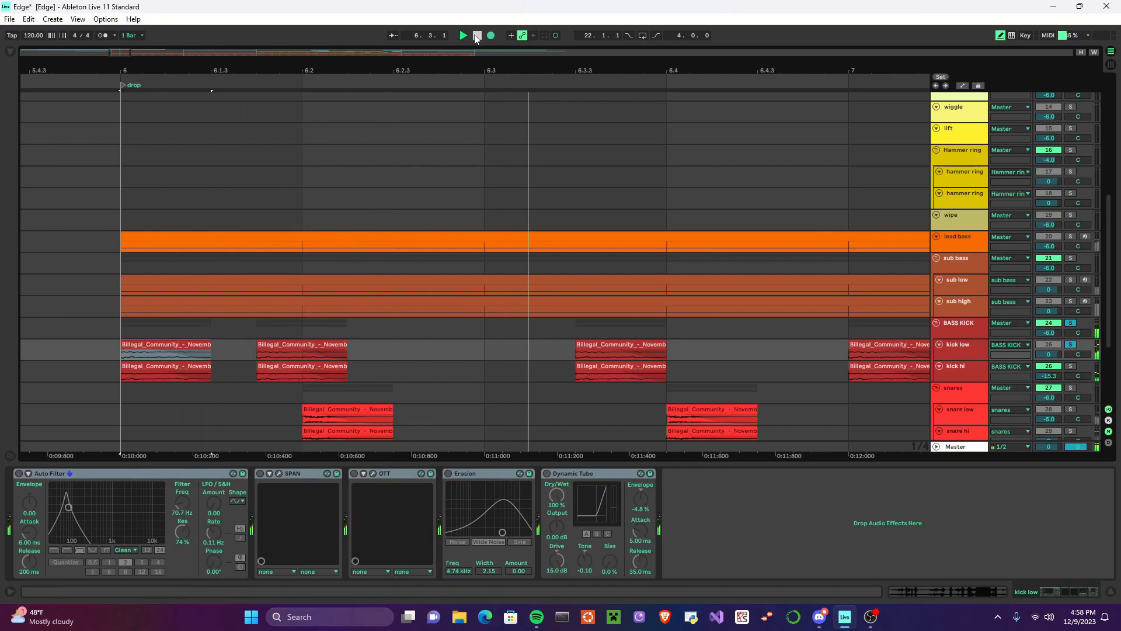
left_click(476, 36)
Step: Re-enable all effects on the kick low track and play the processed kick from the drop
left_click(164, 344)
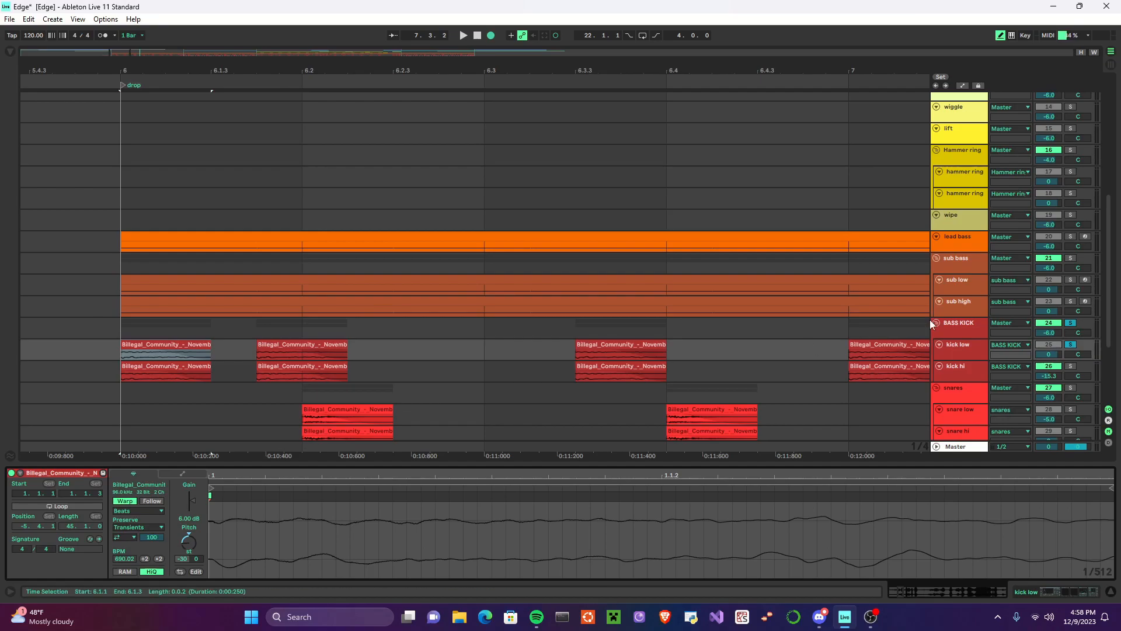
left_click(965, 353)
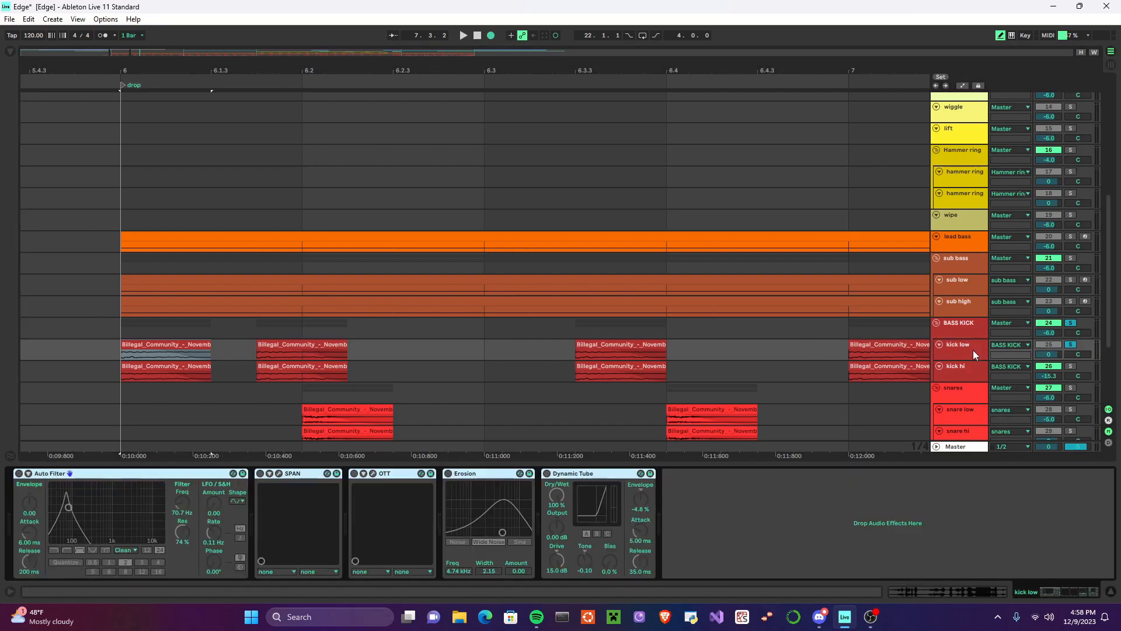
left_click(19, 474)
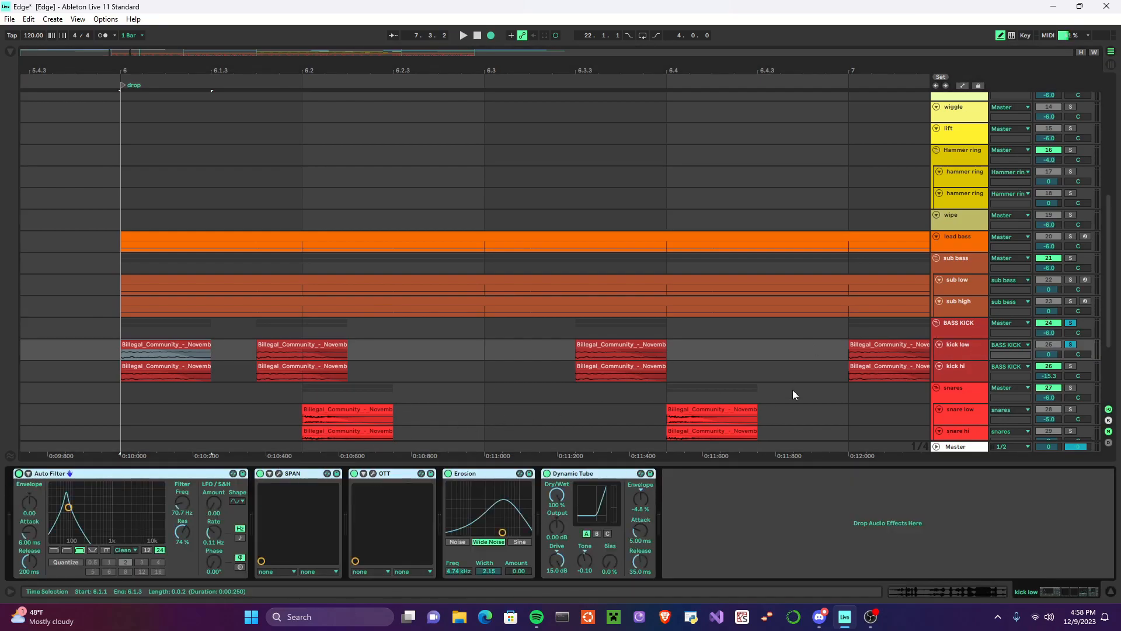
left_click(766, 522)
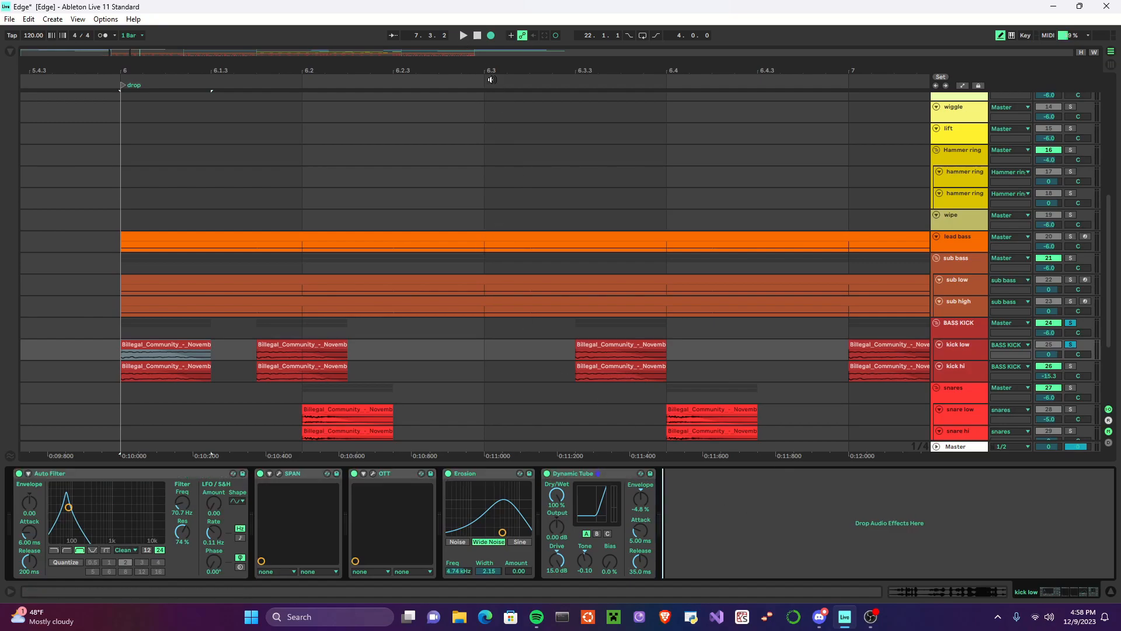
left_click(463, 35)
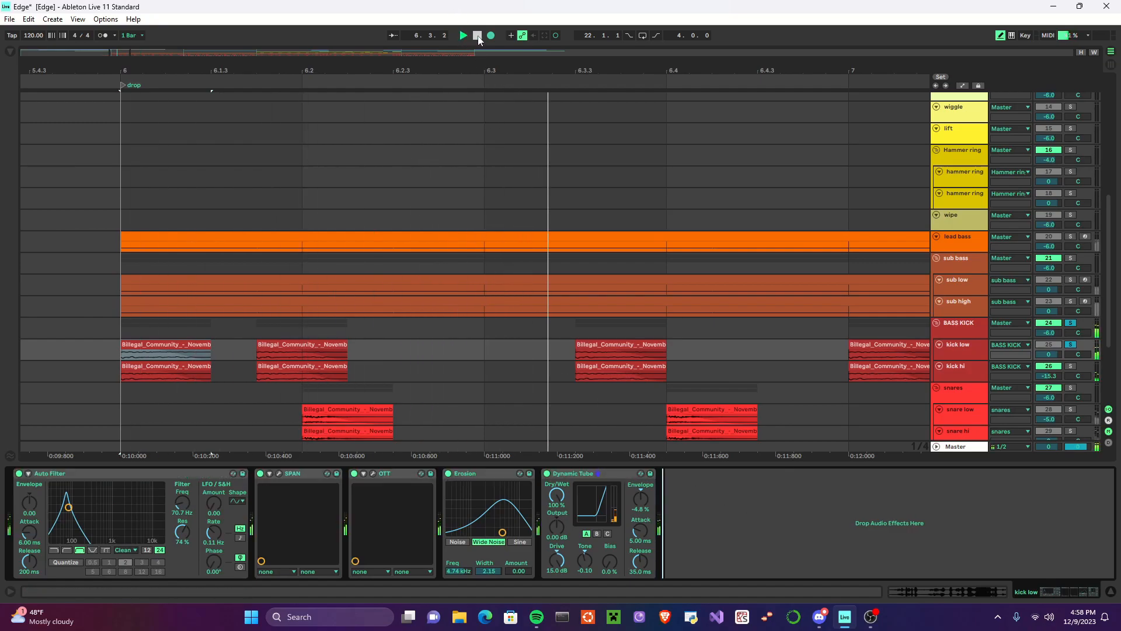
left_click(478, 36)
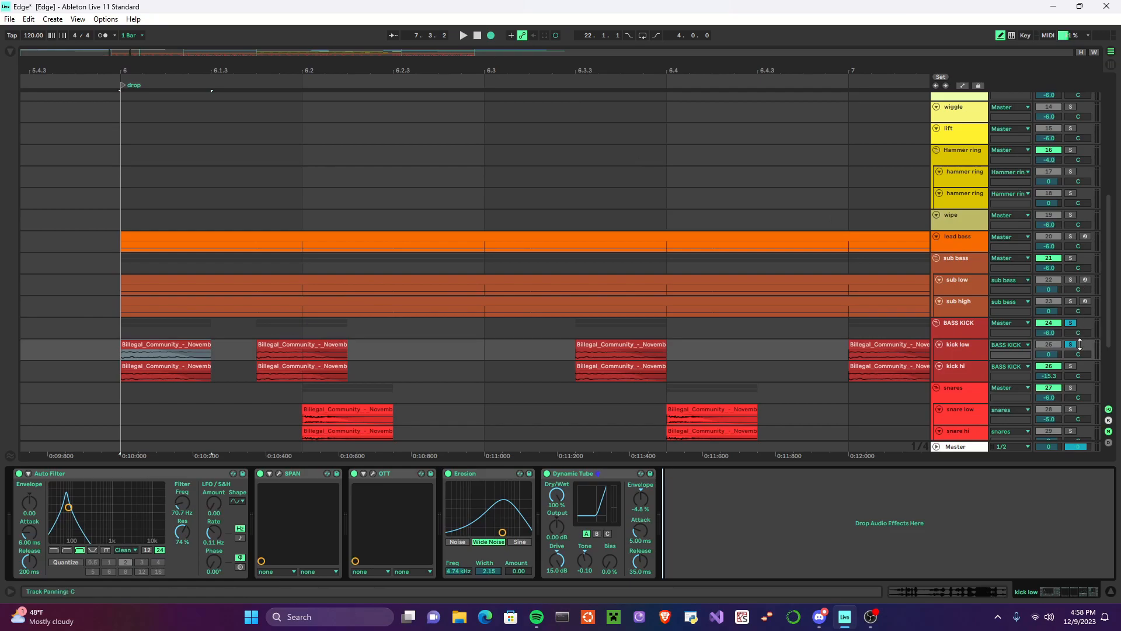
Step: Switch the solo from kick low to the kick hi track only
left_click(1071, 366)
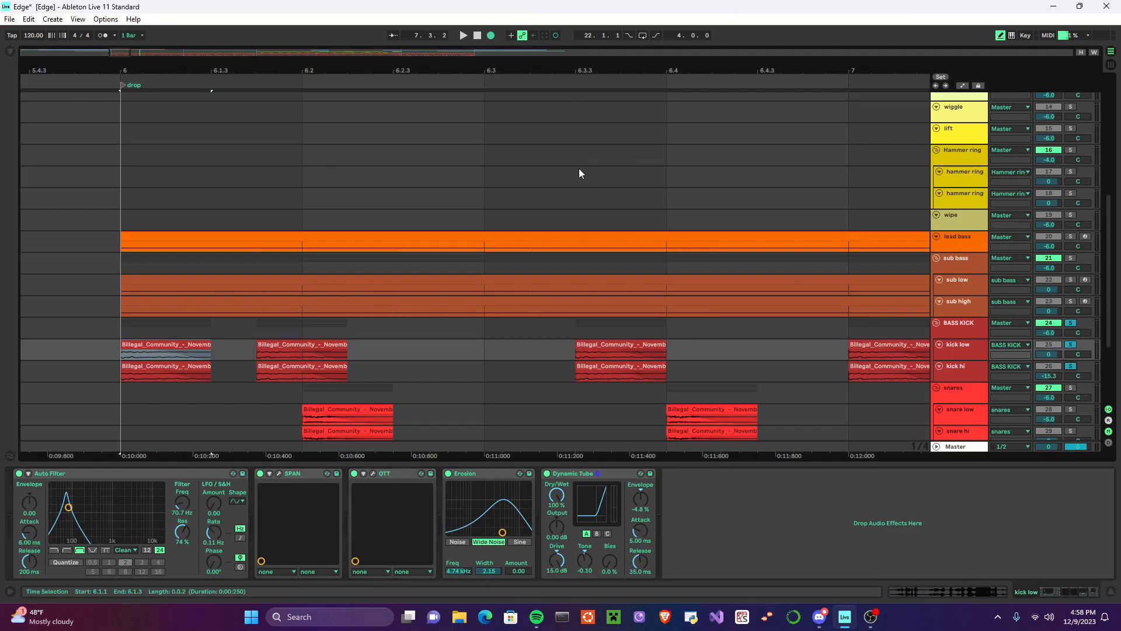
left_click(1073, 367)
left_click(1072, 366)
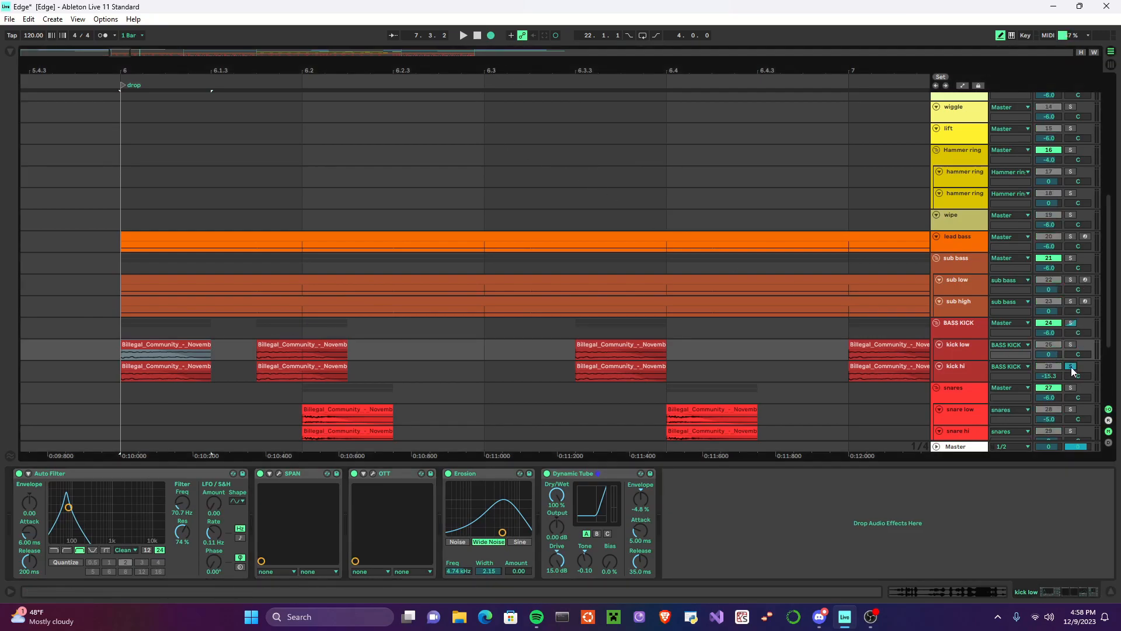
Step: Inspect the OTT and iZotope Trash 2 settings in the kick hi effect chain, and play the soloed layer from the drop
left_click(976, 372)
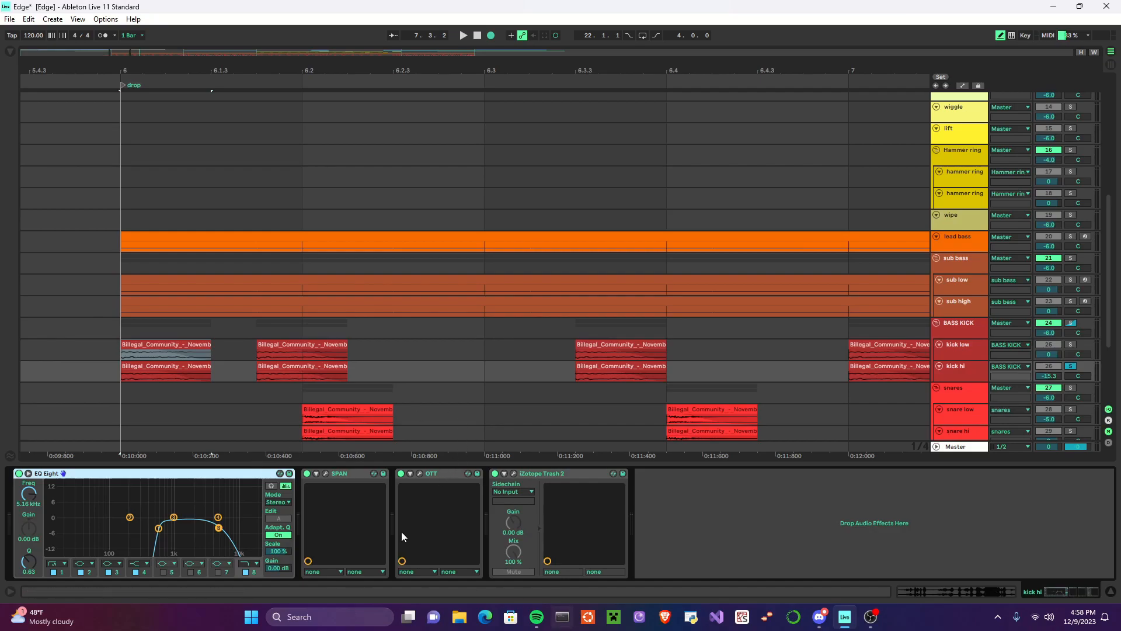
left_click(420, 473)
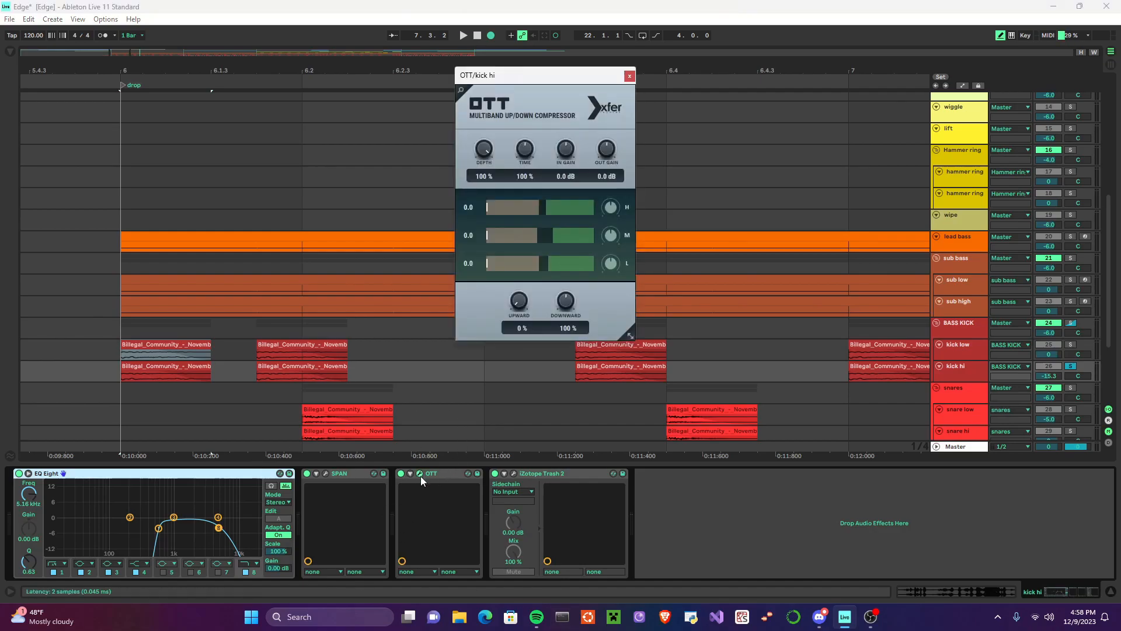
left_click(420, 473)
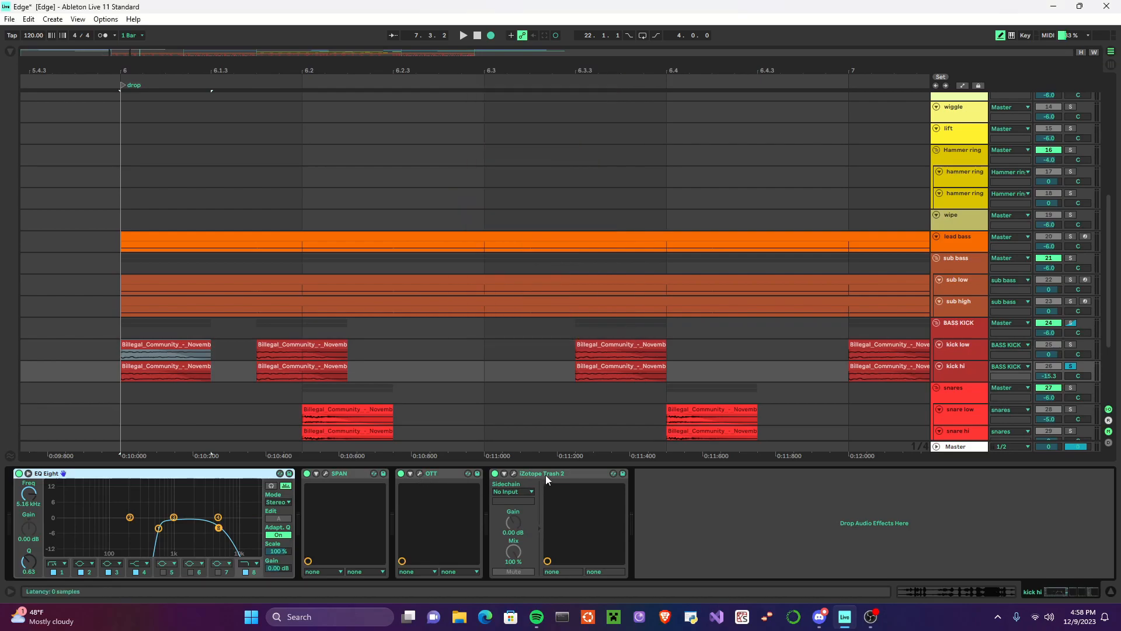
left_click(513, 474)
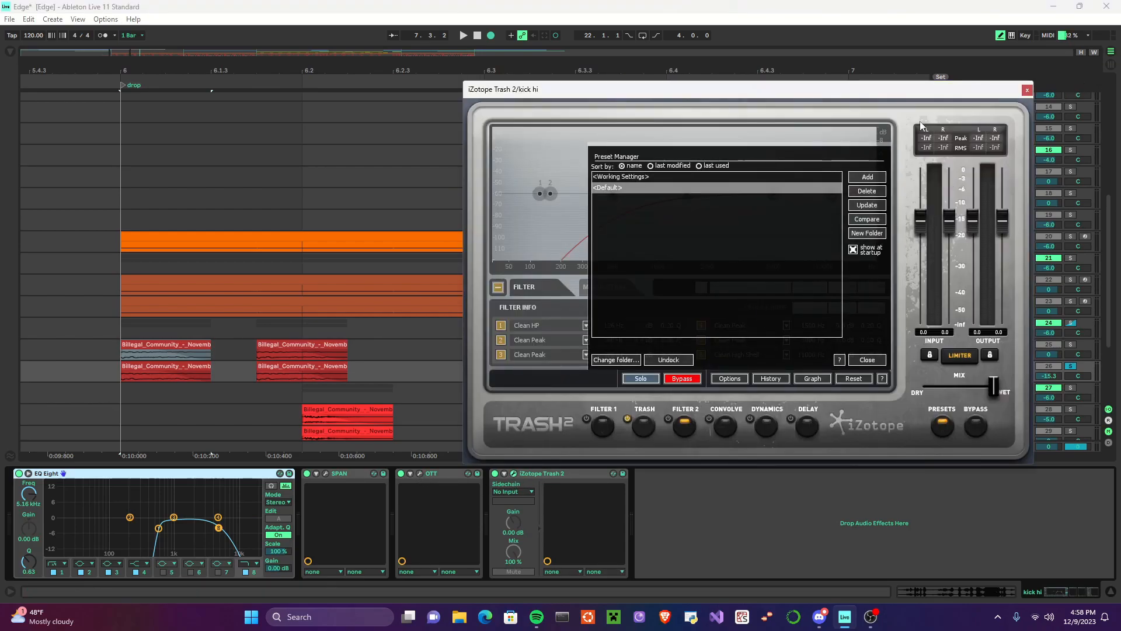
left_click(867, 360)
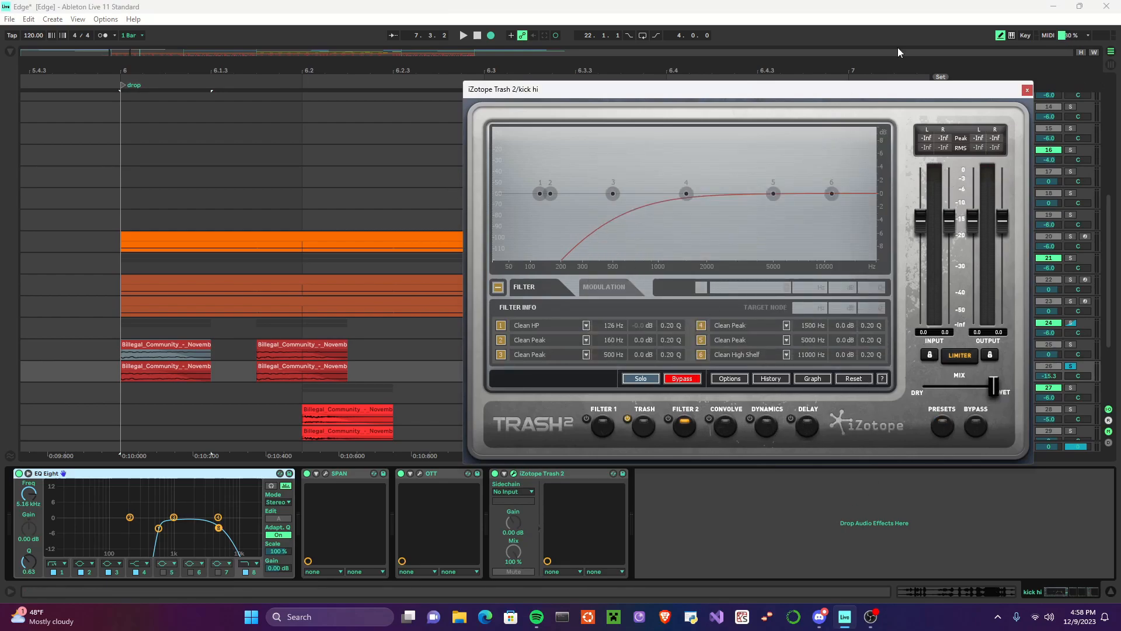
left_click(1027, 92)
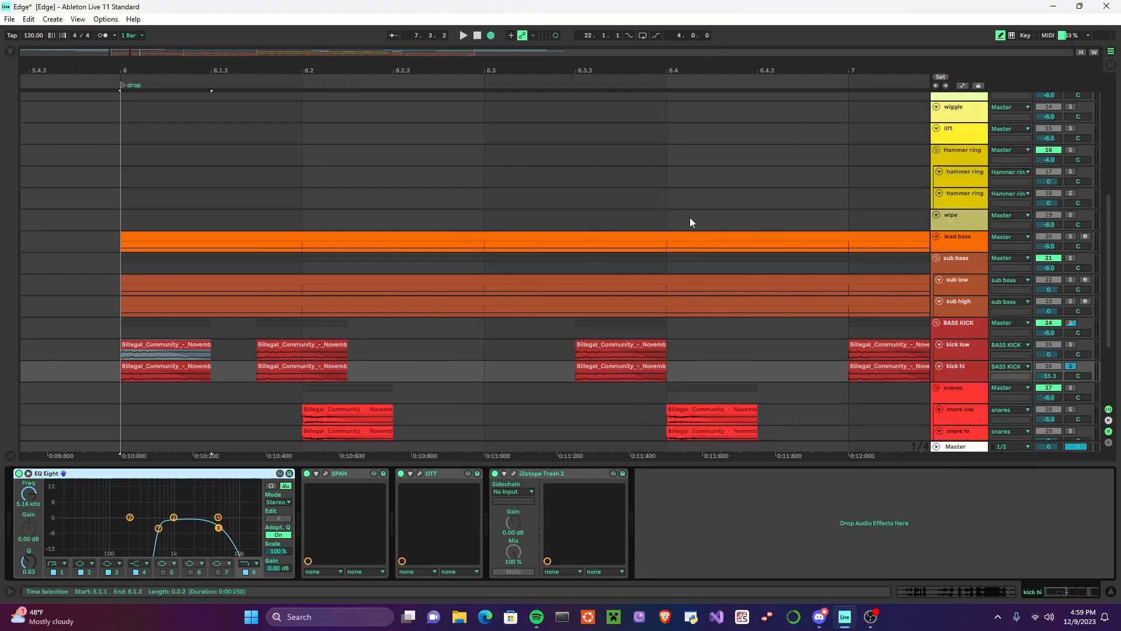
left_click(463, 36)
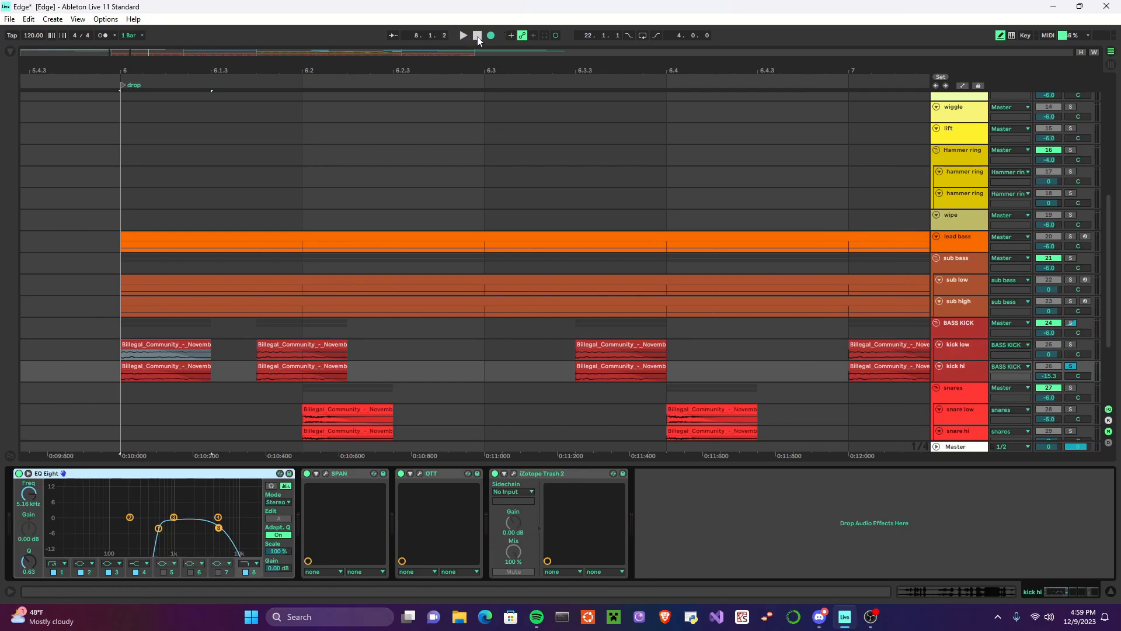
left_click(478, 38)
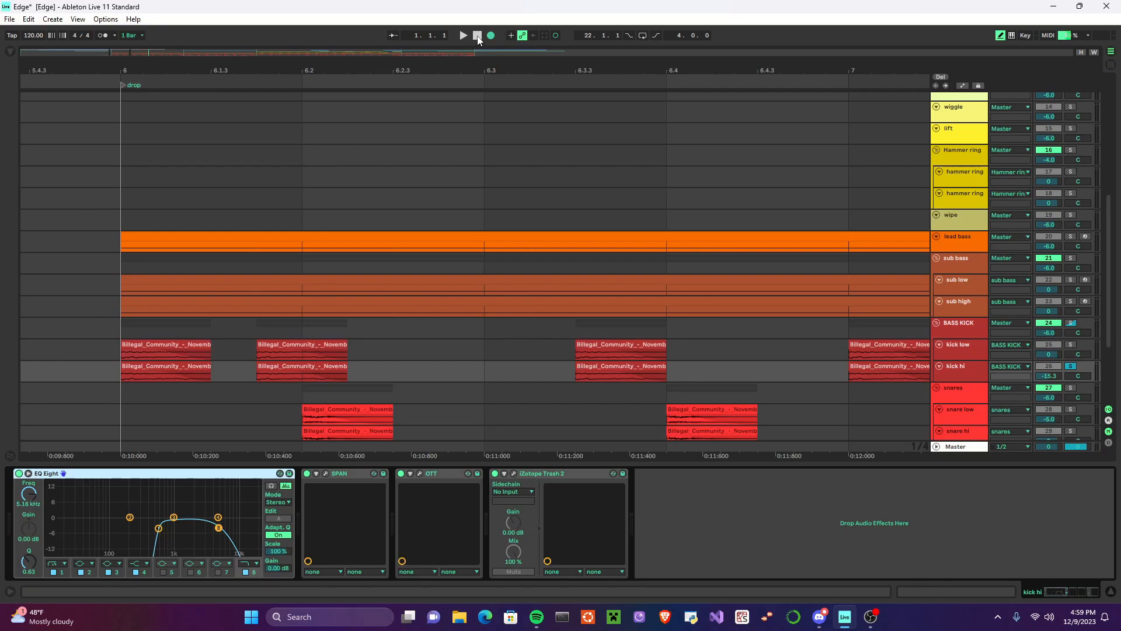
Step: Solo kick low together with kick hi and play both kick layers from the drop marker
left_click(1070, 323)
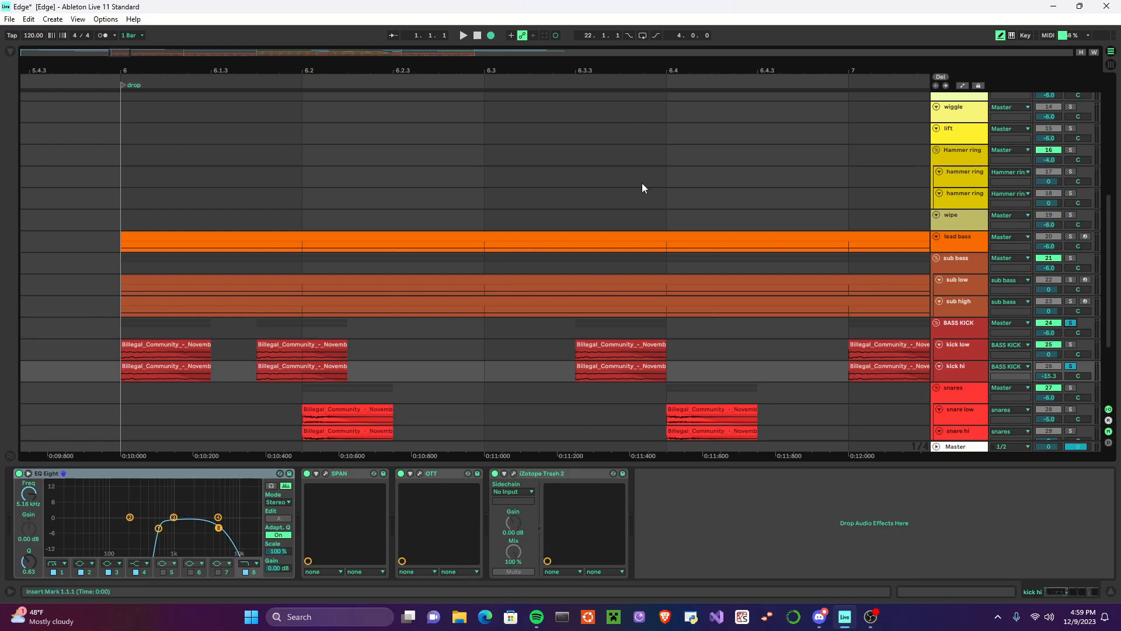
left_click(1071, 345)
left_click(124, 204)
left_click(462, 37)
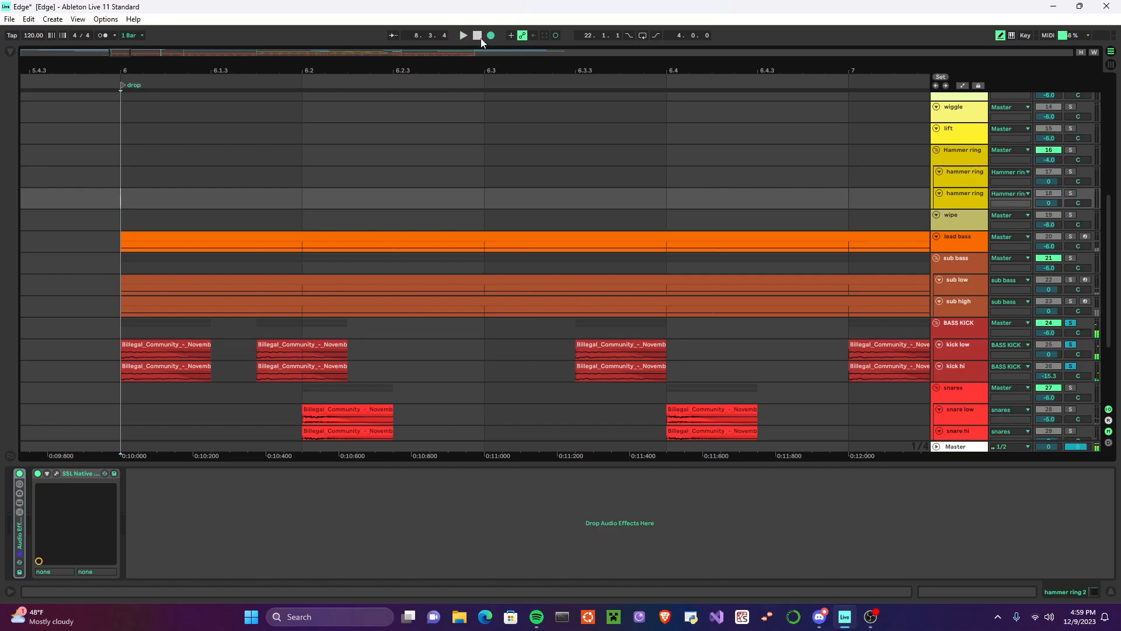
Step: Stop playback and switch the solo from the kick layers to the snares group
left_click(479, 36)
scroll(615, 115, "down", 5)
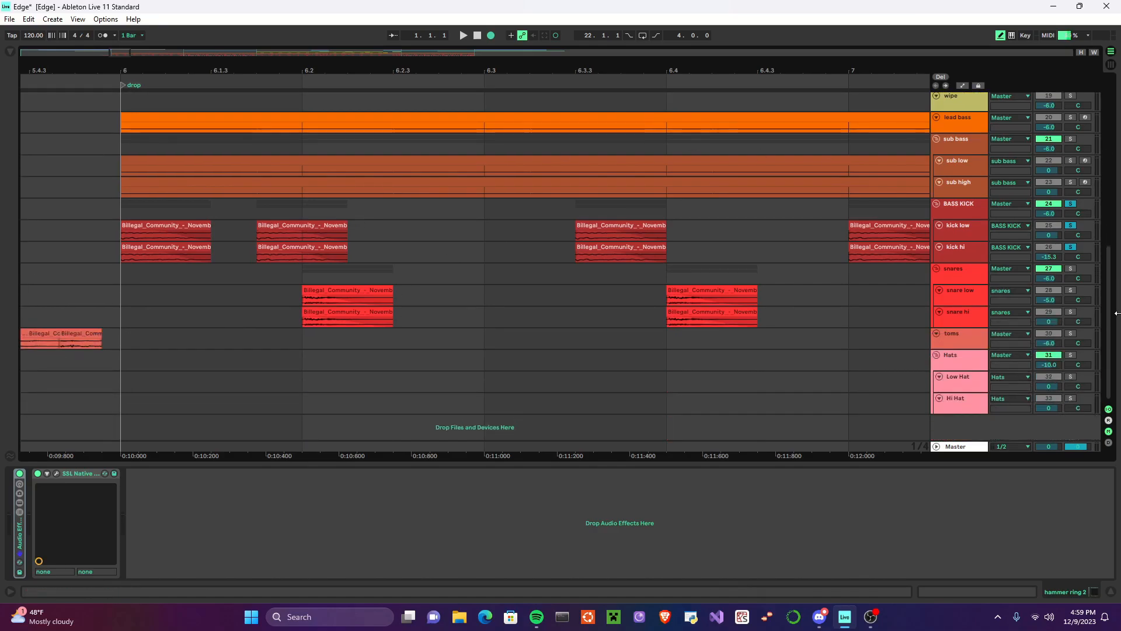
left_click(1071, 269)
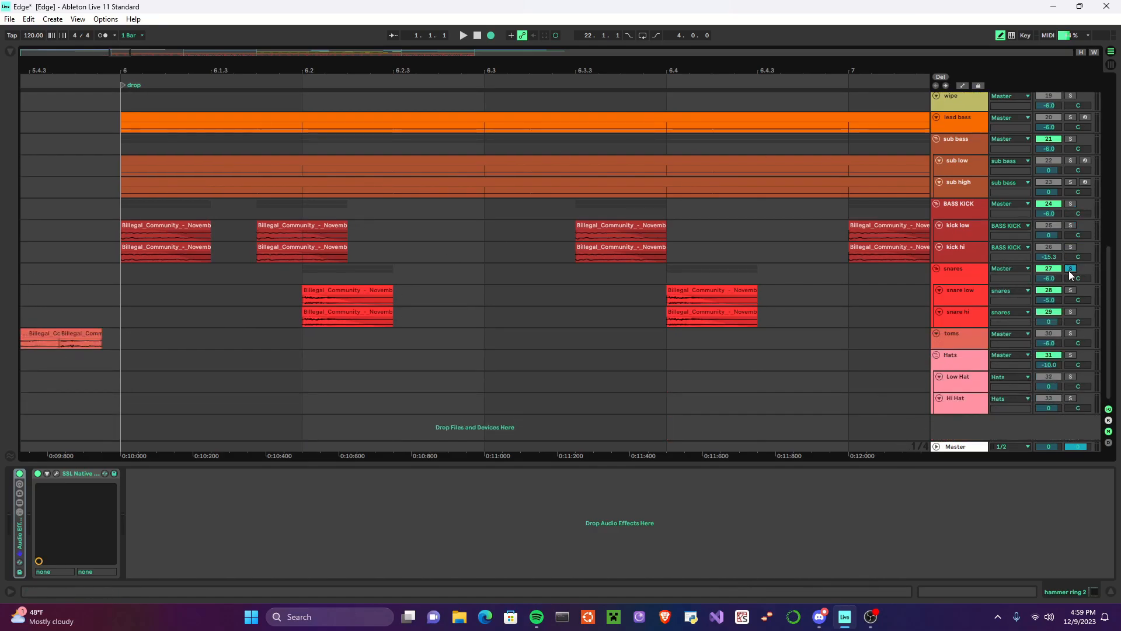
Step: Inspect the effect chains of snare low and snare hi, including the kHs Chorus settings on snare hi
left_click(967, 300)
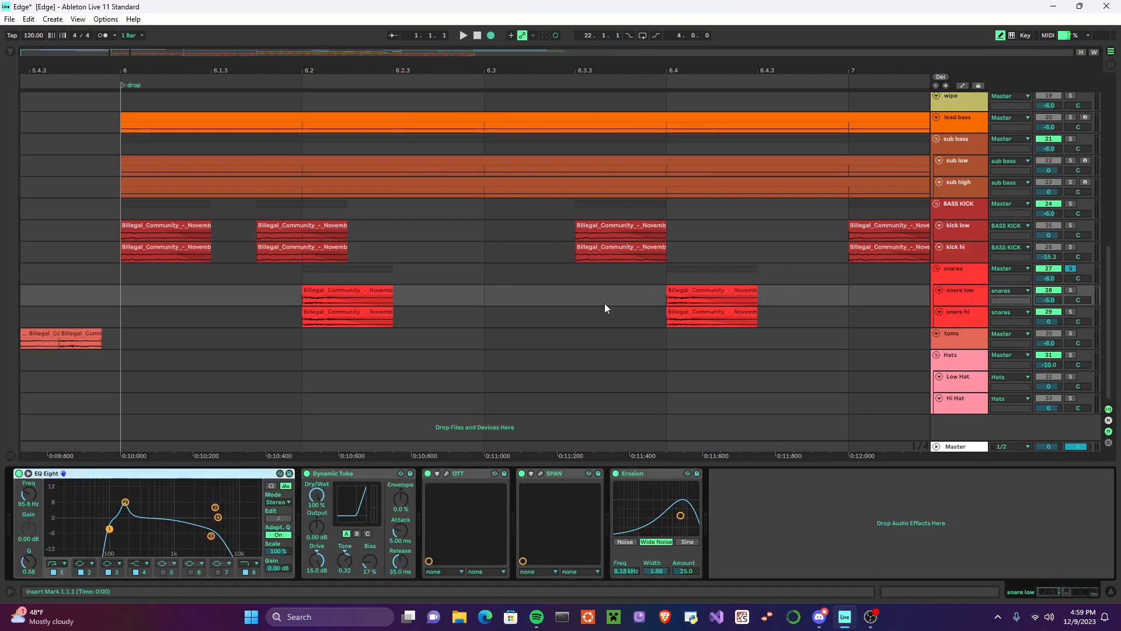
left_click(956, 293)
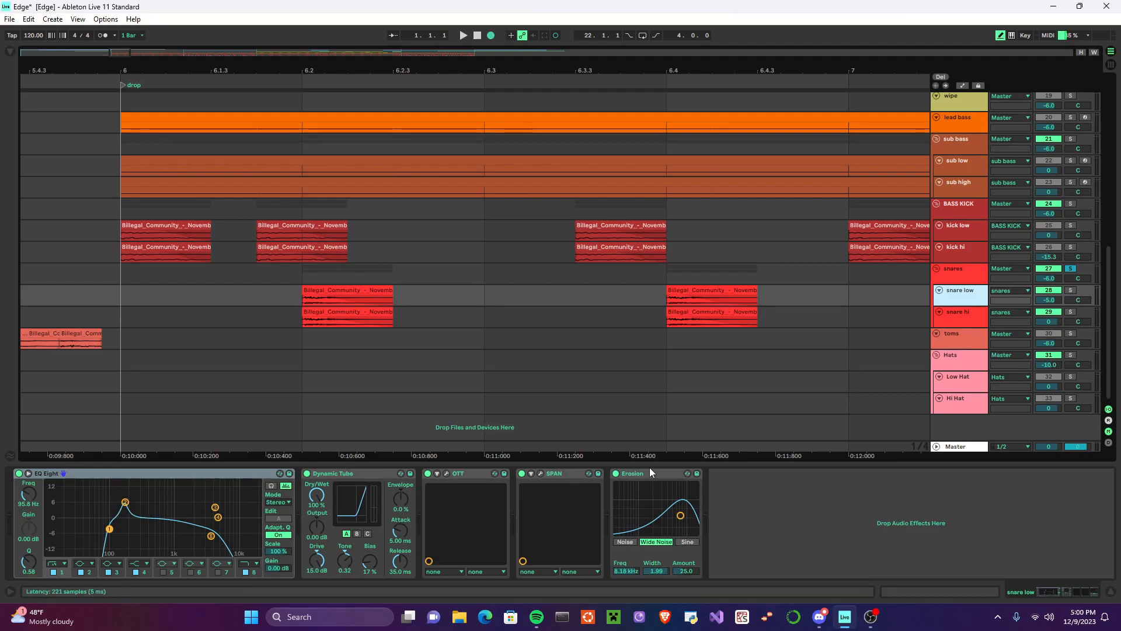
left_click(977, 320)
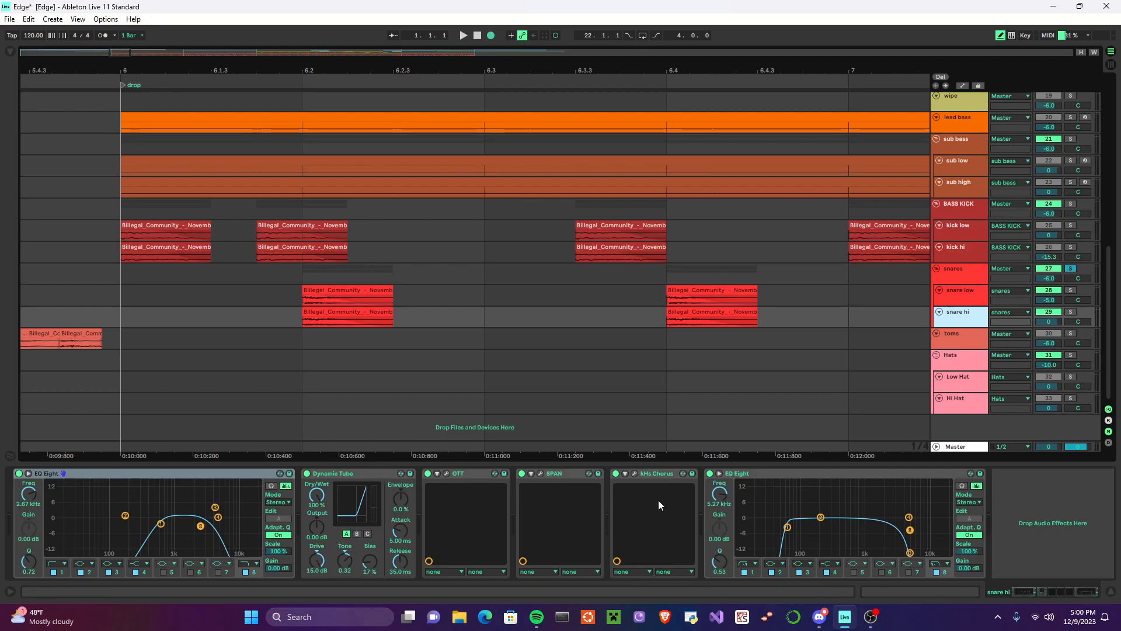
left_click(635, 474)
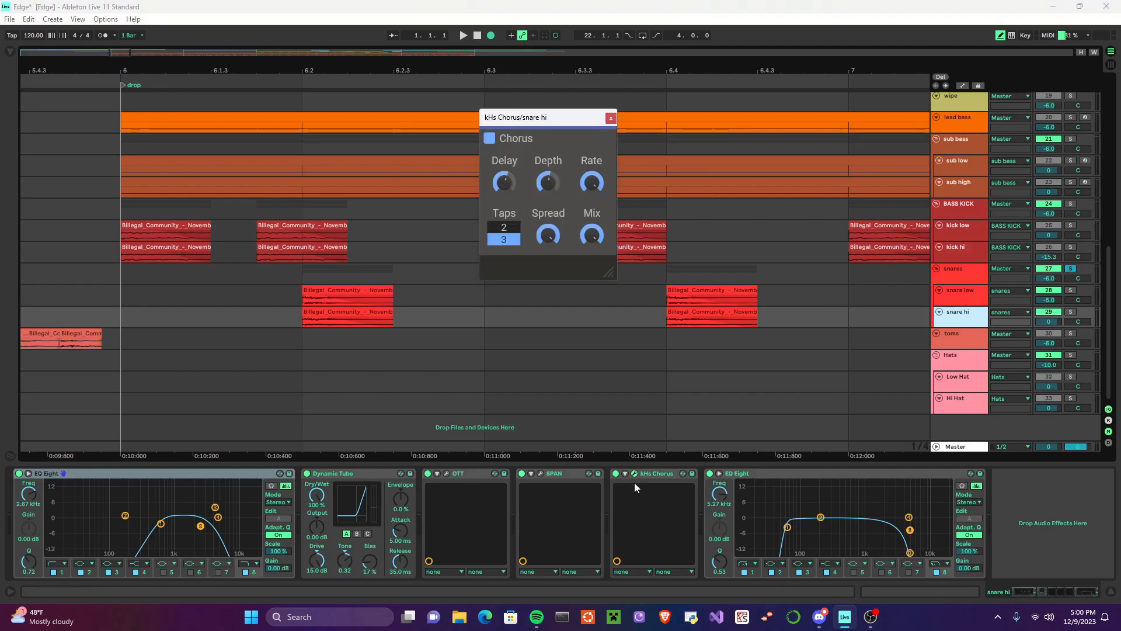
left_click(635, 474)
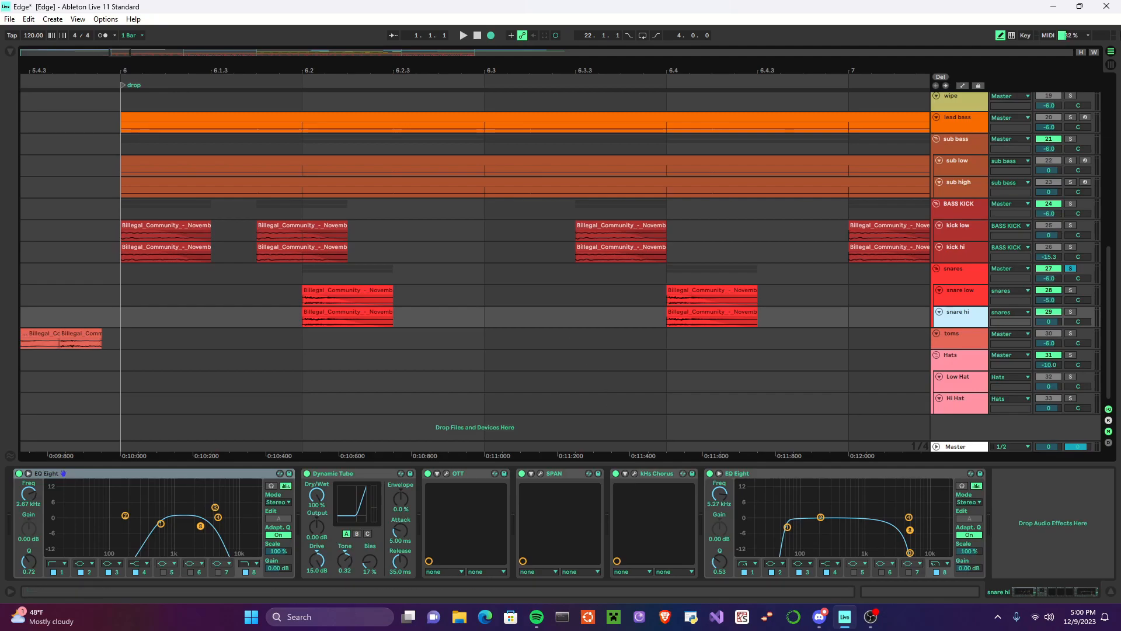
Step: Solo the snare low track and examine the pitch settings of its first clip after the drop
left_click(979, 293)
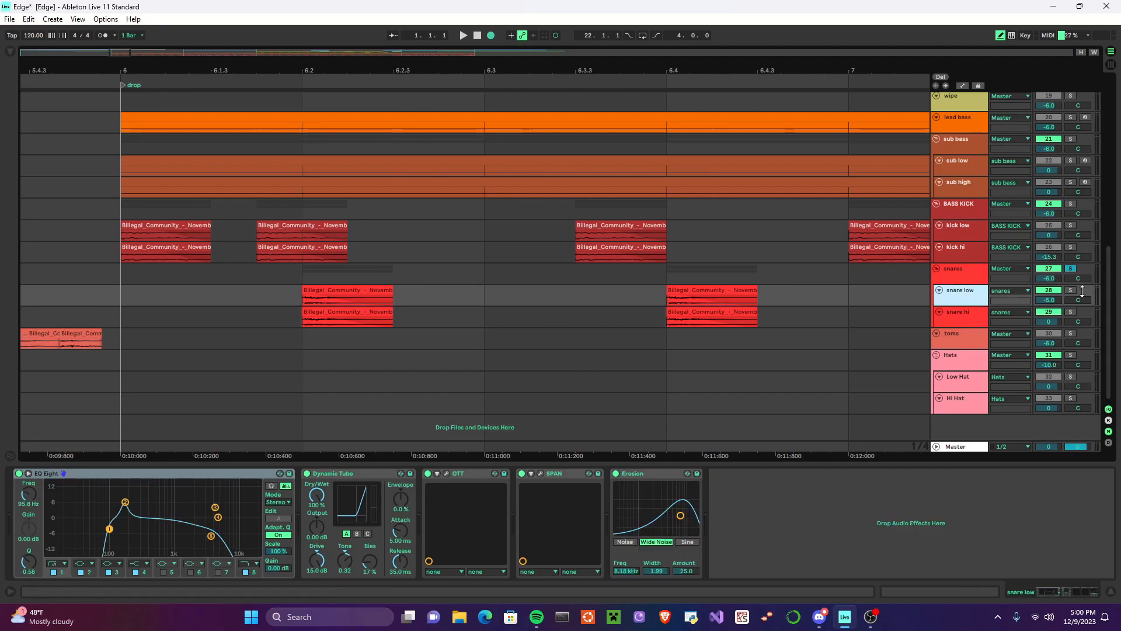
left_click(1070, 290)
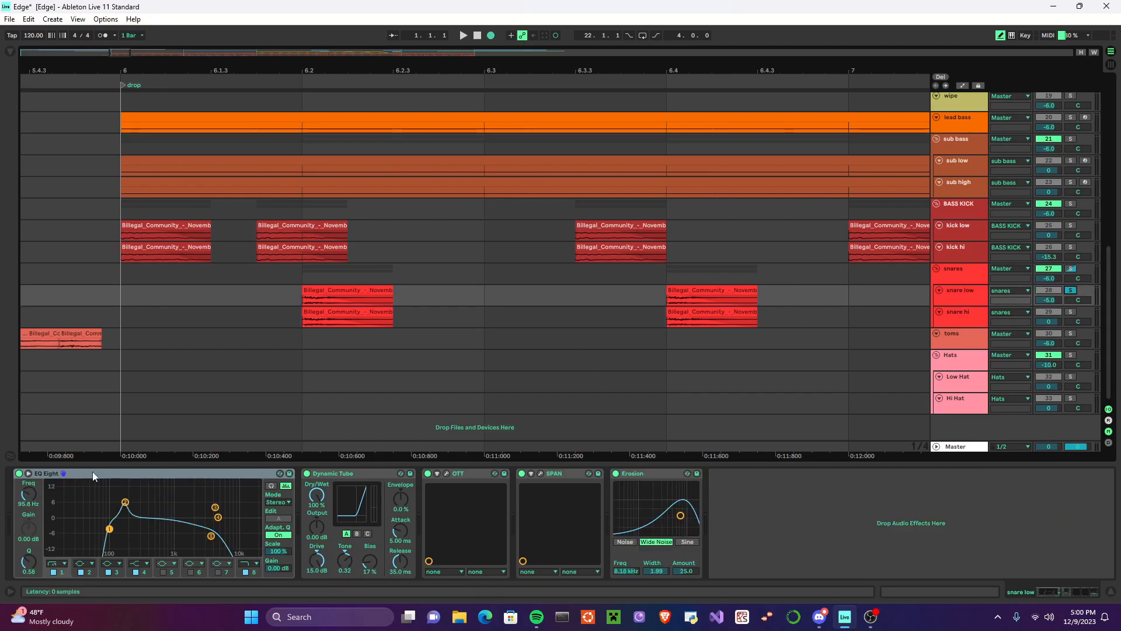
left_click(331, 293)
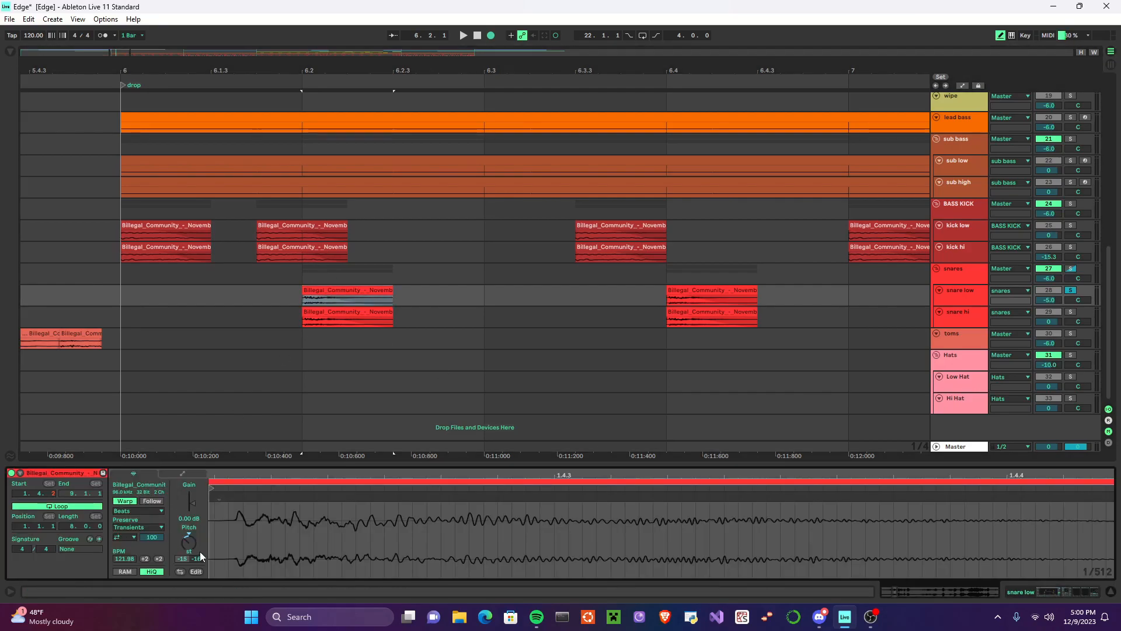
Step: Disable all effects on the snare low track and play the unprocessed snare from the drop
left_click(958, 319)
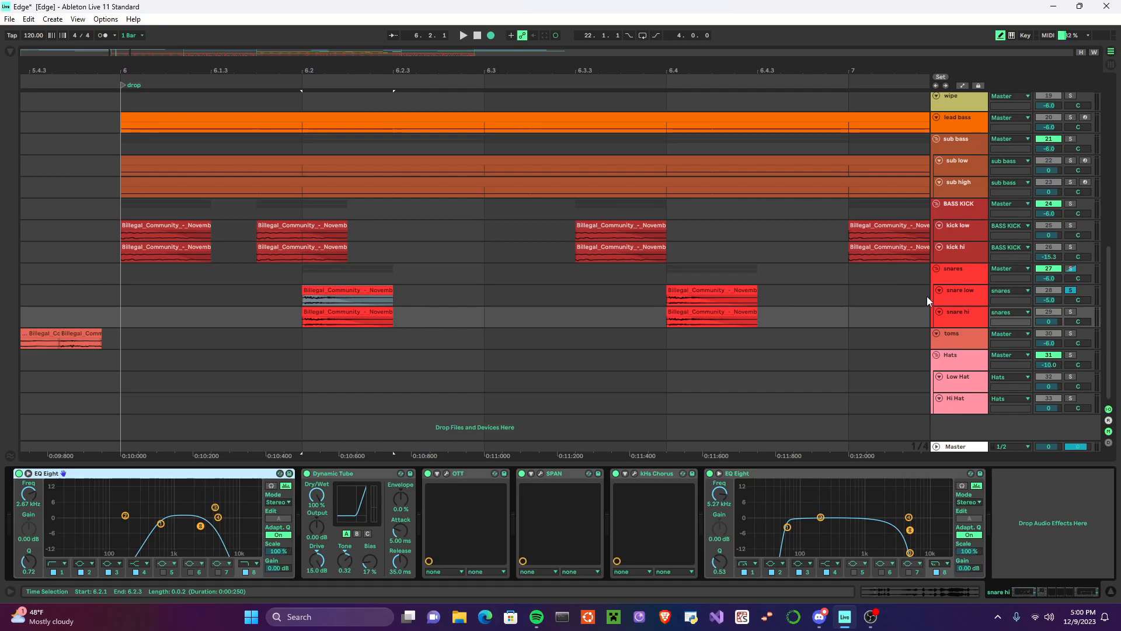
left_click(964, 298)
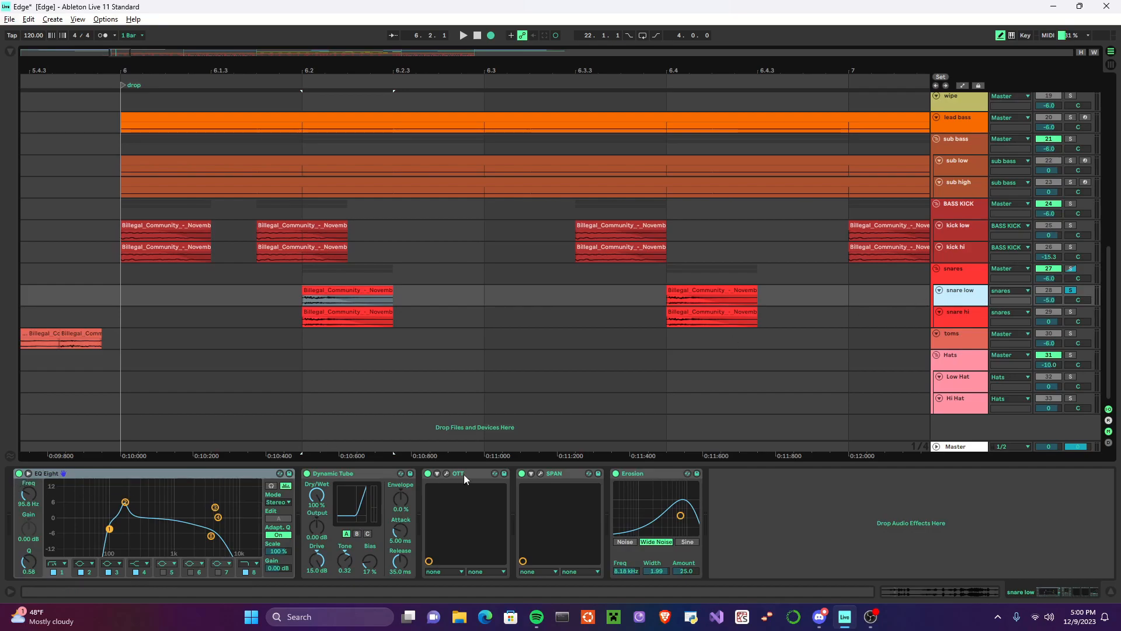
left_click(658, 477, "shift")
left_click(21, 473)
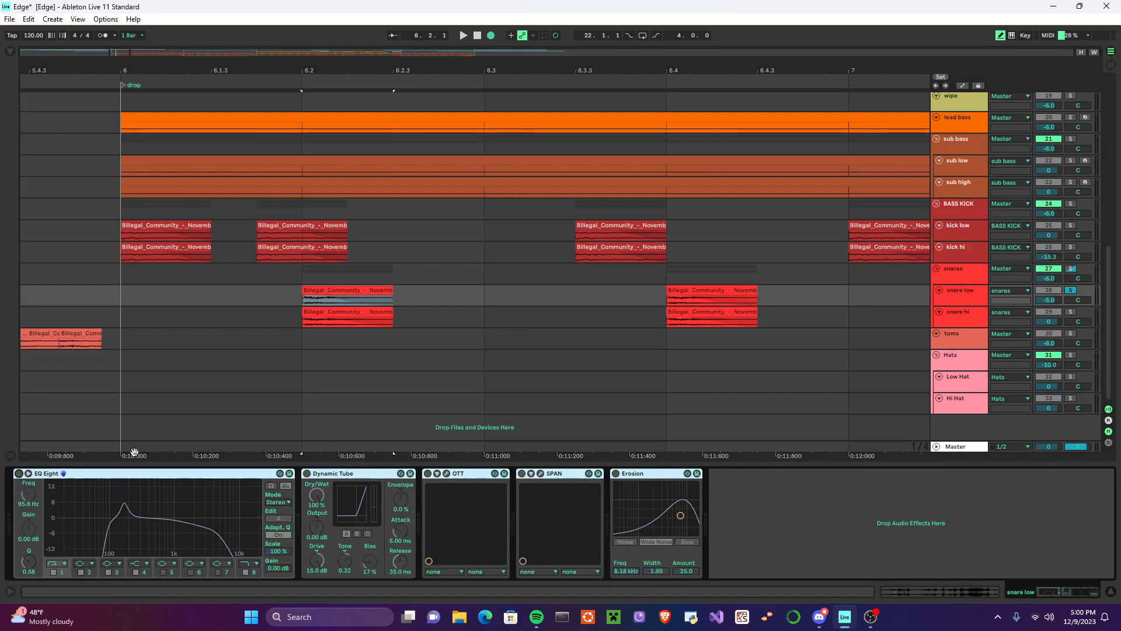
left_click(464, 35)
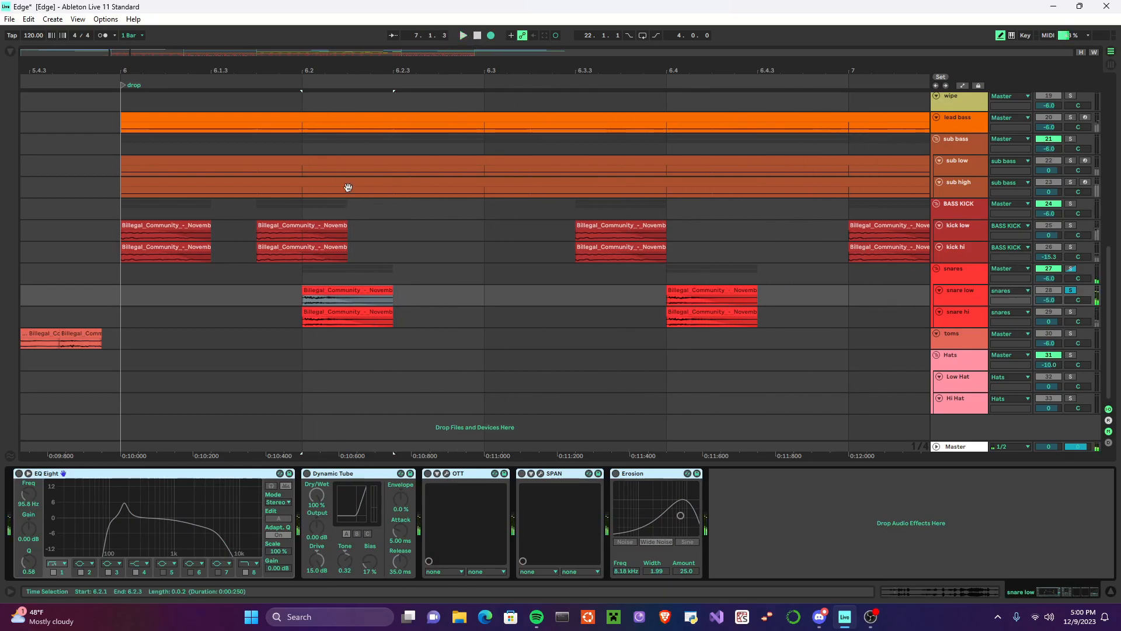
Step: Re-enable all effects on the snare low track and play the processed snare from the drop
left_click(19, 473)
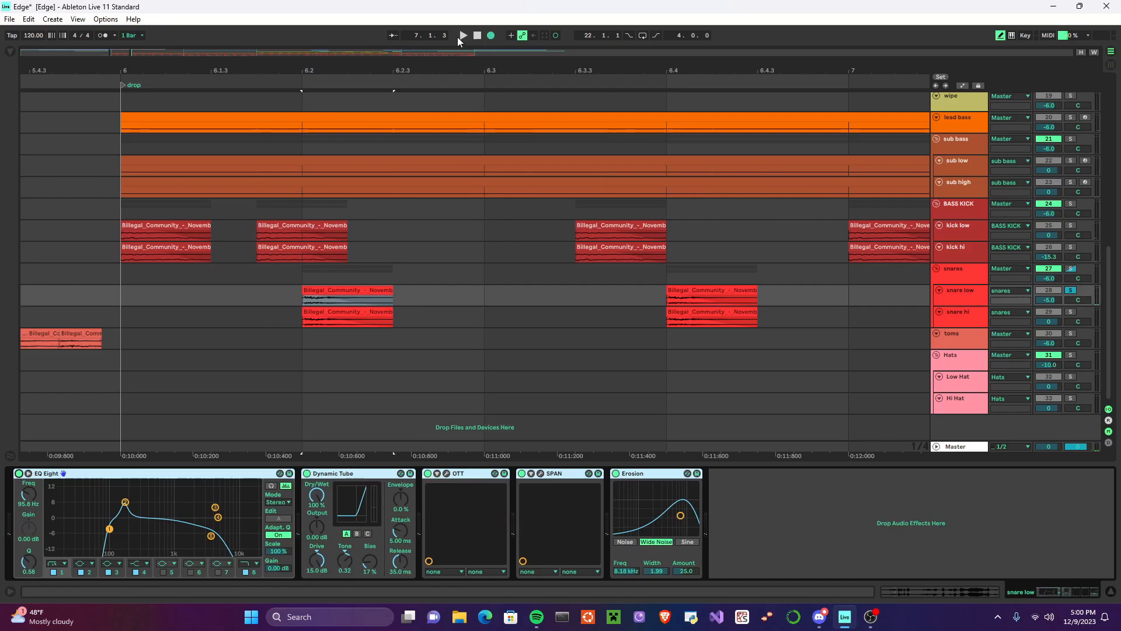
left_click(465, 35)
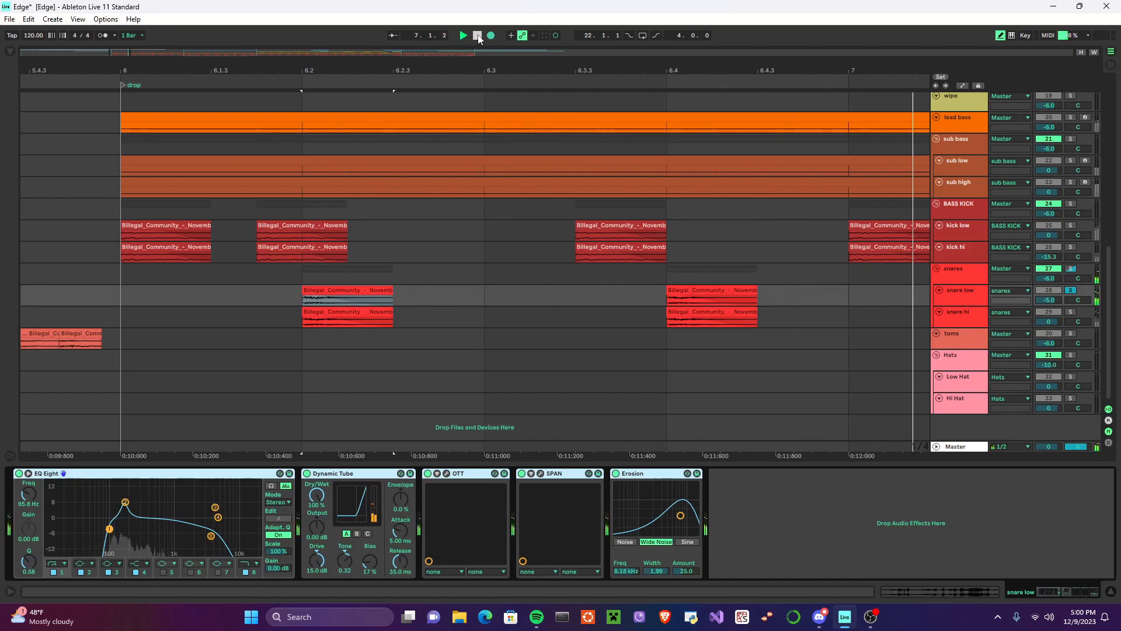
left_click(478, 35)
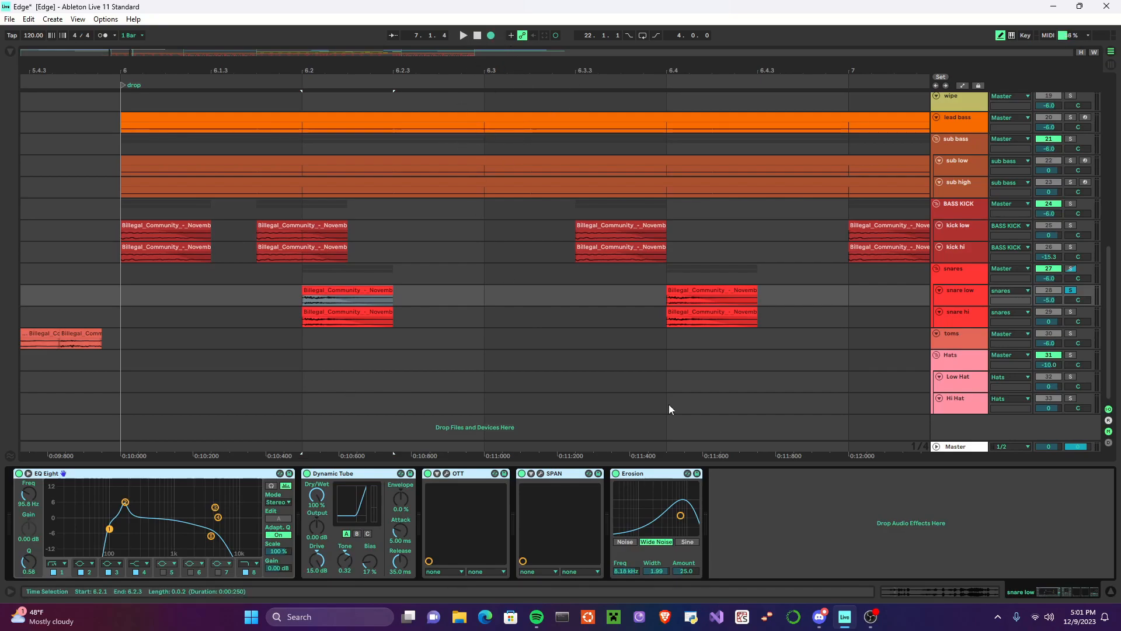
Step: Switch the solo from snare low to the snare hi track and select its first clip
left_click(977, 320)
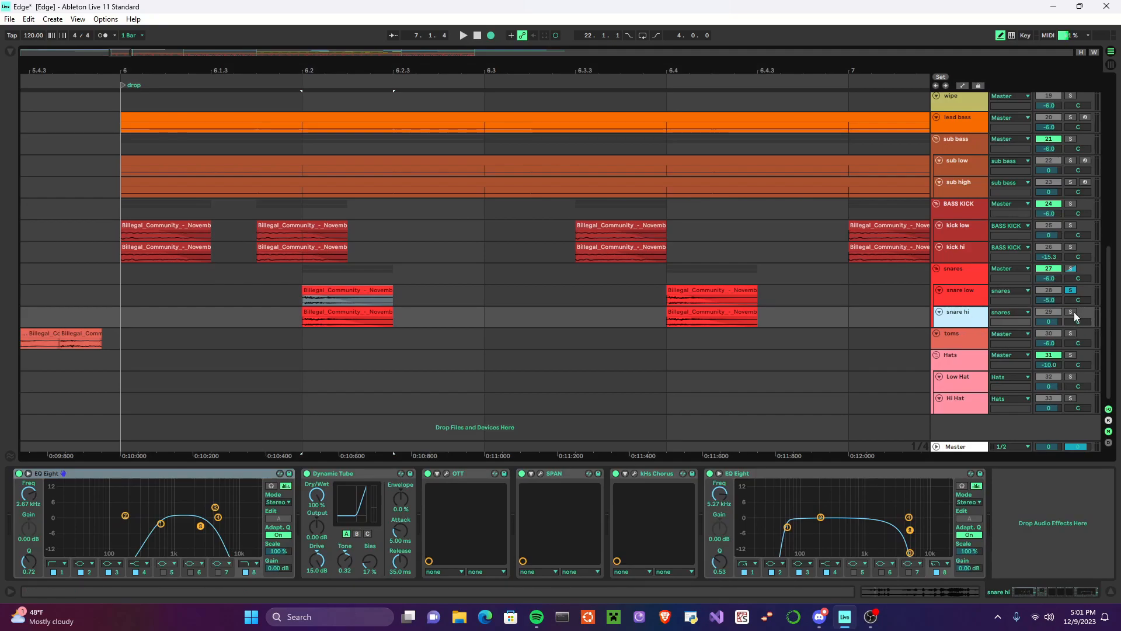
left_click(1072, 312)
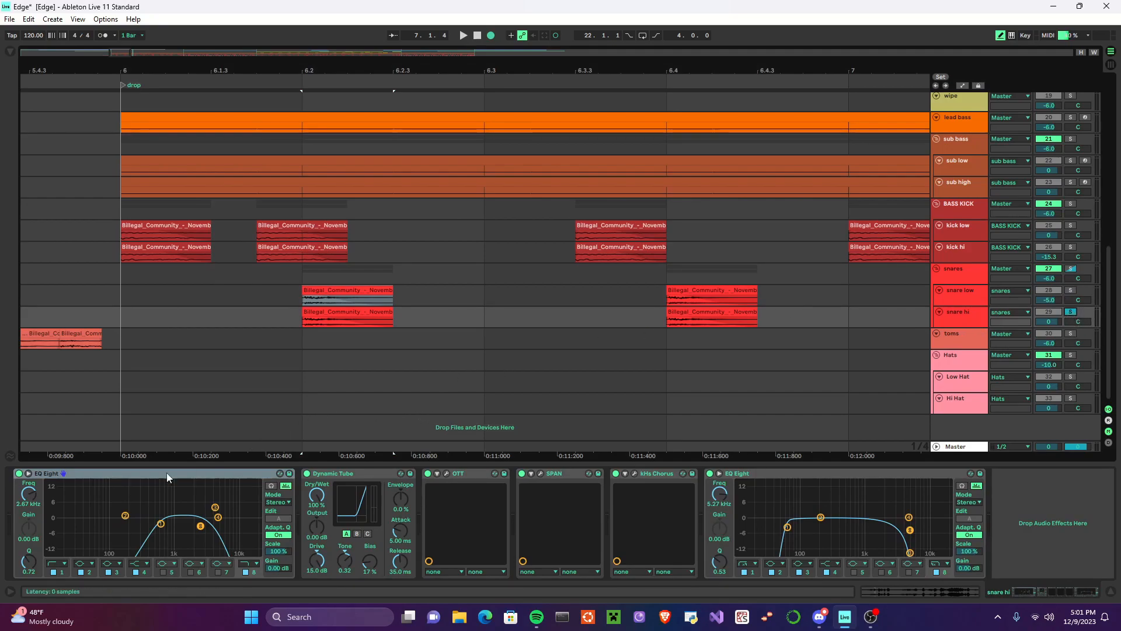
left_click(344, 313)
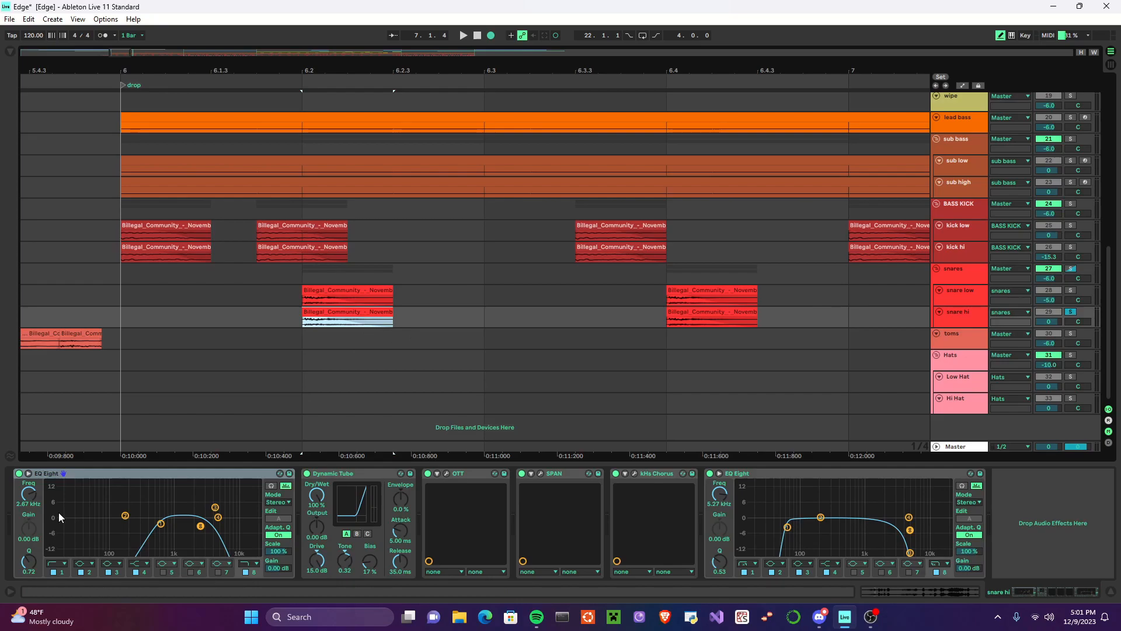
Step: Disable every effect in the snare hi chain and play the unprocessed layer from the drop
left_click(39, 476)
left_click(839, 475, "shift")
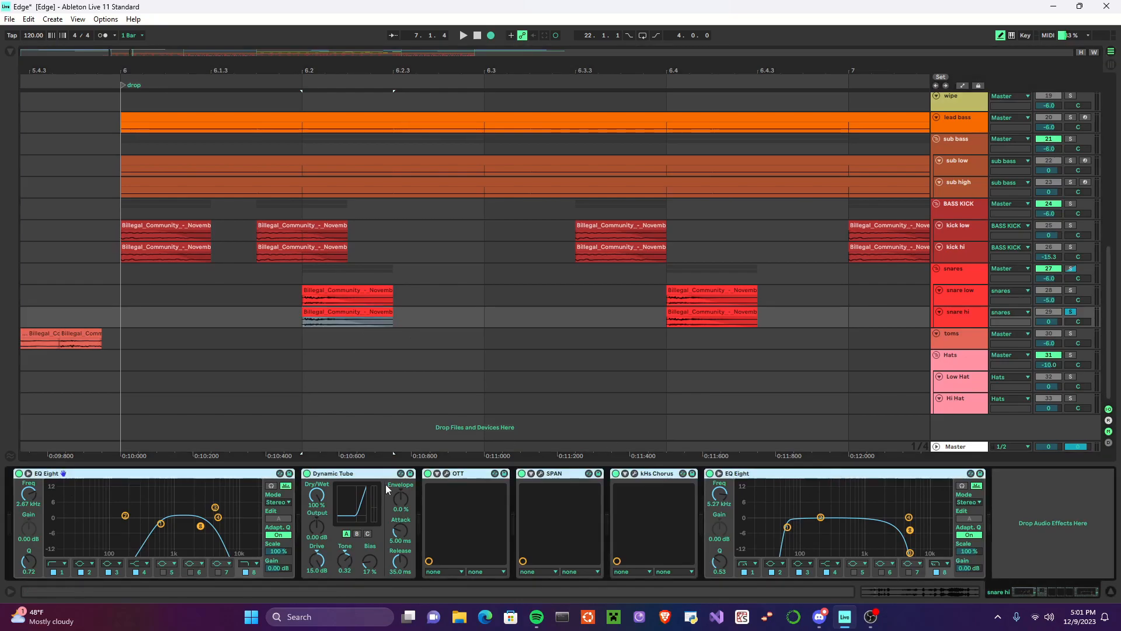
key("0")
left_click(465, 36)
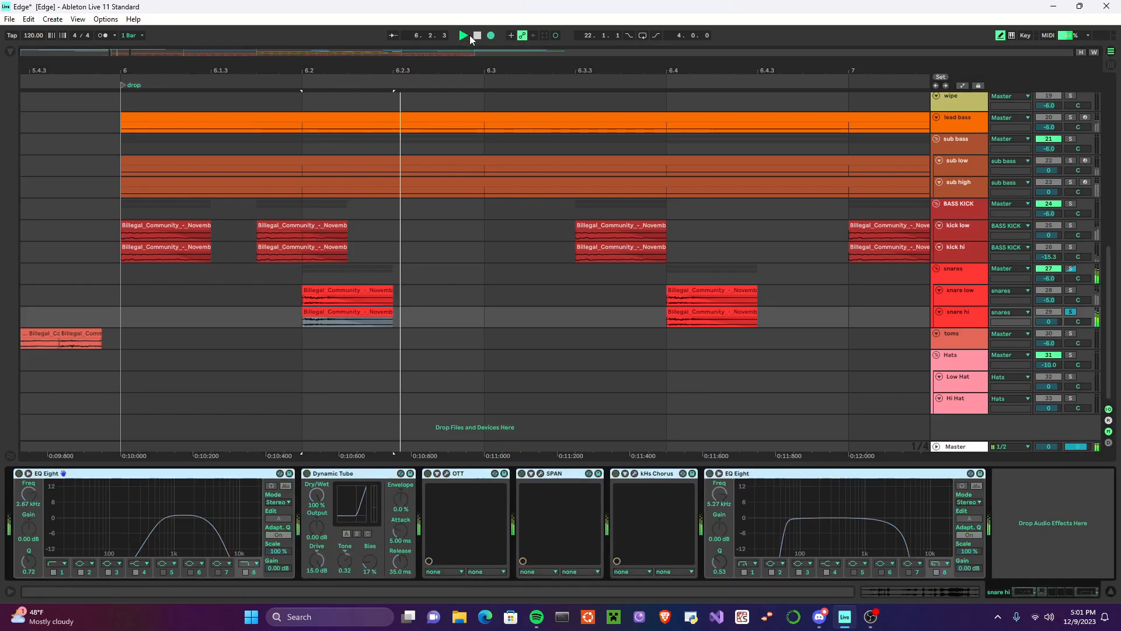
left_click(478, 36)
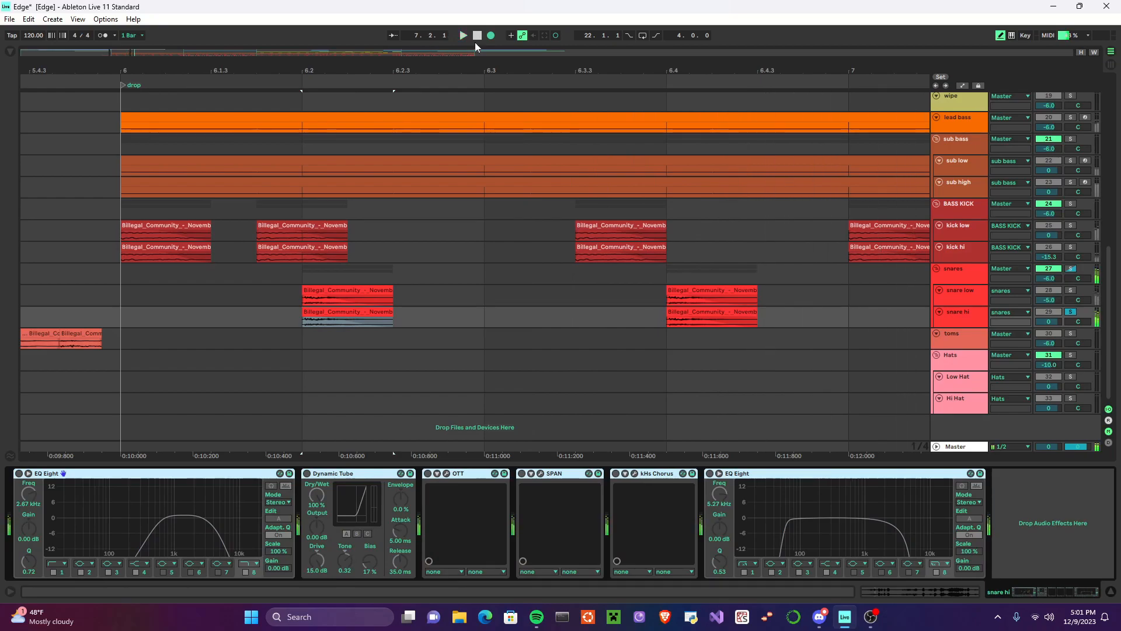
Step: Check the snare hi clip's pitch settings, and play the layer from the drop with all its effects re-enabled
double_click(338, 313)
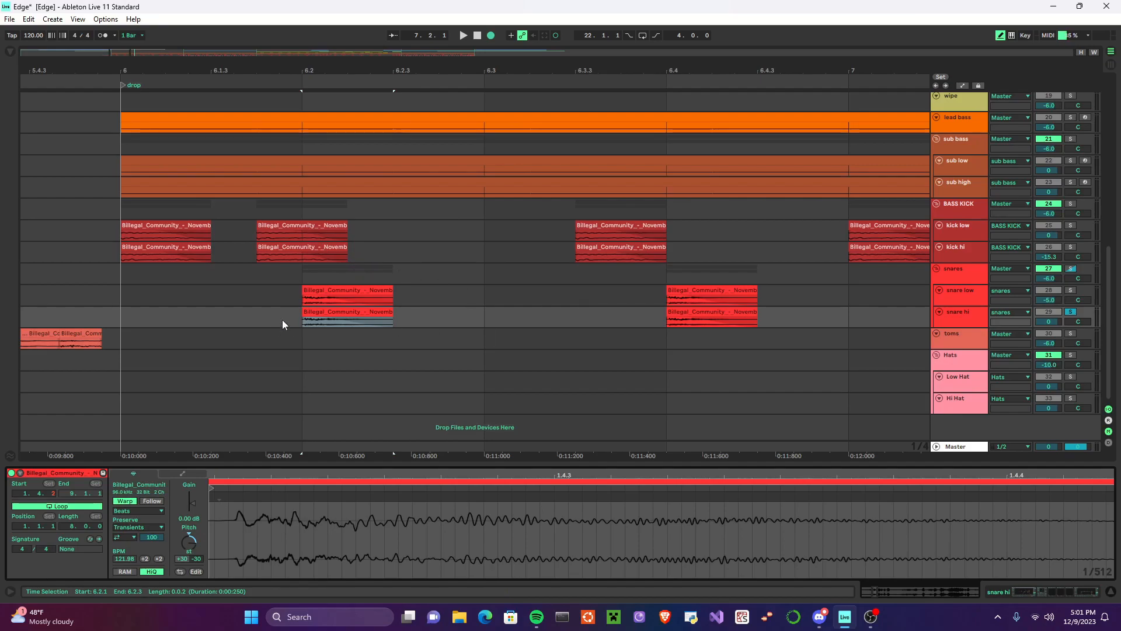
left_click(973, 312)
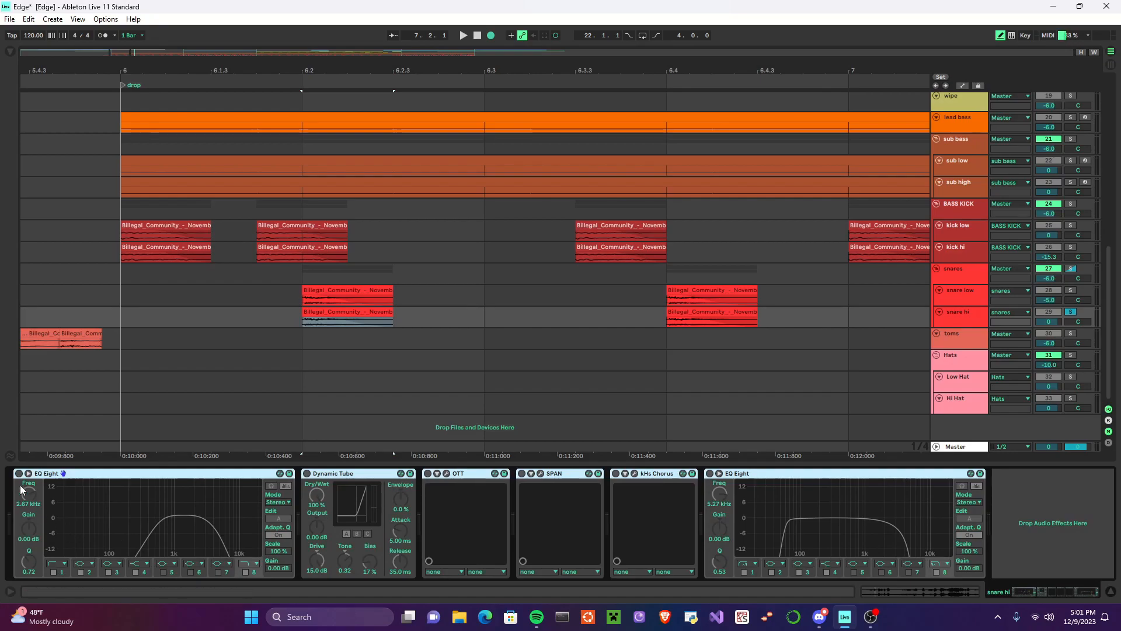
left_click(463, 36)
left_click(478, 36)
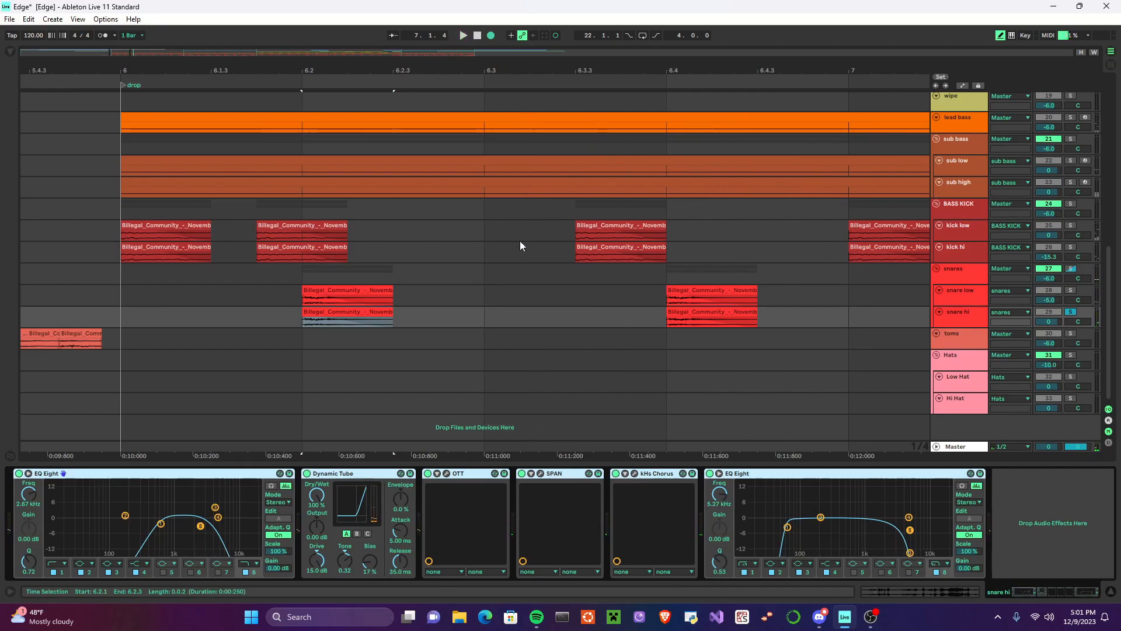
Step: Solo snare low together with snare hi and play both snare layers from the drop
left_click(1071, 291, "ctrl")
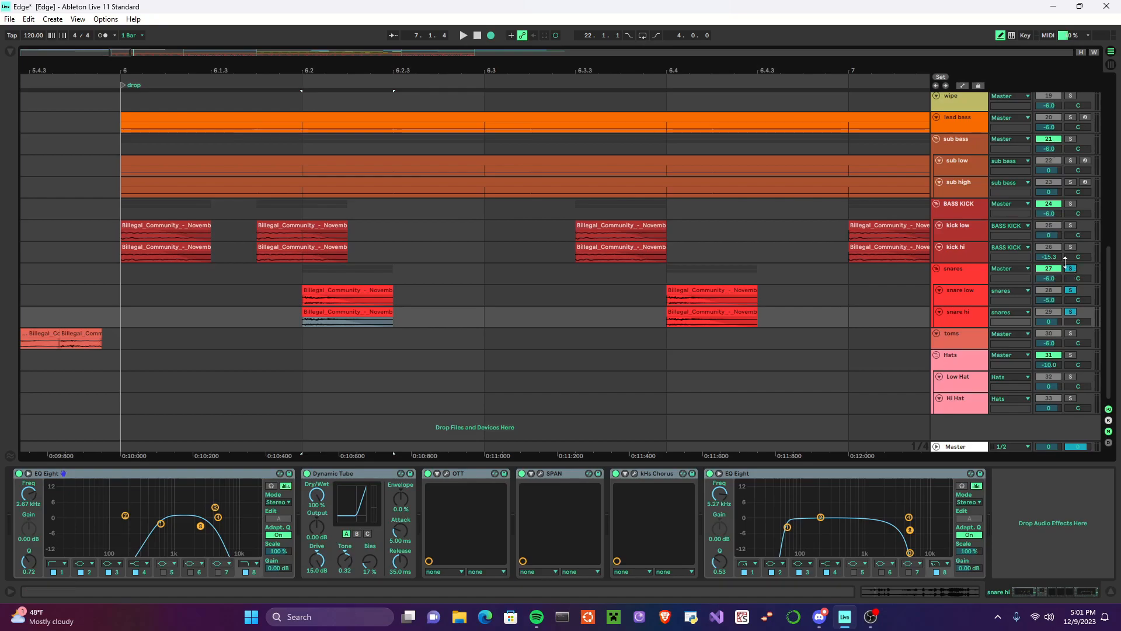
left_click(463, 35)
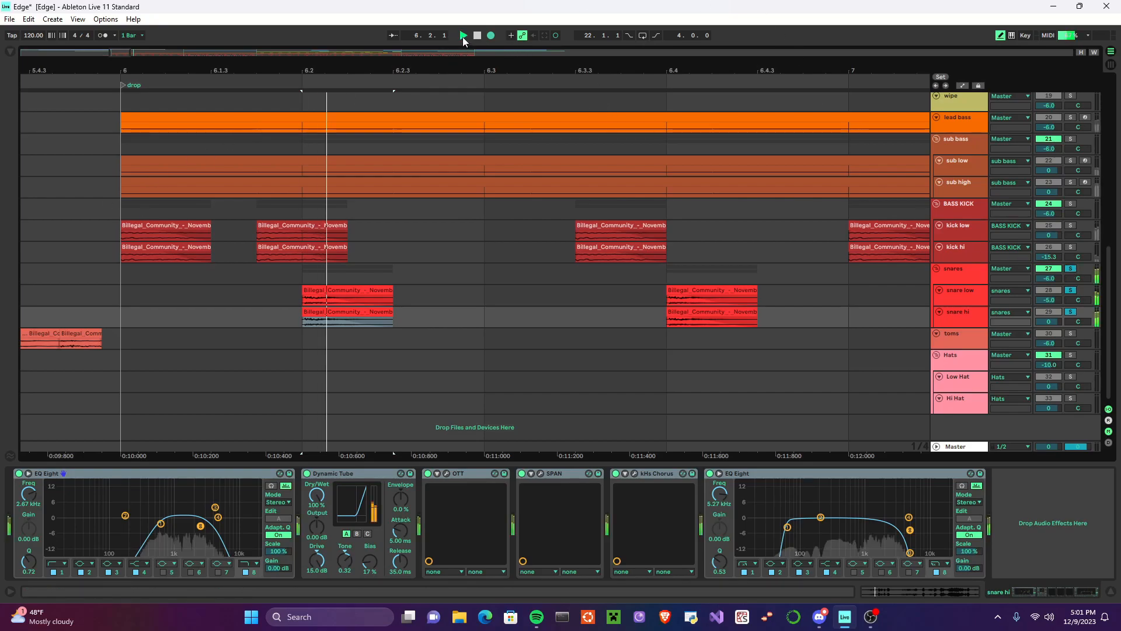
left_click(478, 35)
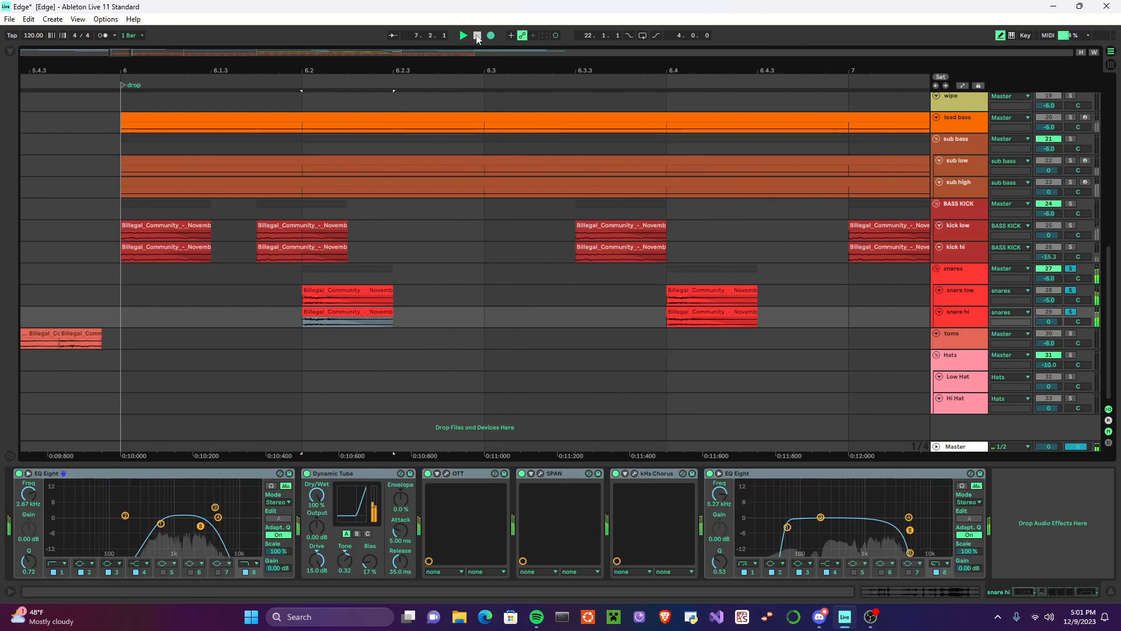
left_click(477, 35)
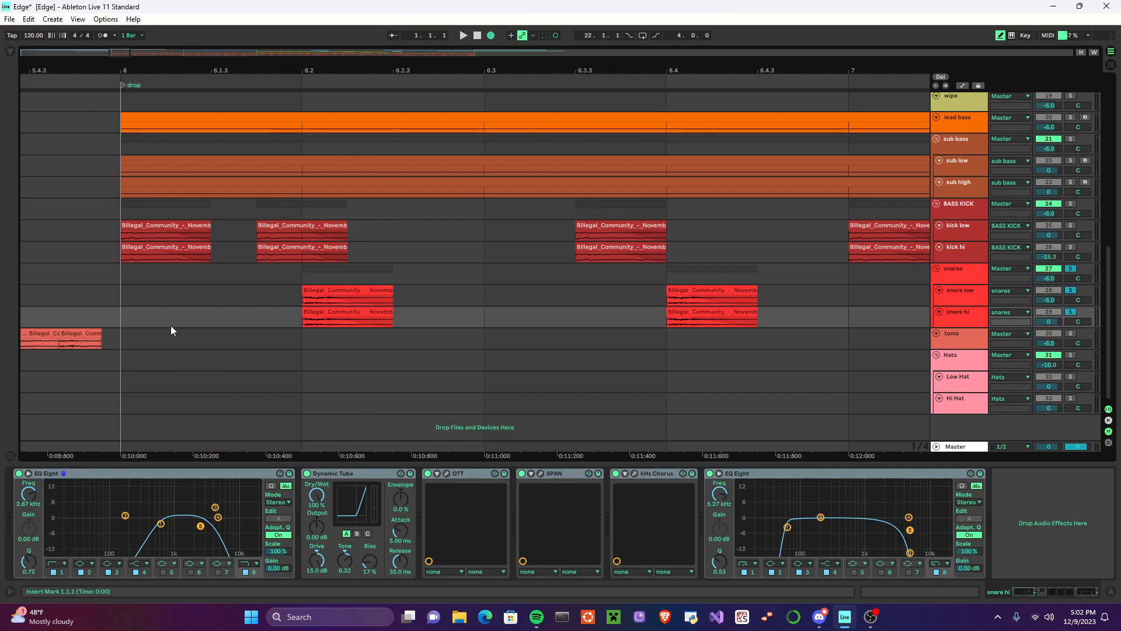
Step: Select each tom clip in the fill before the drop in turn to examine how the Utility balance pans it
scroll(152, 338, "down", 10)
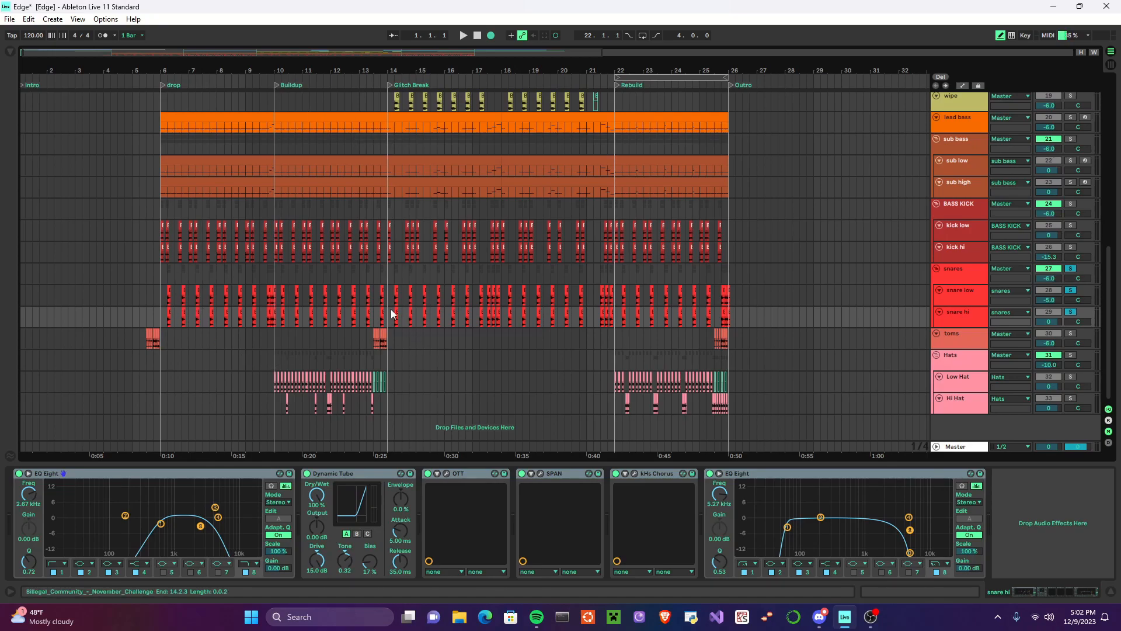
scroll(161, 320, "up", 1)
scroll(162, 338, "up", 5)
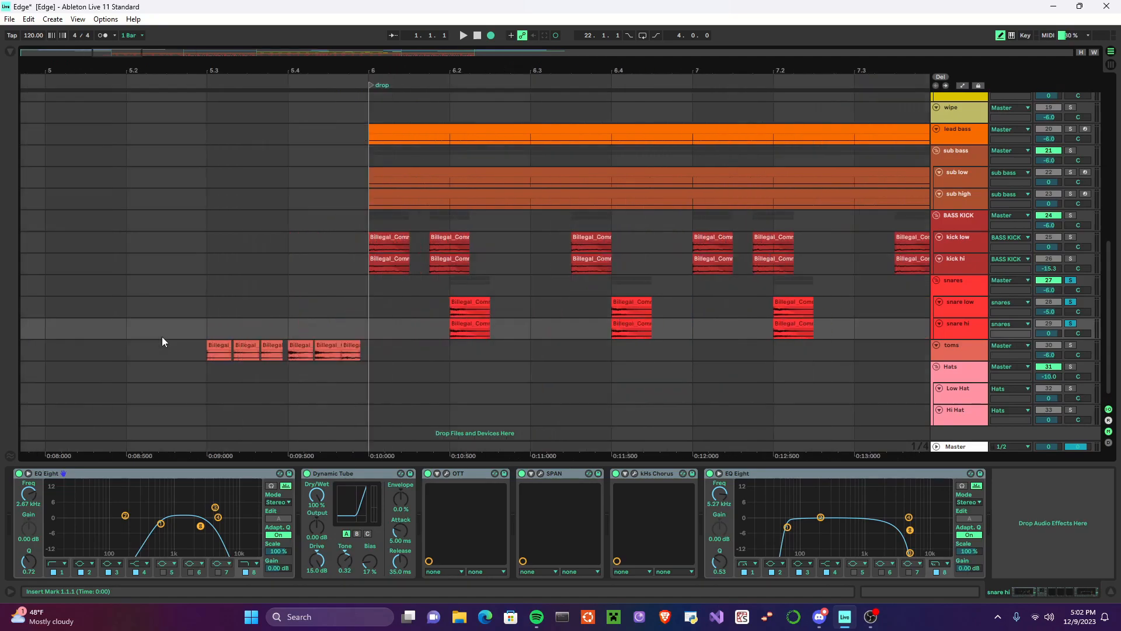
left_click(205, 354)
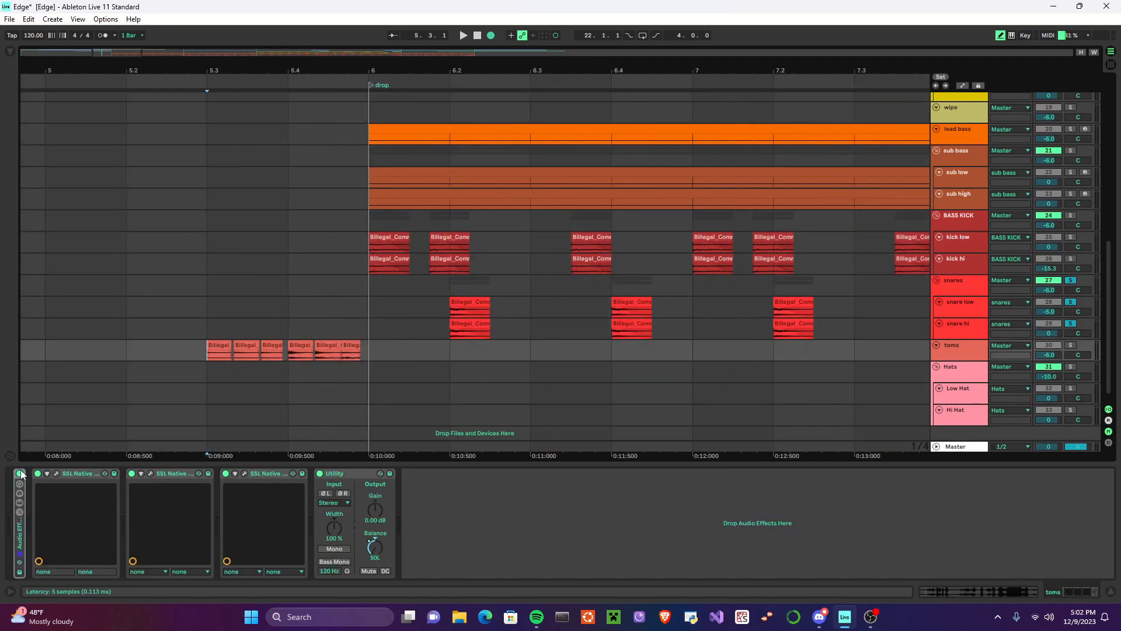
left_click(220, 354)
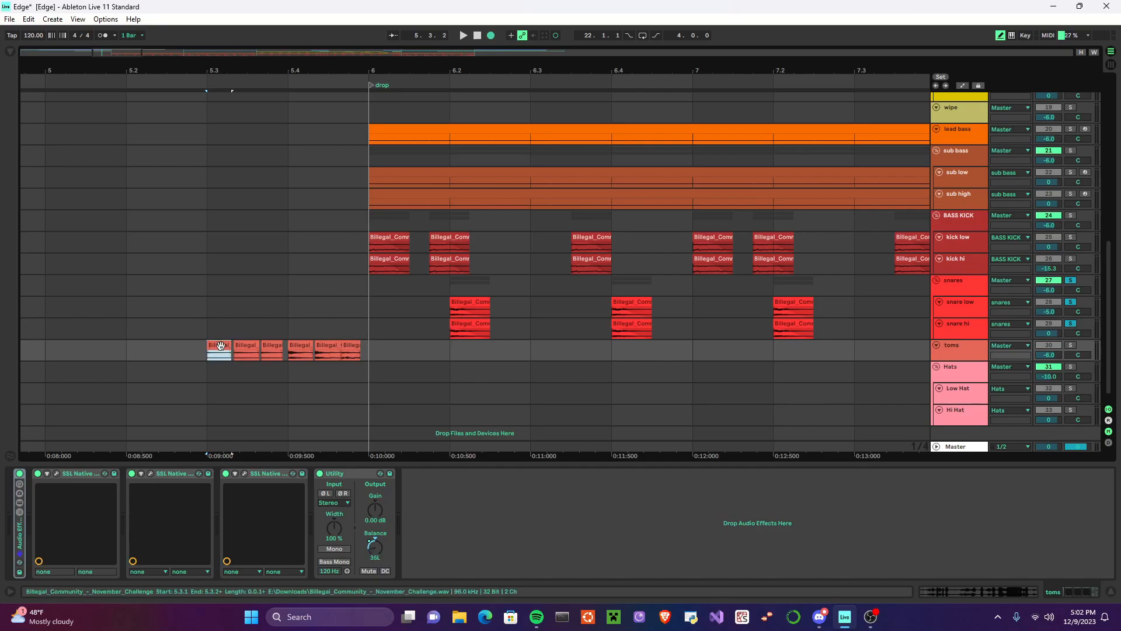
left_click(256, 352)
left_click(272, 352)
left_click(300, 353)
left_click(327, 352)
left_click(352, 347)
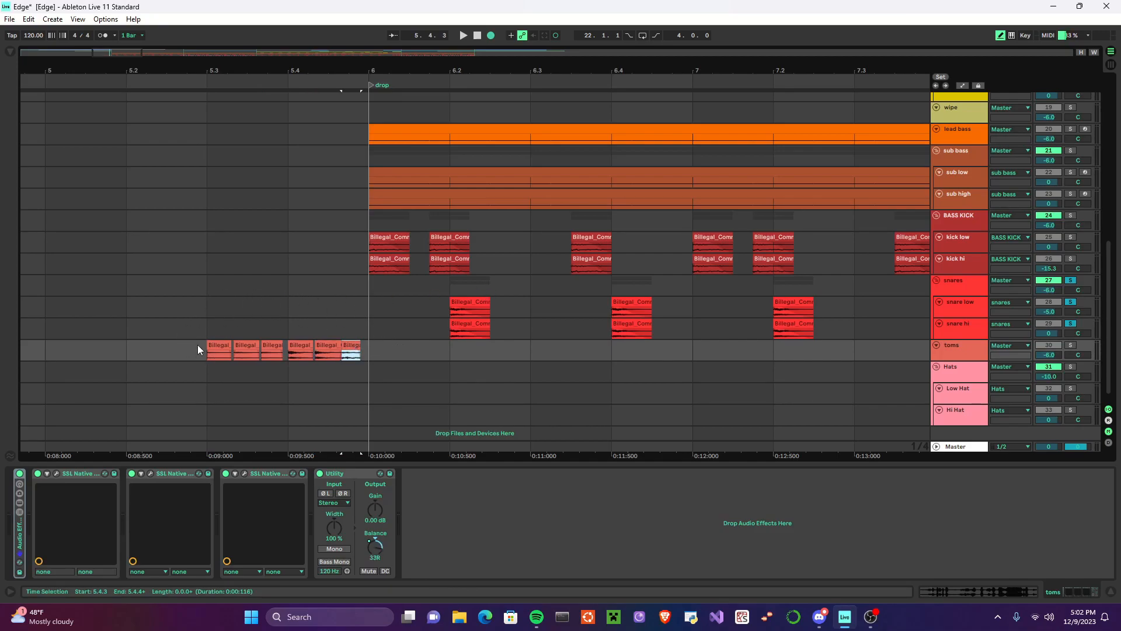
Step: Solo the toms track and play the tom fill from 5.3.1, just before the drop
left_click(207, 328)
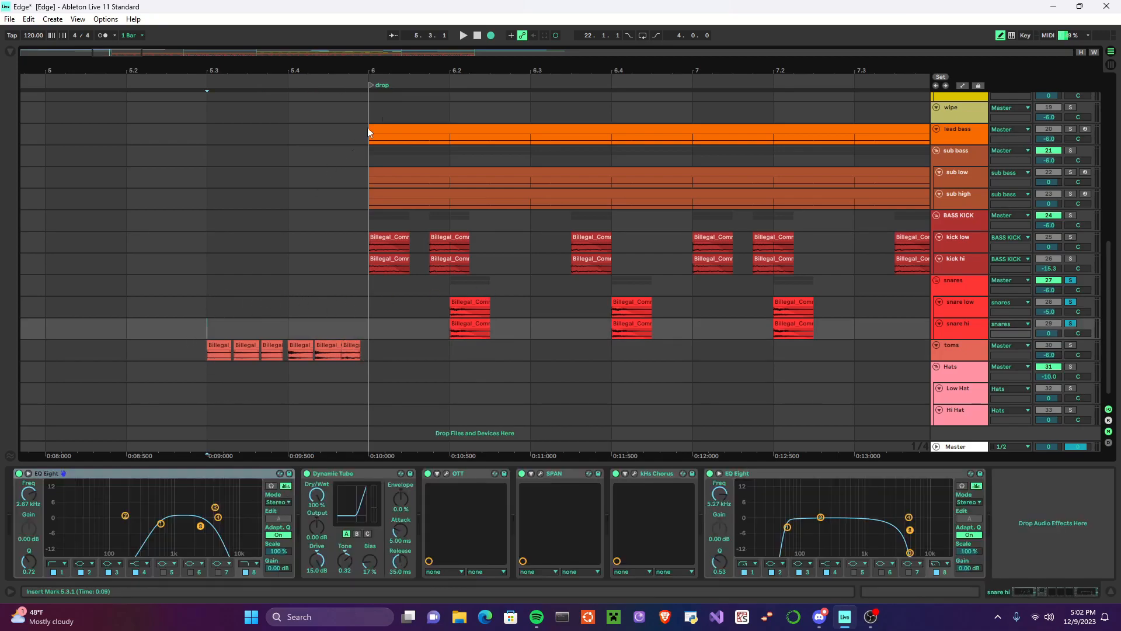
left_click(1070, 345)
left_click(463, 35)
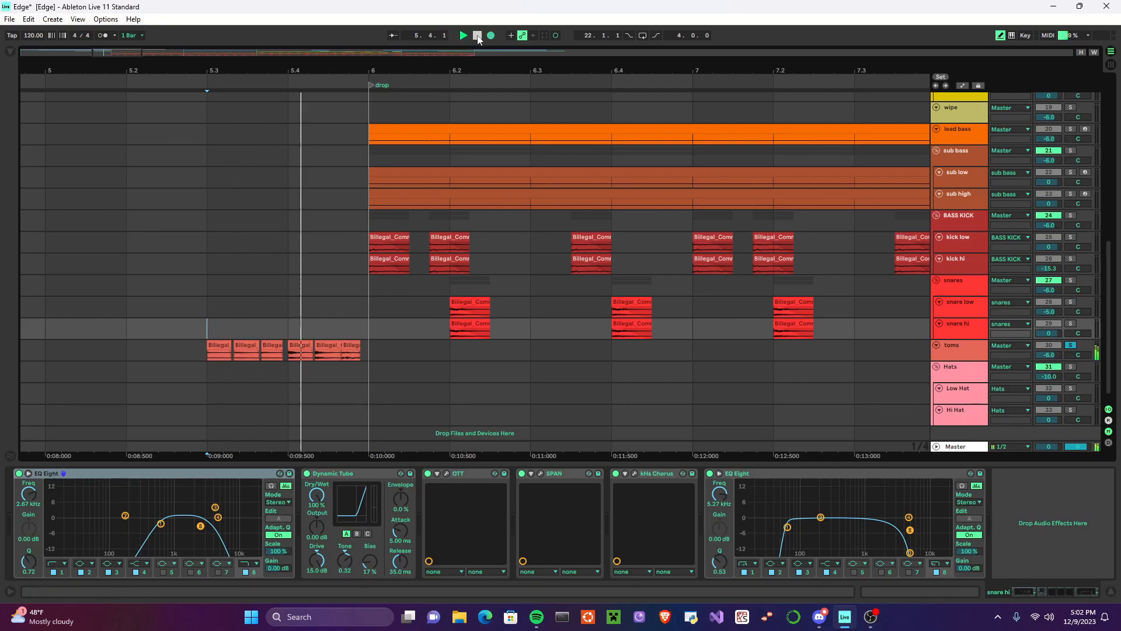
left_click(477, 36)
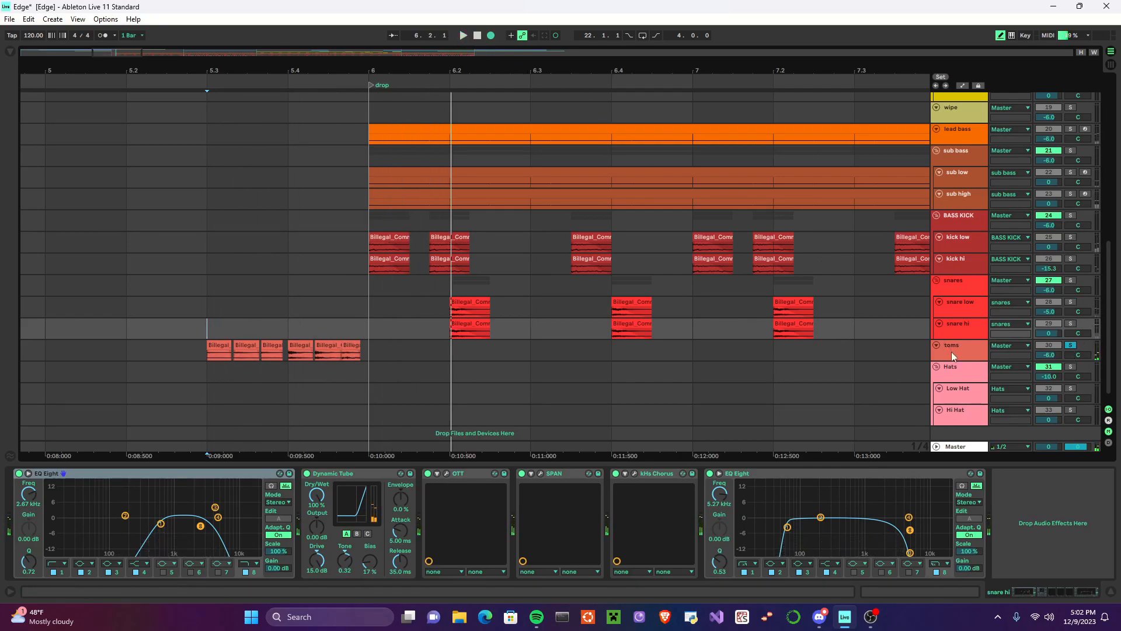
Step: Play the tom fill from 5.3.1 with the toms' audio effect rack disabled, and re-enable the rack
left_click(952, 351)
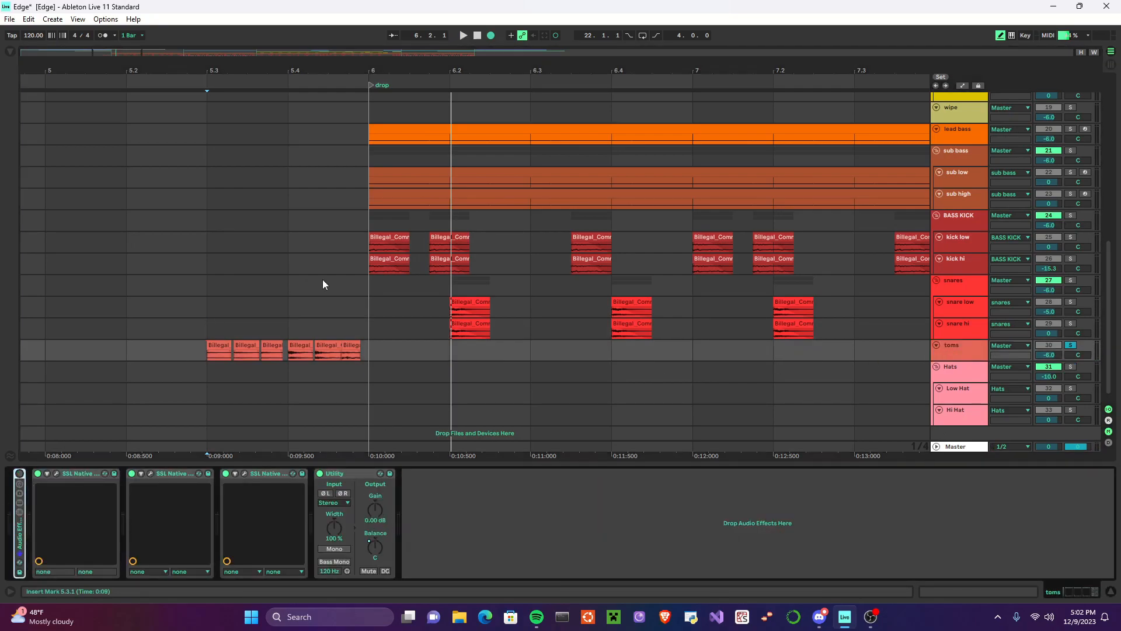
left_click(205, 326)
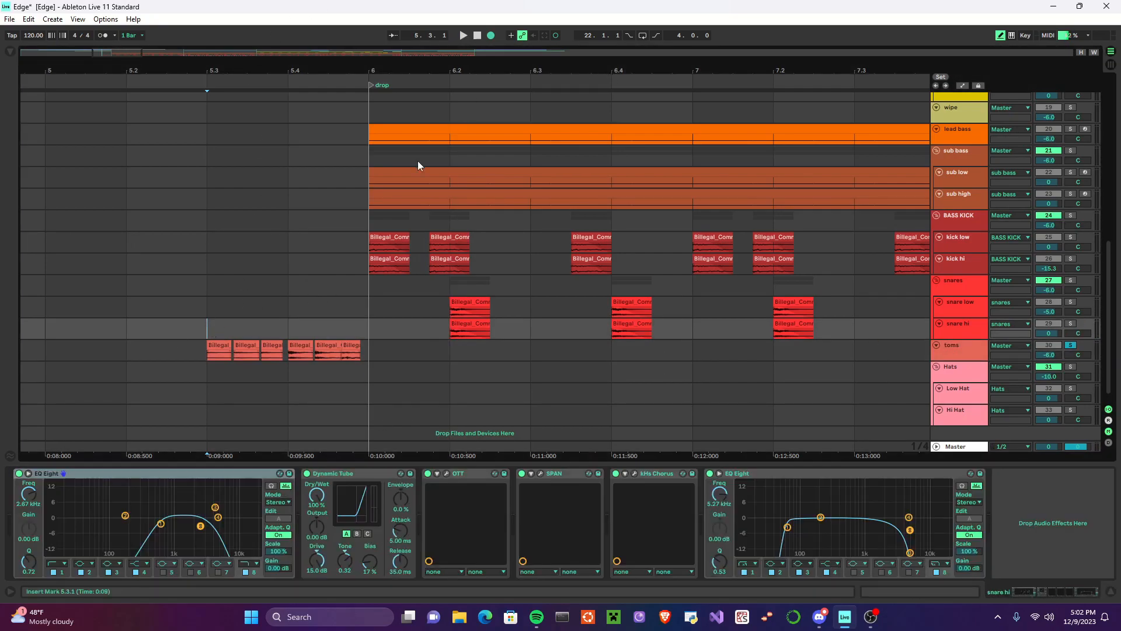
left_click(948, 355)
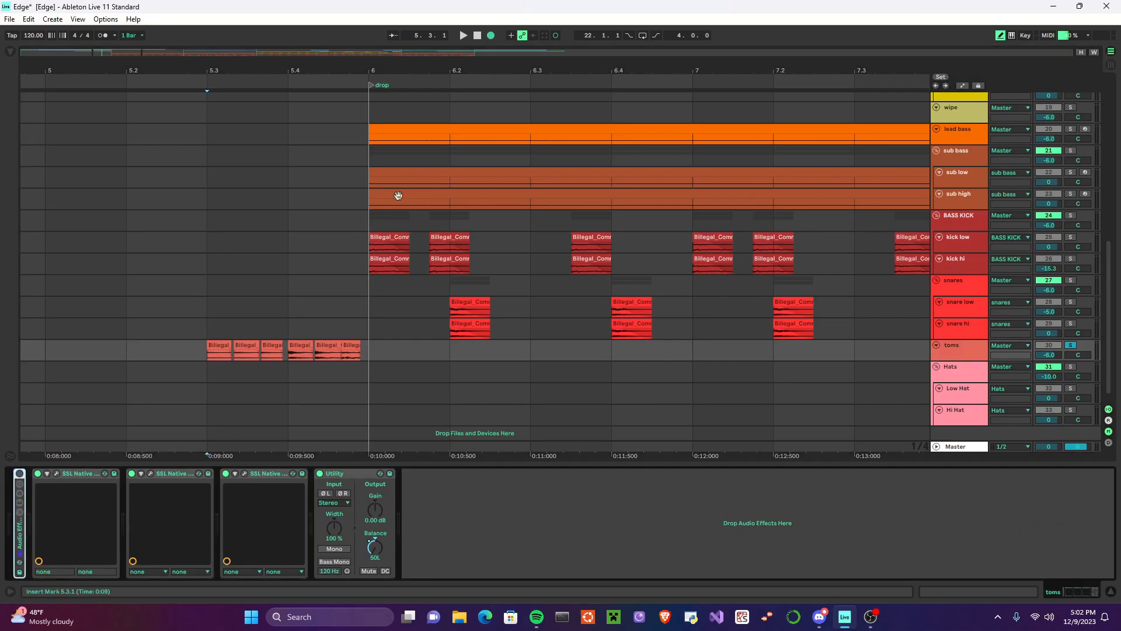
left_click(465, 36)
key("space")
left_click(19, 473)
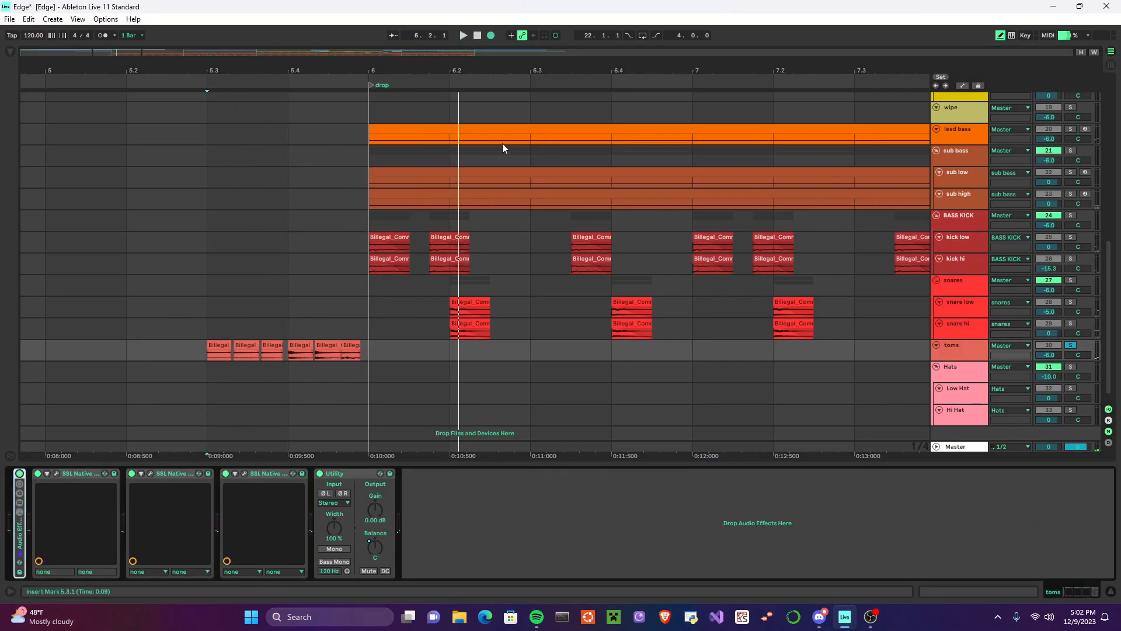
Step: Show the devices inside the toms' effect rack and play the fill from its first clip with them active
double_click(19, 540)
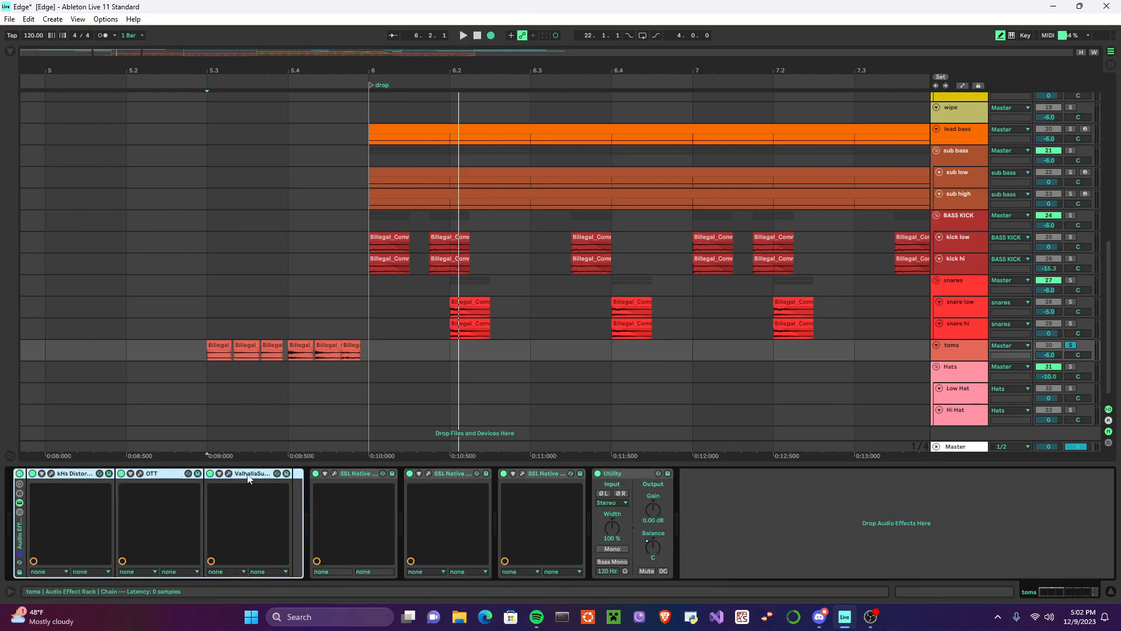
left_click(217, 345)
left_click(464, 35)
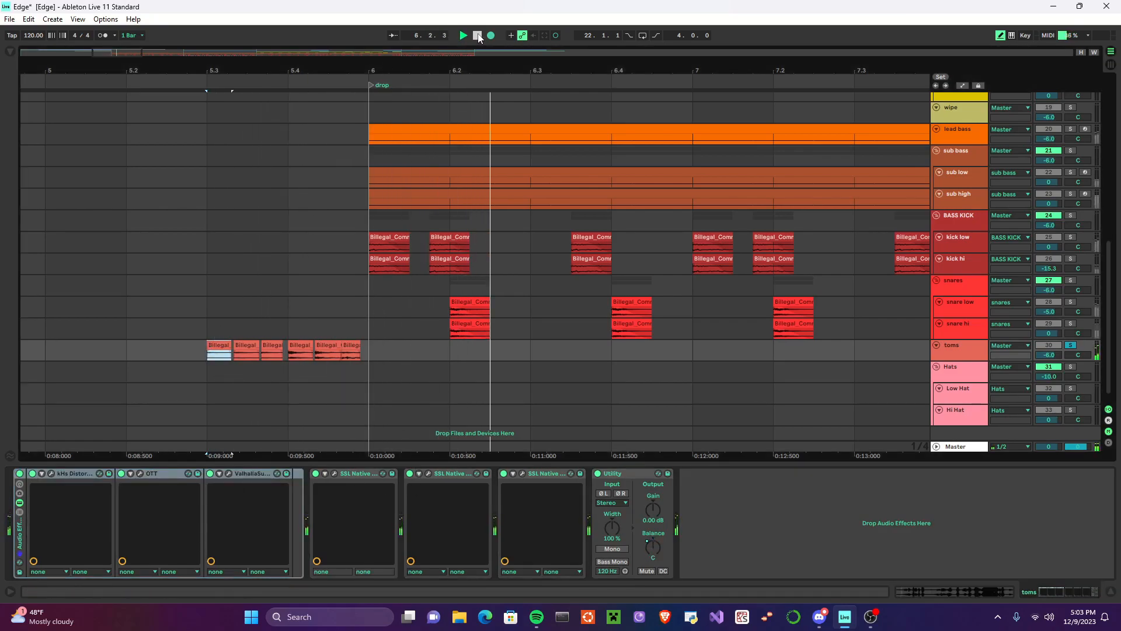
left_click(478, 36)
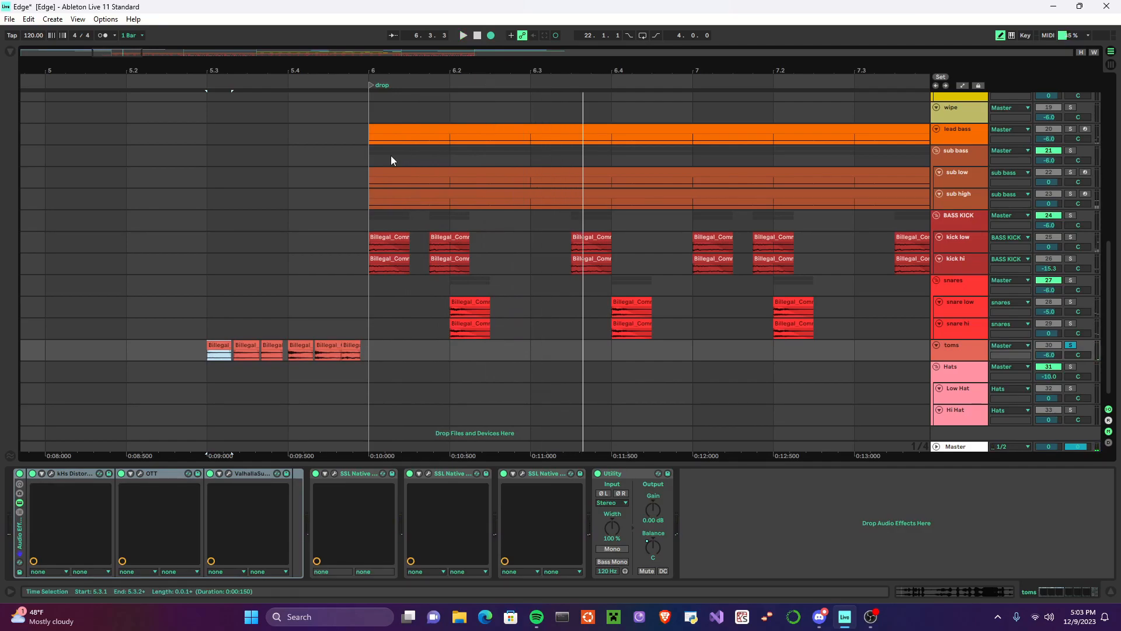
Step: Open the first Low Hat clip at the Buildup marker to check its sample and pitch settings
scroll(531, 274, "down", 1)
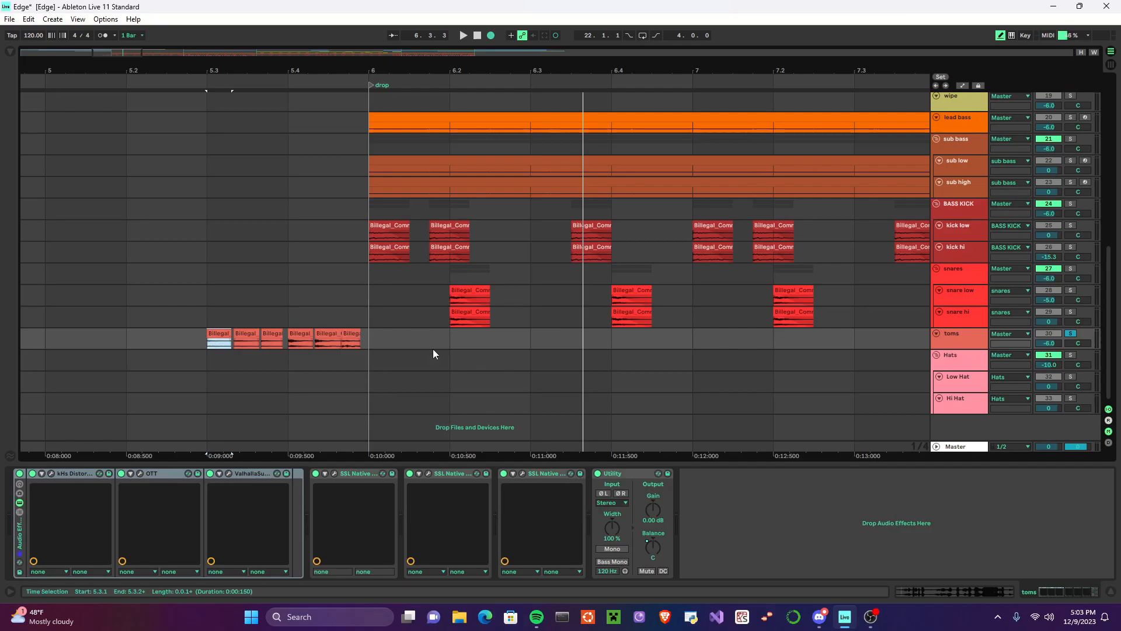
scroll(572, 299, "right", 5)
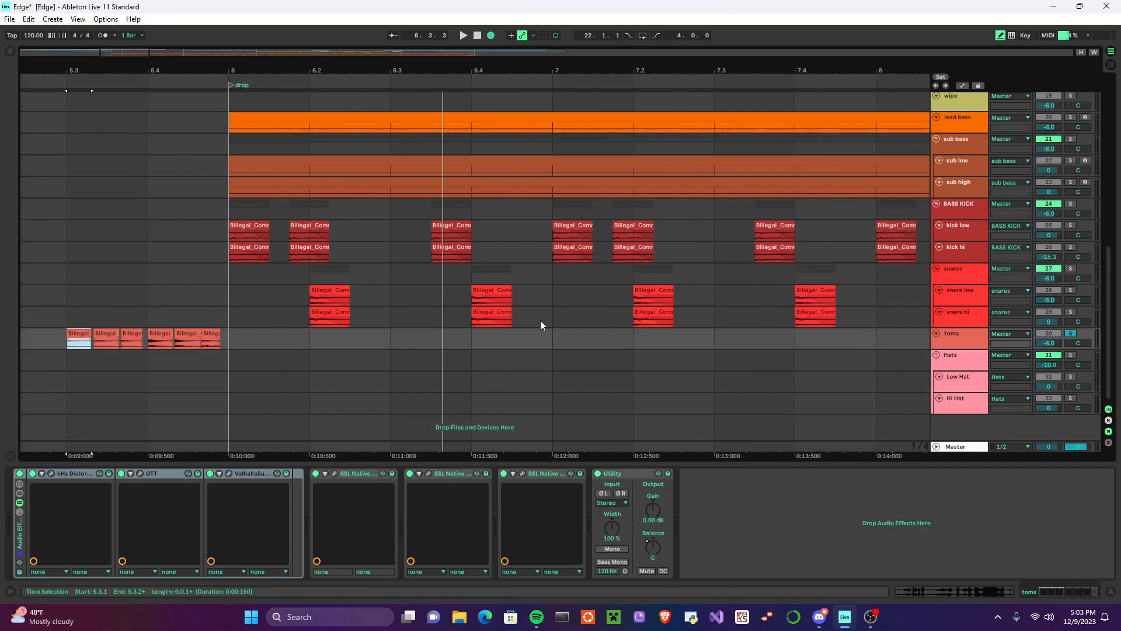
scroll(598, 301, "down", 3)
scroll(569, 336, "right", 8)
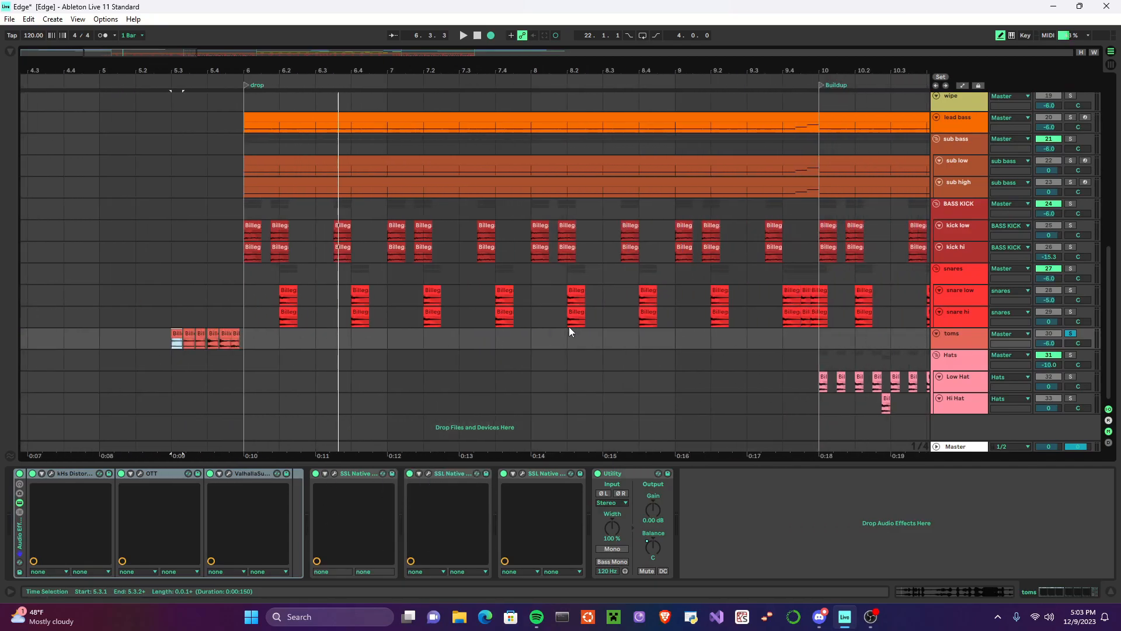
scroll(643, 341, "right", 3)
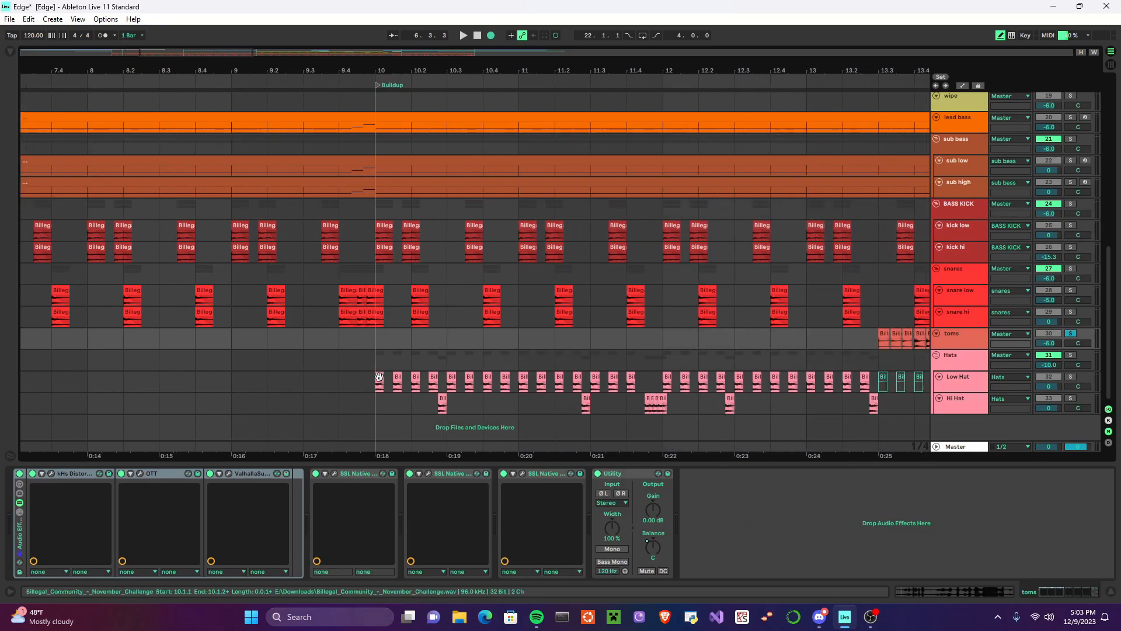
left_click(504, 390)
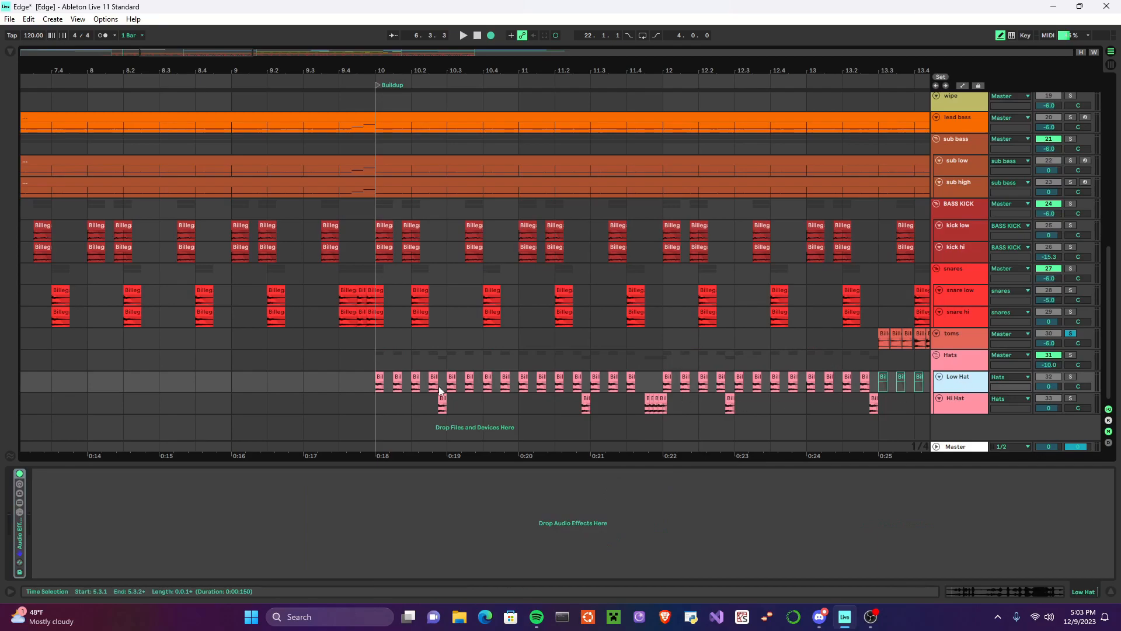
left_click(384, 378)
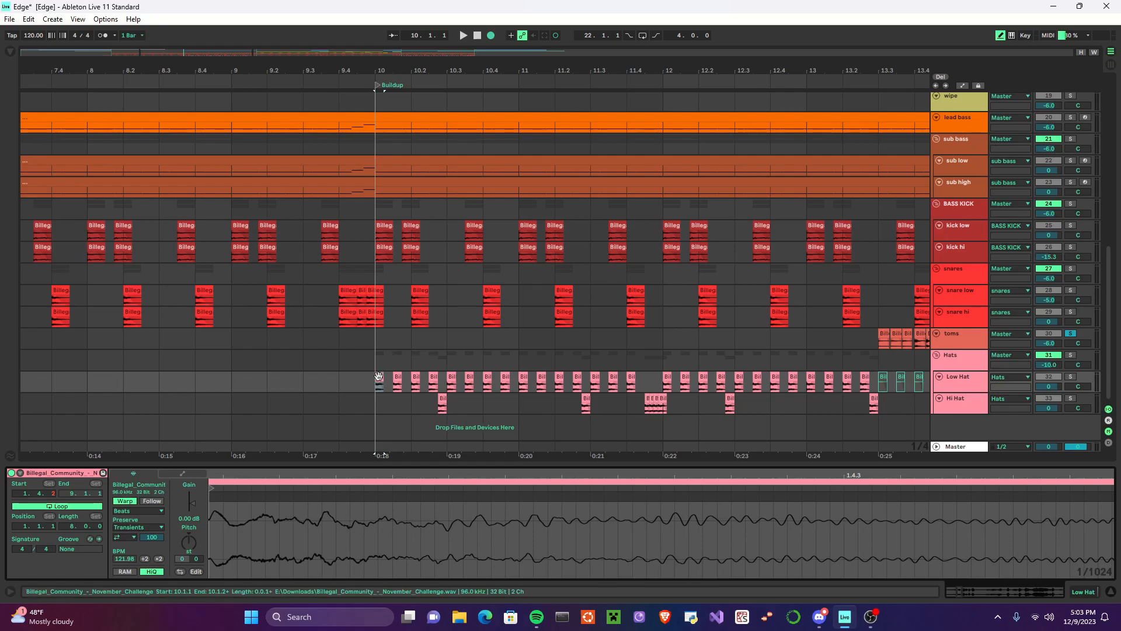
Step: Solo the Low Hat track and play it from the Buildup marker with its effect rack disabled
left_click(965, 383)
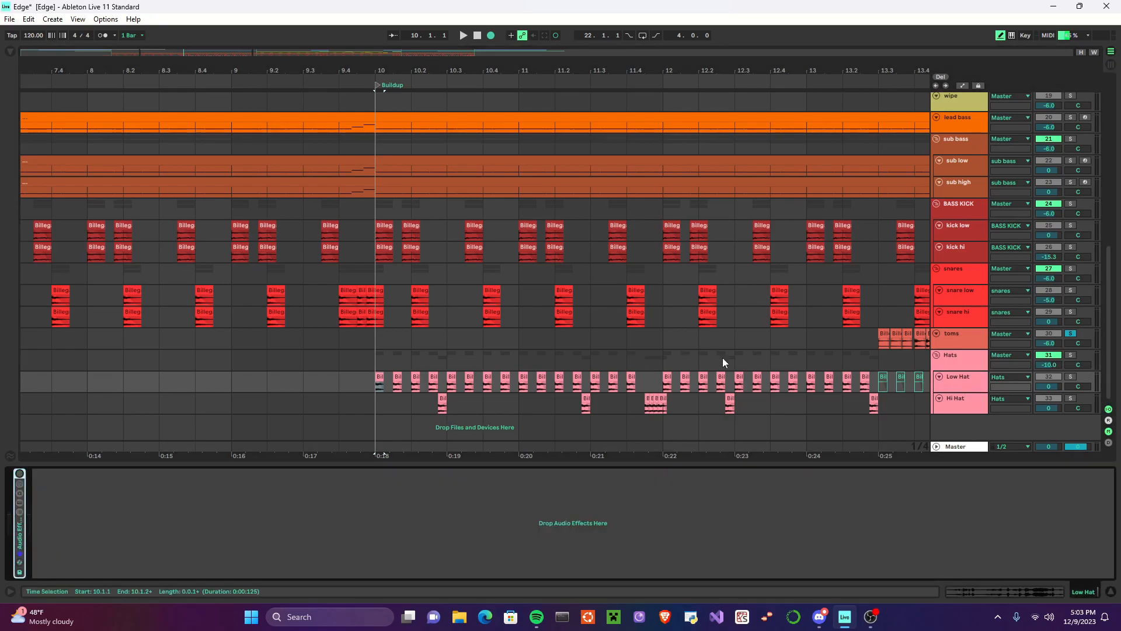
left_click(1072, 377)
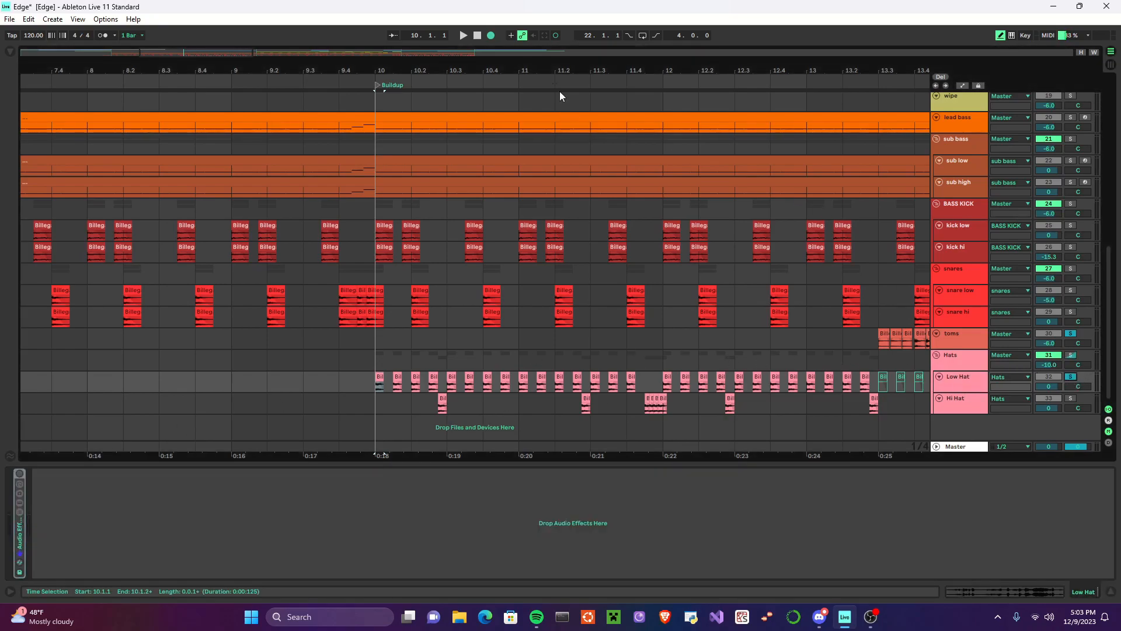
left_click(463, 36)
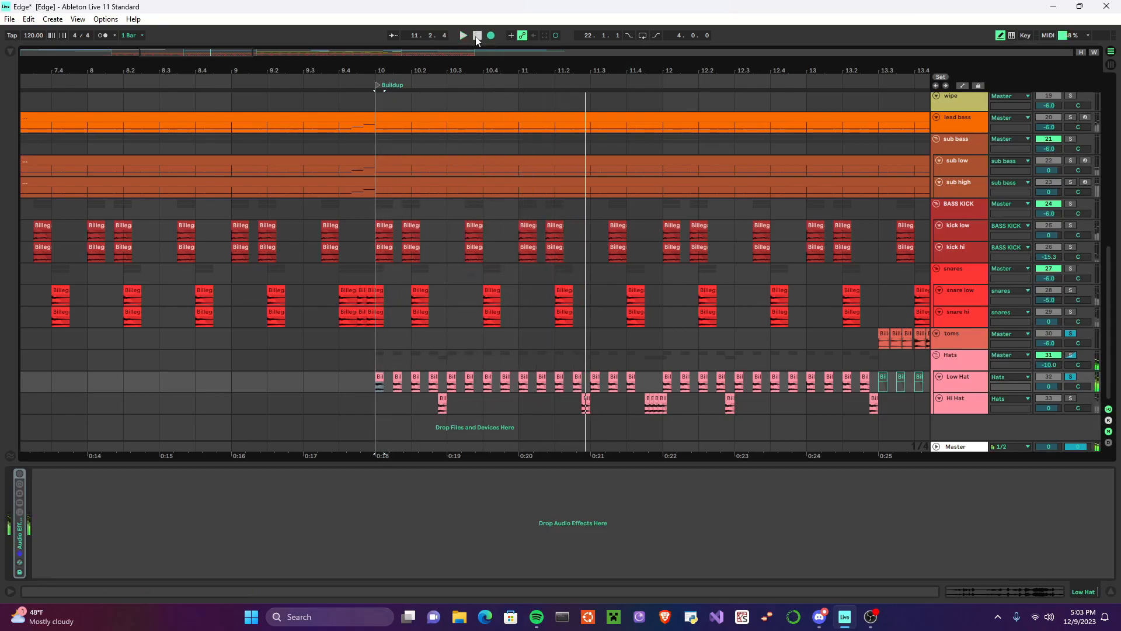
double_click(962, 384)
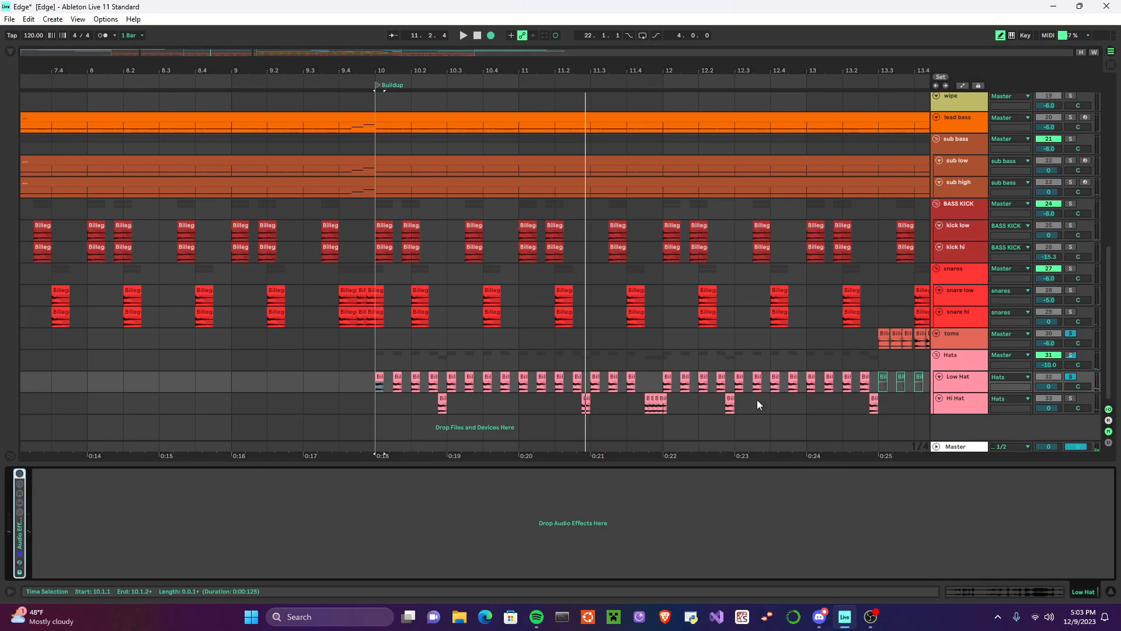
Step: Re-enable the Low Hat effect rack and play the processed layer from the Buildup marker
left_click(20, 473)
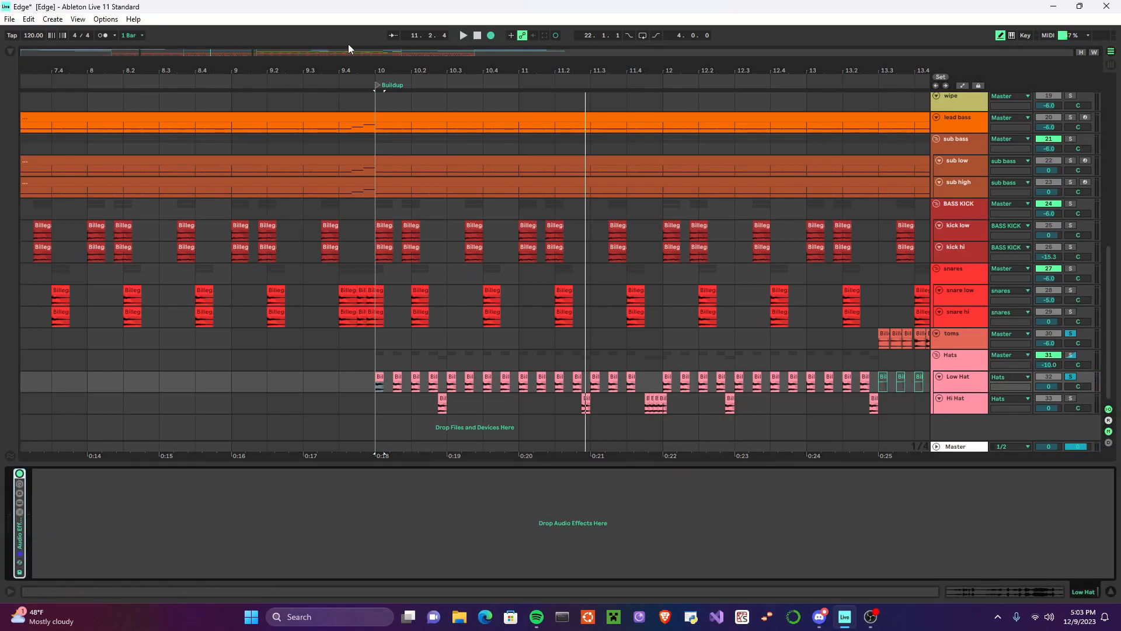
left_click(463, 37)
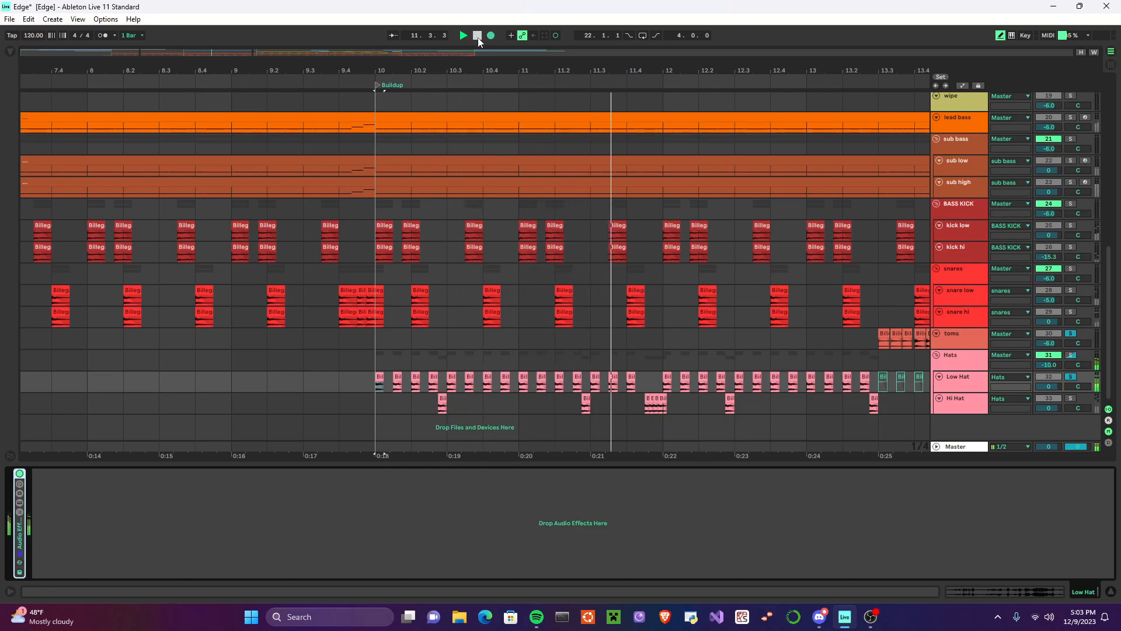
left_click(477, 37)
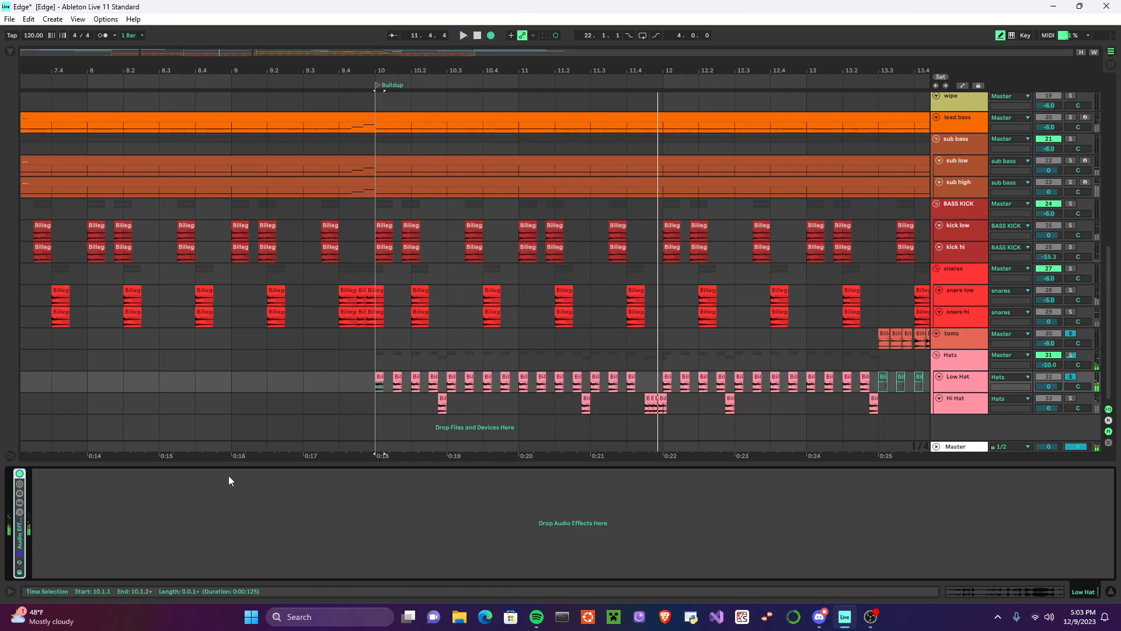
Step: Show the Low Hat rack's devices and examine the chain from the first EQ Eight through to the final OTT
left_click(19, 548)
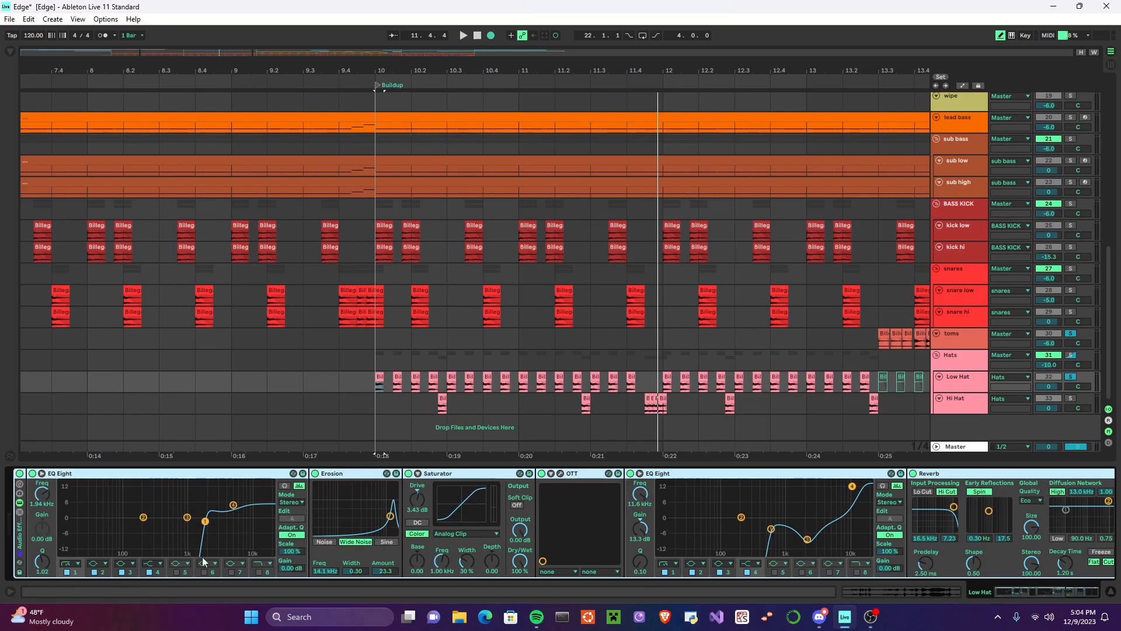
scroll(175, 526, "down", 2)
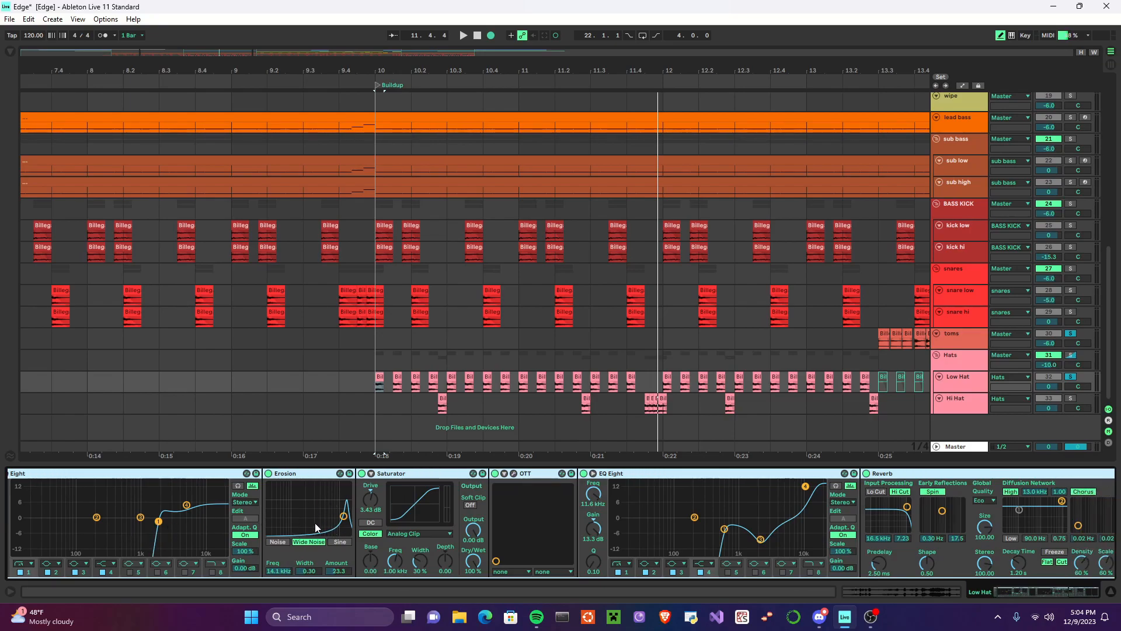
scroll(322, 514, "down", 2)
scroll(363, 514, "down", 7)
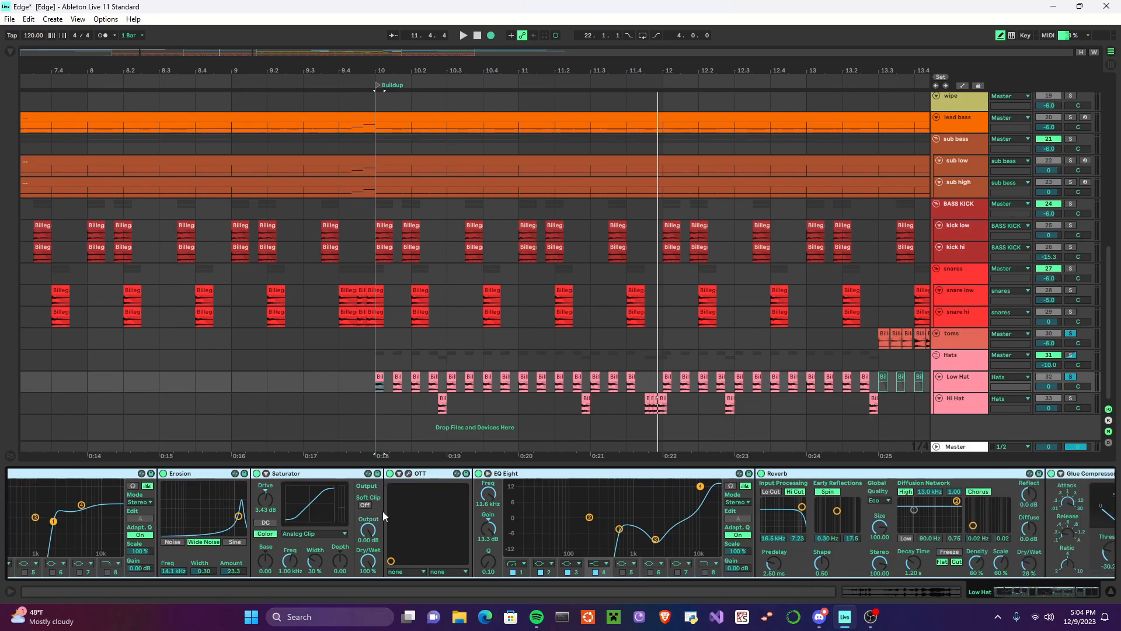
scroll(488, 493, "down", 2)
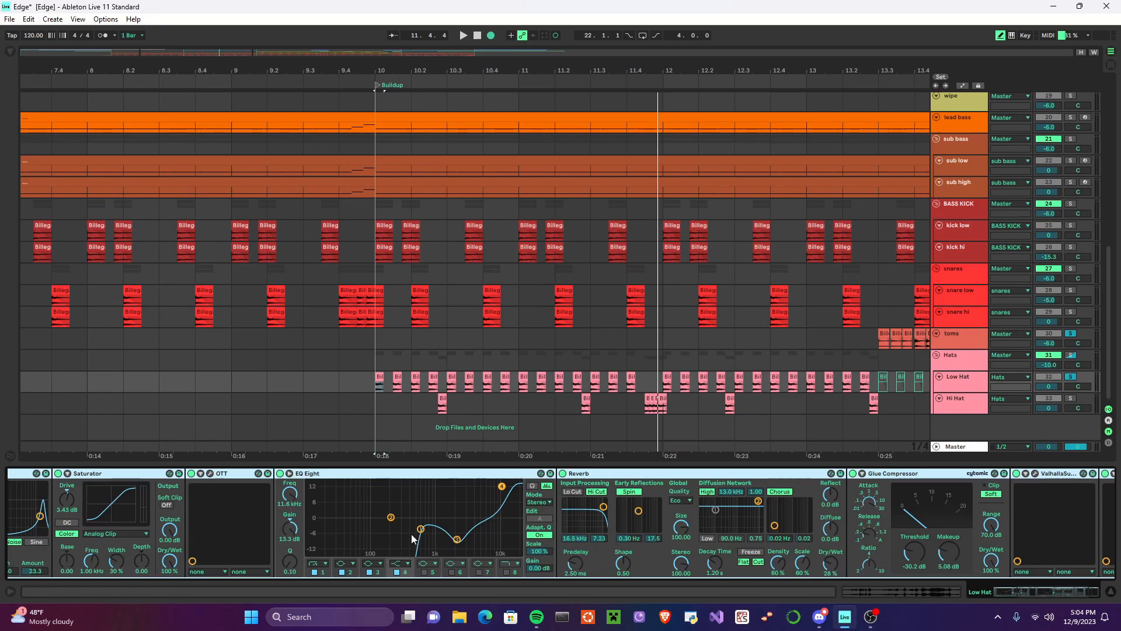
scroll(414, 528, "down", 2)
scroll(415, 528, "down", 4)
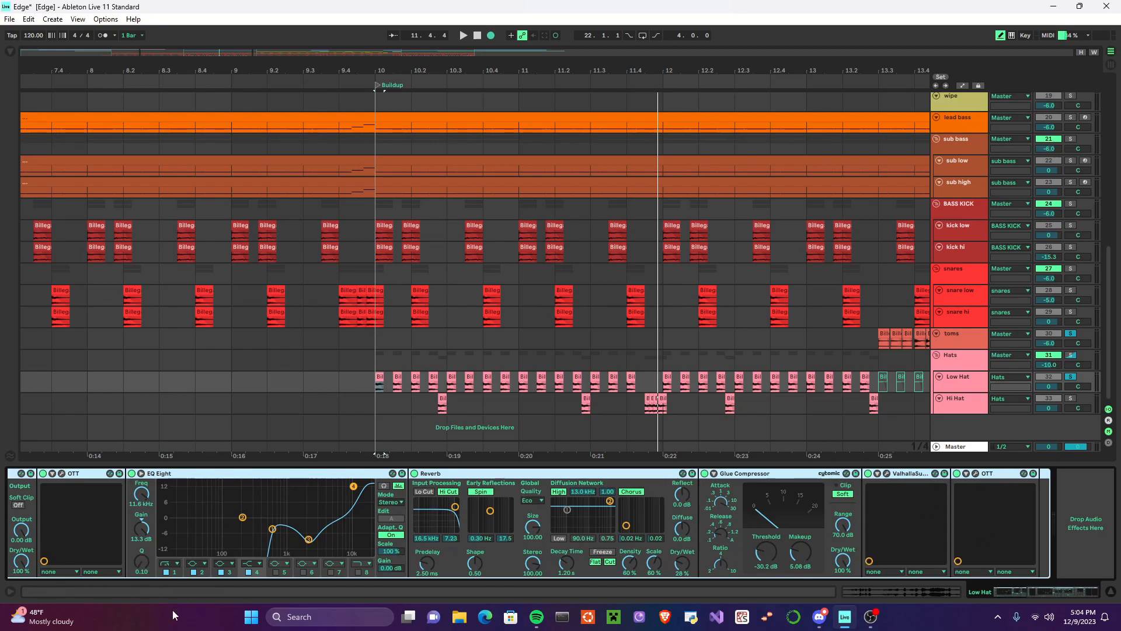
left_click_drag(1025, 591, 998, 588)
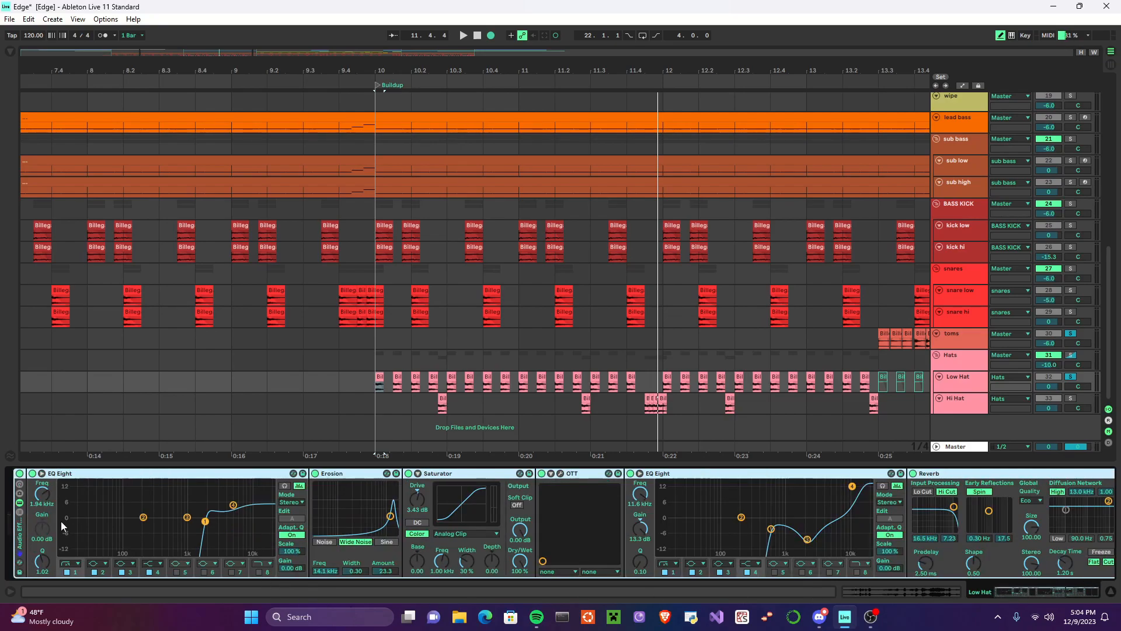
Step: Disable the Low Hat effect rack, play the layer from the Buildup marker, and switch the rack back on
left_click(18, 473)
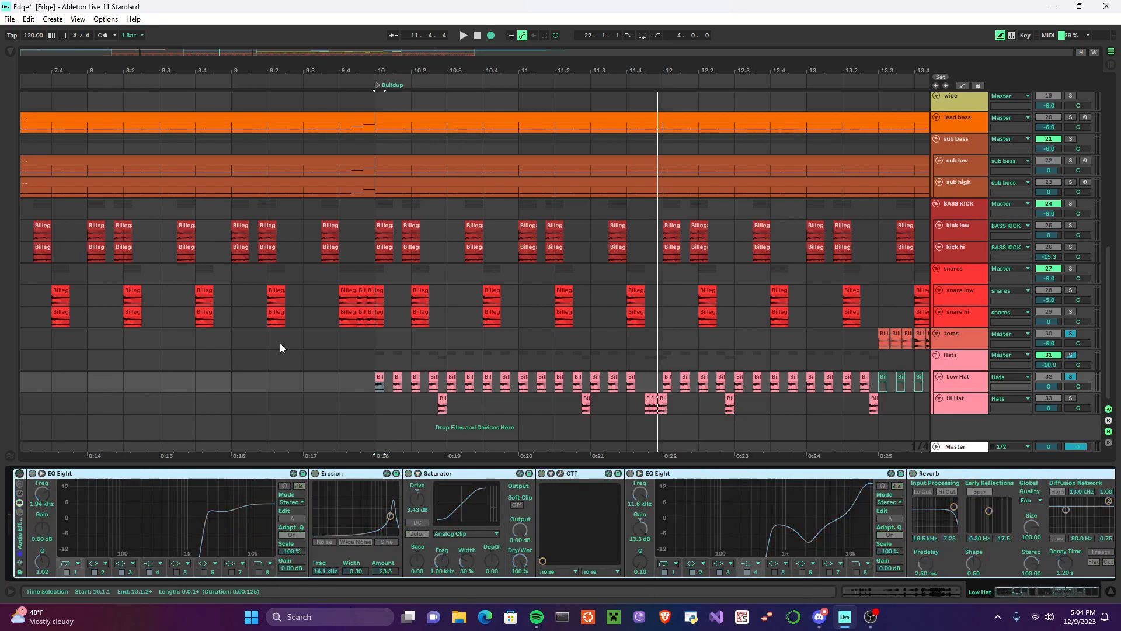
left_click(463, 36)
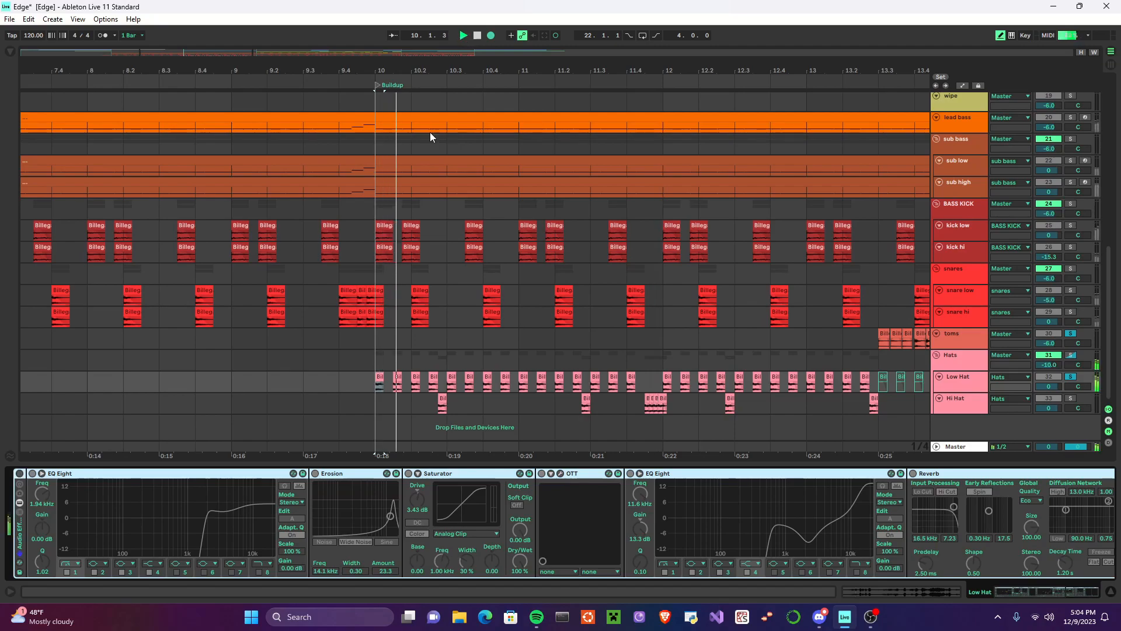
left_click(18, 474)
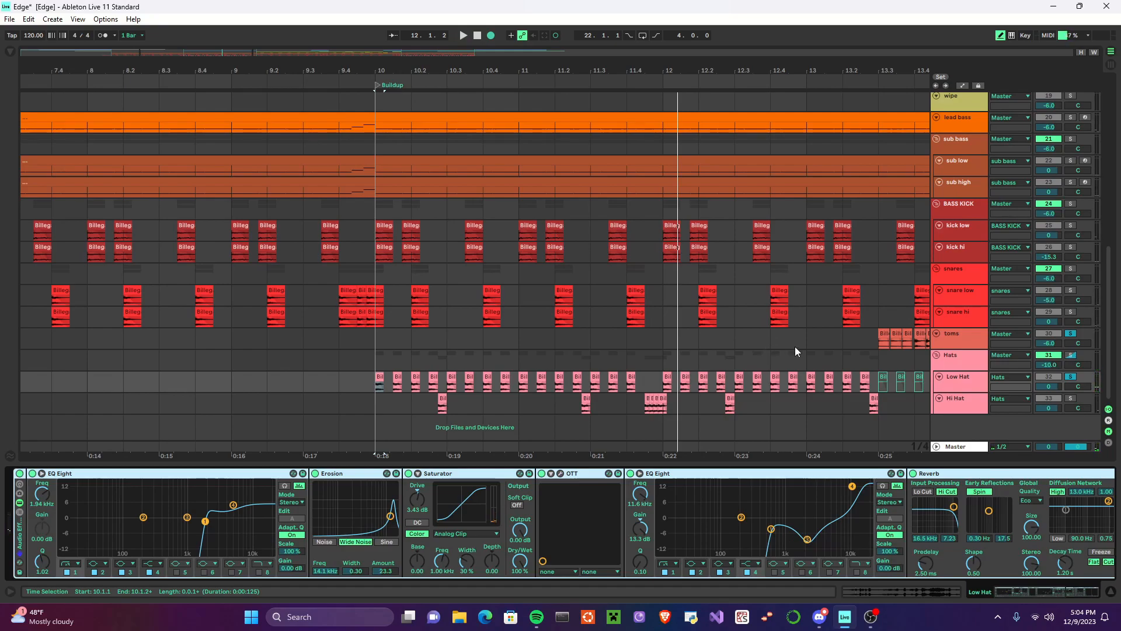
key("space")
Step: Open the first Hi Hat clip after the Buildup marker to check its sample and pitch settings
left_click(383, 405)
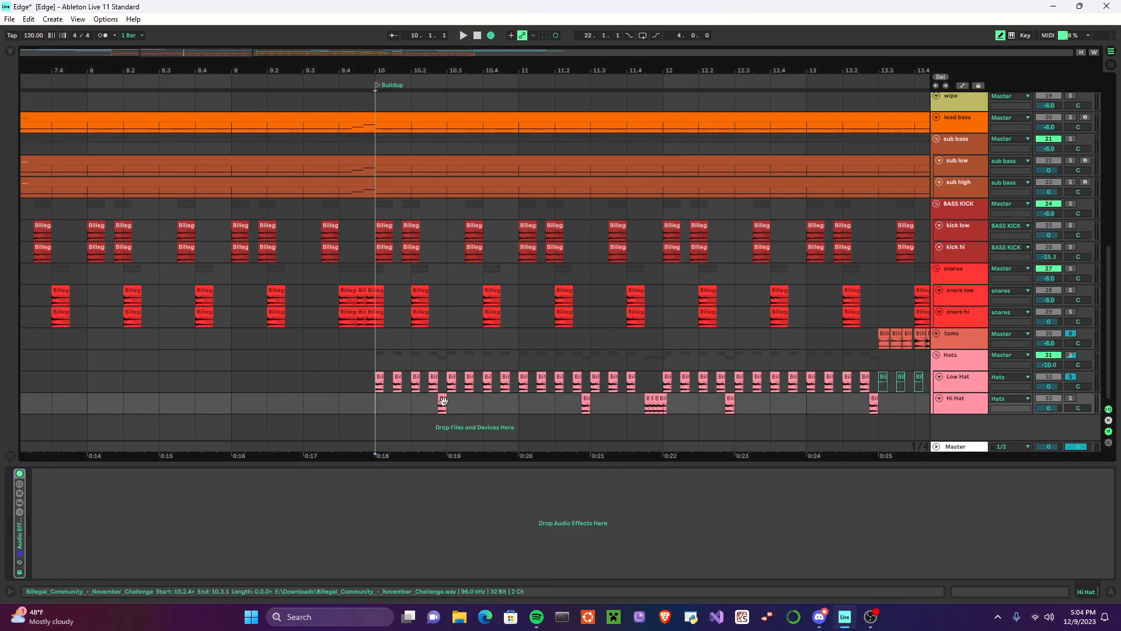
left_click(443, 400)
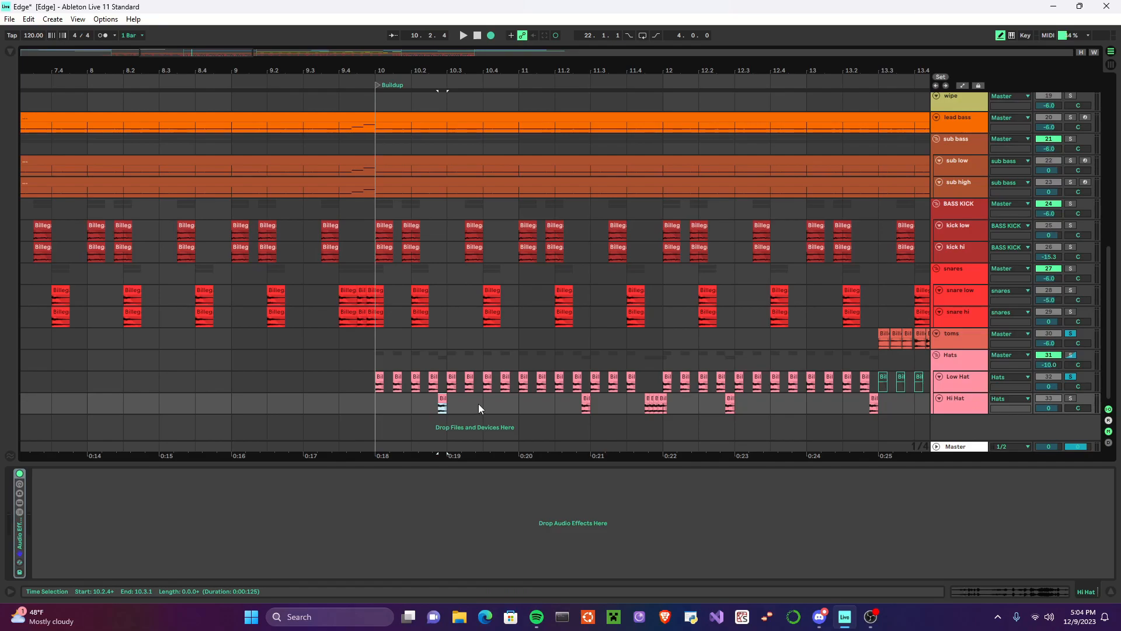
double_click(445, 401)
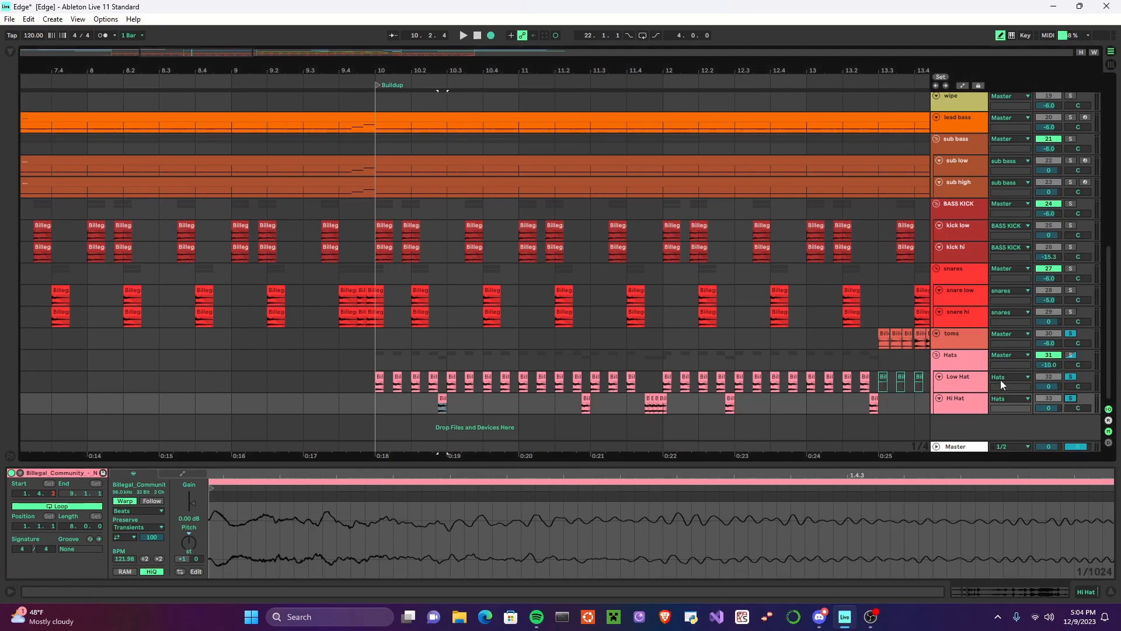
Step: Play the Hi Hat layer from its first Buildup clip and fit the whole arrangement in view
left_click(463, 36)
key("w")
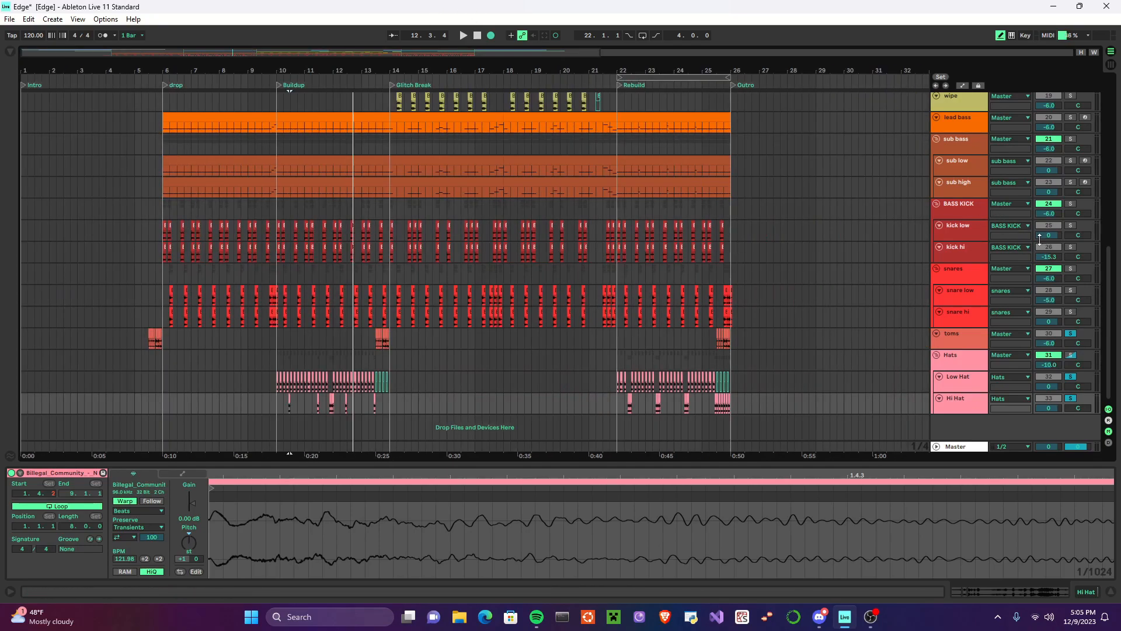
Step: Solo the BASS KICK, snares and Hats groups alongside the toms and play all drums from the Buildup marker
left_click(1073, 204)
left_click(1070, 269)
left_click(1073, 355)
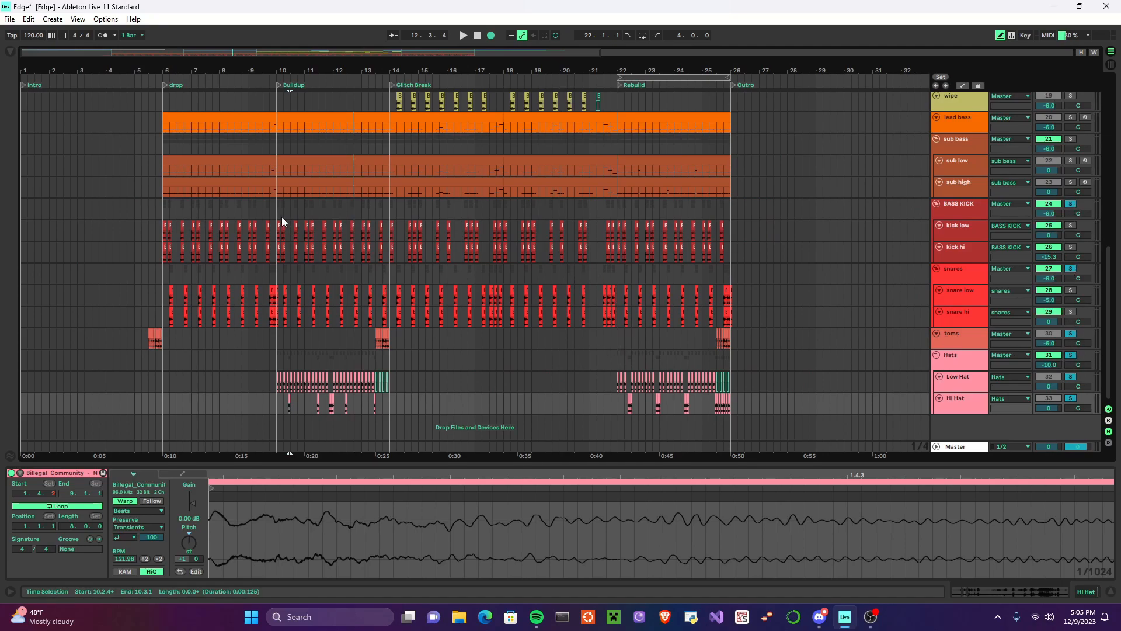
left_click(276, 86)
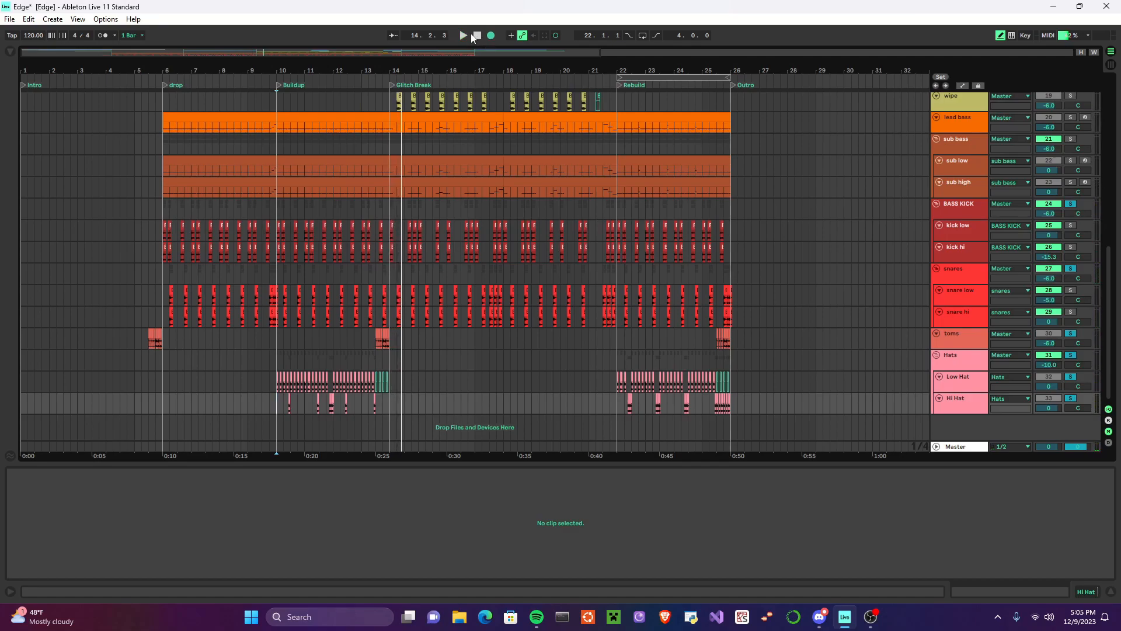
Step: Clear the drum solos so every track is active again, and move up to the bass tracks
left_click(1071, 204)
scroll(749, 376, "up", 10)
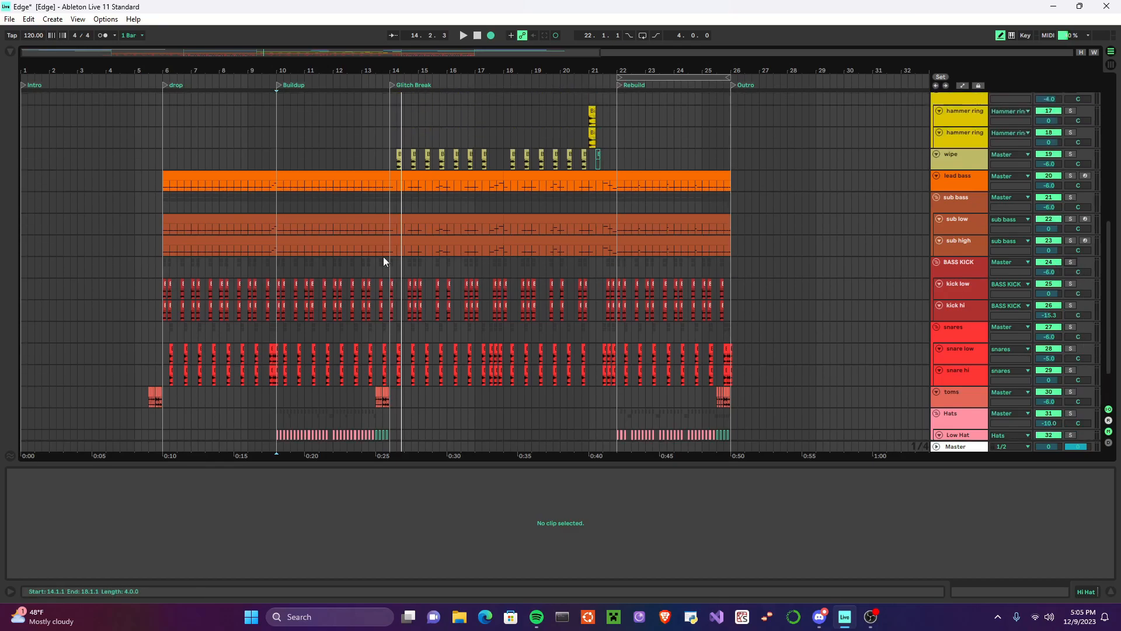
right_click(438, 295)
left_click(353, 267)
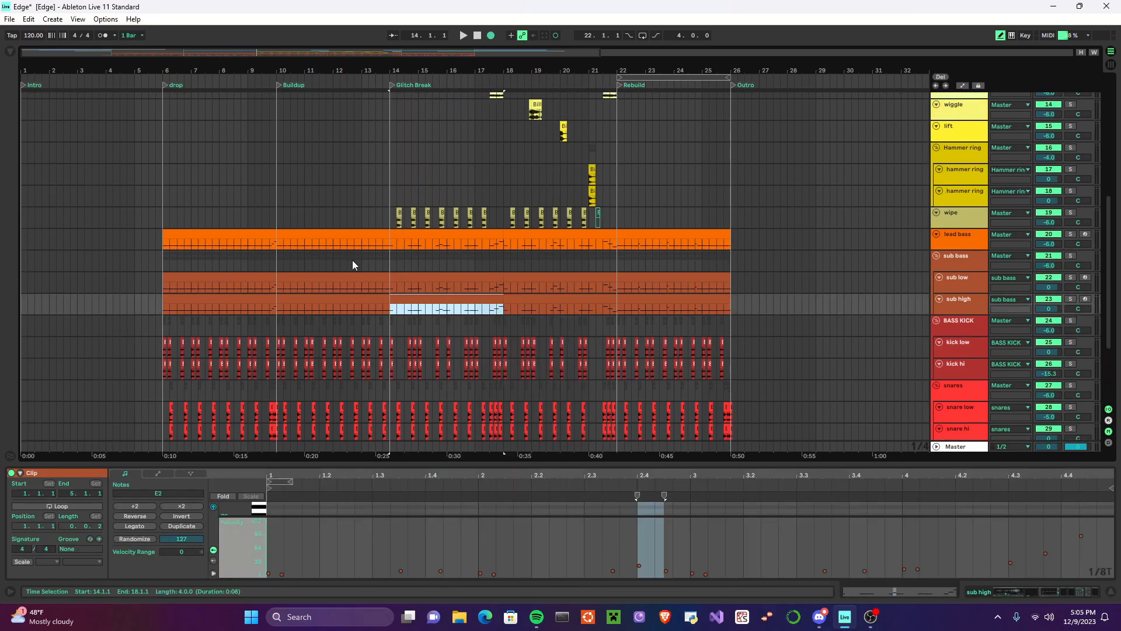
left_click(354, 260)
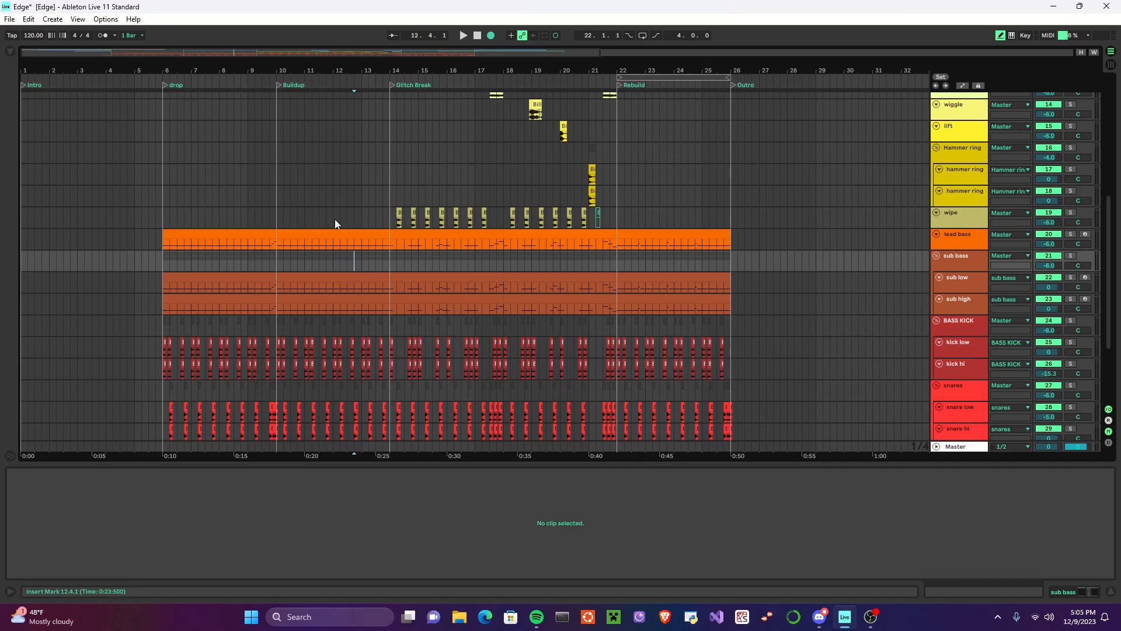
Step: Show the lead bass track's devices and examine the looped section of its sample up close
left_click(965, 236)
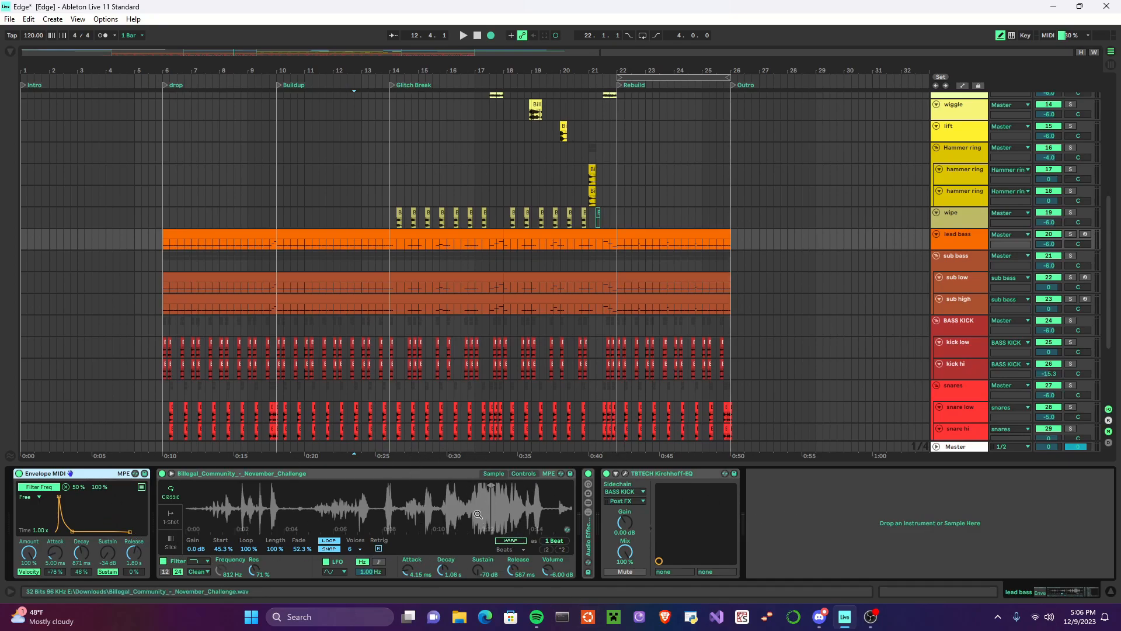
left_click_drag(496, 507, 480, 512)
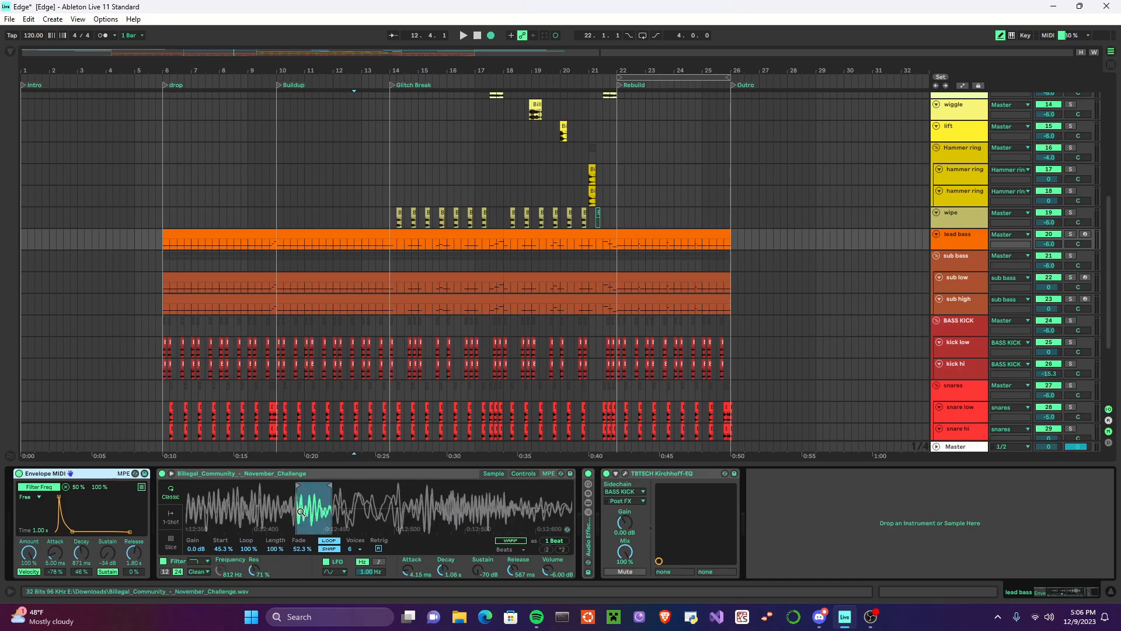
Step: Unfold and disable the lead bass effect rack, solo the track, and play it from the Buildup marker
double_click(590, 534)
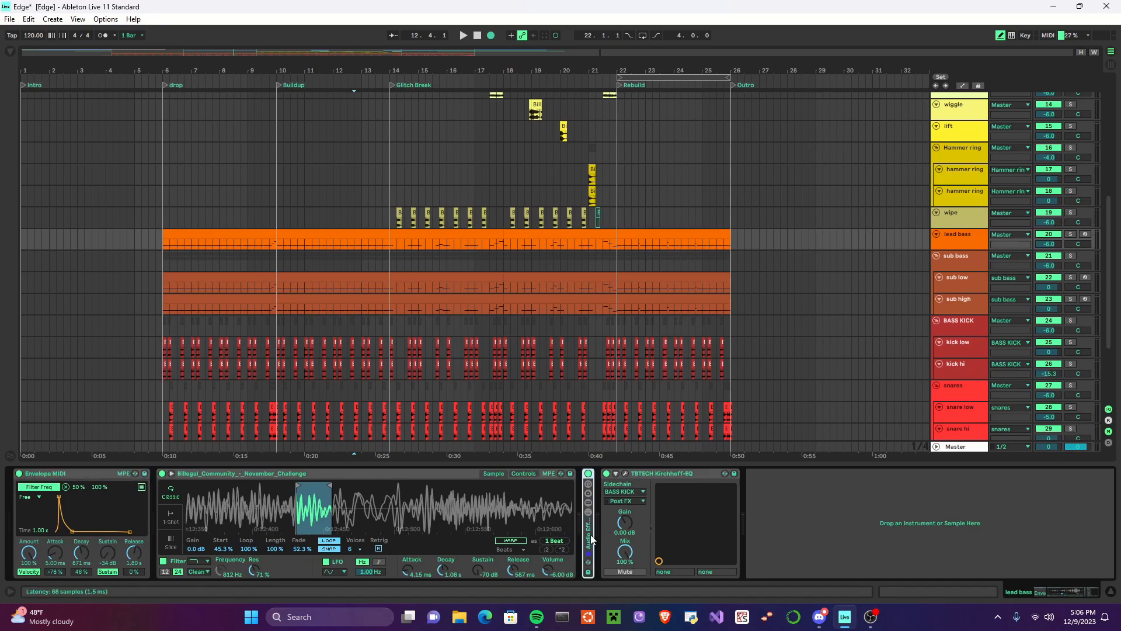
left_click(588, 475)
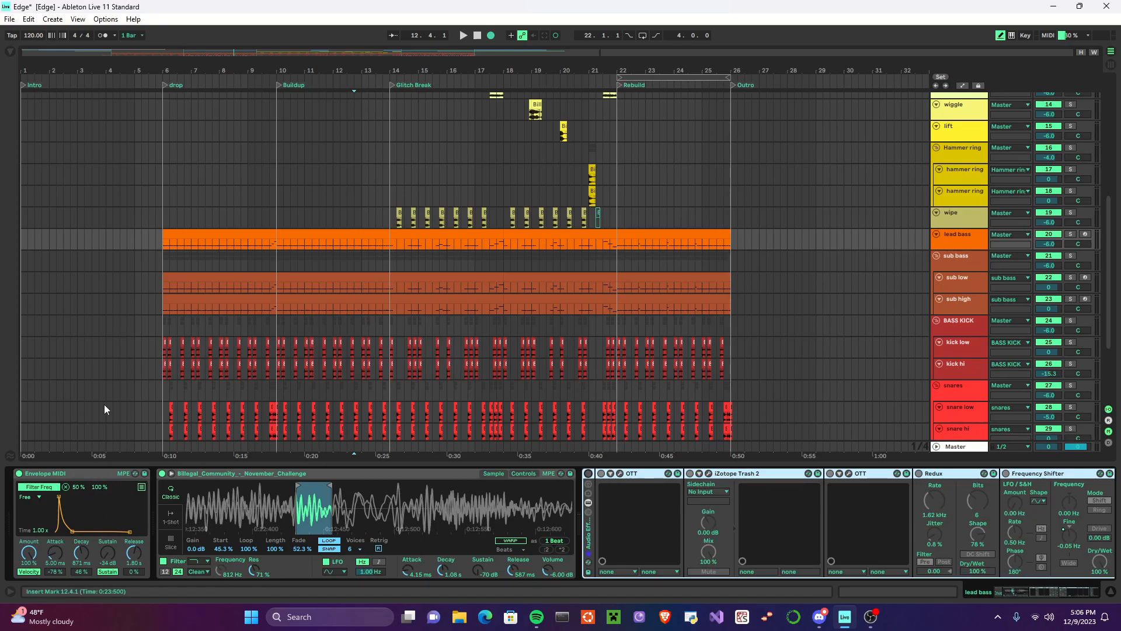
left_click(277, 169)
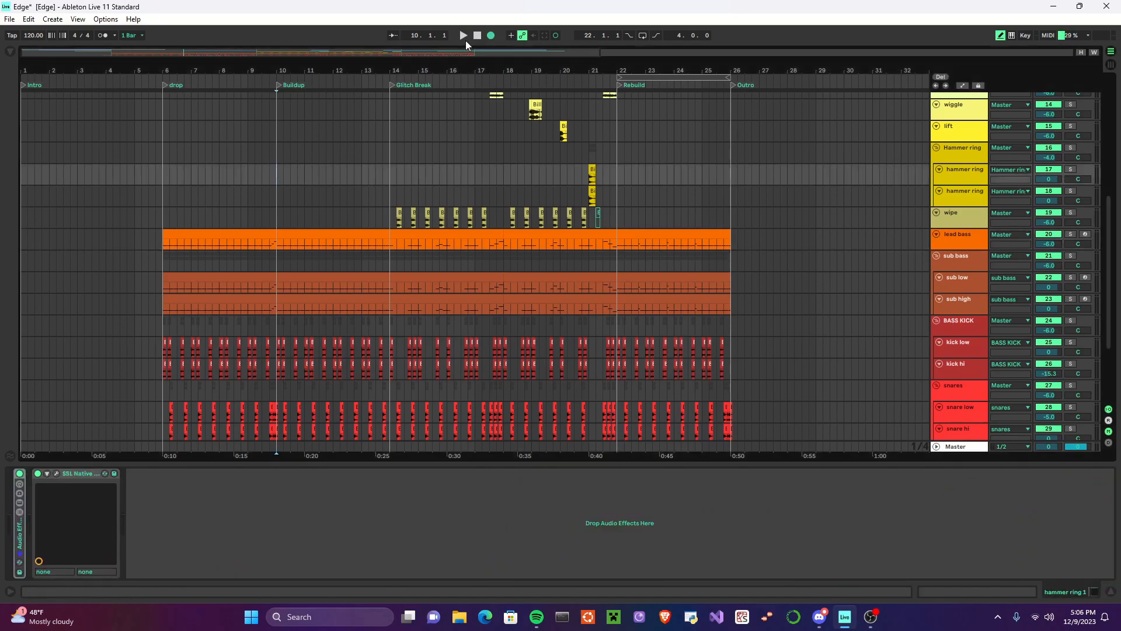
left_click(975, 245)
left_click(1070, 234)
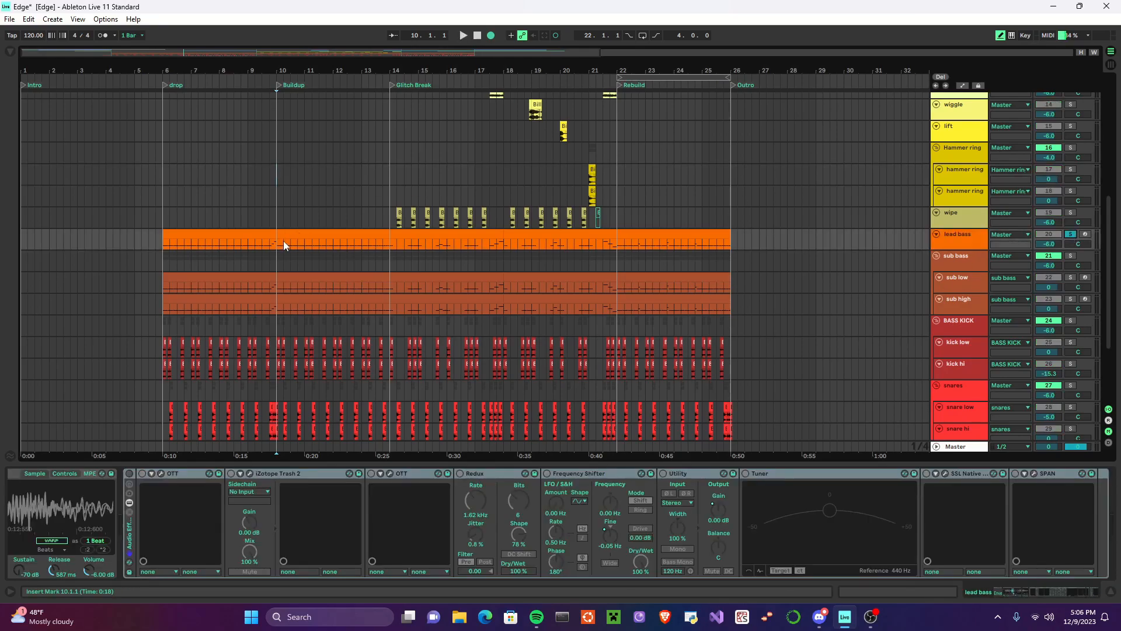
left_click(463, 36)
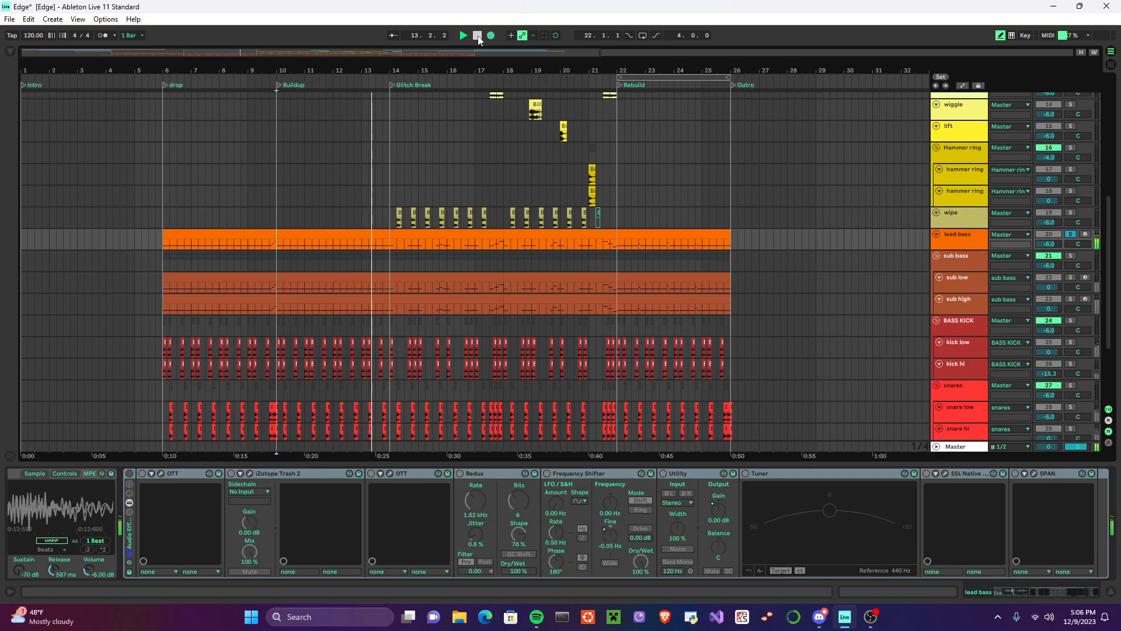
left_click(477, 35)
Step: Check the notes of the lead bass clip in the Buildup section and re-enable the track's effect rack
left_click(292, 248)
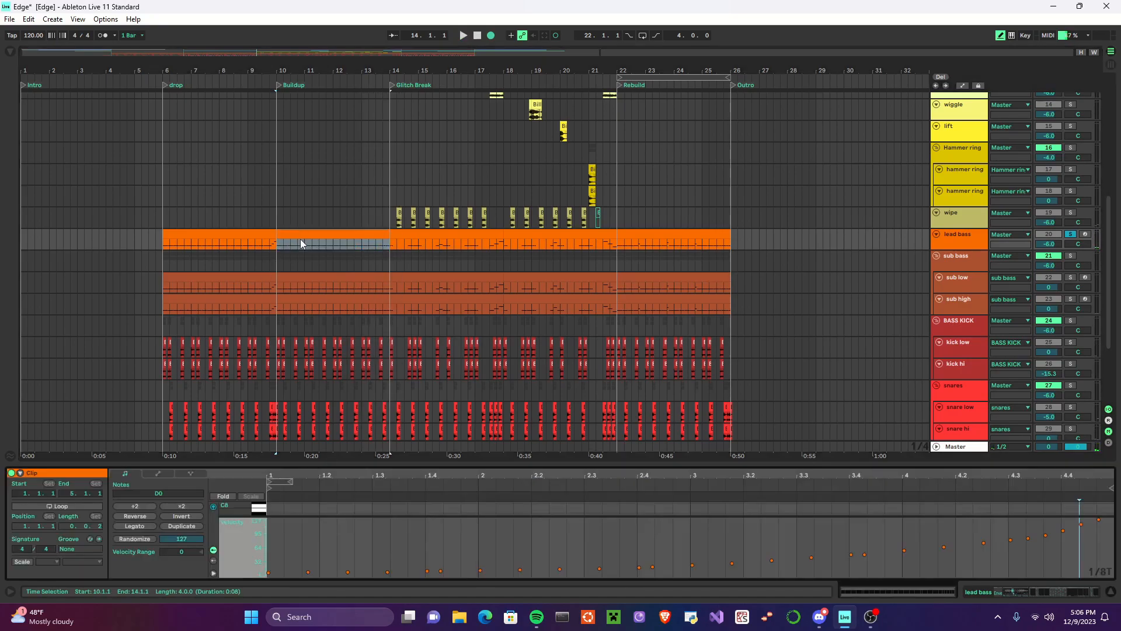
key("shift+Tab")
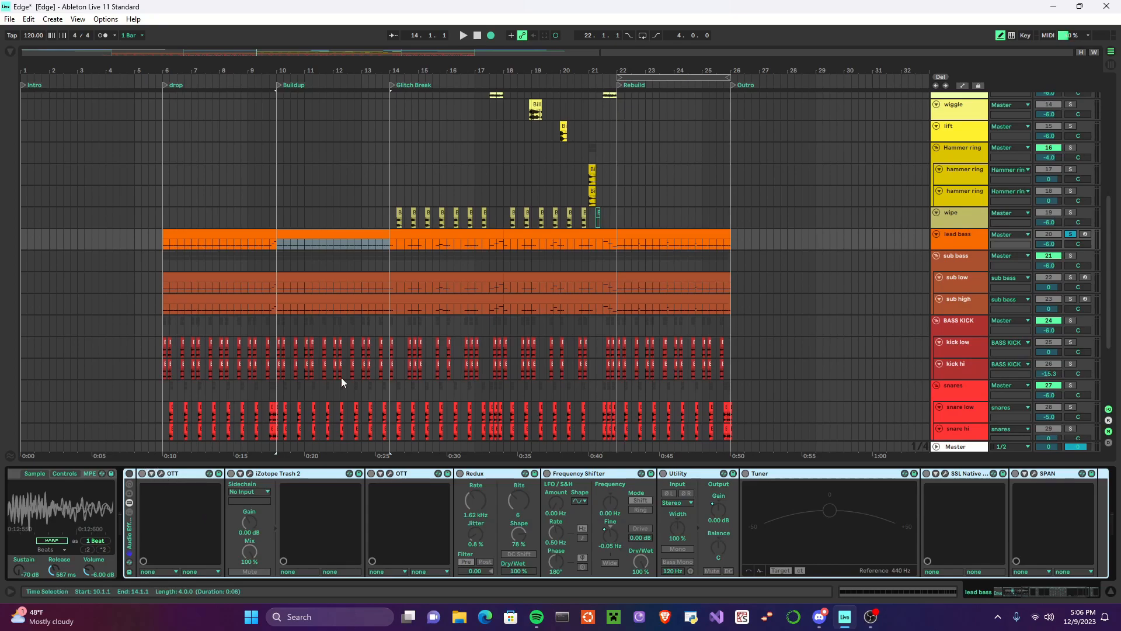
left_click(129, 474)
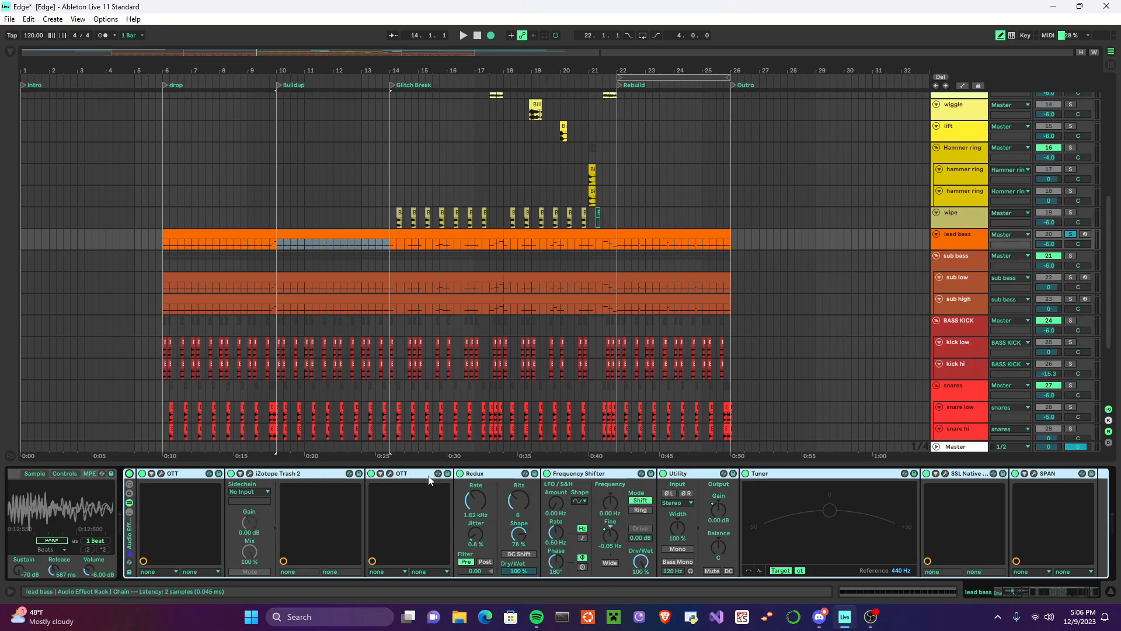
Step: Disable Redux in the lead bass rack and play the track from the Buildup marker
left_click(490, 474)
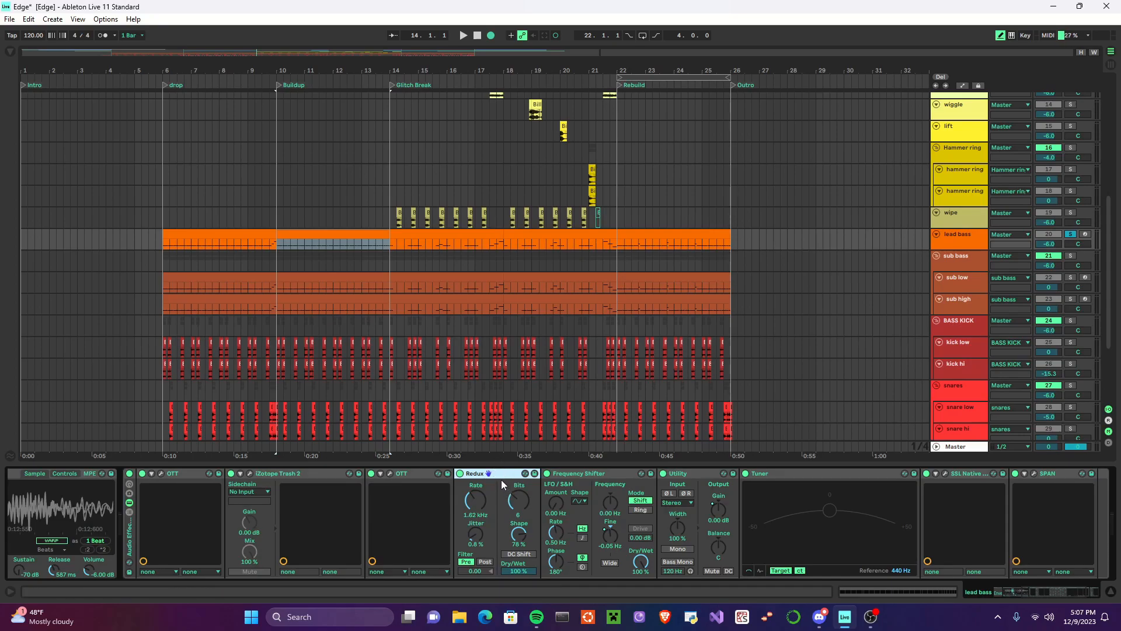
left_click(462, 475)
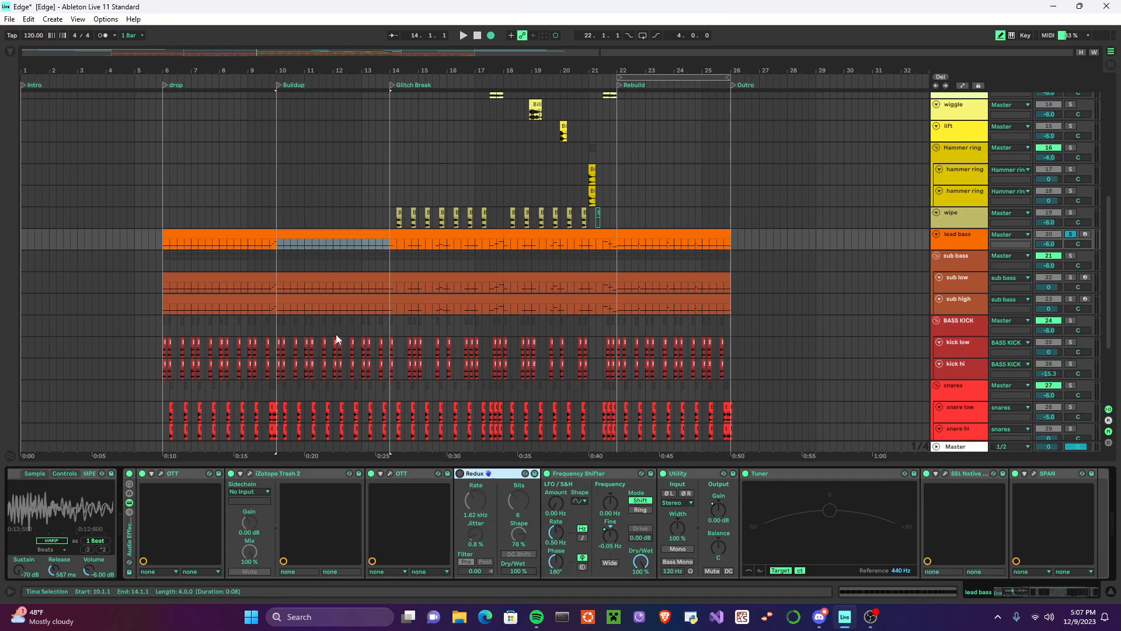
left_click(278, 239)
left_click(278, 86)
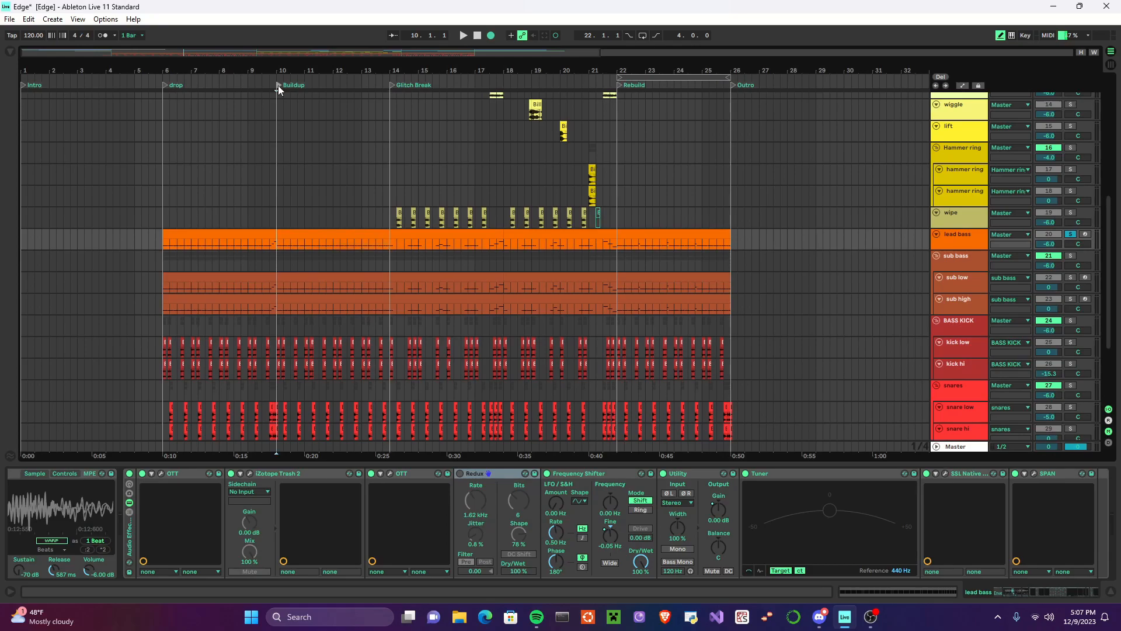
key("space")
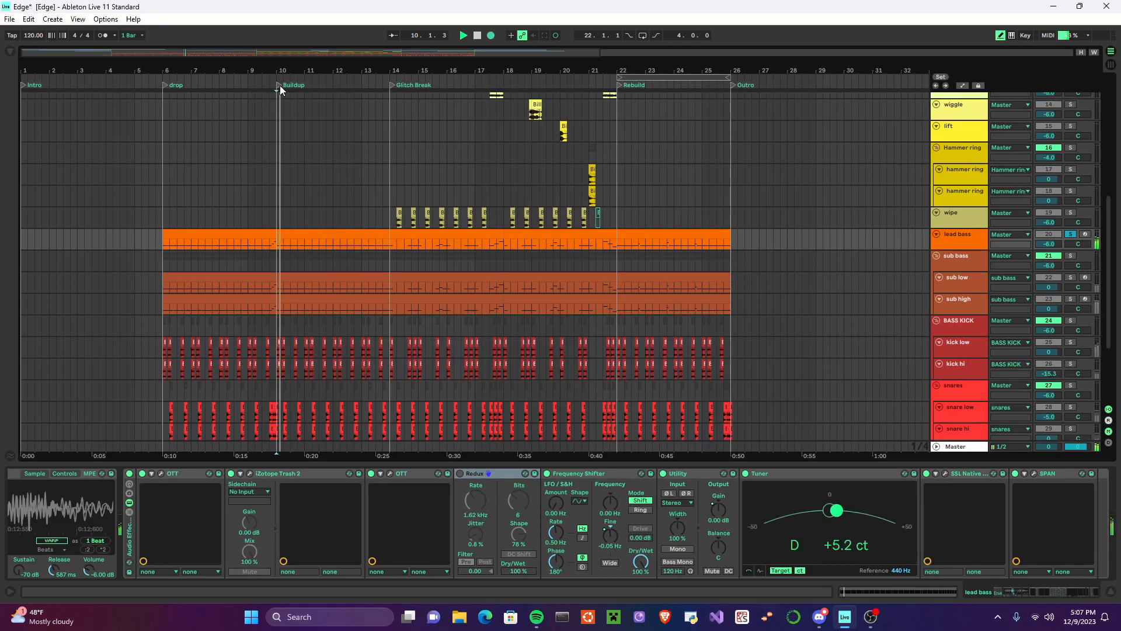
left_click(477, 36)
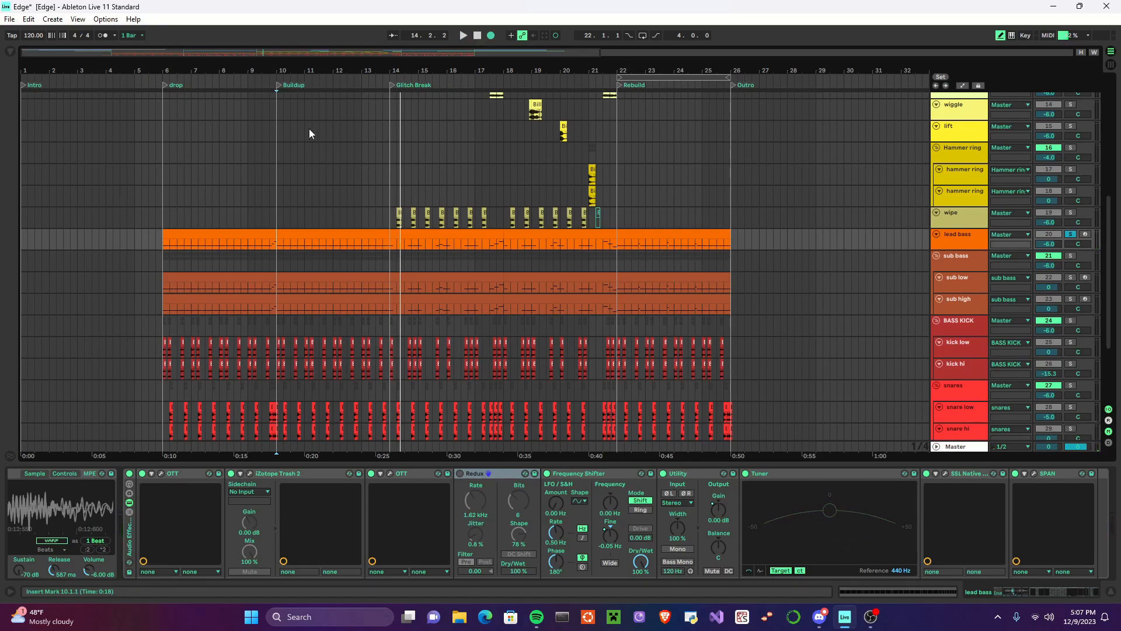
Step: Re-enable Redux and play the lead bass from the Buildup marker with the bit reduction applied
left_click(460, 473)
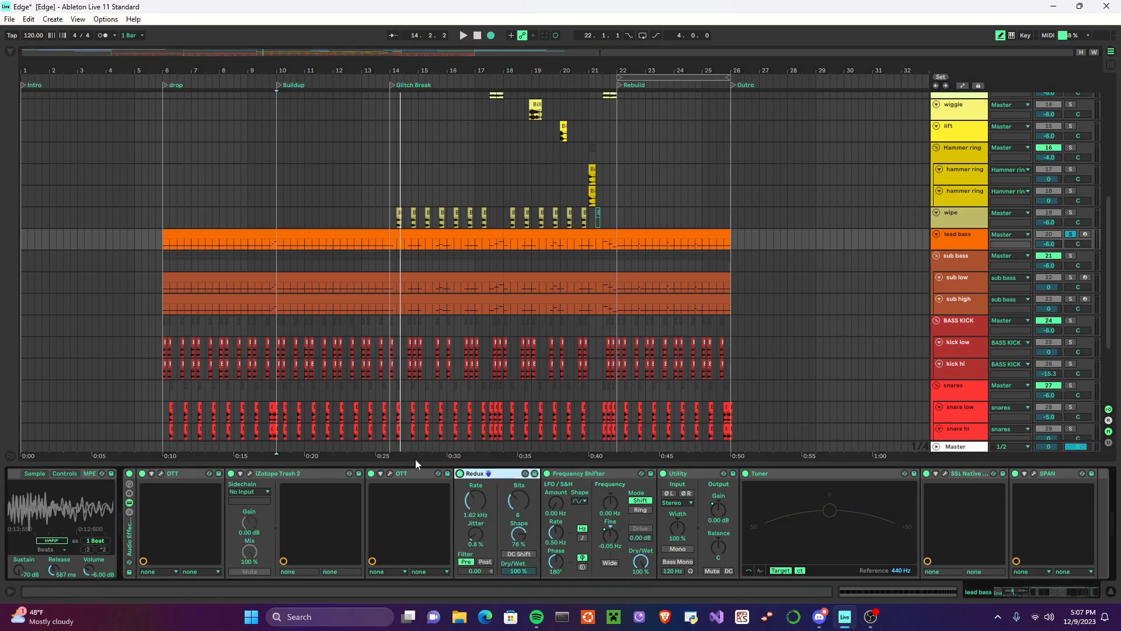
left_click(279, 244)
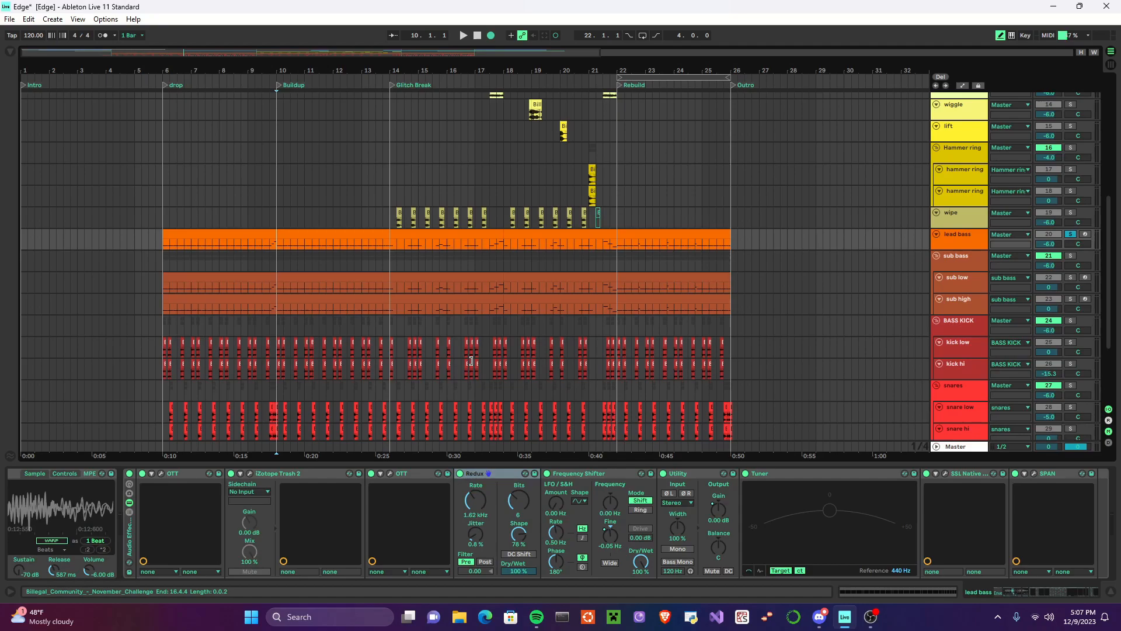
left_click(464, 36)
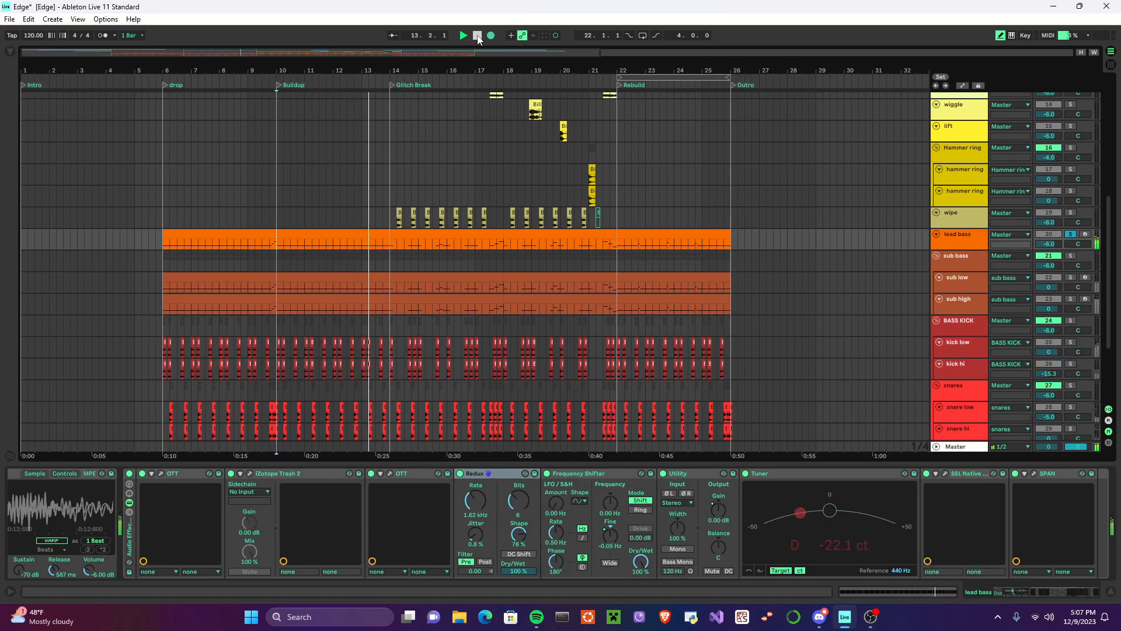
left_click(478, 36)
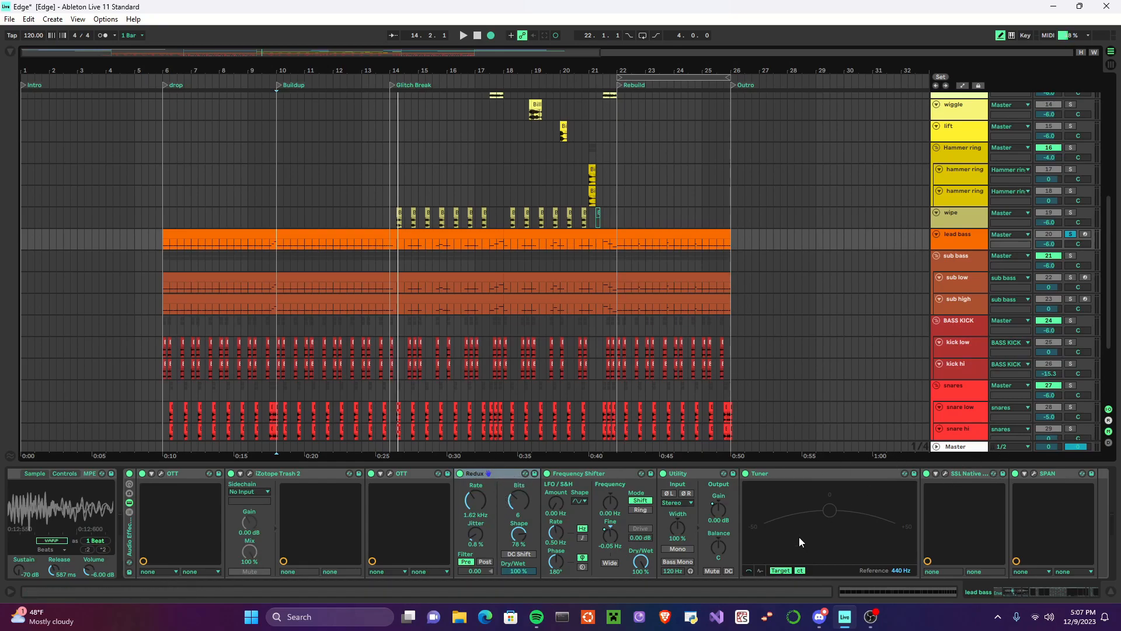
Step: Check the SSL Native X-EQ 2 curve in the lead bass chain, close it, and fold the effect rack
scroll(832, 526, "right", 1)
scroll(832, 525, "right", 1)
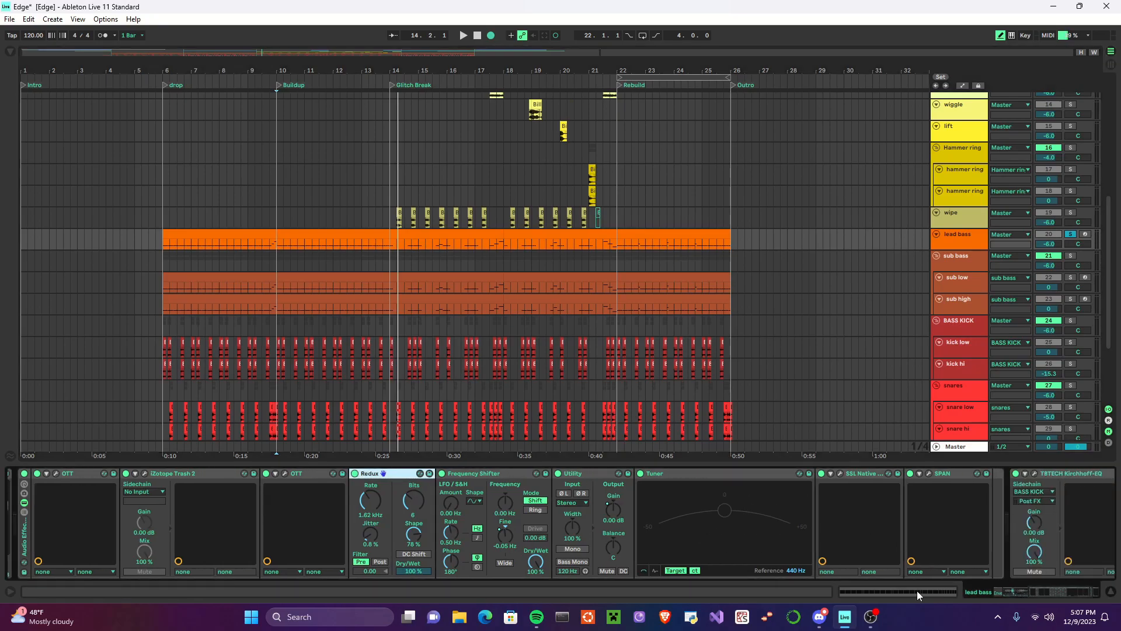
left_click(840, 474)
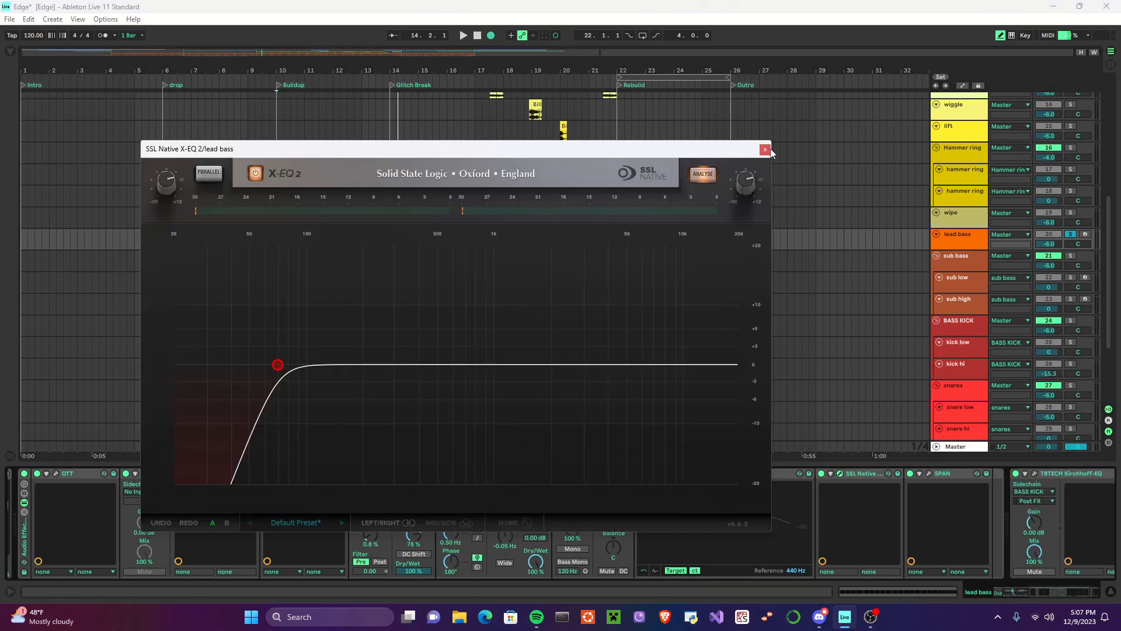
left_click(765, 149)
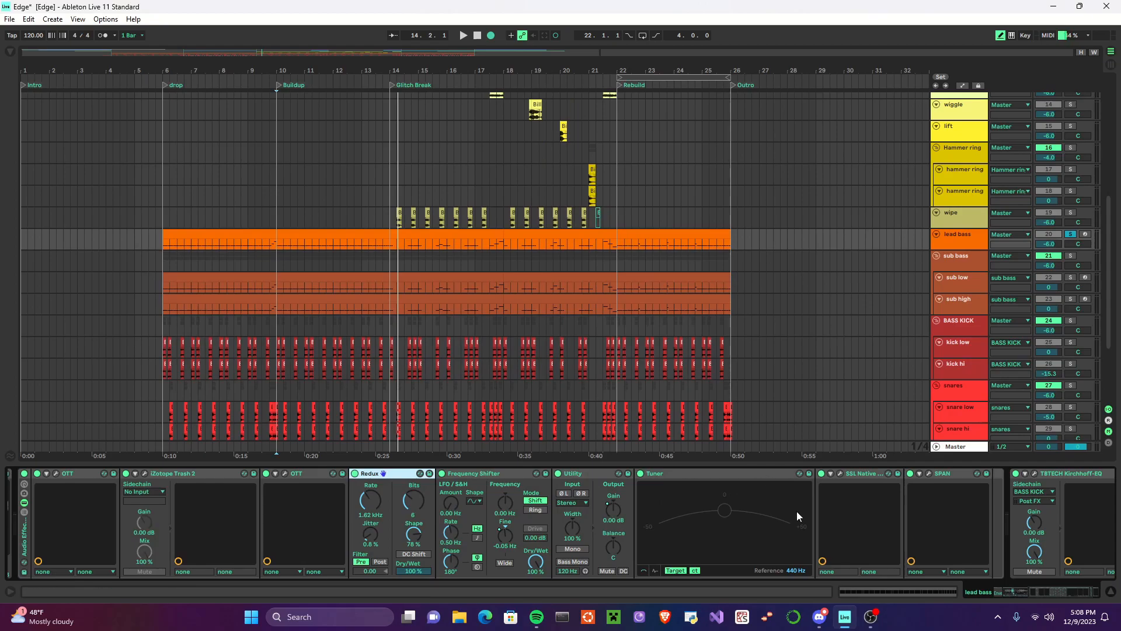
scroll(801, 513, "left", 4)
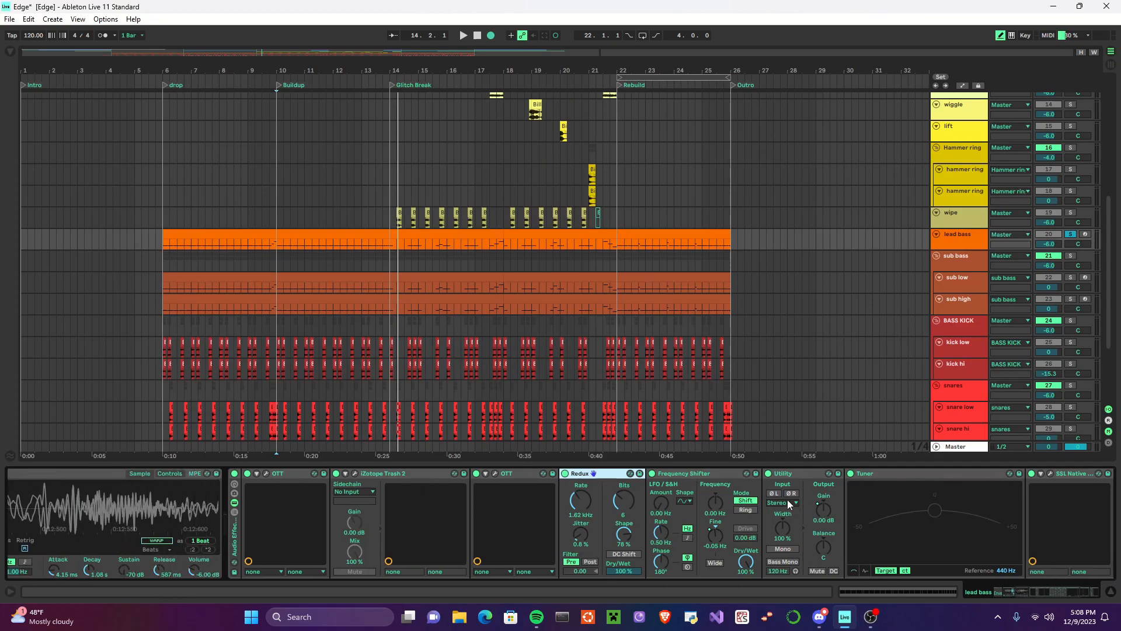
scroll(236, 539, "right", 2)
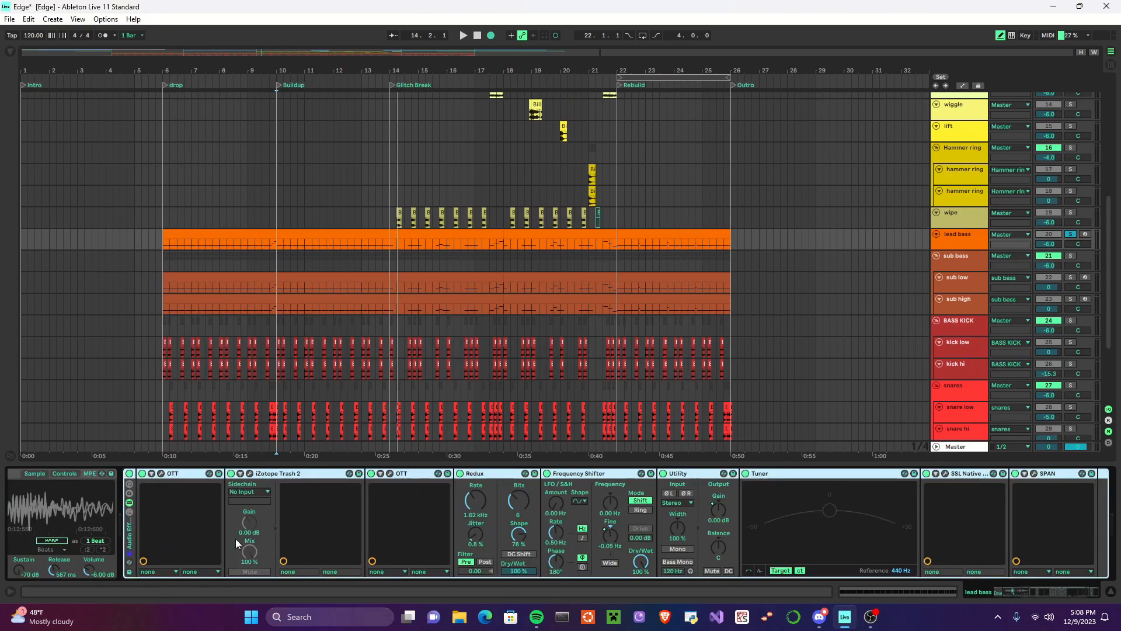
double_click(130, 528)
Step: Show the sub bass group's effects, and examine the sub low track's device chain from its sample to EQ Eight
left_click(965, 265)
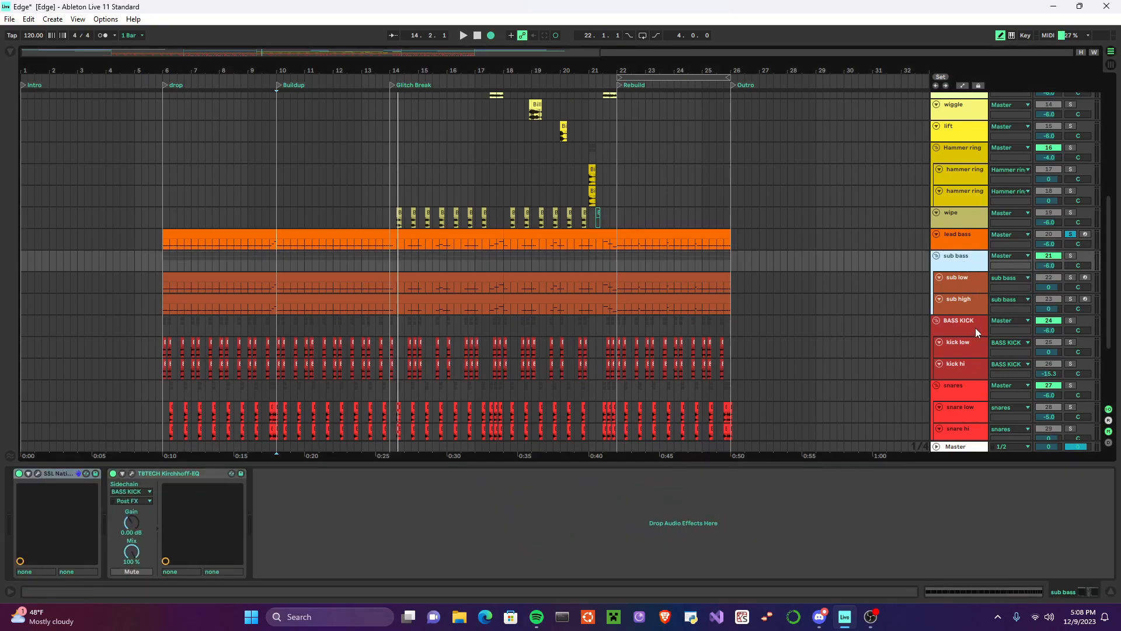
left_click(959, 286)
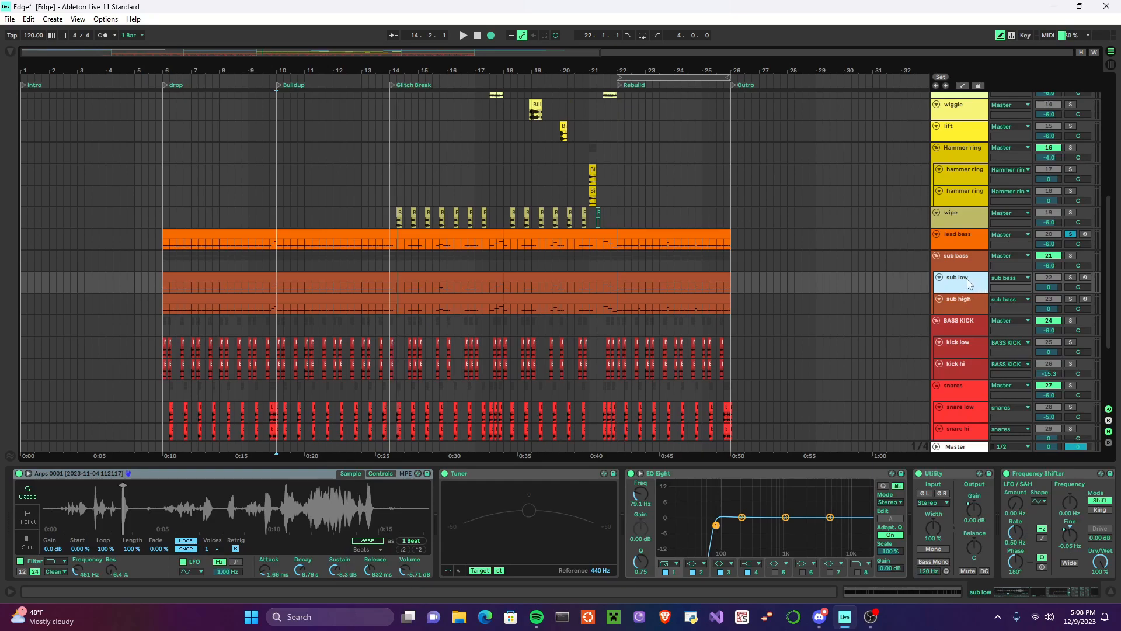
left_click(261, 519)
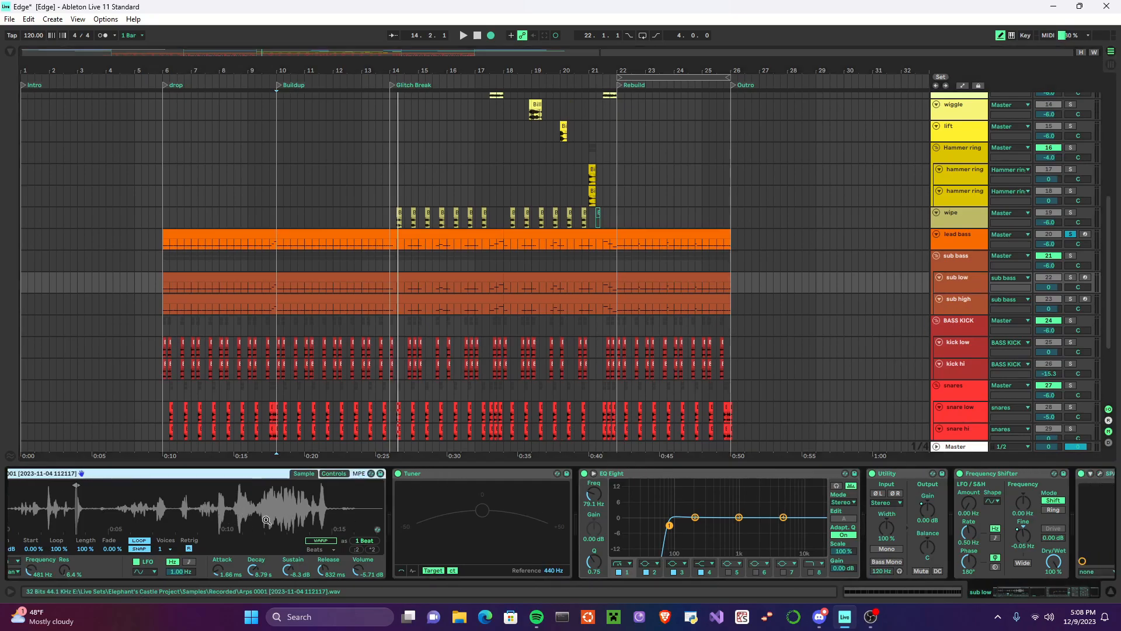
scroll(422, 489, "right", 2)
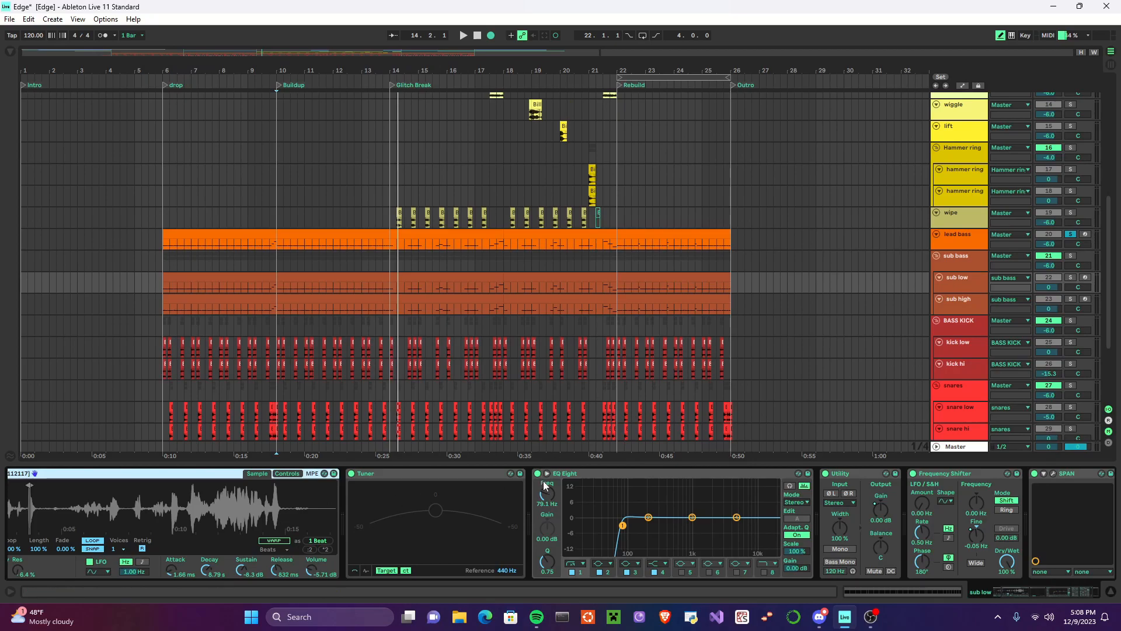
left_click(626, 474)
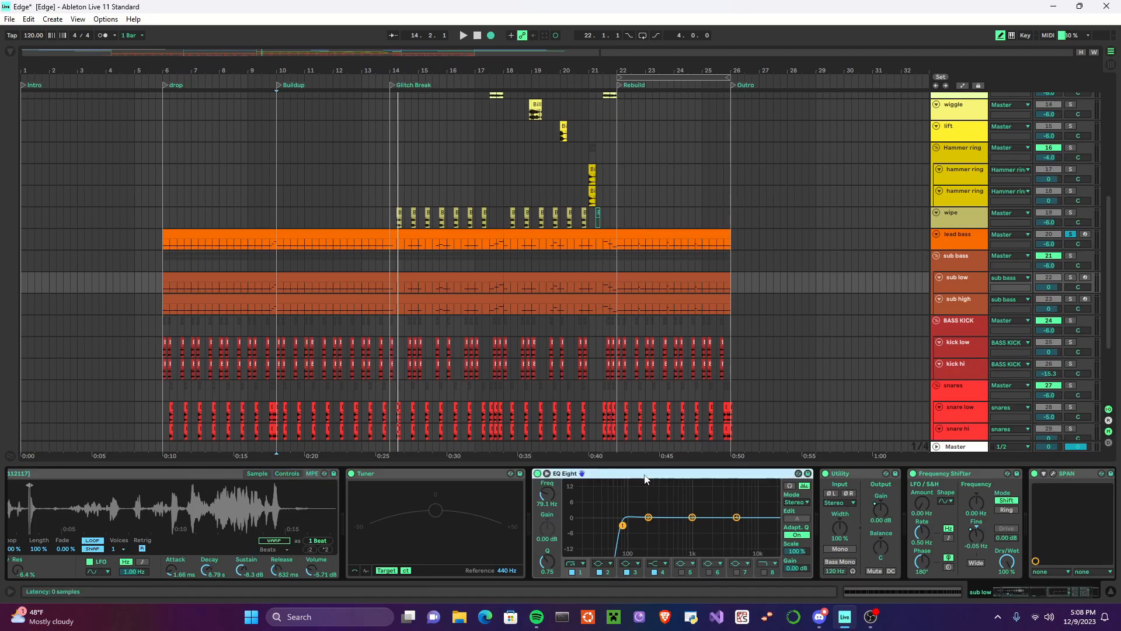
Step: Disable sub low's EQ Eight, Utility and Frequency Shifter, solo the track, and play it dry from the Buildup marker
scroll(829, 494, "right", 3)
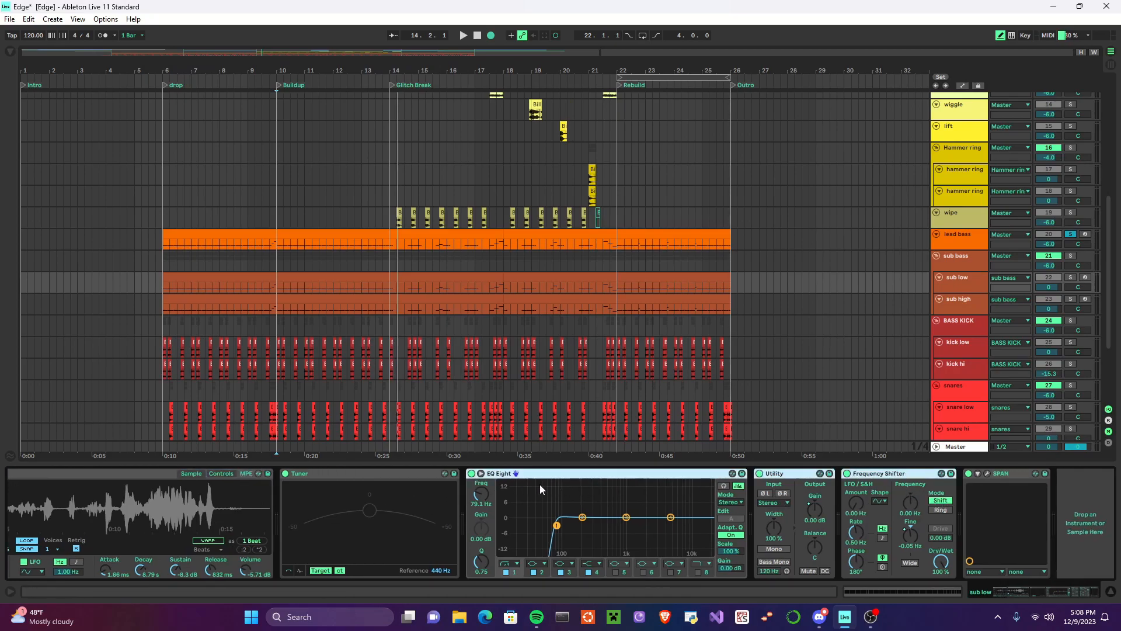
left_click(472, 474)
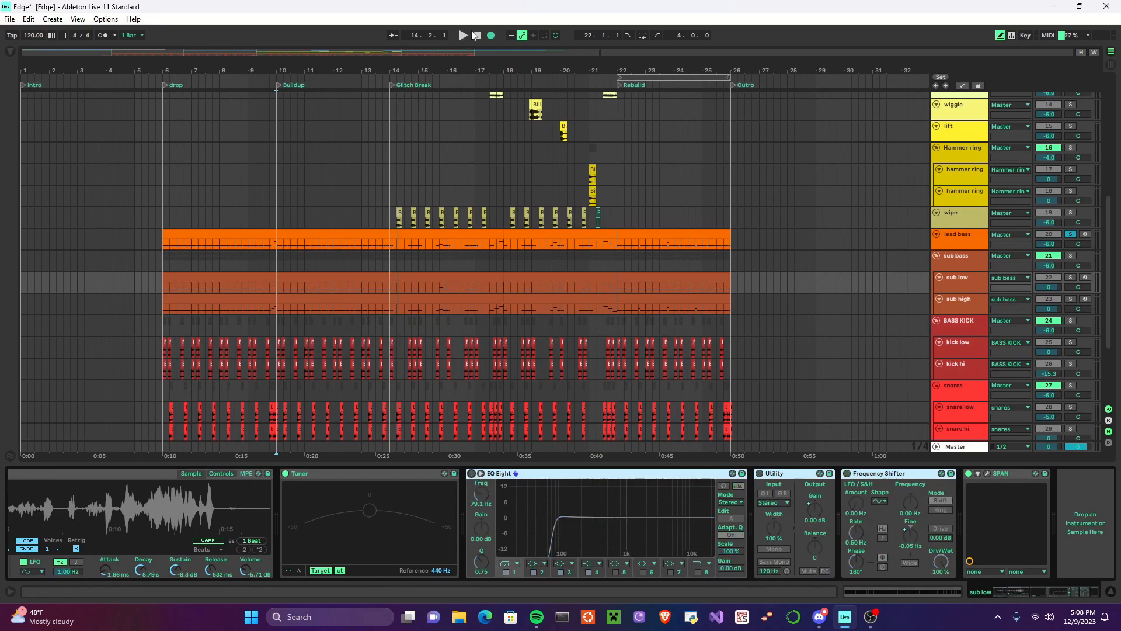
left_click(1071, 278)
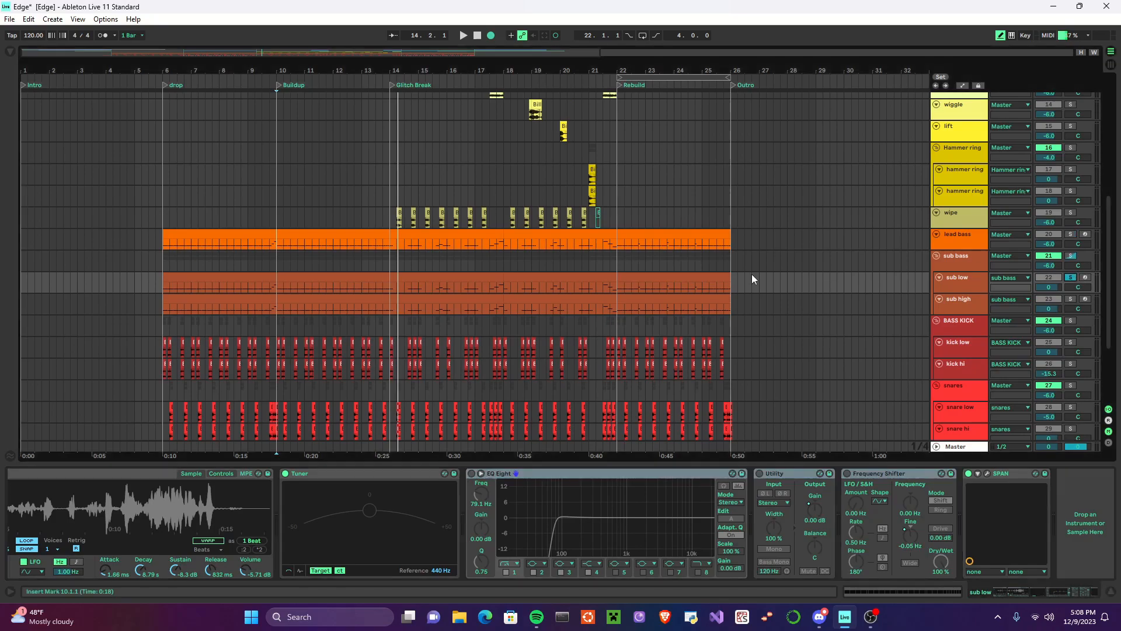
left_click(280, 86)
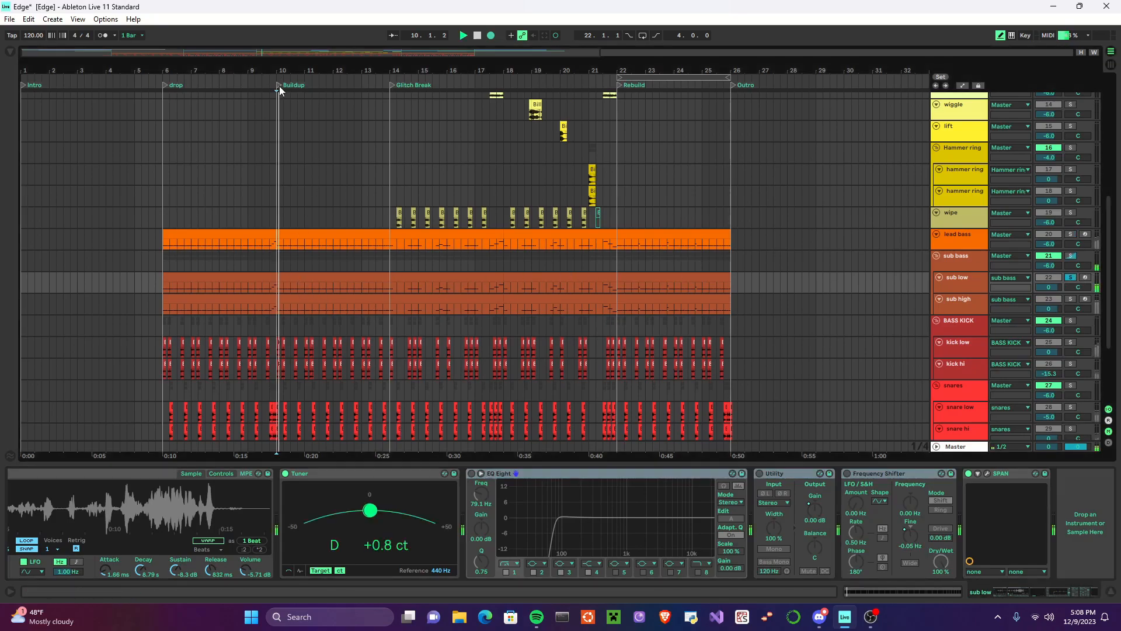
left_click(478, 35)
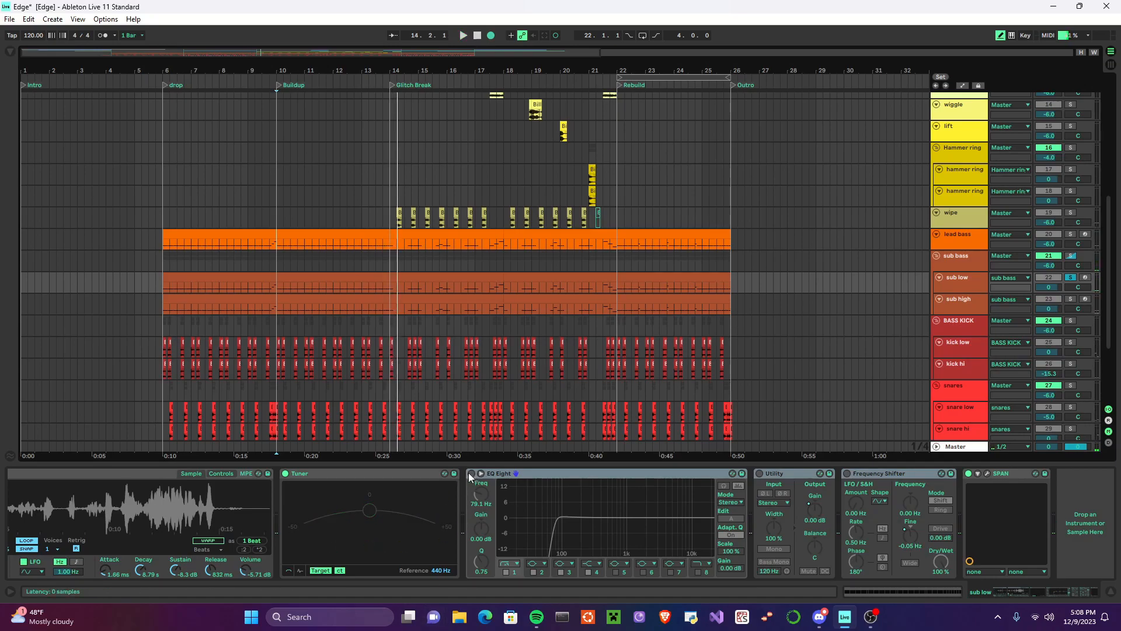
Step: Re-enable sub low's EQ Eight, Utility and Frequency Shifter, and play the track's Buildup section with the processing applied
left_click(283, 285)
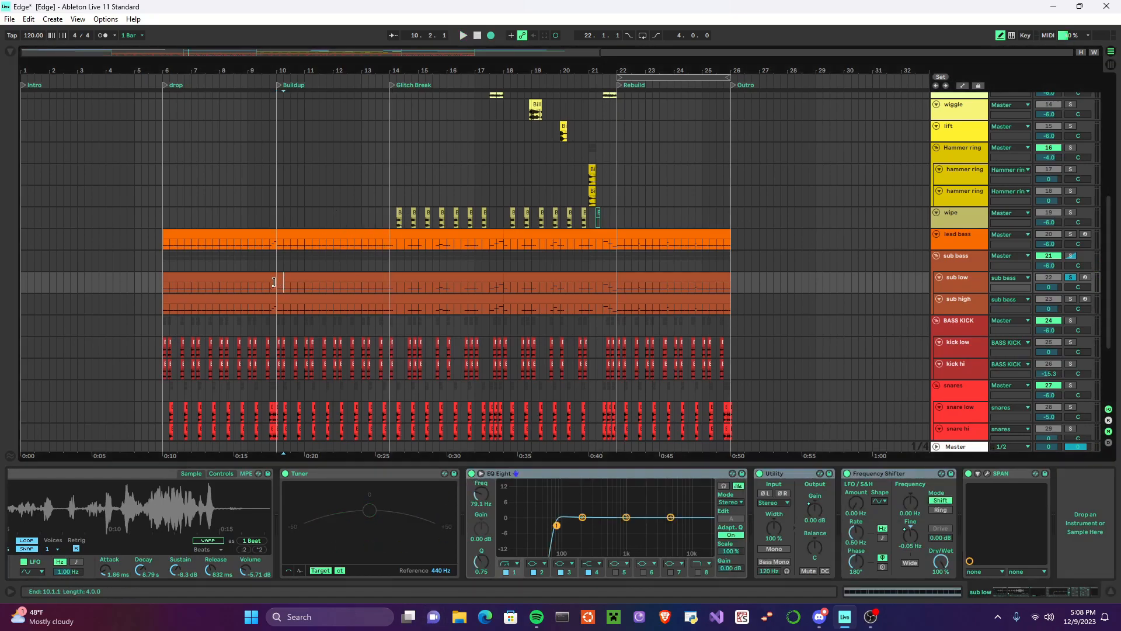
left_click(279, 278)
left_click(464, 36)
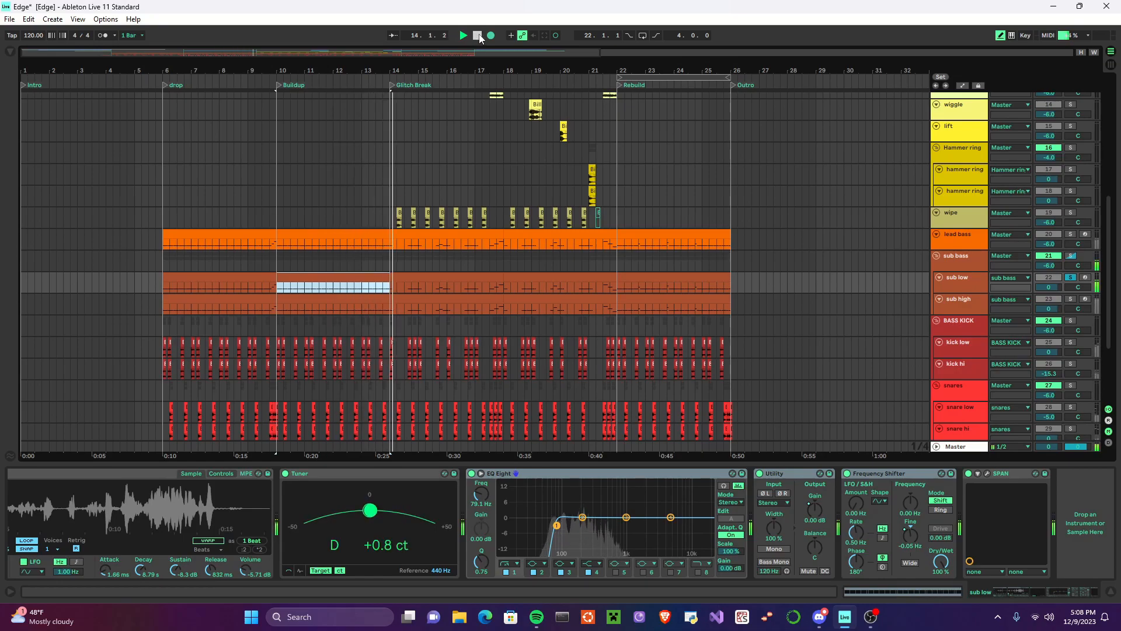
left_click(477, 36)
Step: Solo the sub high track and examine its device chain, including the SSL Native X-Saturator settings
left_click(1071, 298)
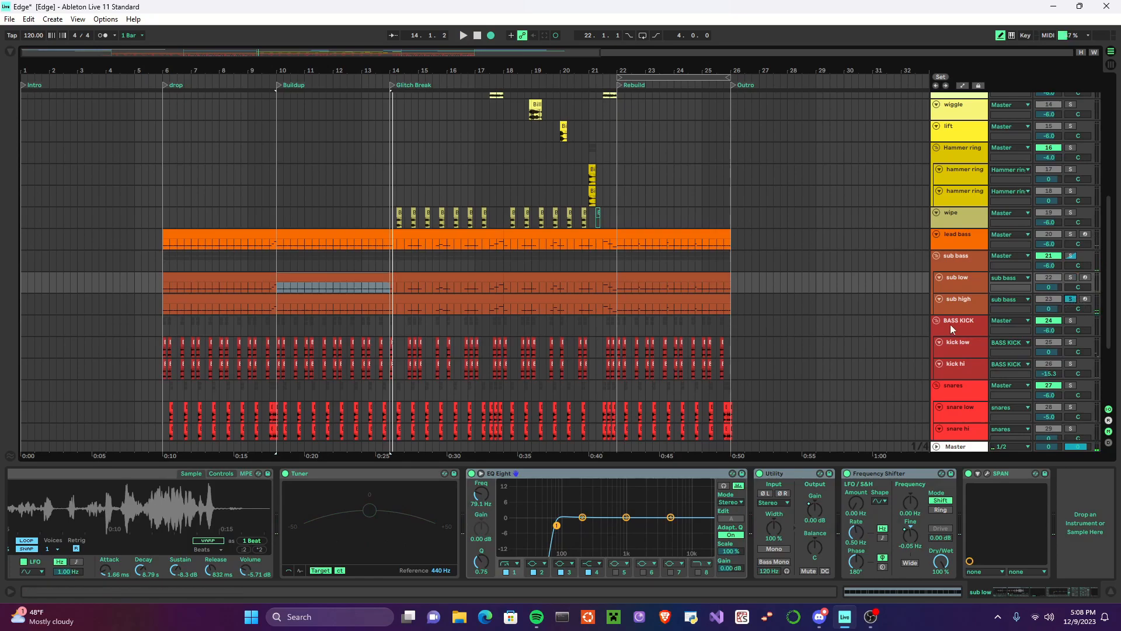
left_click(958, 306)
scroll(554, 499, "right", 5)
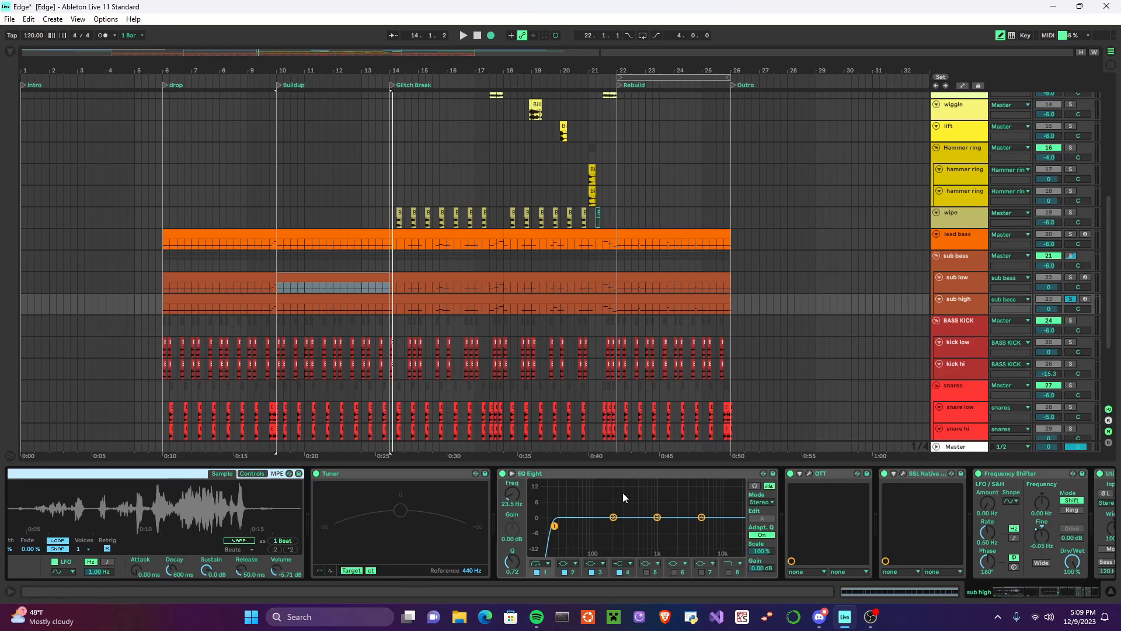
scroll(612, 487, "right", 6)
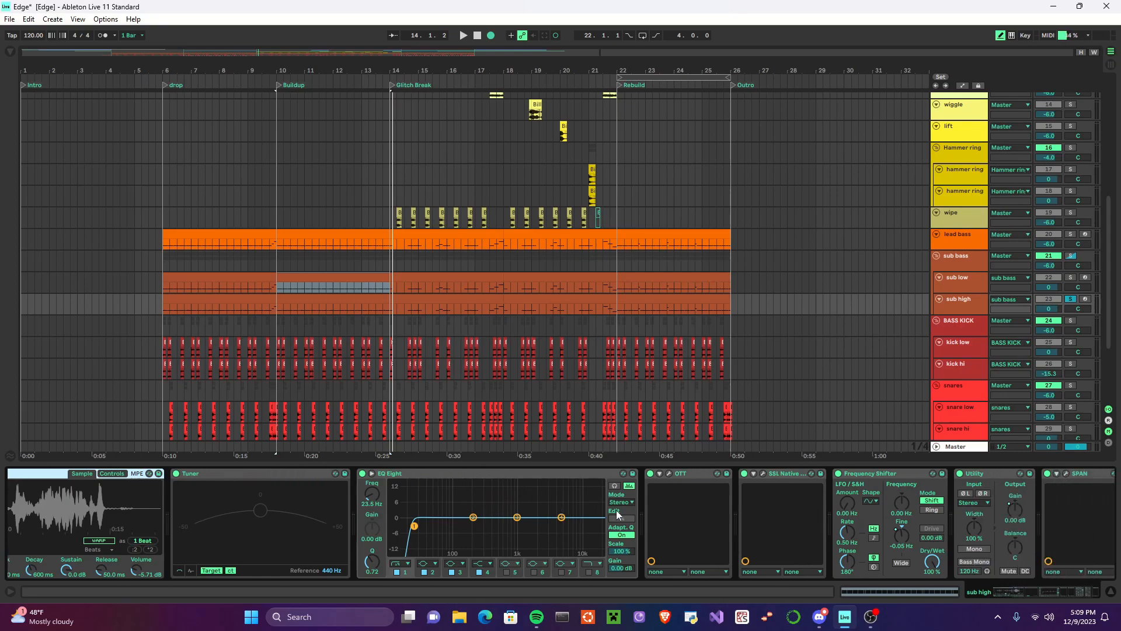
scroll(659, 513, "right", 3)
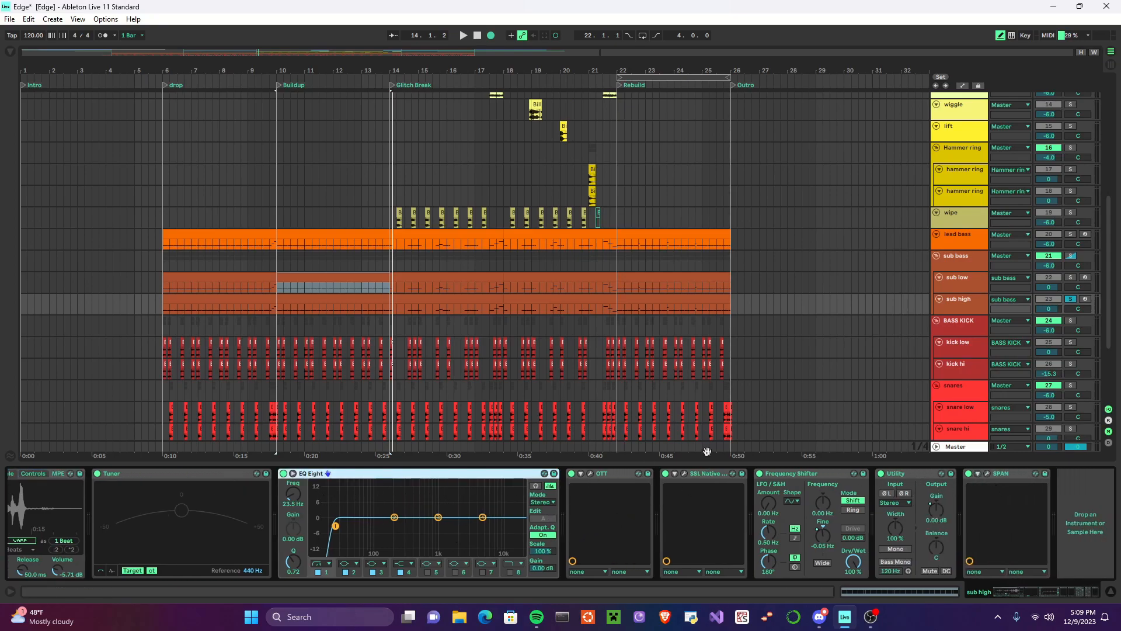
left_click(685, 473)
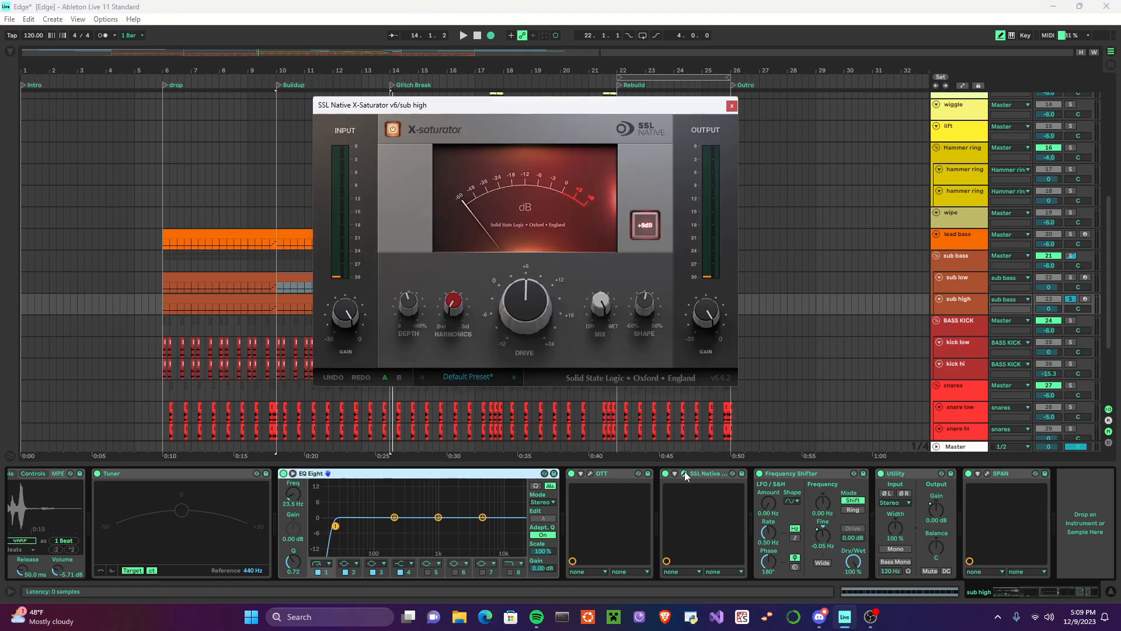
left_click(685, 474)
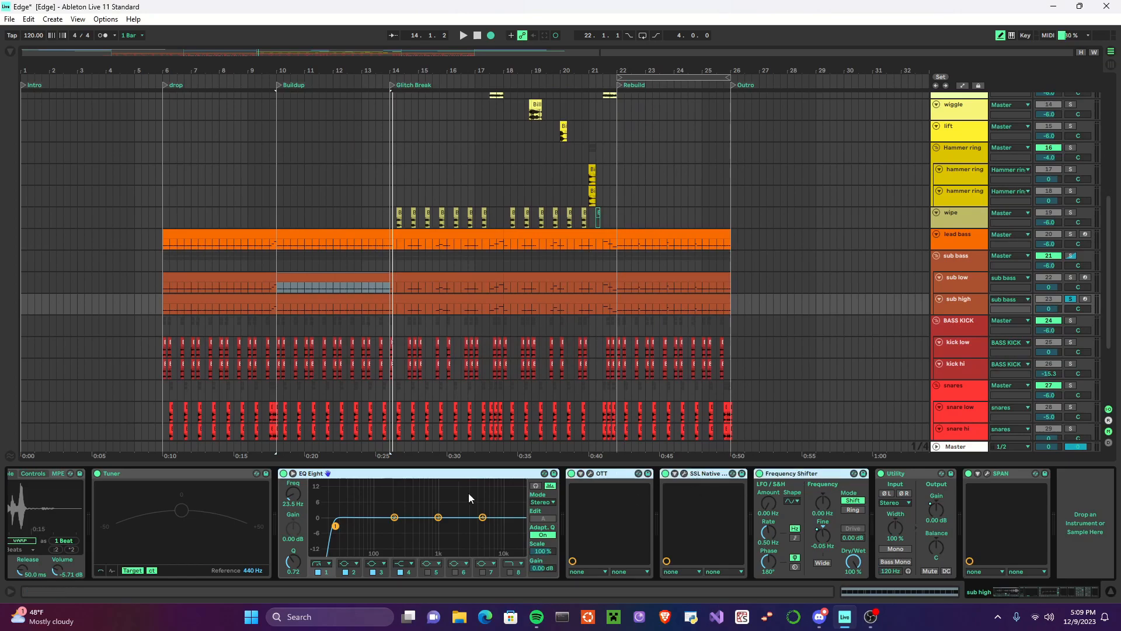
Step: Disable sub high's EQ Eight, OTT, X-Saturator and Frequency Shifter, and play the track from the Buildup section
left_click(284, 474)
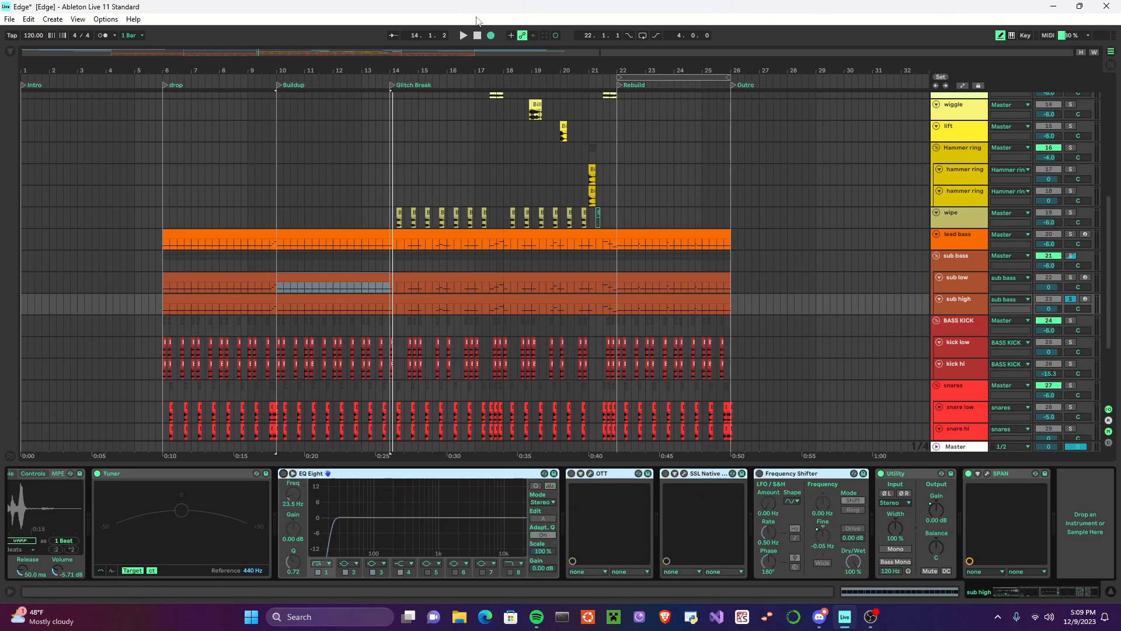
left_click(464, 37)
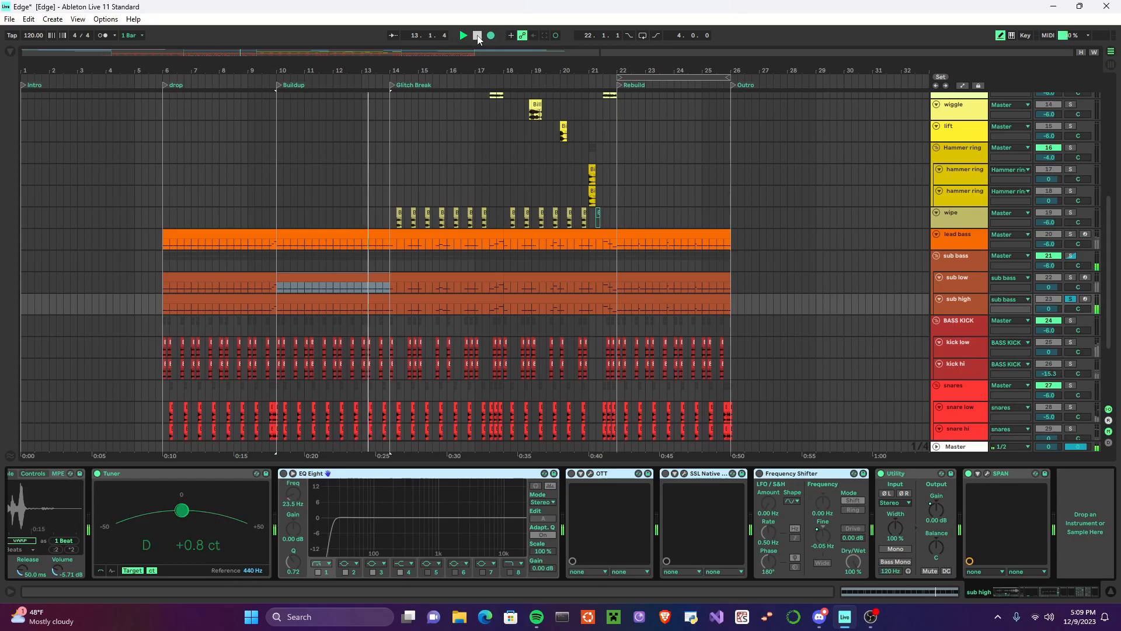
left_click(478, 36)
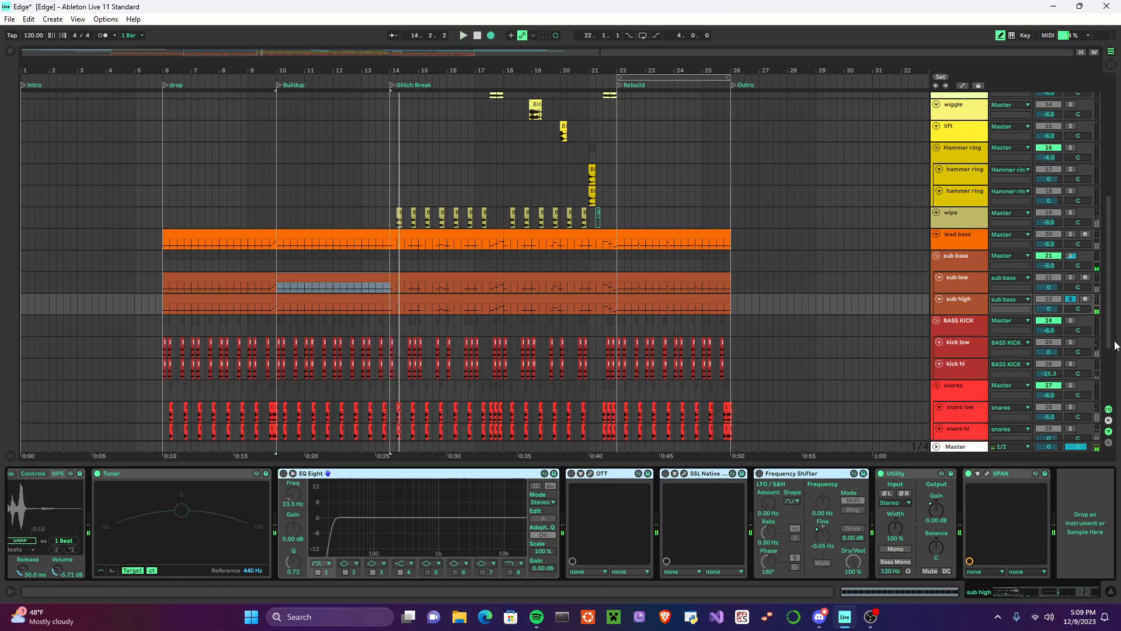
Step: Re-enable sub high's four bypassed effects and play the processed track from the Buildup section
left_click(283, 473)
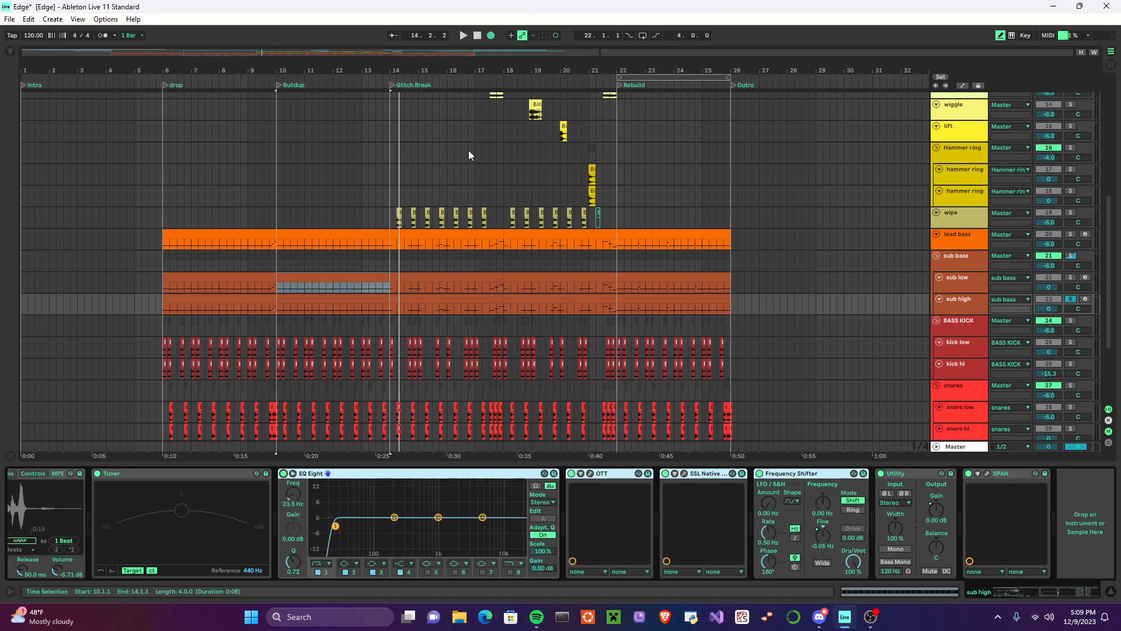
left_click(464, 36)
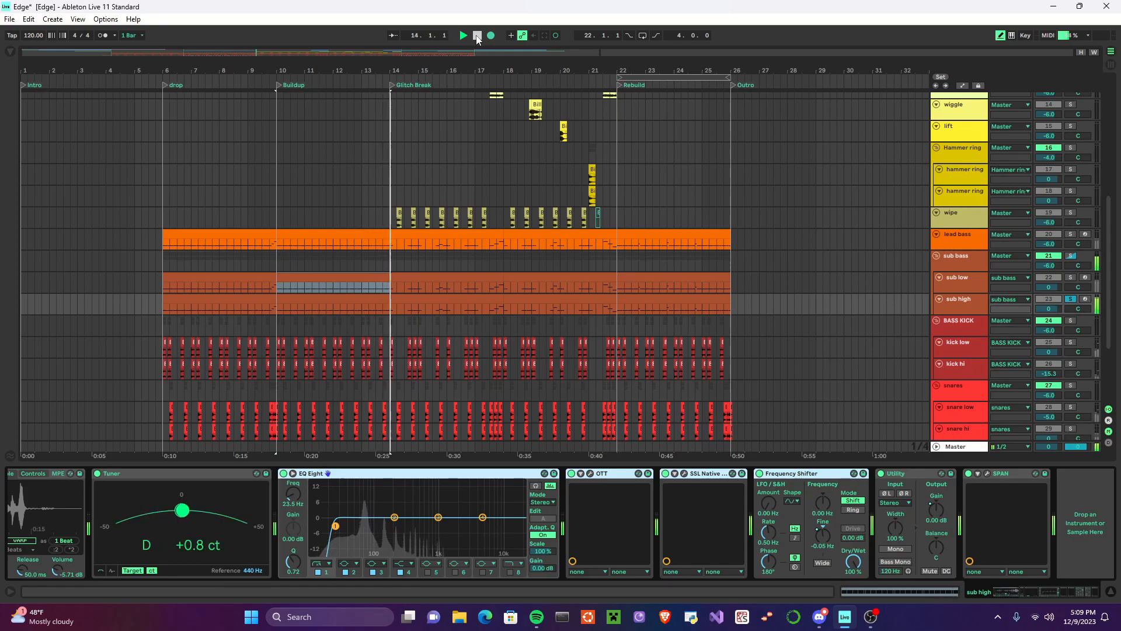
left_click(477, 36)
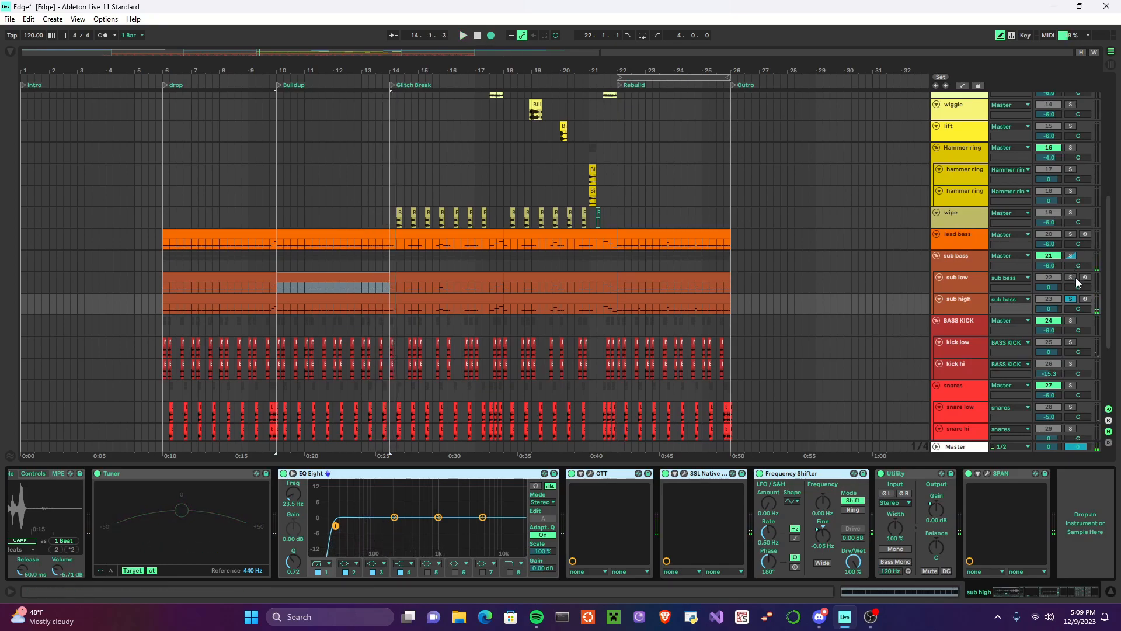
Step: Add sub low and lead bass to the solo alongside sub high, and play all the basses together from the Buildup marker
left_click(1071, 277, "ctrl")
left_click(1071, 234, "ctrl")
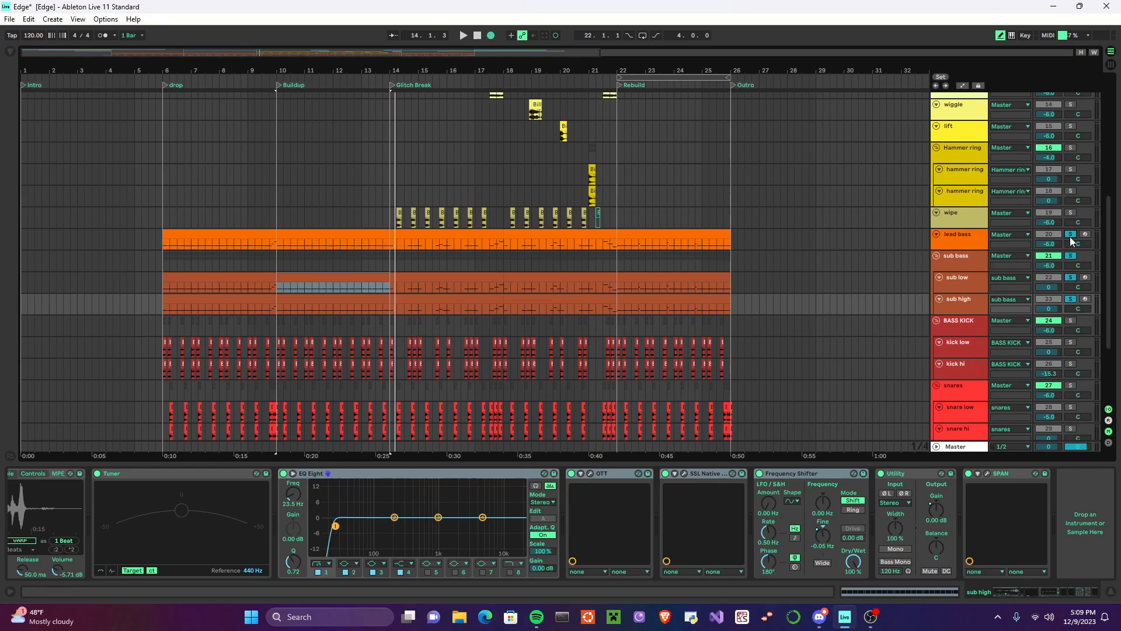
left_click(279, 88)
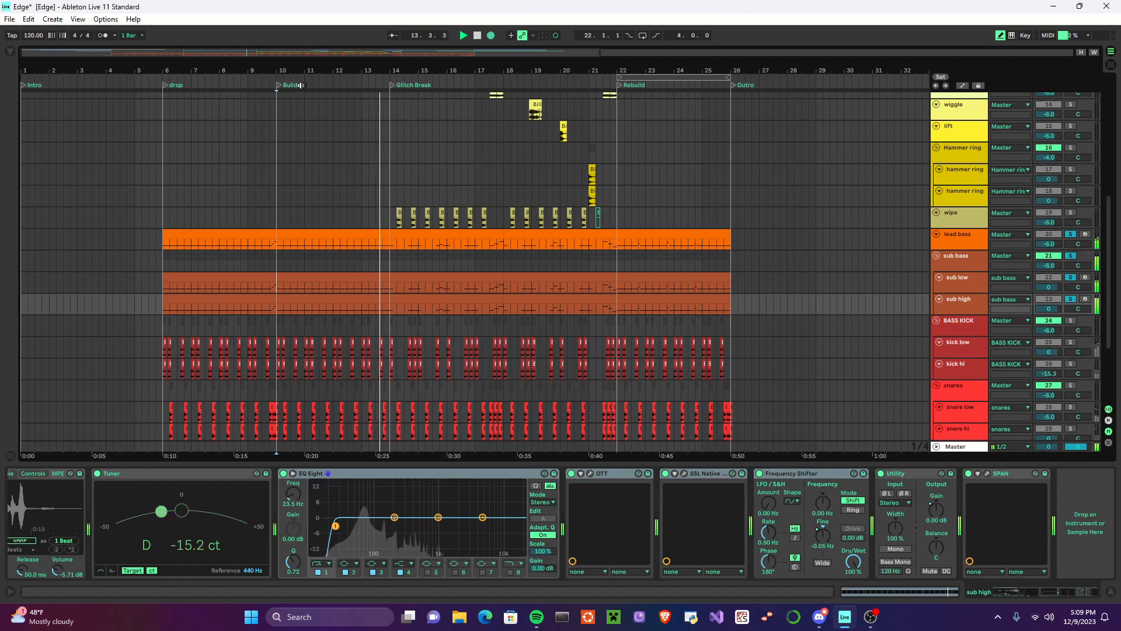
left_click(477, 35)
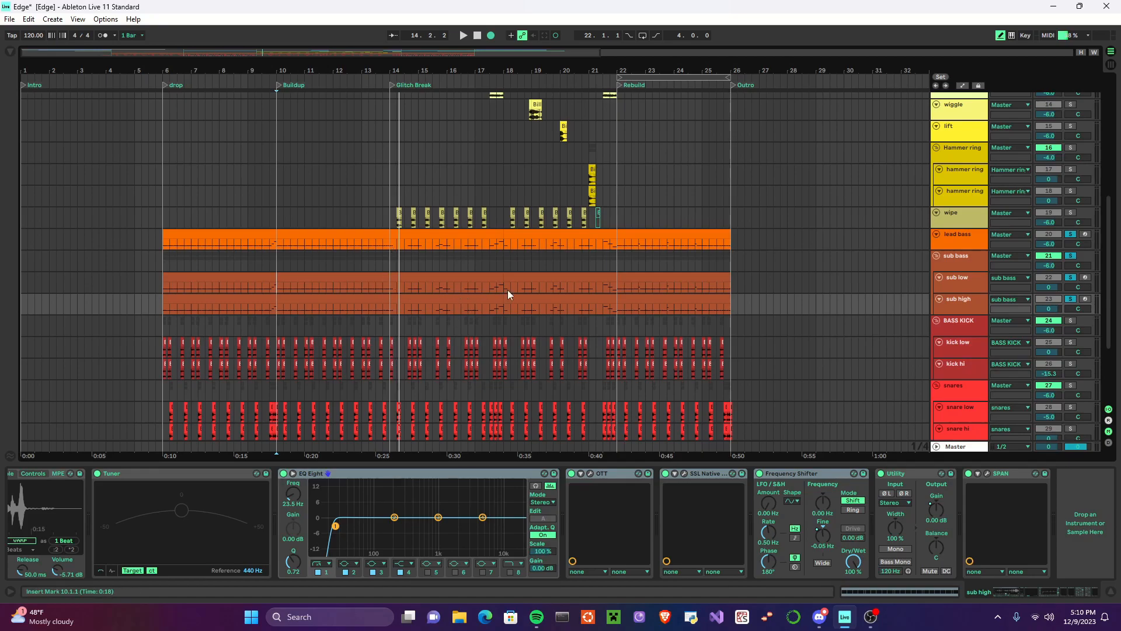
Step: Examine the waveform and warp settings of the first glitch rhythm clip at the Glitch Break
scroll(508, 301, "up", 4)
scroll(506, 305, "down", 2)
scroll(530, 317, "up", 5)
scroll(528, 333, "down", 1)
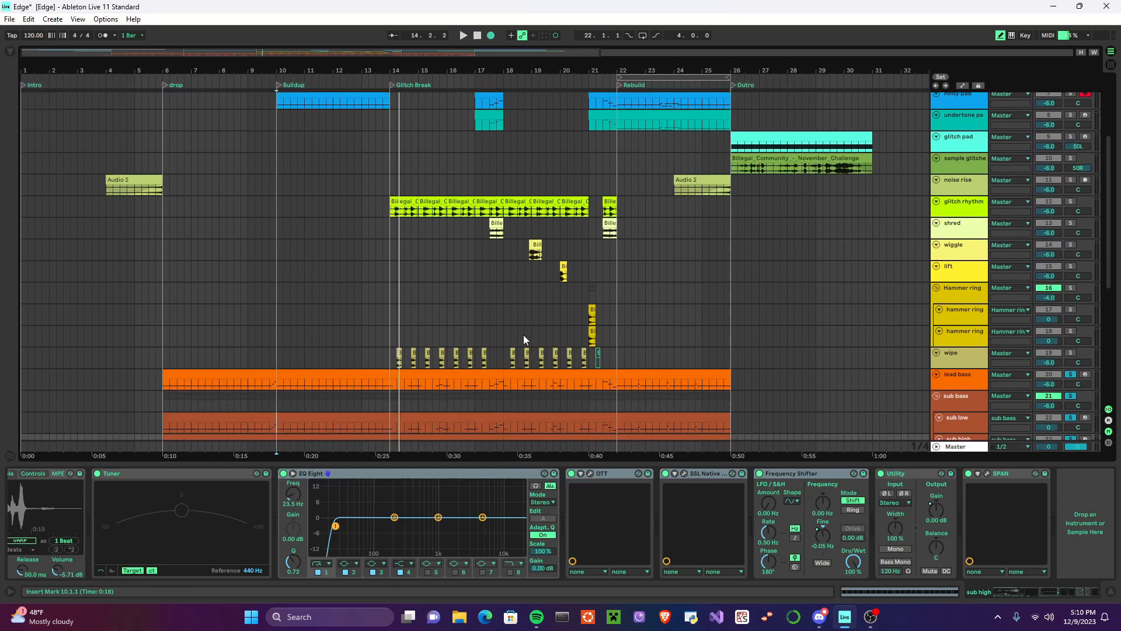
scroll(524, 330, "up", 2)
scroll(517, 327, "down", 3)
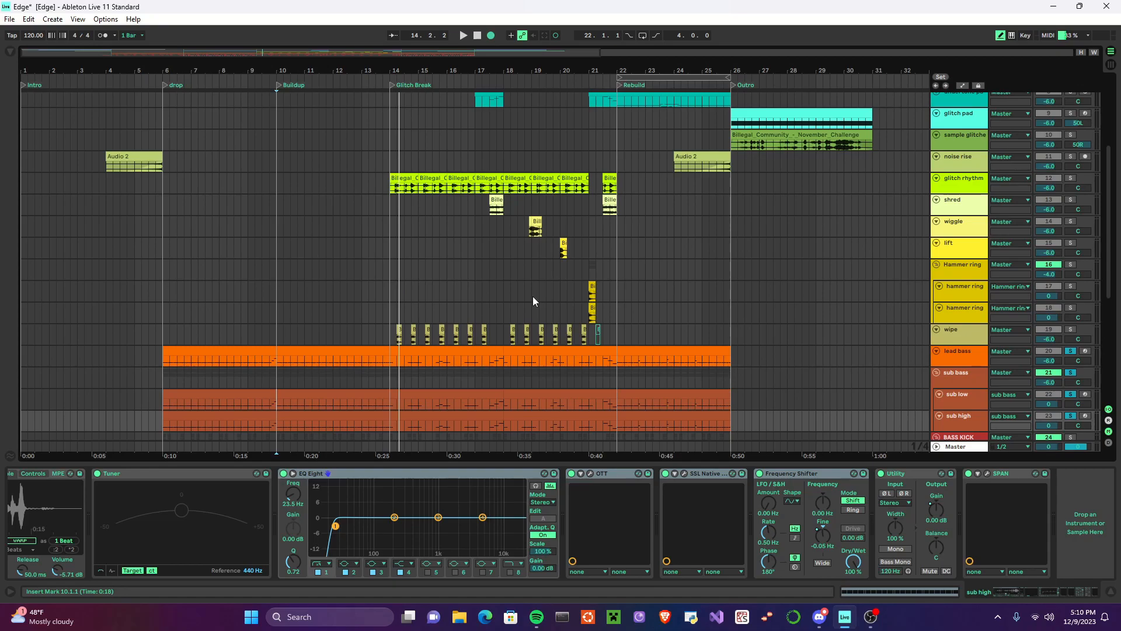
left_click(407, 178)
double_click(407, 179)
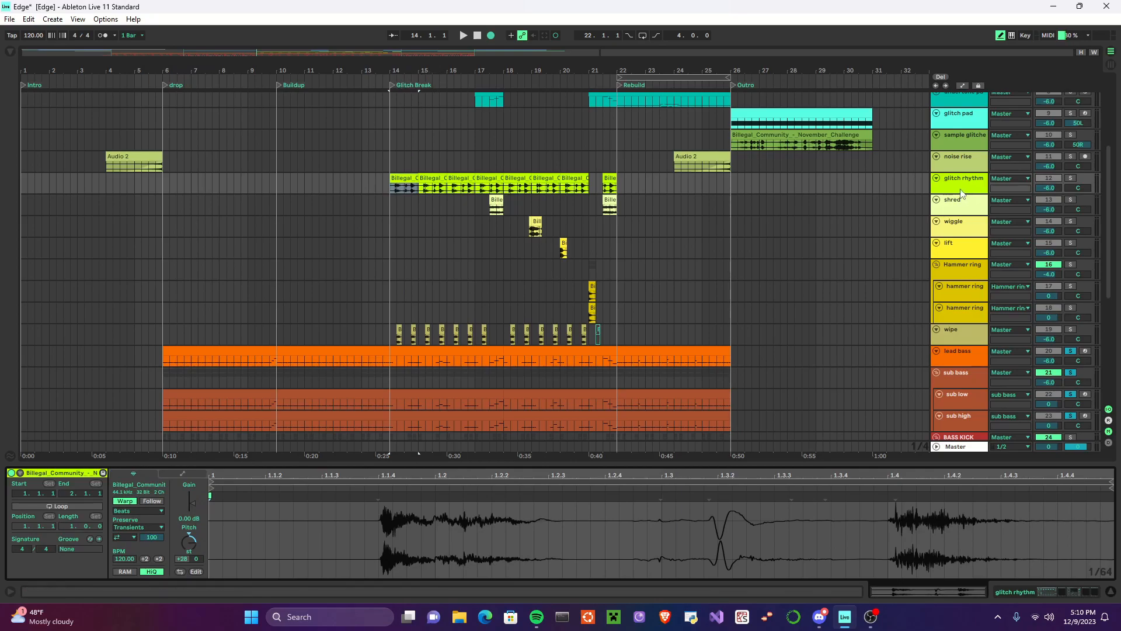
key("shift+Tab")
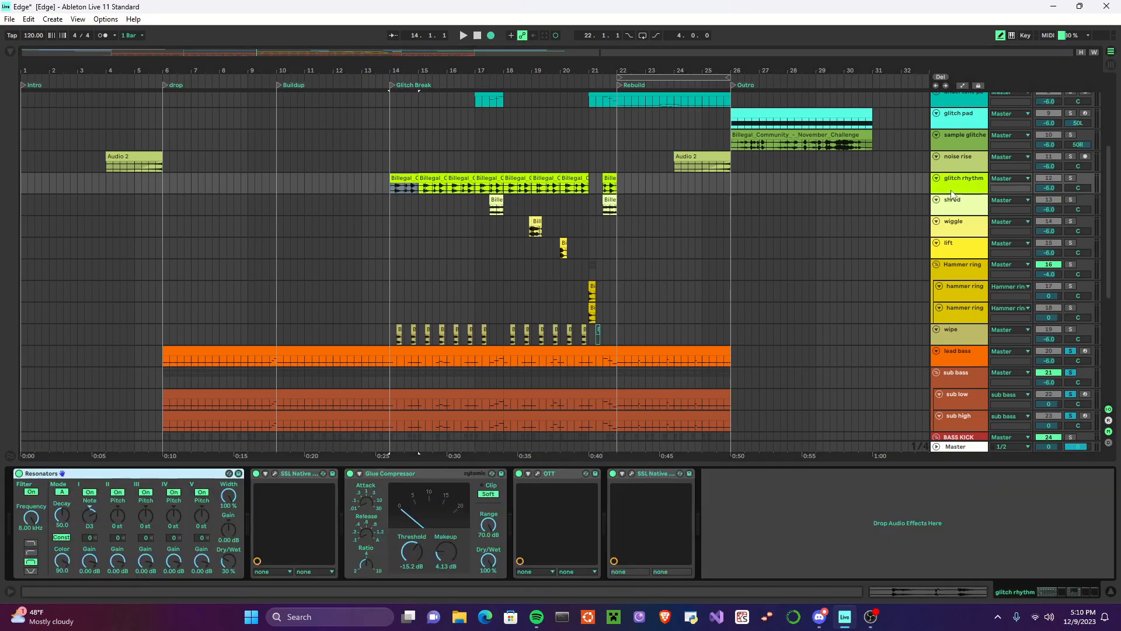
double_click(405, 180)
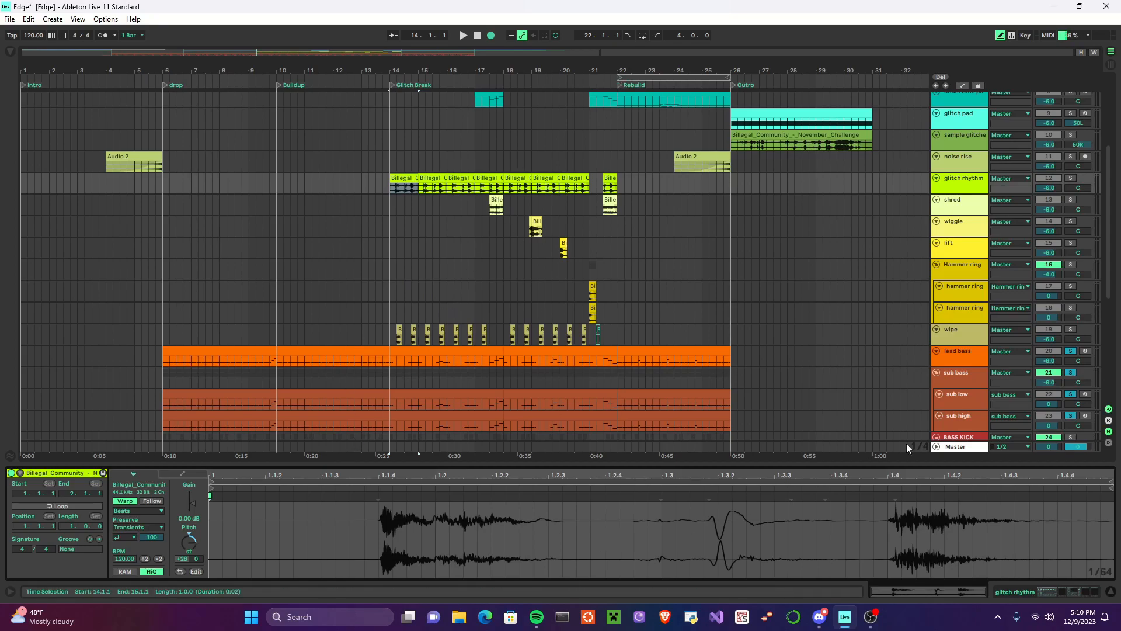
Step: Examine the glitch rhythm track's effects from Resonators to the final SSL Native plugin, checking the X-Saturator settings
left_click(958, 179)
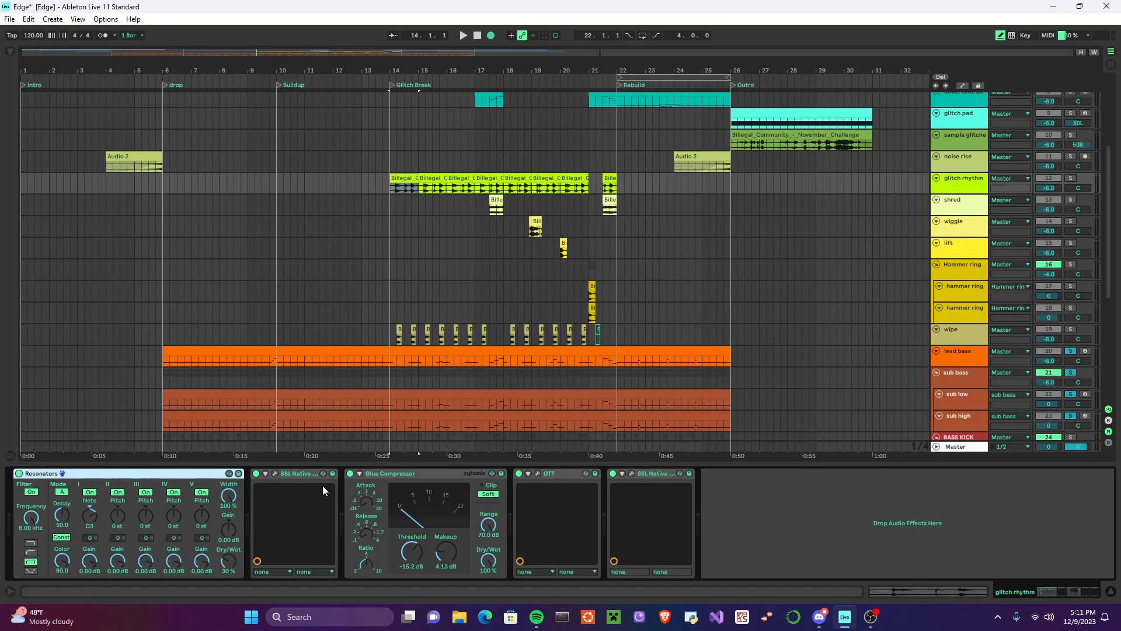
left_click(274, 474)
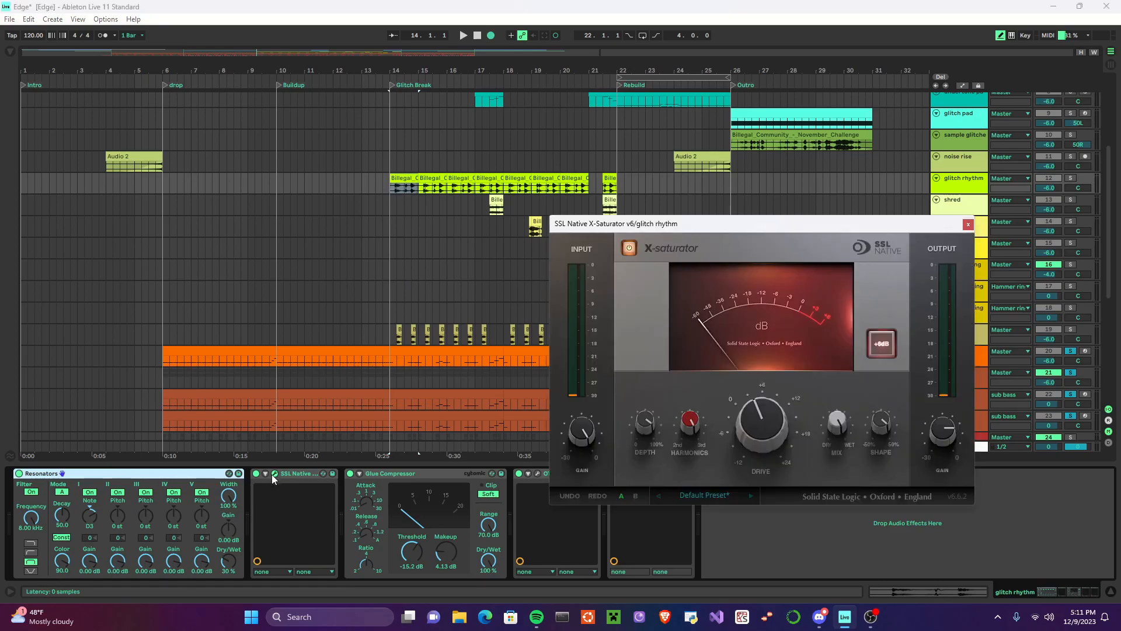
left_click(275, 475)
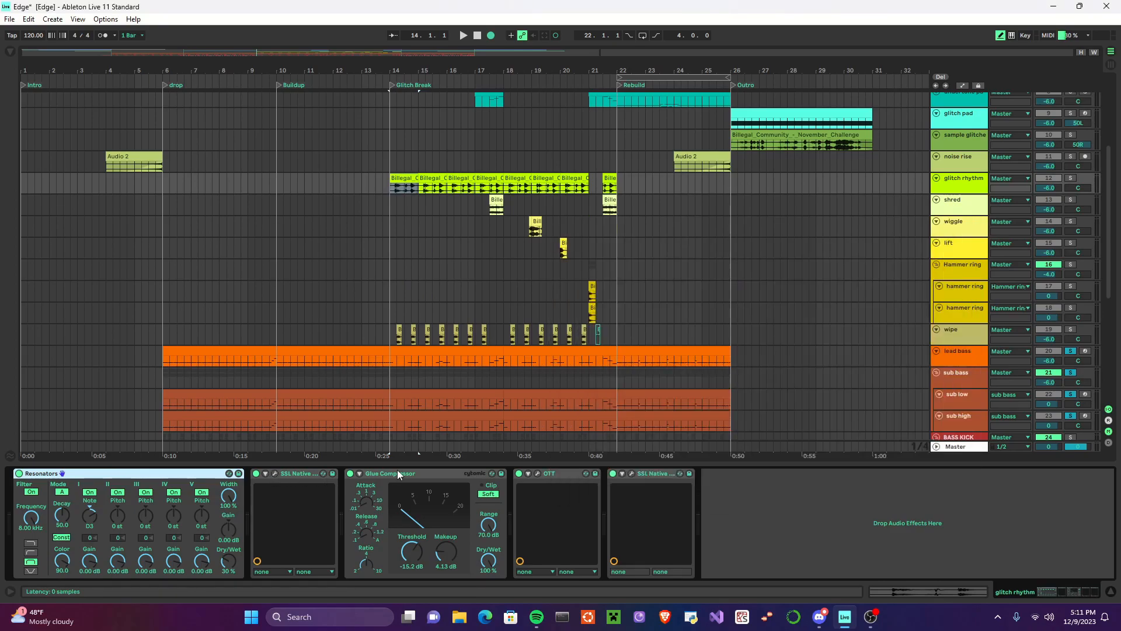
left_click(572, 472)
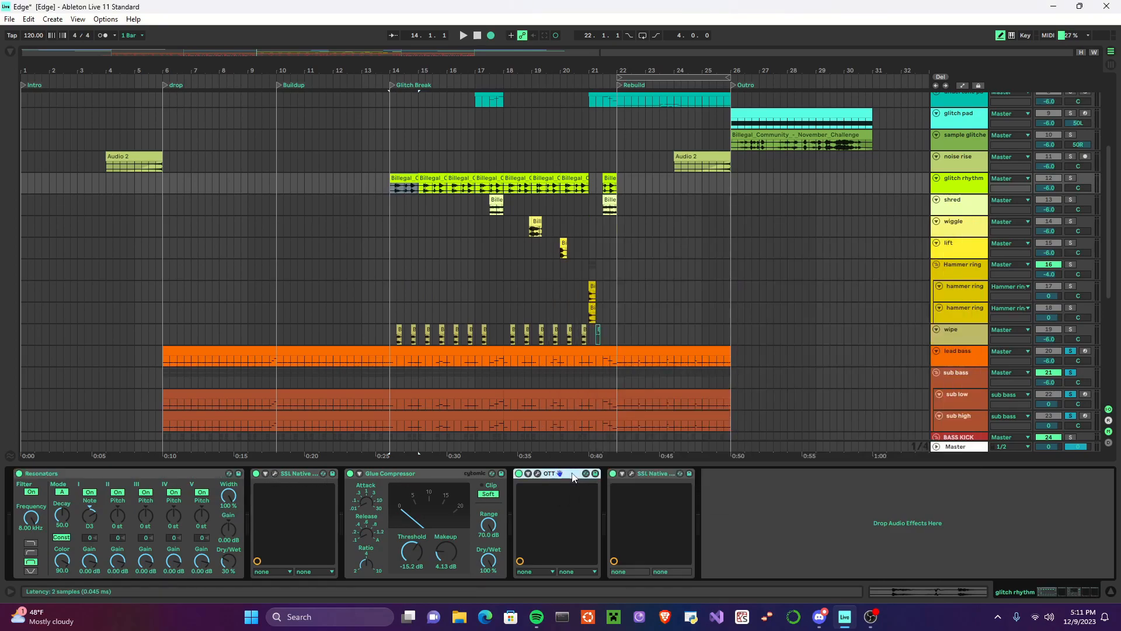
left_click(413, 474)
left_click(650, 471)
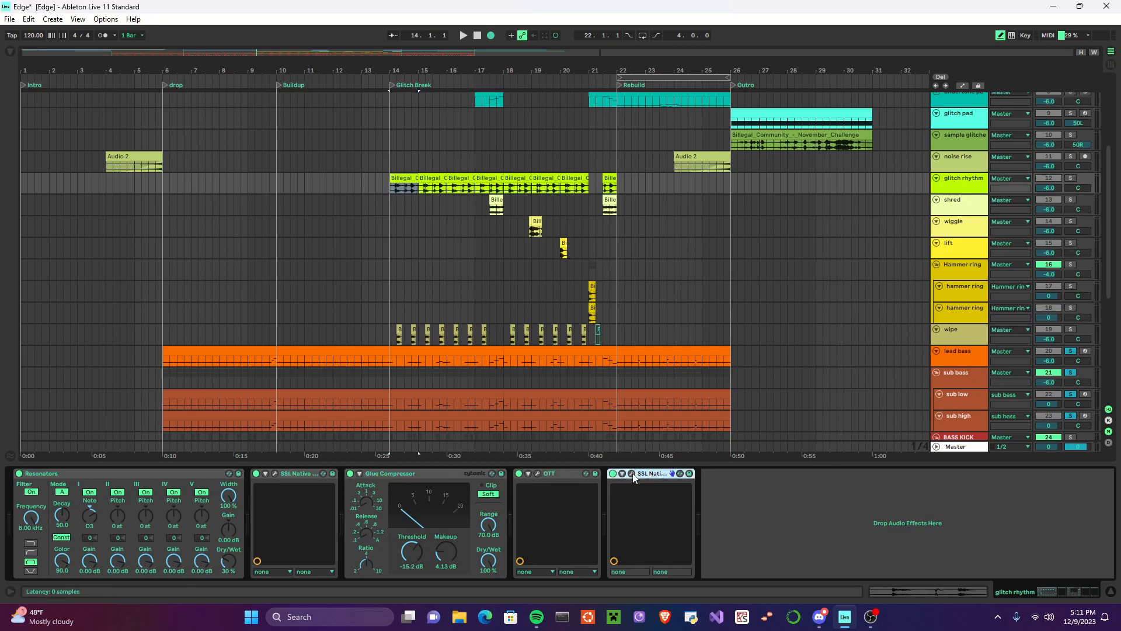
left_click(633, 475)
left_click(1014, 192)
Step: Solo glitch rhythm, disable its whole effect chain from Resonators to the last SSL Native plugin, and play the Glitch Break
left_click(1071, 177)
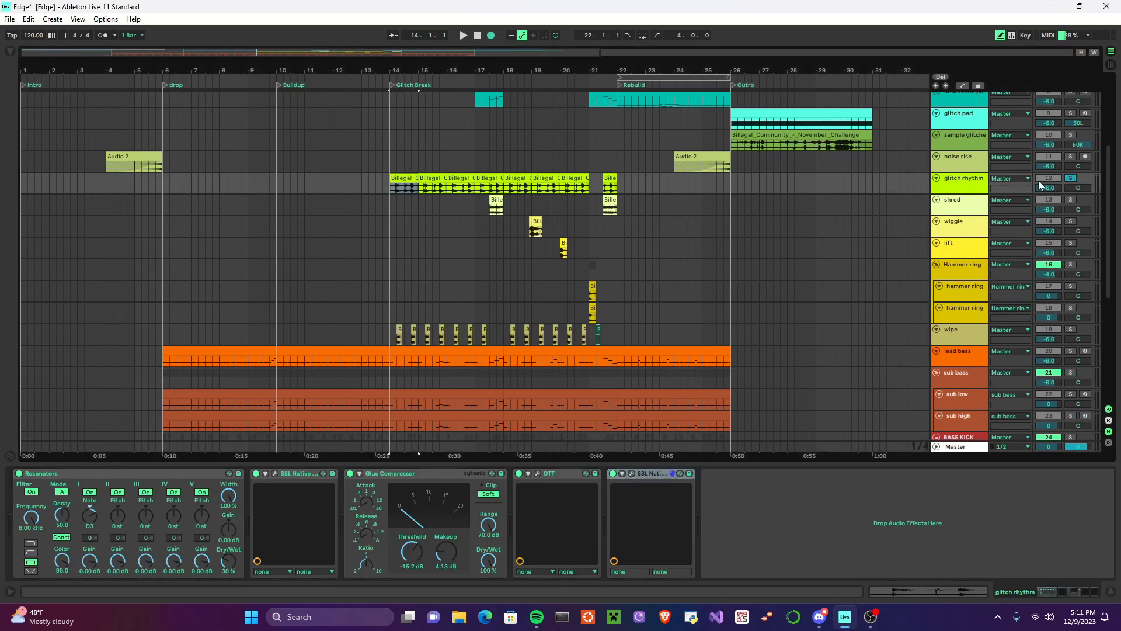
left_click(111, 473)
left_click(637, 473, "shift")
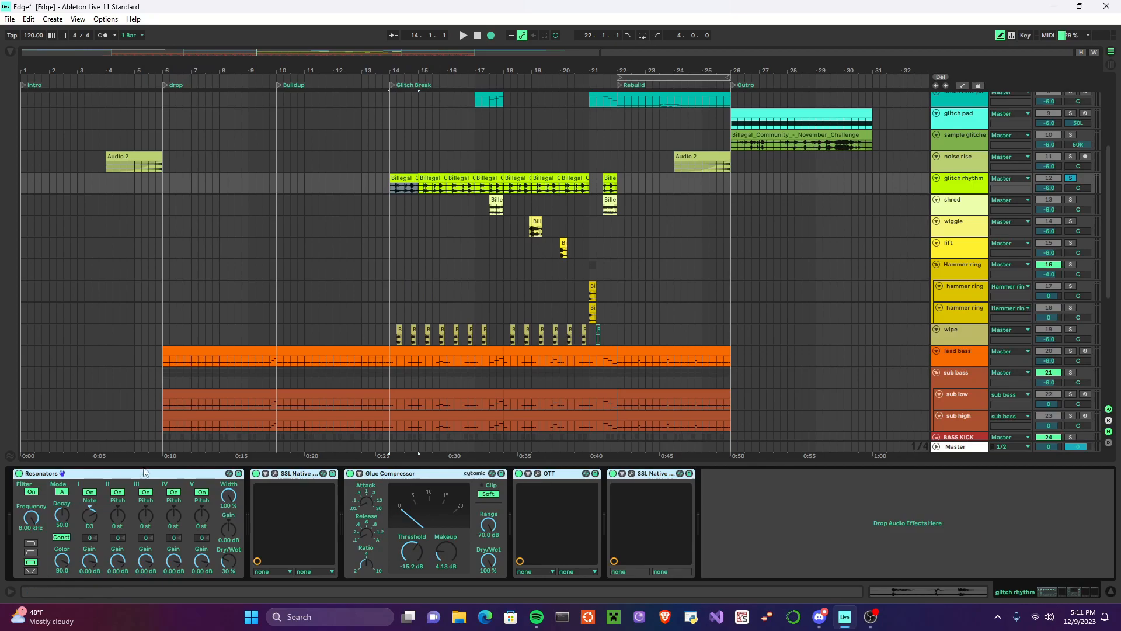
left_click(18, 474)
left_click(464, 35)
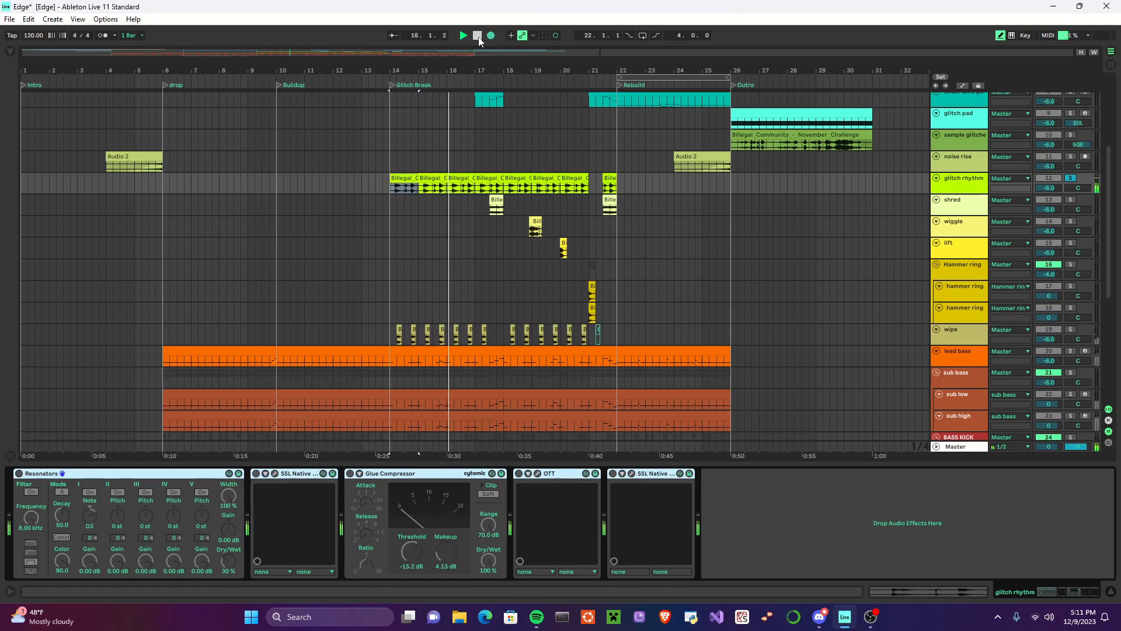
Step: Re-enable glitch rhythm's whole effect chain from Resonators to the last SSL Native plugin, and play the Glitch Break with processing
left_click(478, 36)
left_click(20, 474)
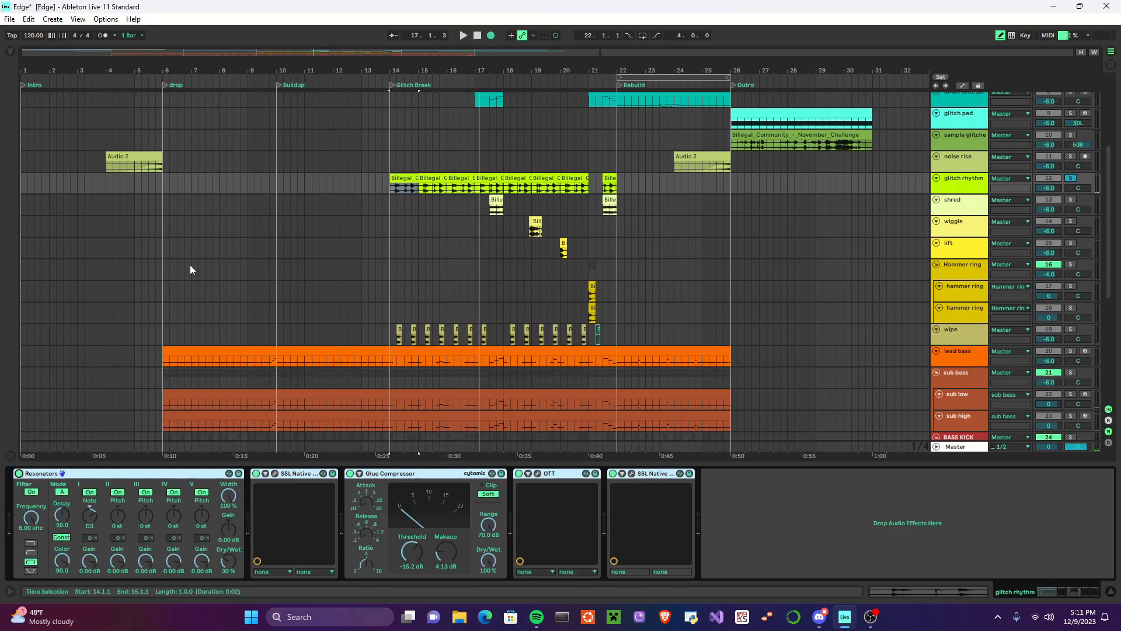
left_click(465, 36)
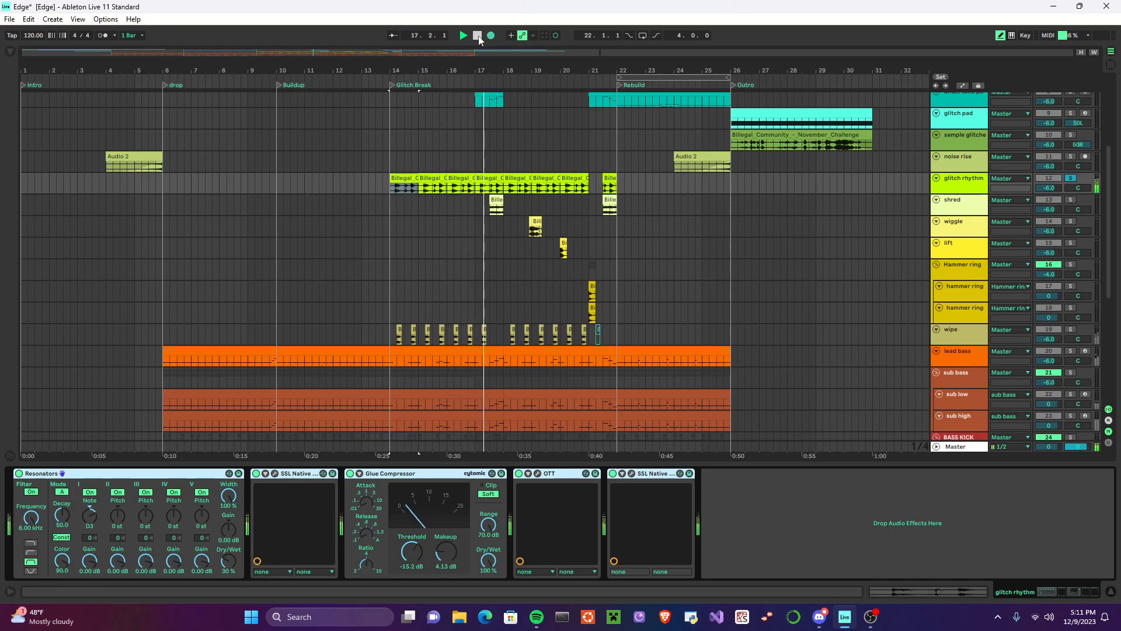
left_click(478, 36)
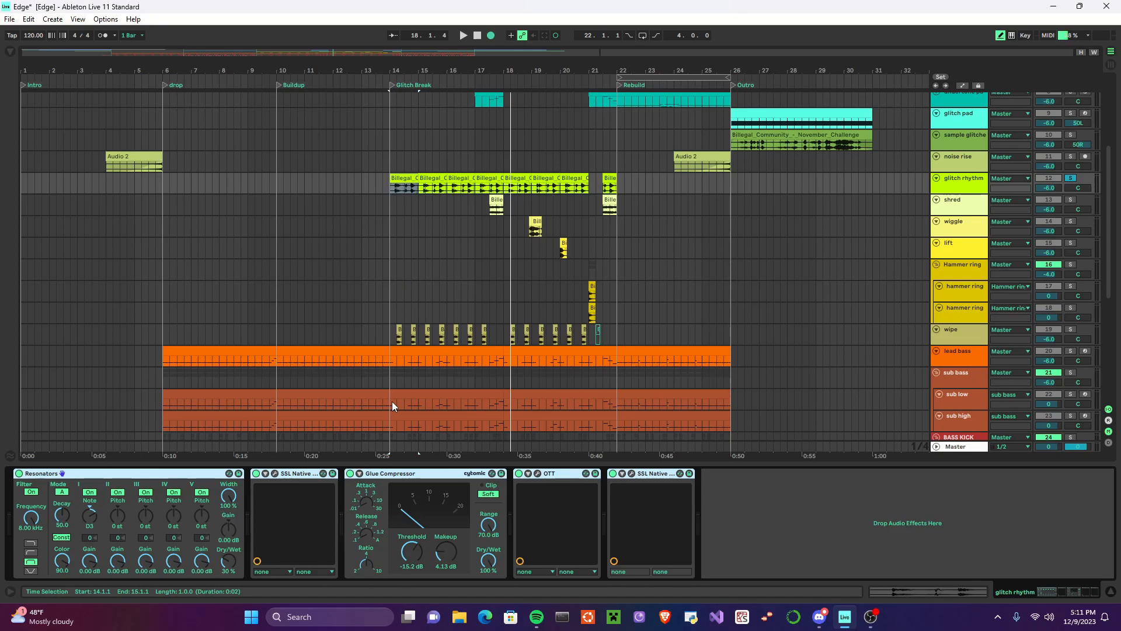
Step: Solo shred and examine the devices in its Audio Effect Rack, from Resonators through the Vocoder to Utility
left_click(1072, 201)
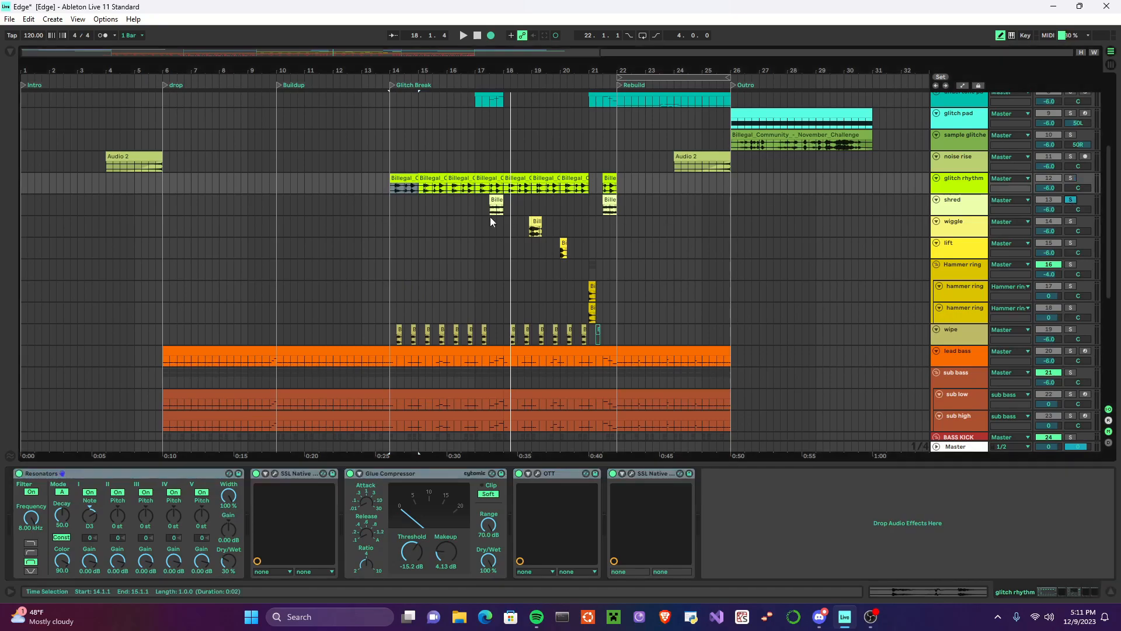
left_click(489, 205)
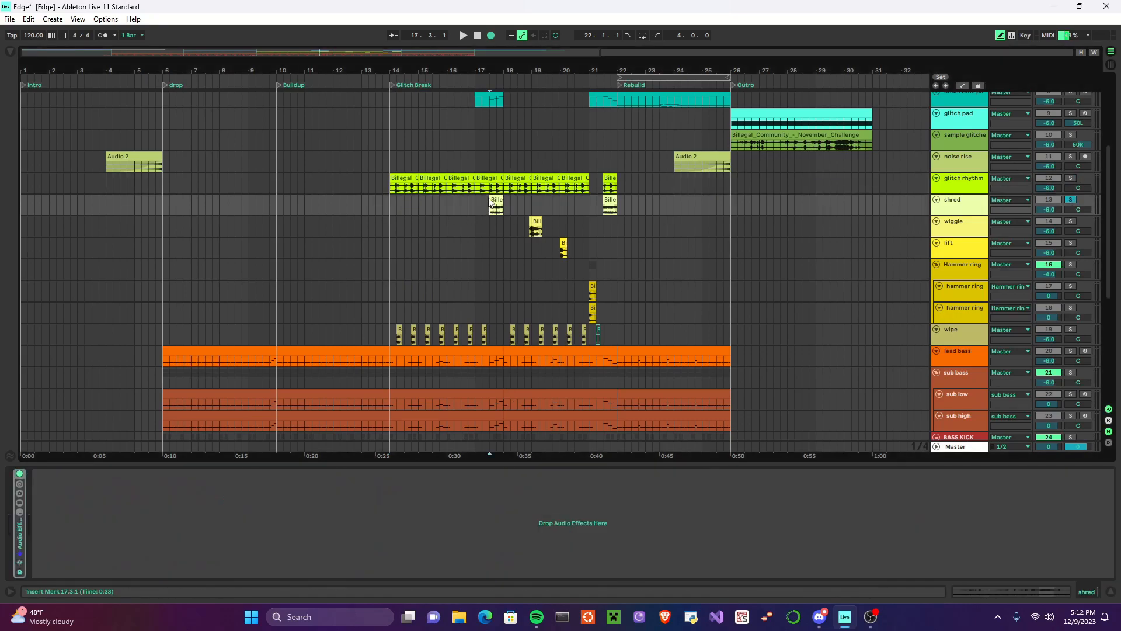
double_click(20, 547)
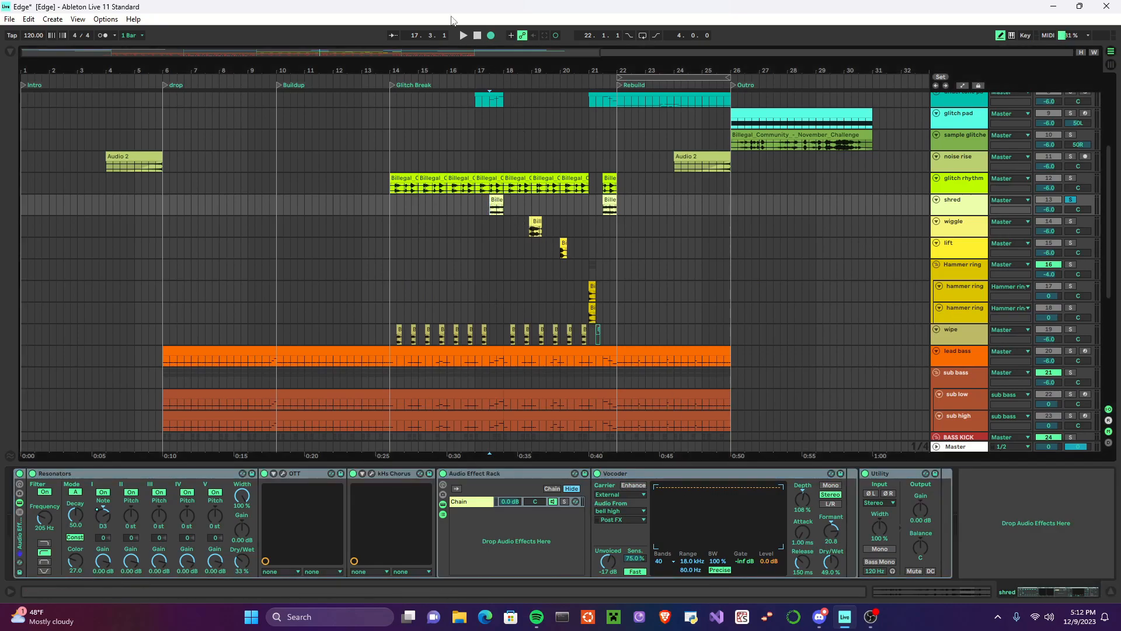
Step: Play shred's first clip with its Audio Effect Rack bypassed, and examine the clip's waveform and warp settings
left_click(1072, 221)
left_click(1071, 201)
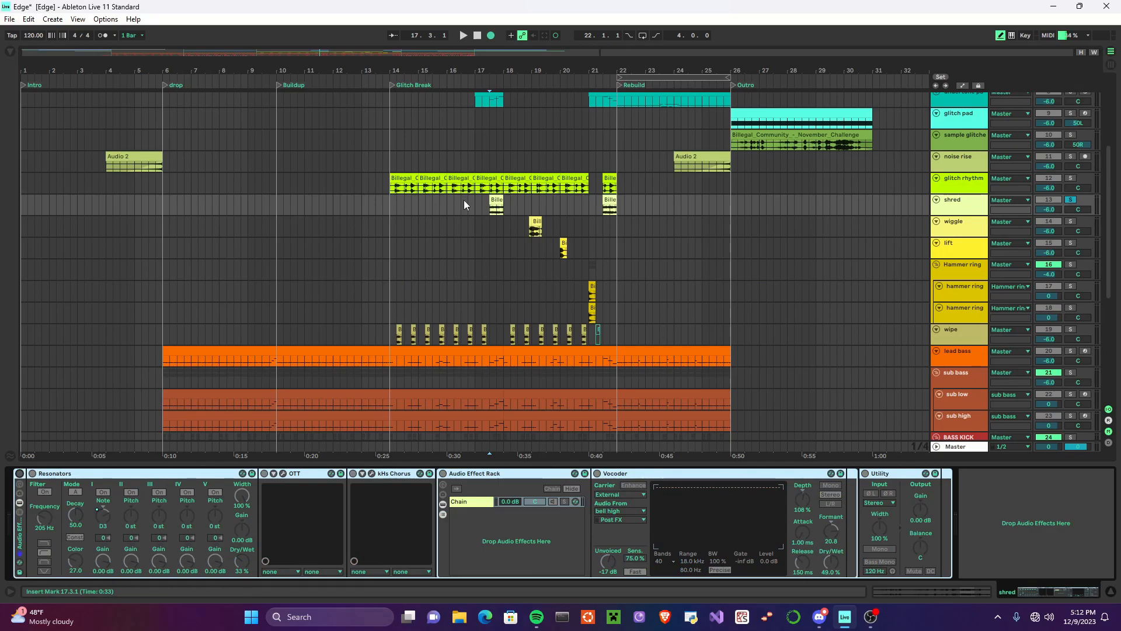
left_click(493, 208)
left_click(464, 36)
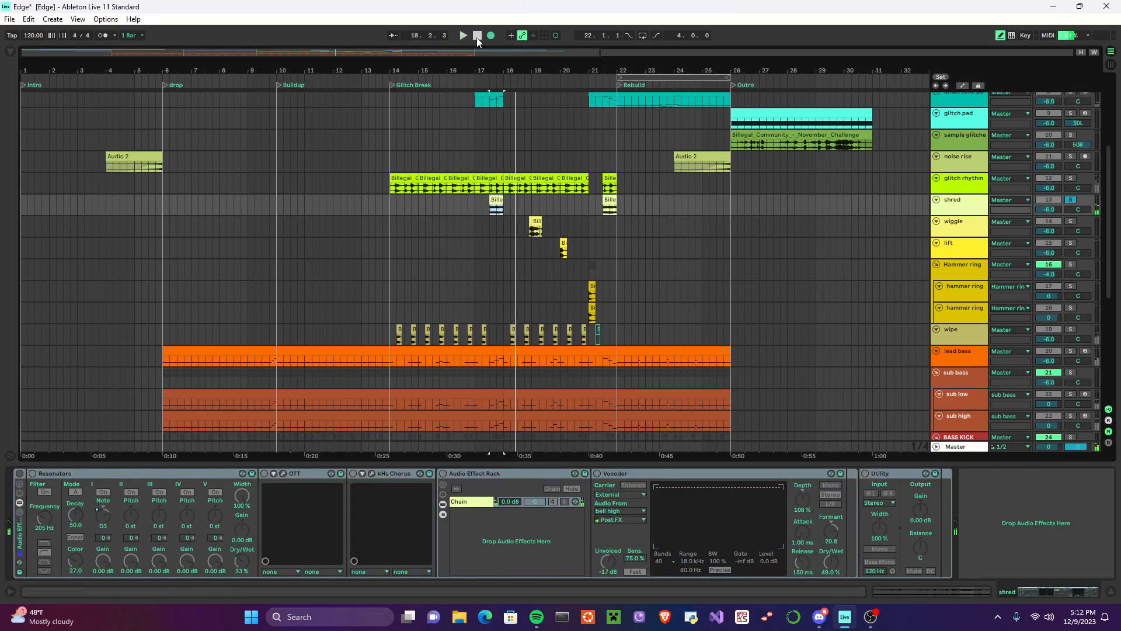
key("shift+Tab")
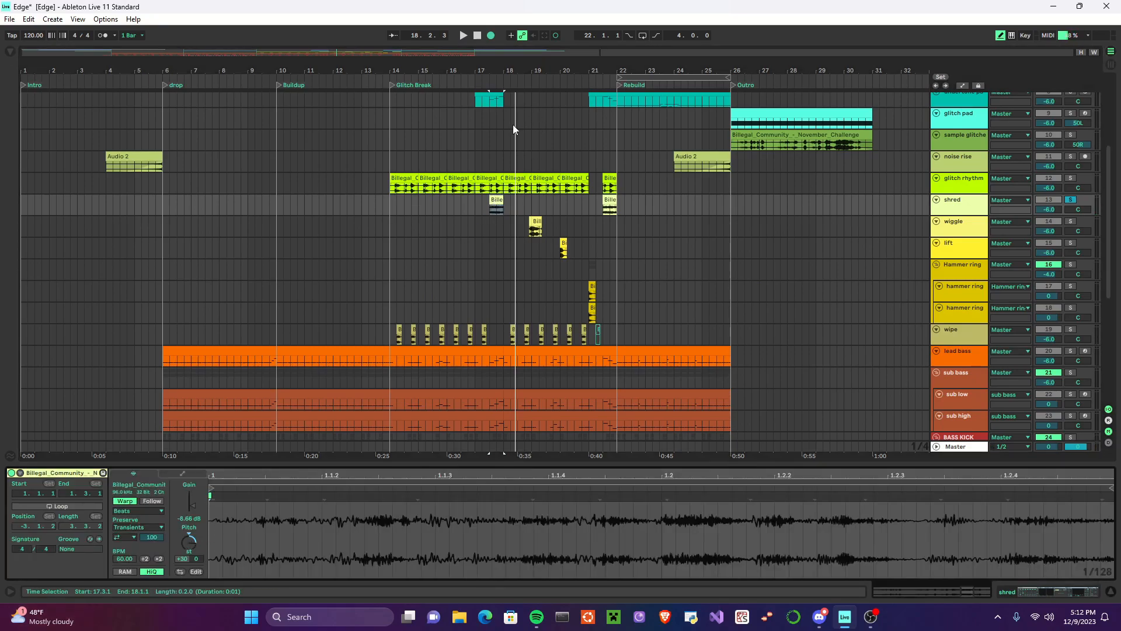
left_click(464, 36)
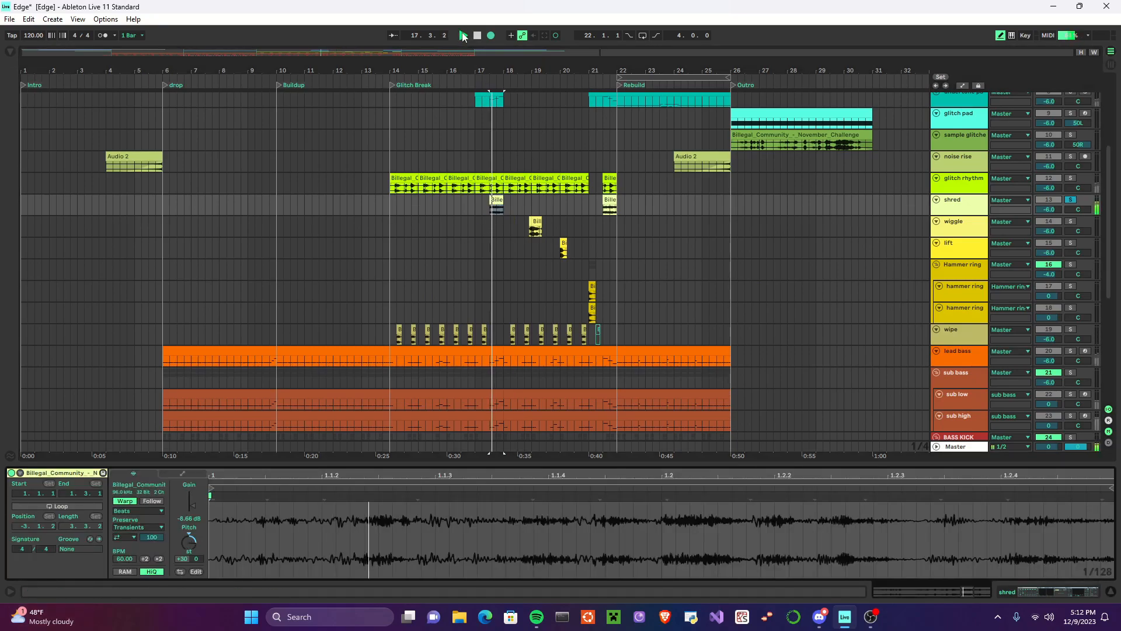
Step: Return to shred's devices, re-enable its Audio Effect Rack, and play the first clip with processing
left_click(955, 208)
double_click(956, 209)
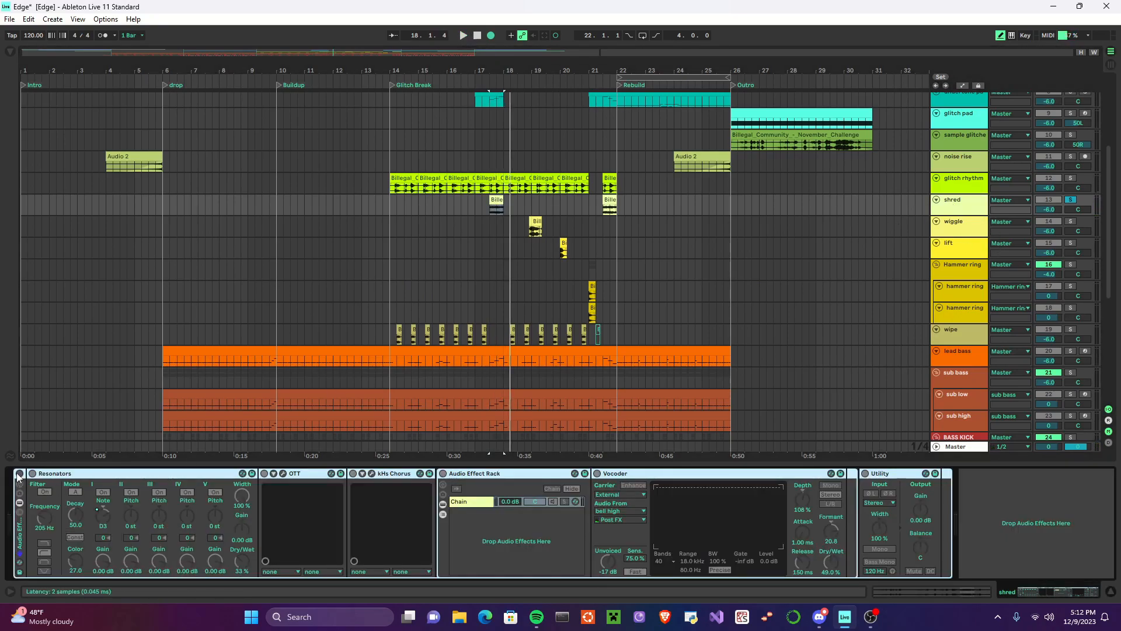
left_click(19, 474)
left_click(465, 36)
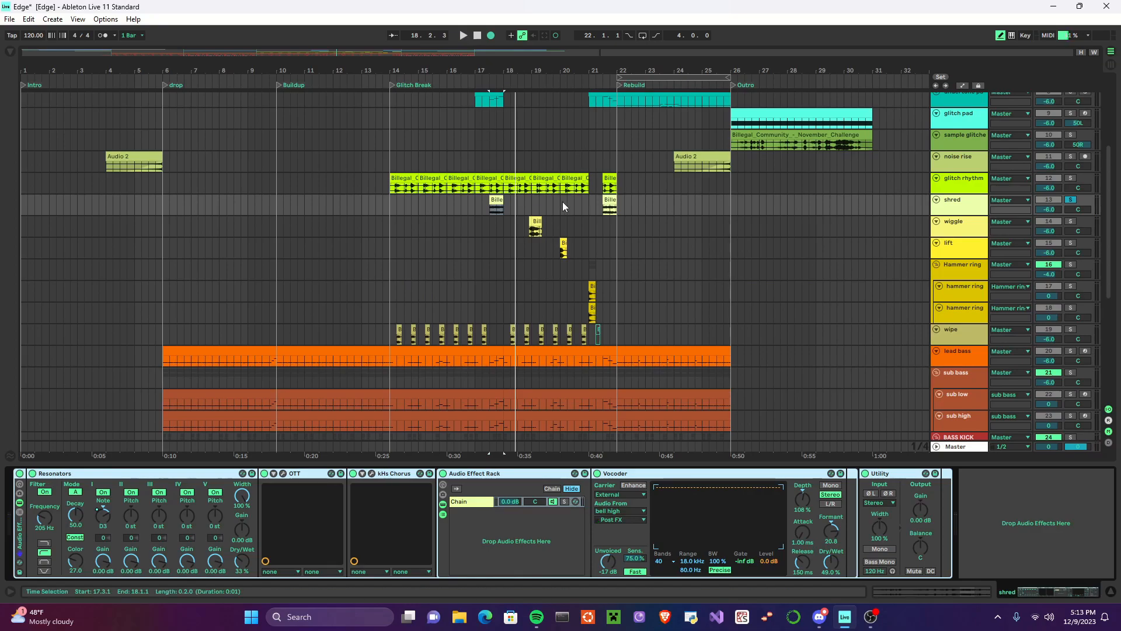
Step: Show the devices inside wiggle's Audio Effect Rack, and set the playback start at 18.4.1, just before the wiggle clips
left_click(953, 231)
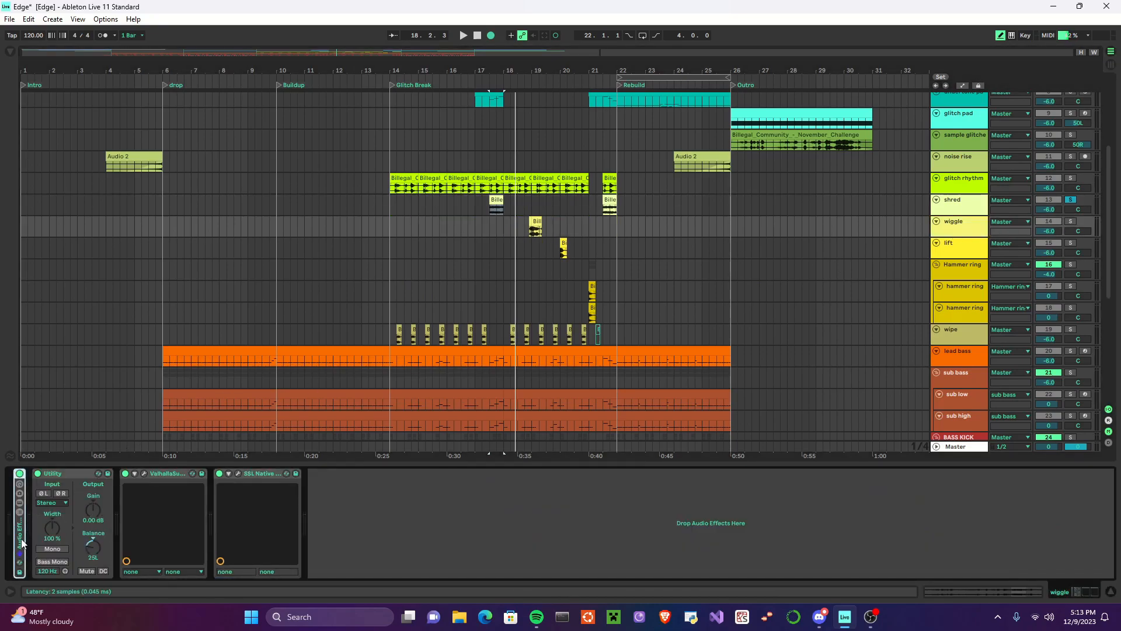
left_click(20, 502)
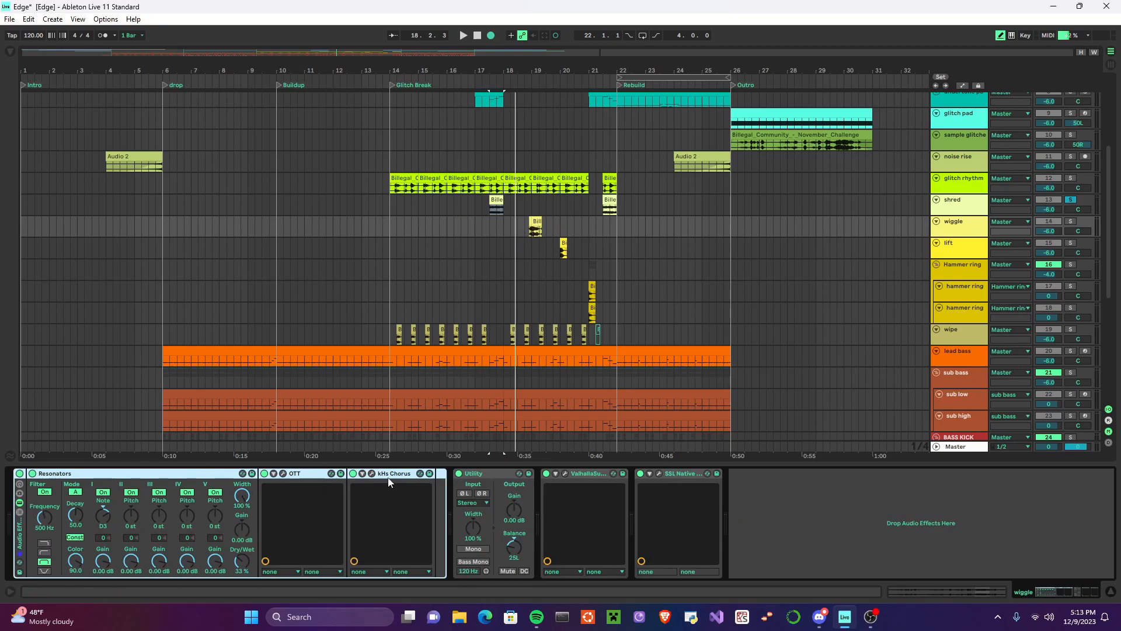
right_click(528, 222)
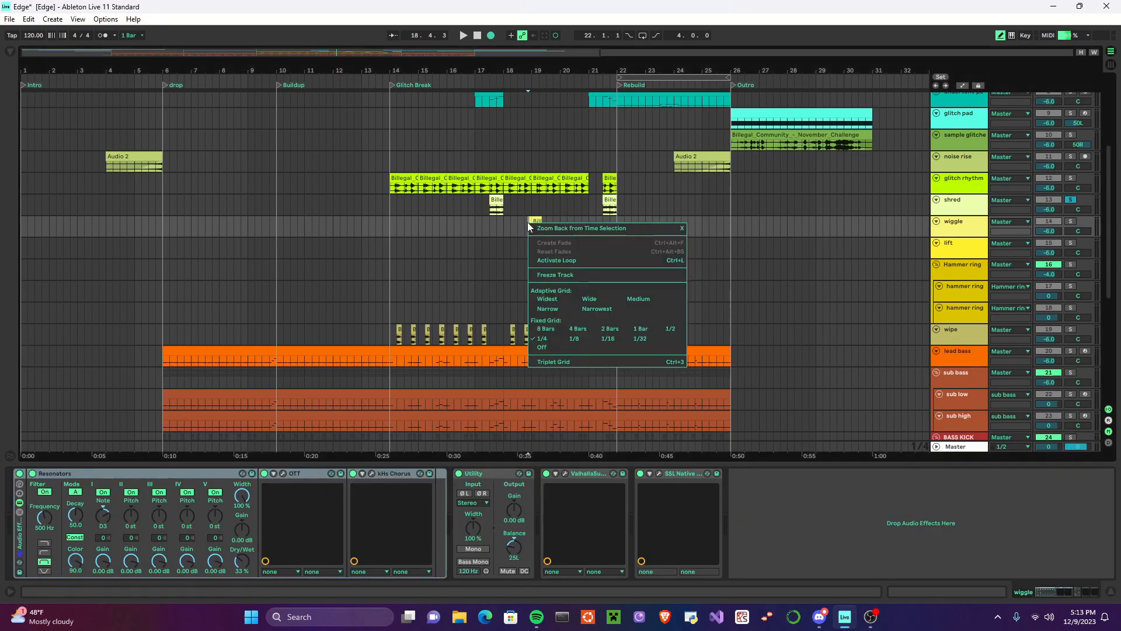
left_click(526, 226)
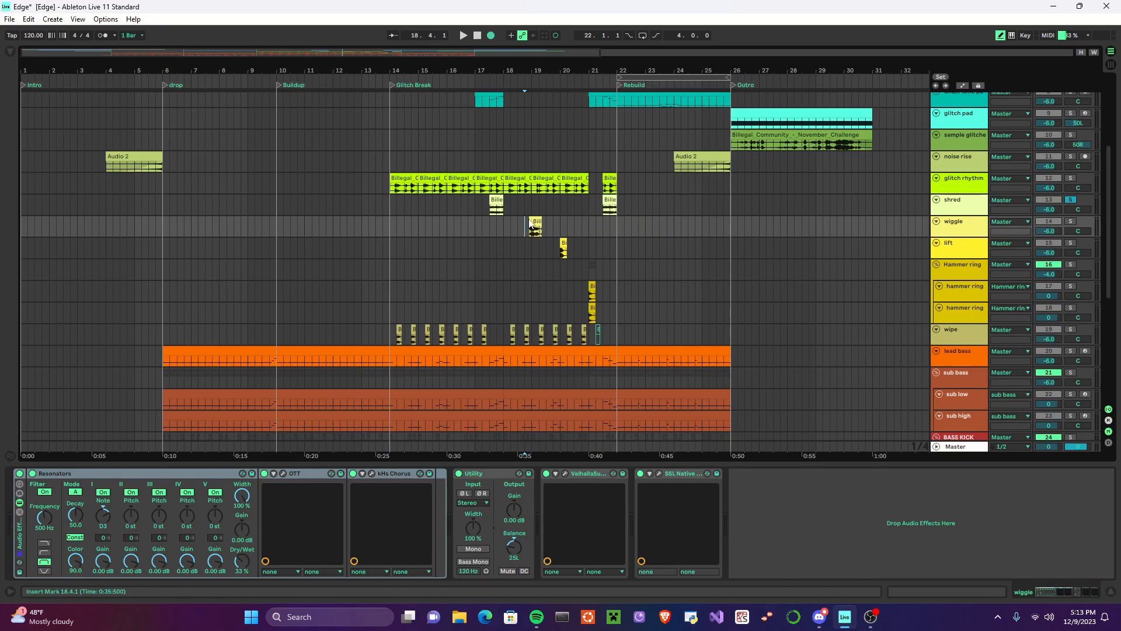
scroll(531, 224, "up", 6)
left_click(527, 221)
left_click(561, 221)
scroll(520, 229, "down", 4)
left_click(519, 228)
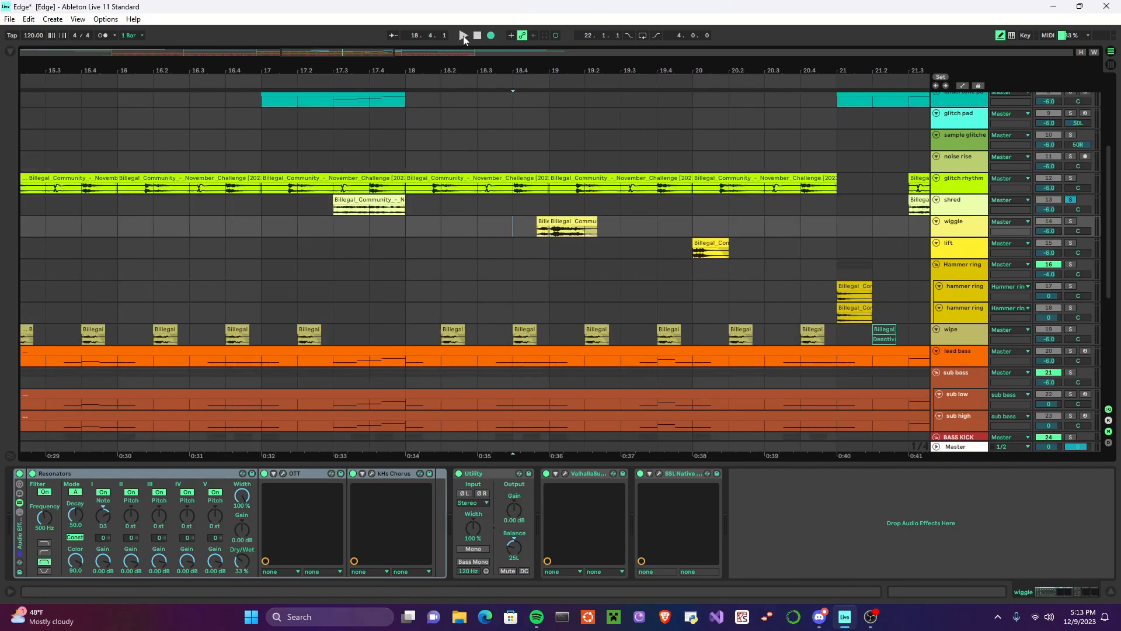
Step: Solo wiggle, bypass its Audio Effect Rack, and play its clips from 18.4.1
left_click(1070, 221)
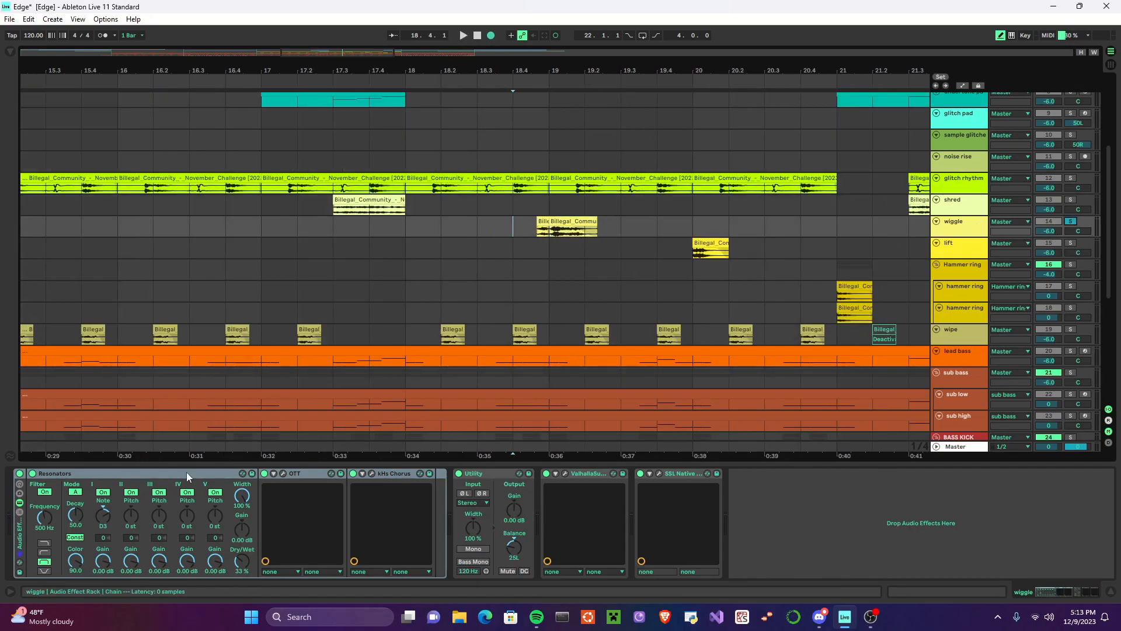
left_click(19, 473)
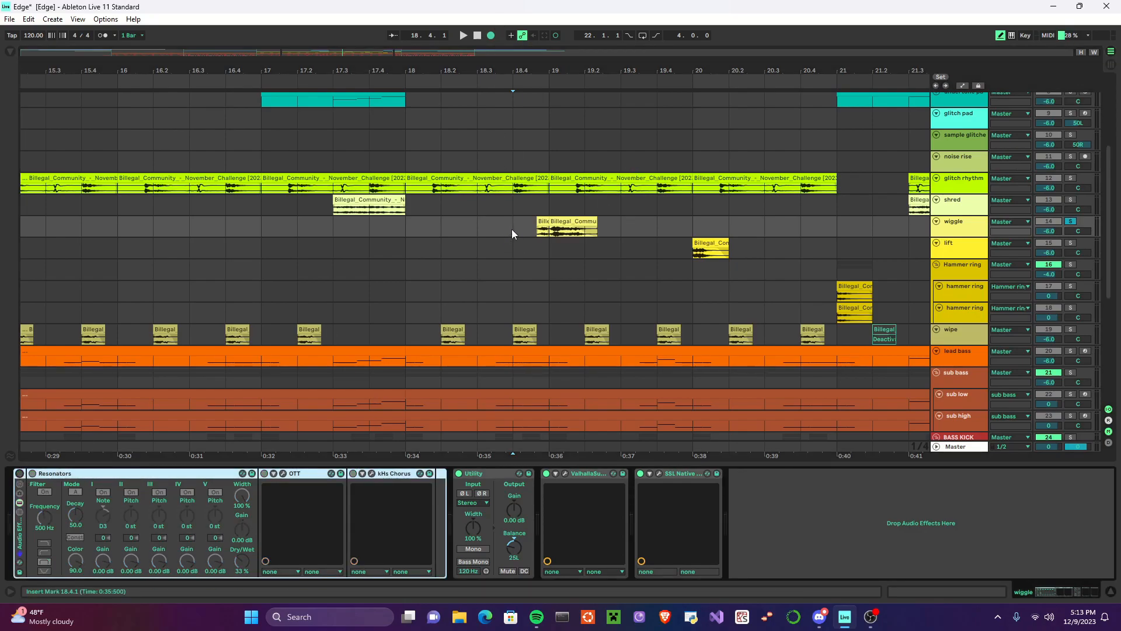
left_click(463, 36)
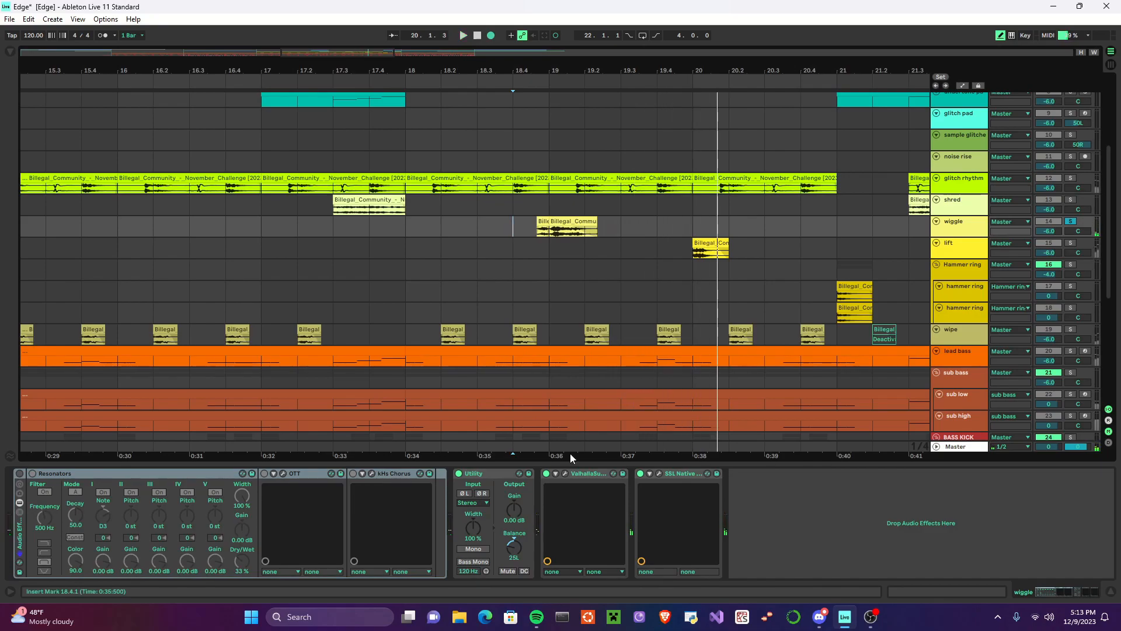
Step: Check the curve in wiggle's SSL Native X-EQ 2, and play the clips from 18.4.1 with the Audio Effect Rack re-enabled
left_click(659, 474)
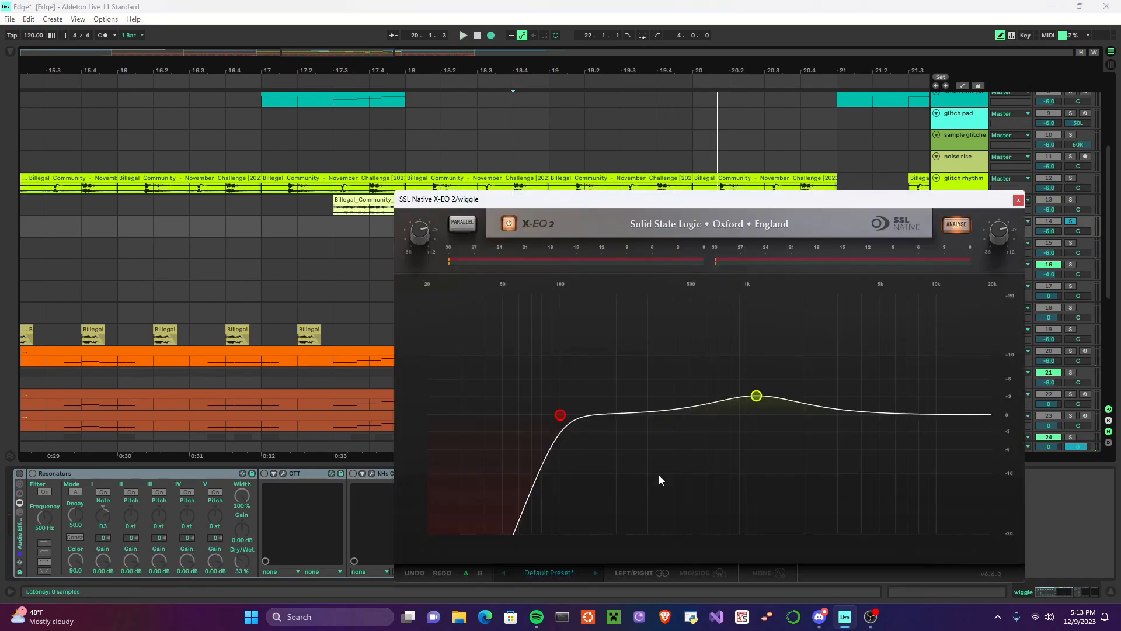
left_click(1018, 200)
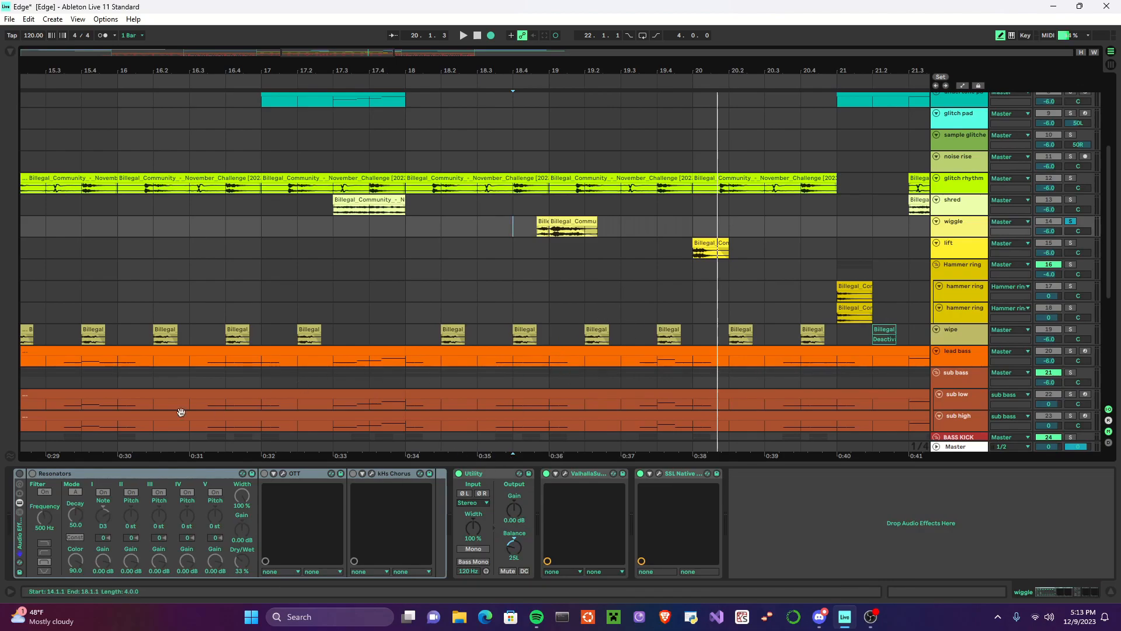
left_click(19, 474)
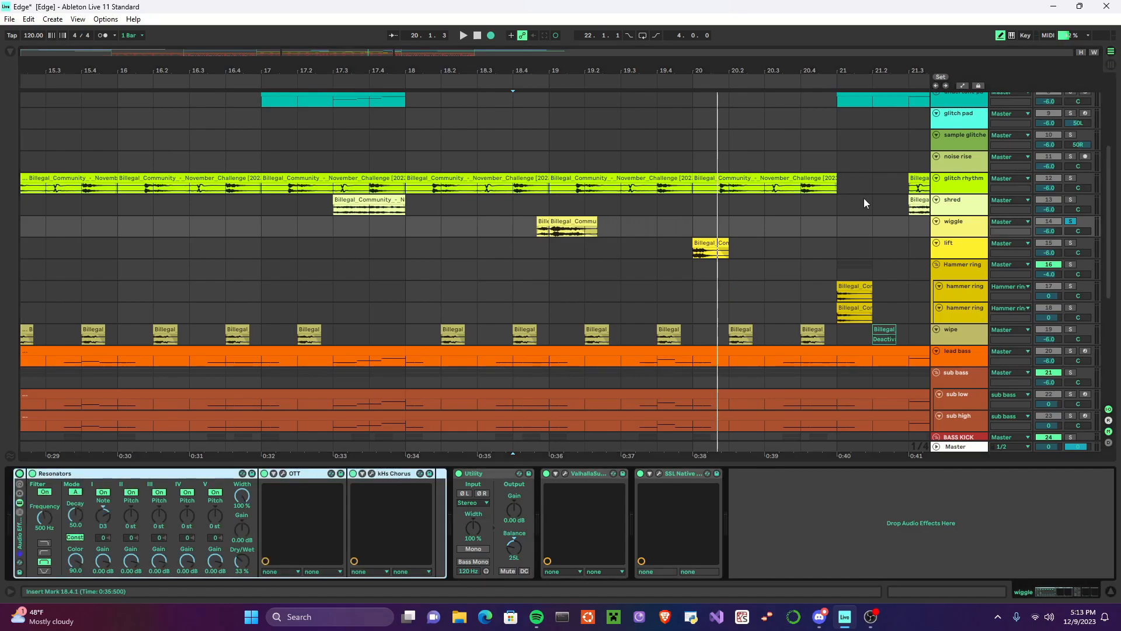
left_click(512, 227)
left_click(463, 35)
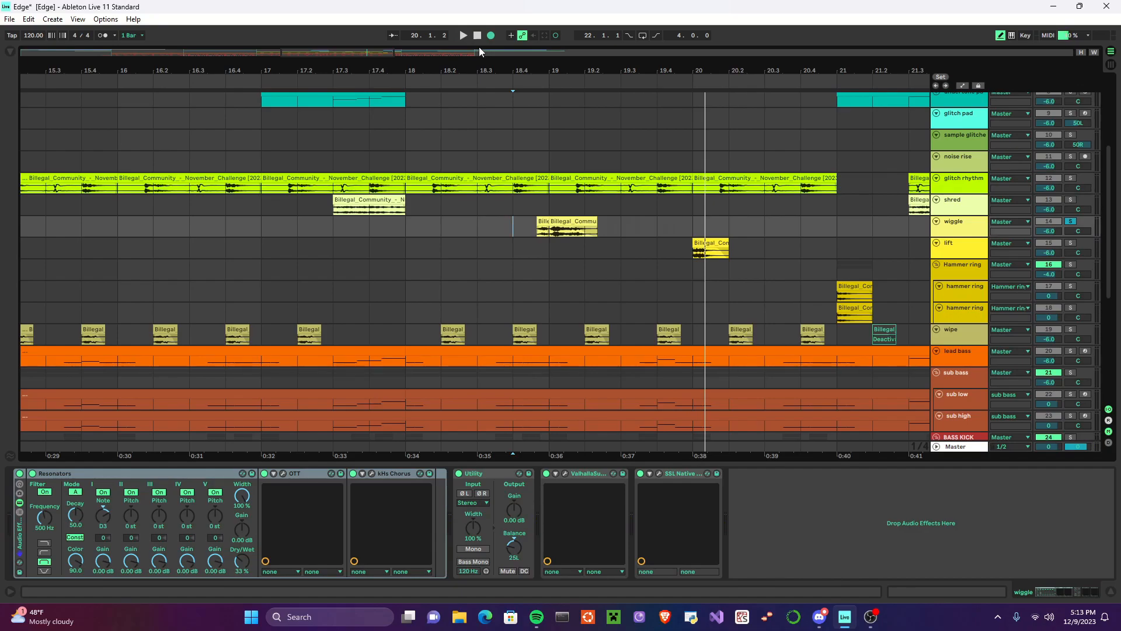
Step: Solo lift and examine its clip settings and effects, from the Frequency Shifters to the SSL Native X-EQ 2 curve
left_click(1070, 242)
left_click(701, 250)
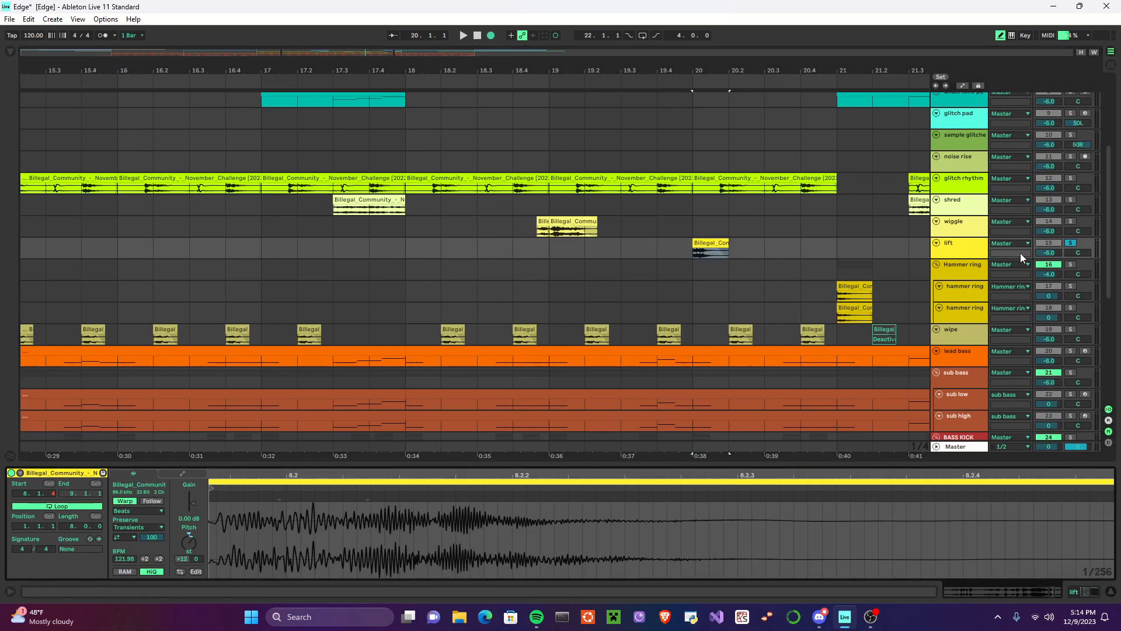
left_click(970, 246)
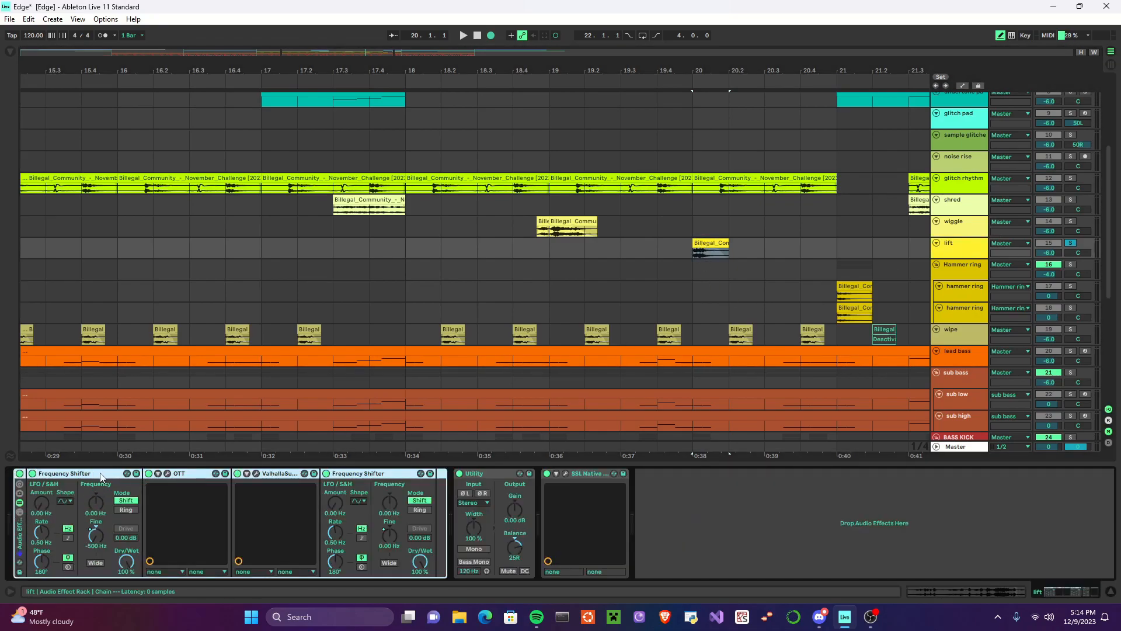
left_click(193, 474)
left_click(254, 474)
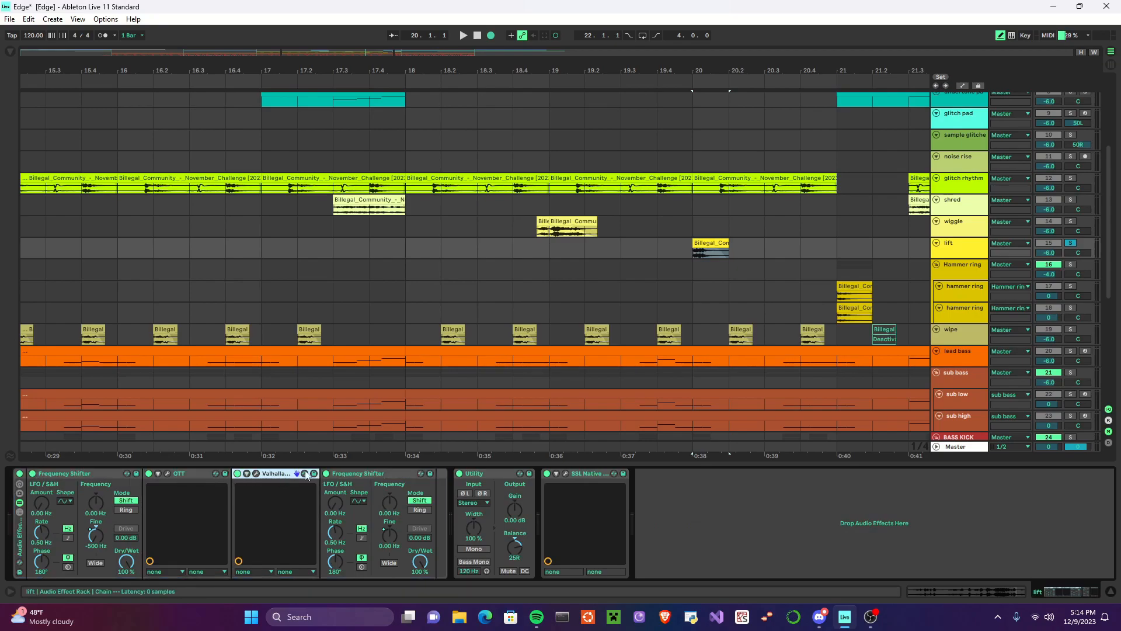
left_click(566, 477)
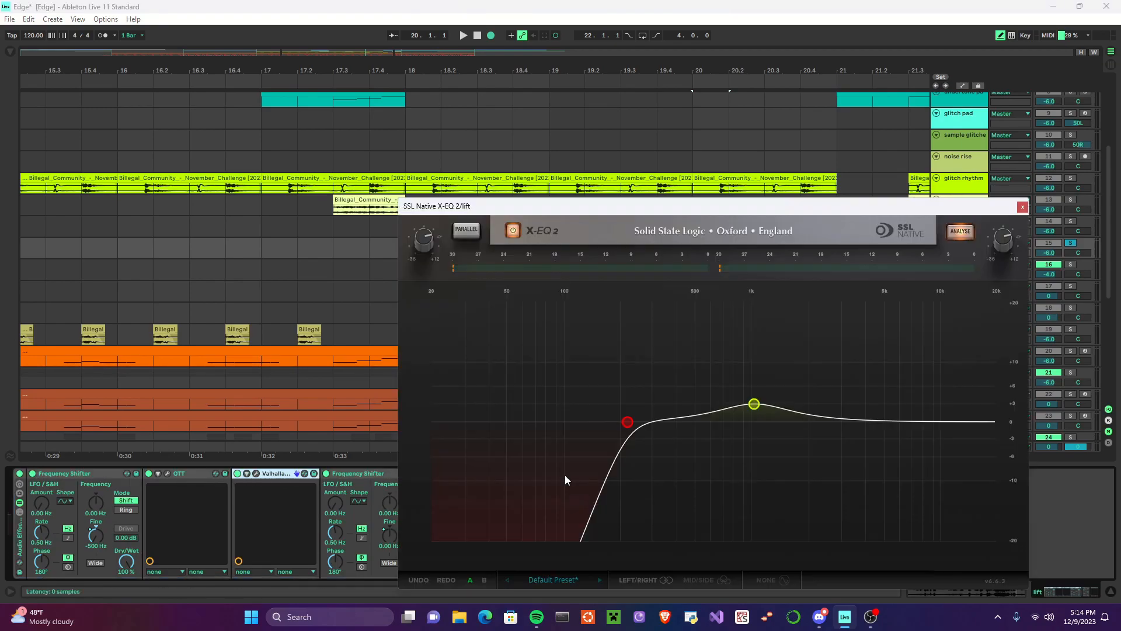
left_click(1023, 207)
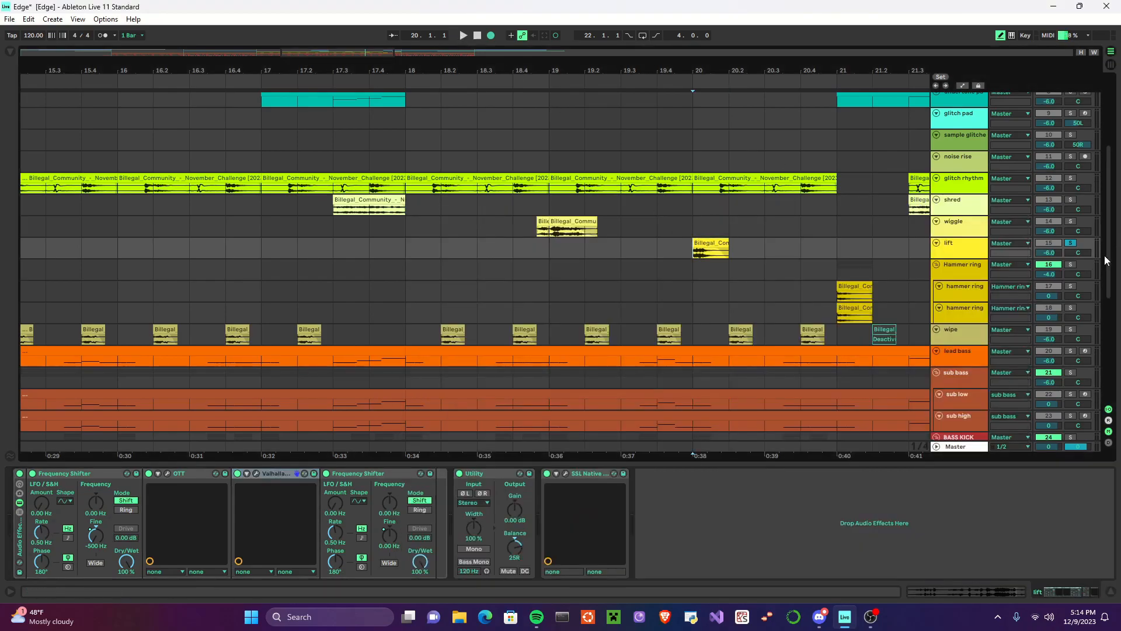
Step: Bypass lift's Audio Effect Rack and play its clip from bar 20
left_click(466, 37)
left_click(477, 36)
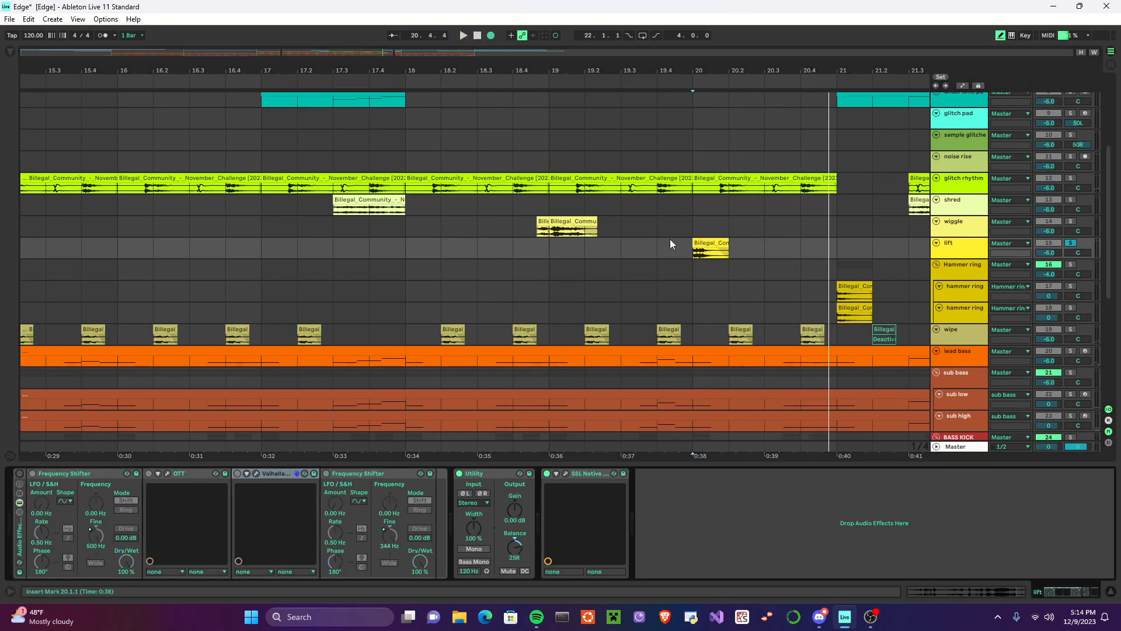
left_click(711, 250)
left_click(465, 35)
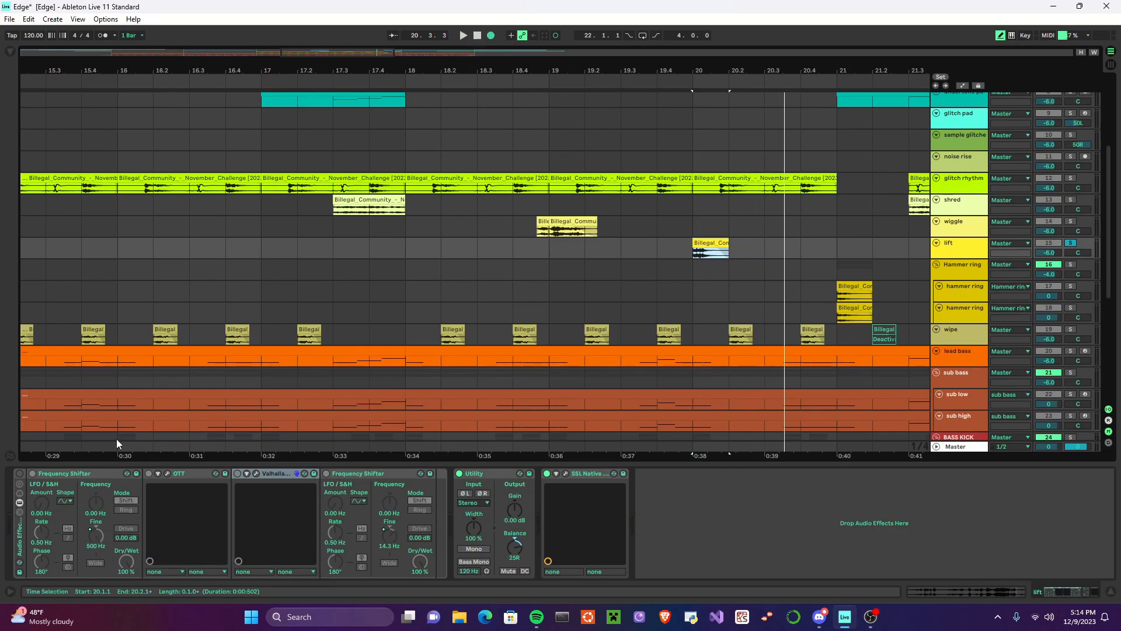
Step: Re-enable lift's Audio Effect Rack and play its clip with processing
left_click(20, 473)
left_click(464, 35)
left_click(478, 36)
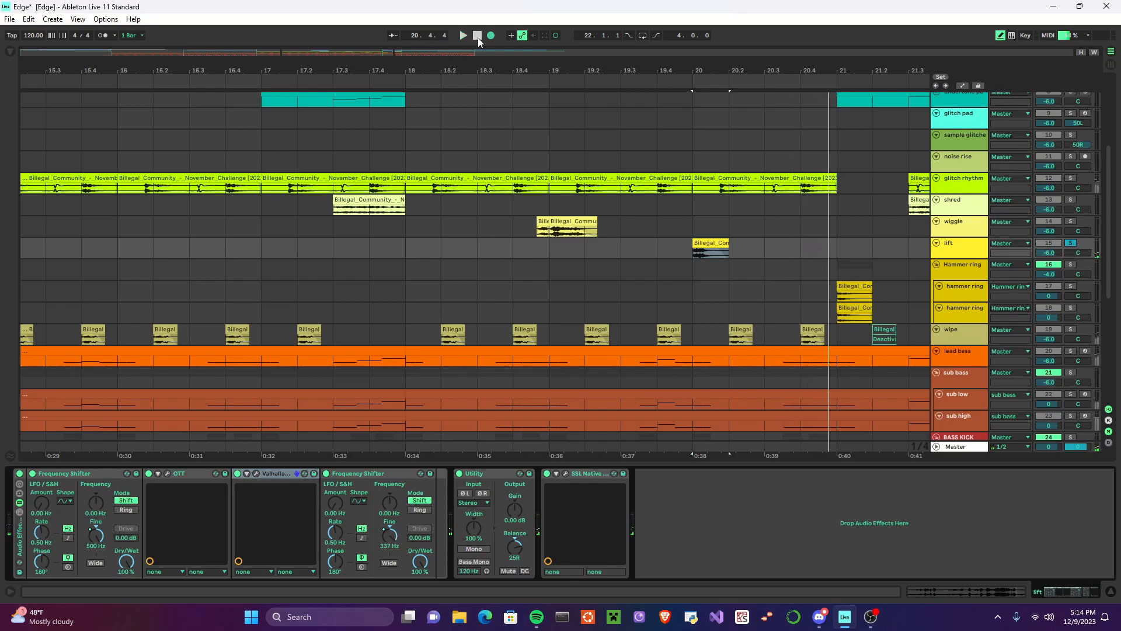
Step: Solo the Hammer ring group, and examine the first hammer ring track's clip settings and effects at bar 21
scroll(865, 157, "down", 1)
scroll(842, 244, "right", 6)
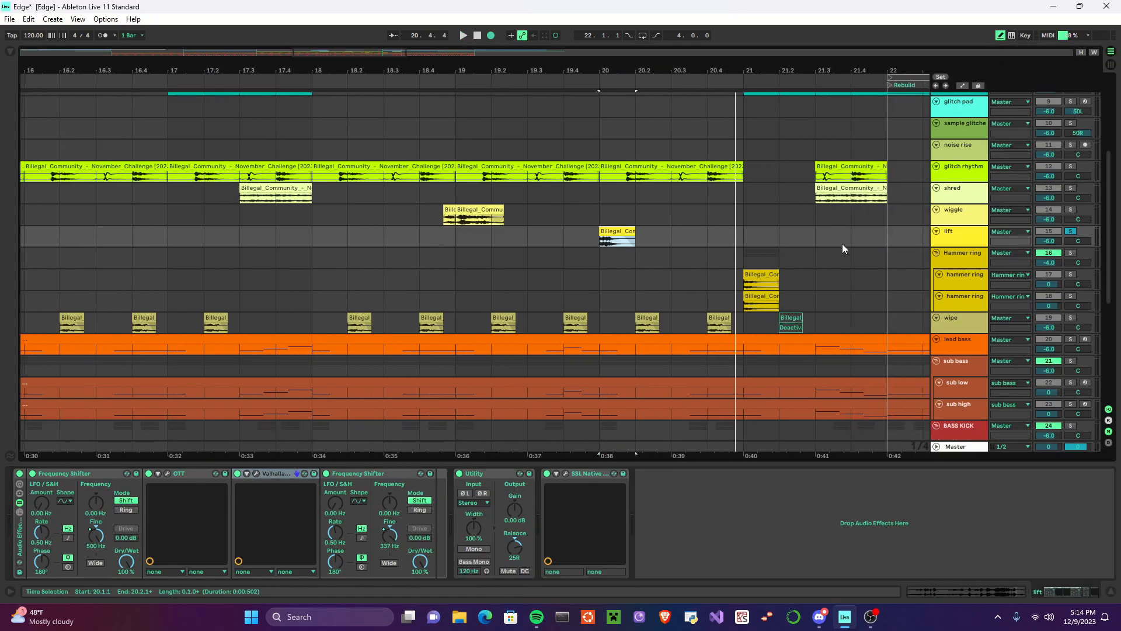
left_click(1071, 252)
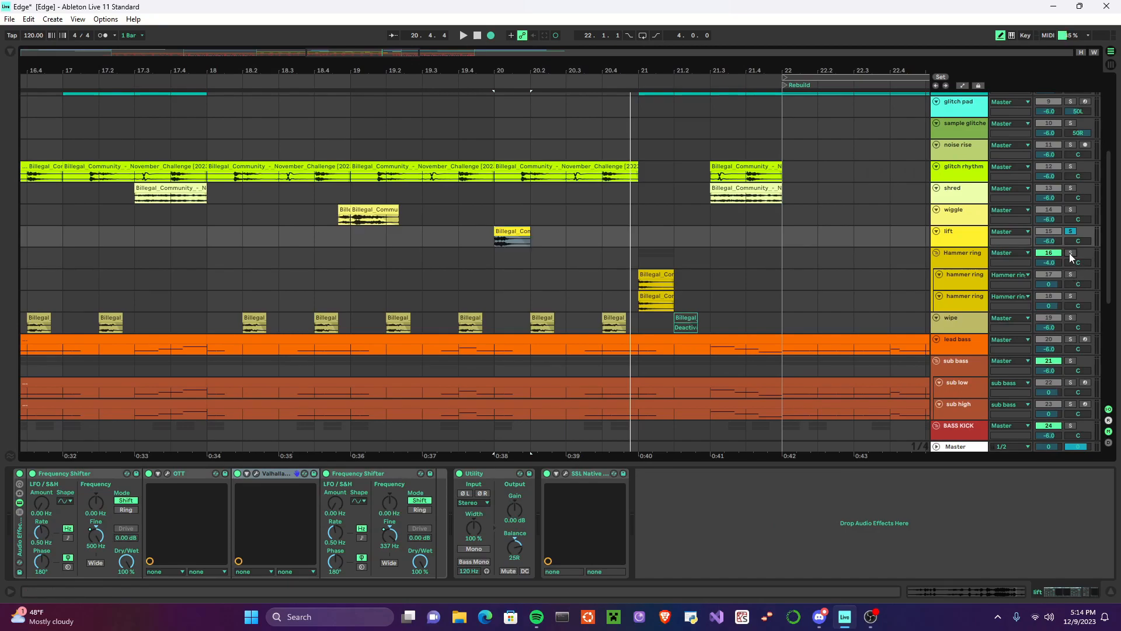
double_click(651, 286)
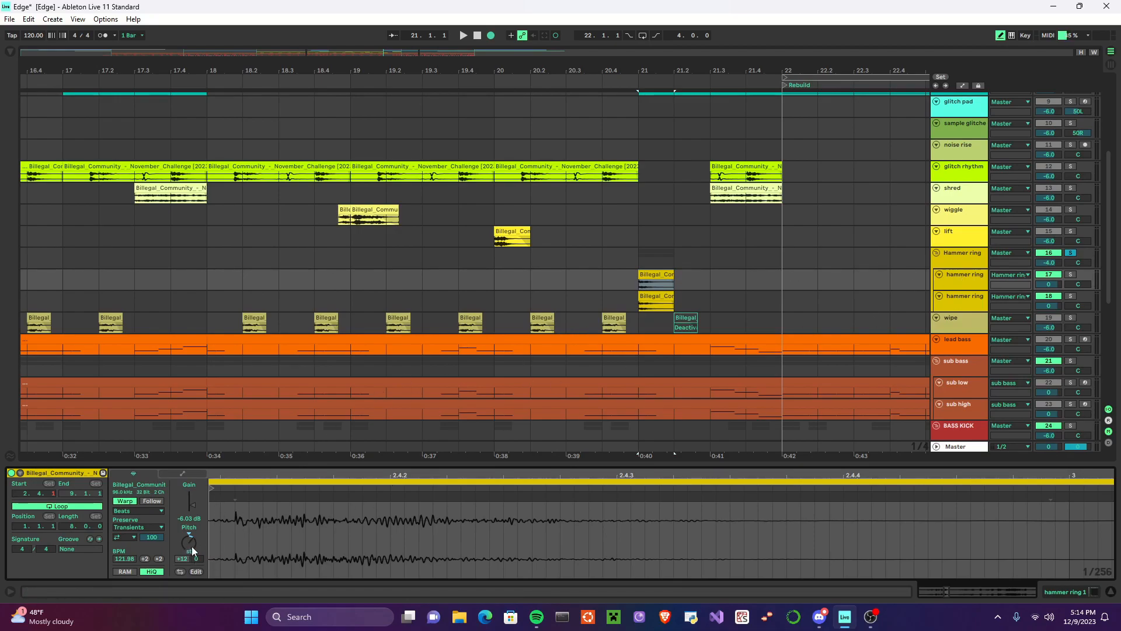
left_click(956, 284)
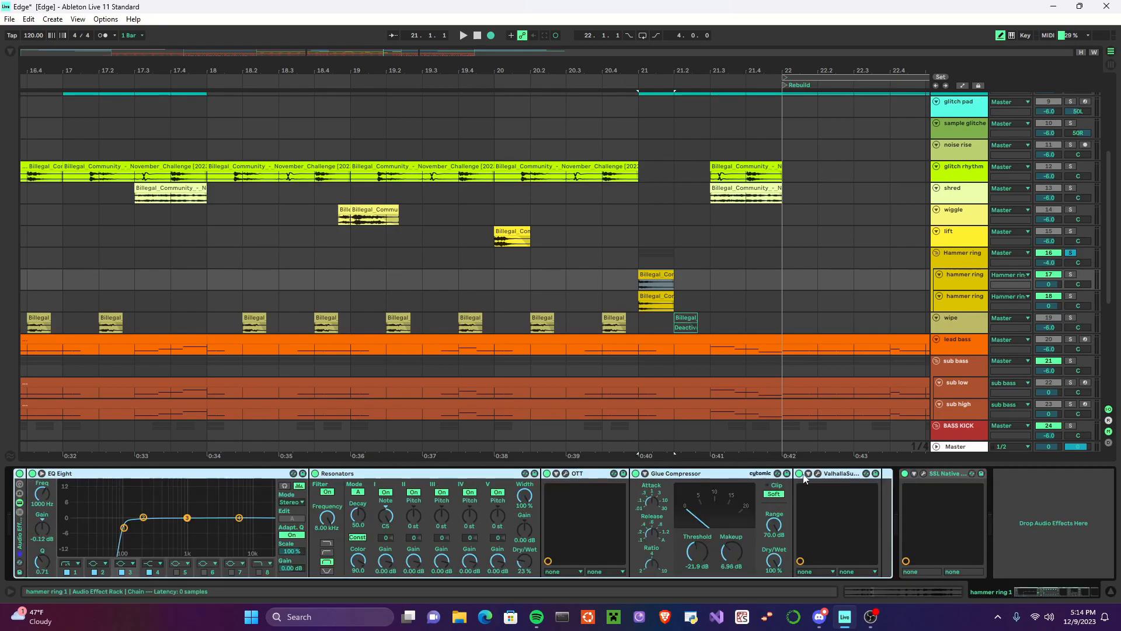
Step: Compare the hammer ring sound from bar 21 with the first hammer ring track's Audio Effect Rack bypassed and re-enabled
left_click(638, 281)
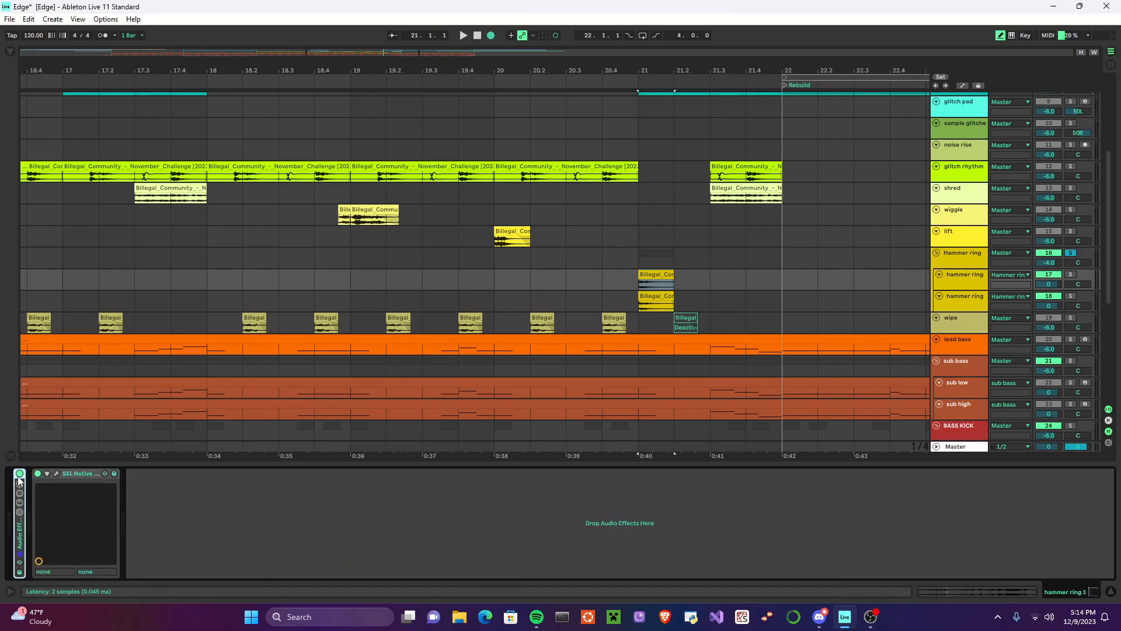
left_click(642, 278)
left_click(463, 36)
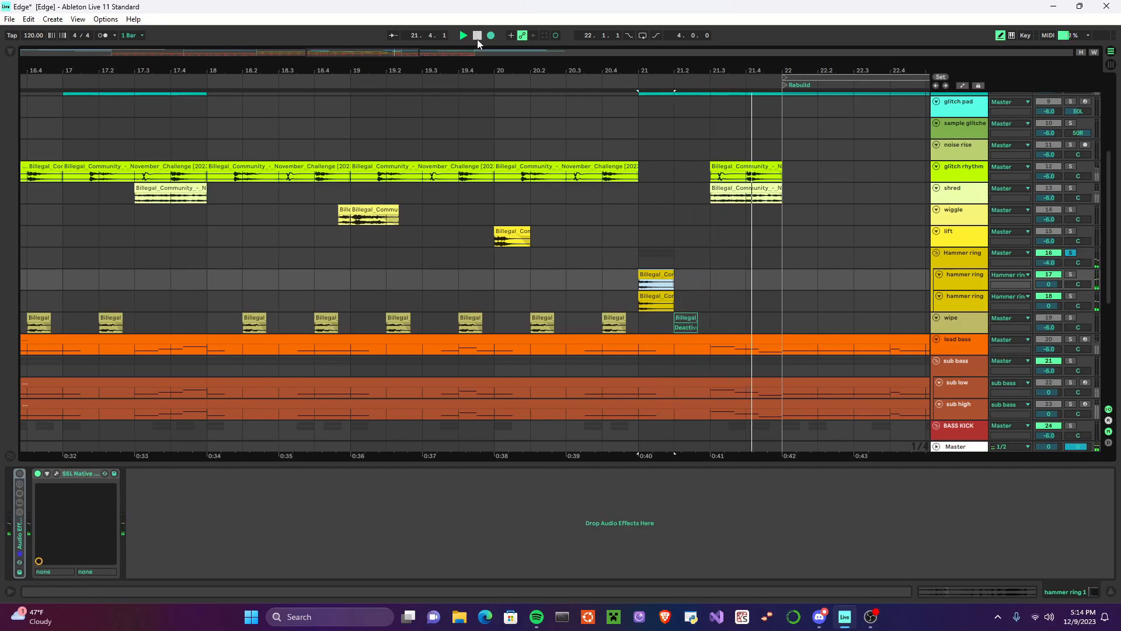
left_click(478, 38)
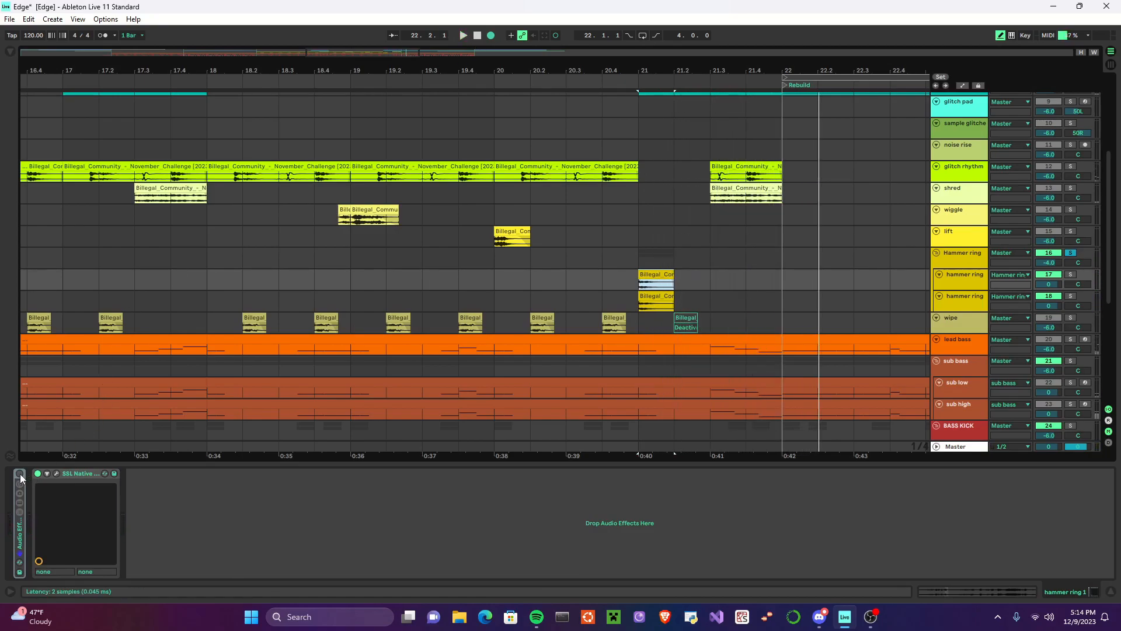
left_click(463, 36)
left_click(478, 36)
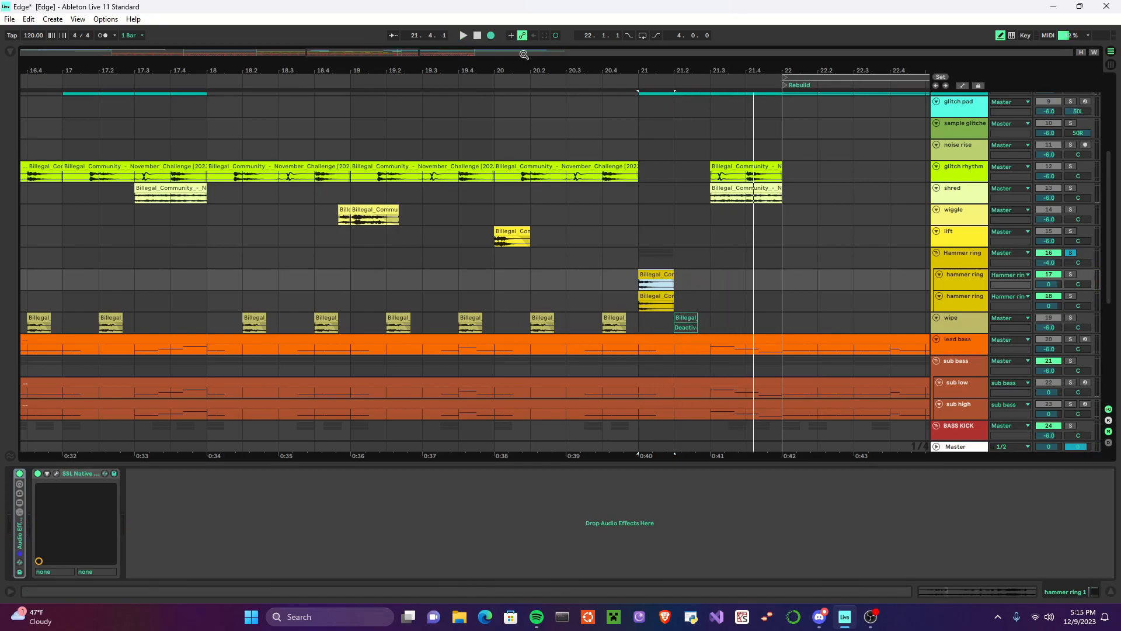
Step: Check the Audio Effect Racks on both hammer ring tracks and replay the layered ring from bar 21
left_click(970, 262)
left_click(967, 286)
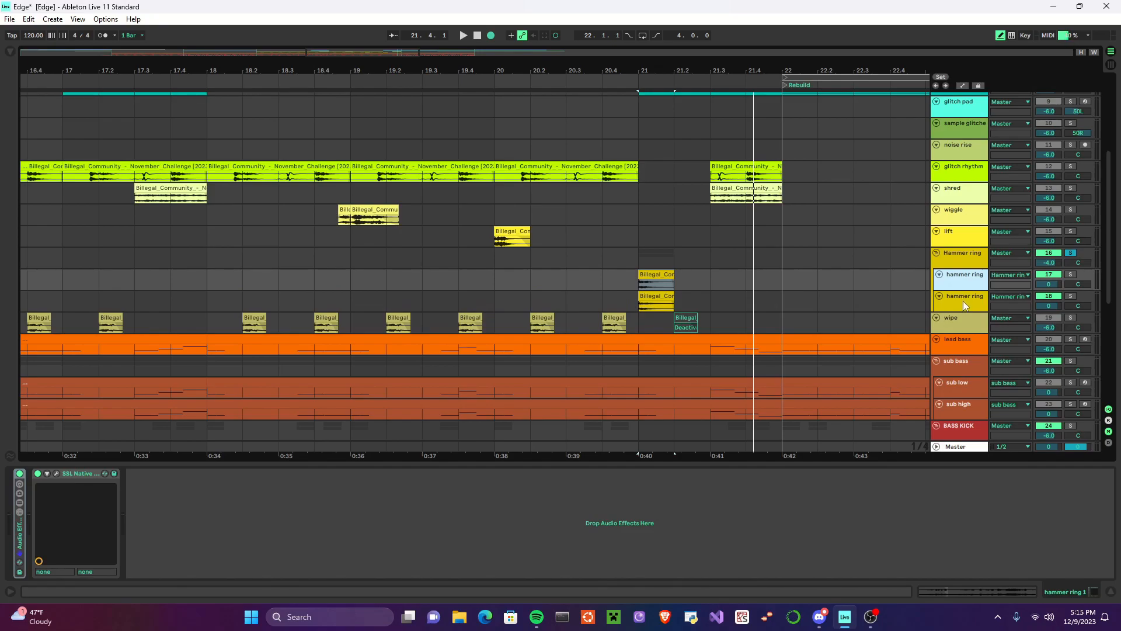
left_click(962, 301, "shift")
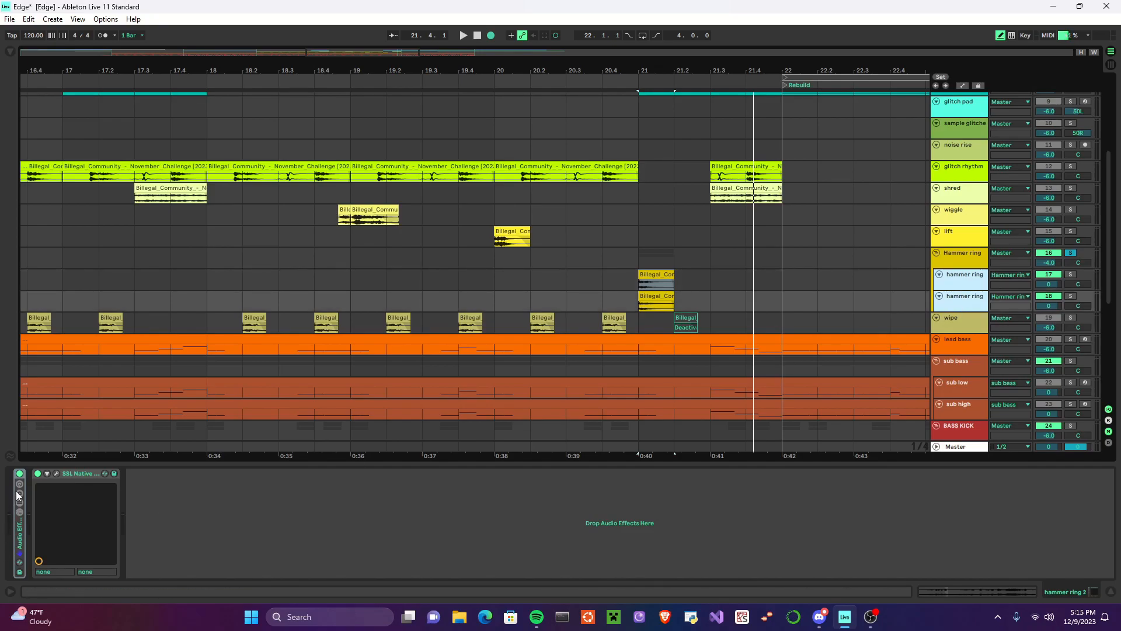
left_click(958, 283)
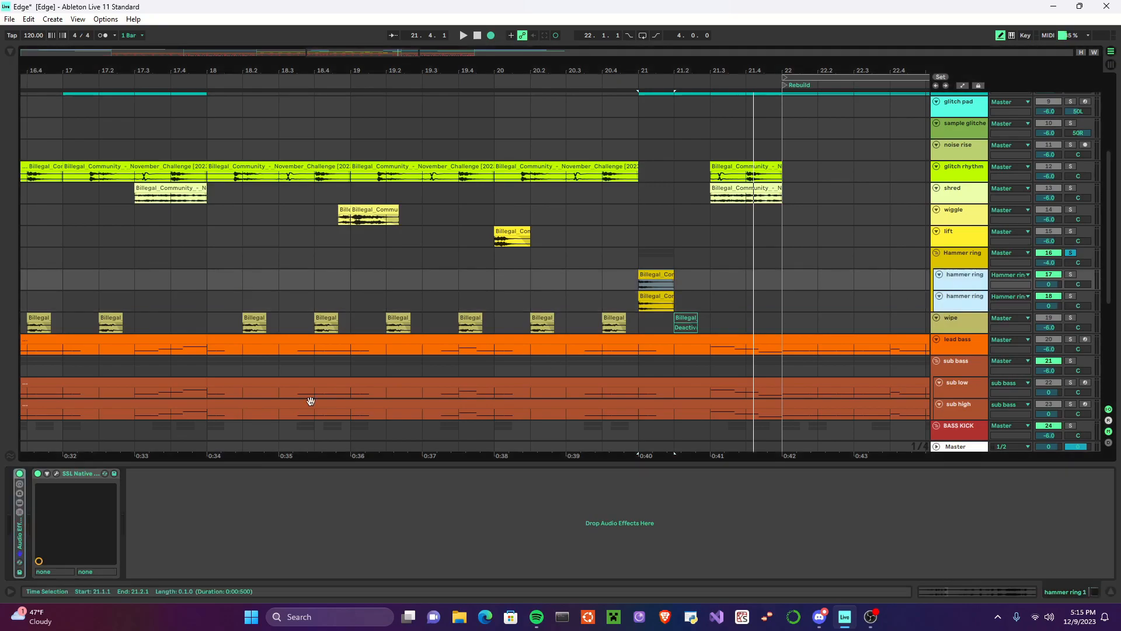
left_click(22, 476)
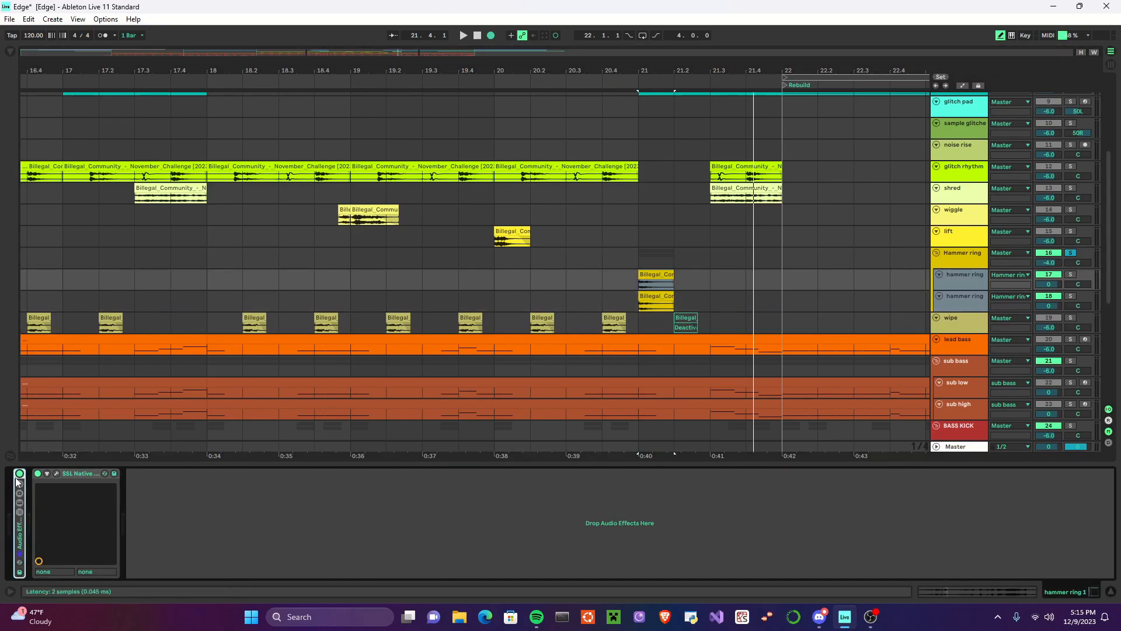
left_click(463, 35)
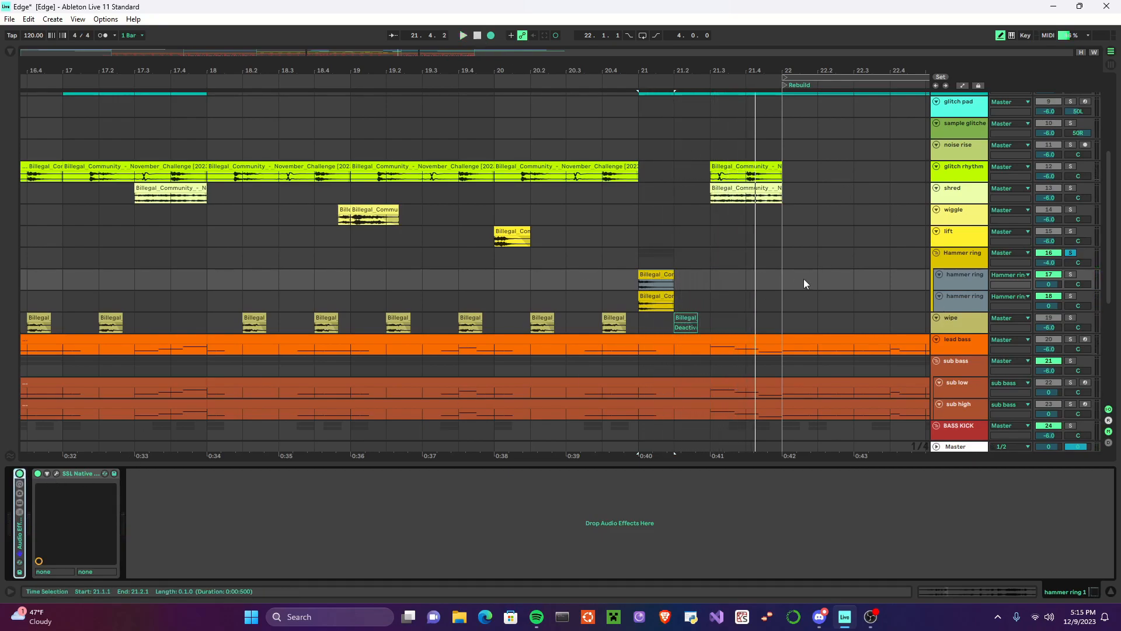
left_click(952, 299)
left_click(19, 474)
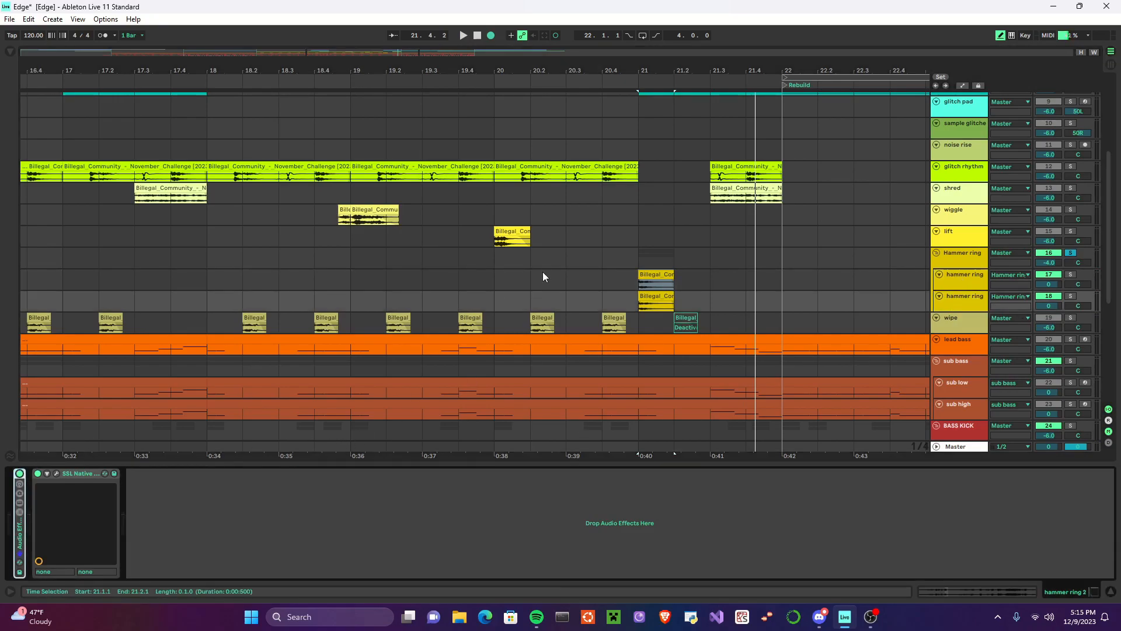
left_click(632, 281)
left_click(465, 36)
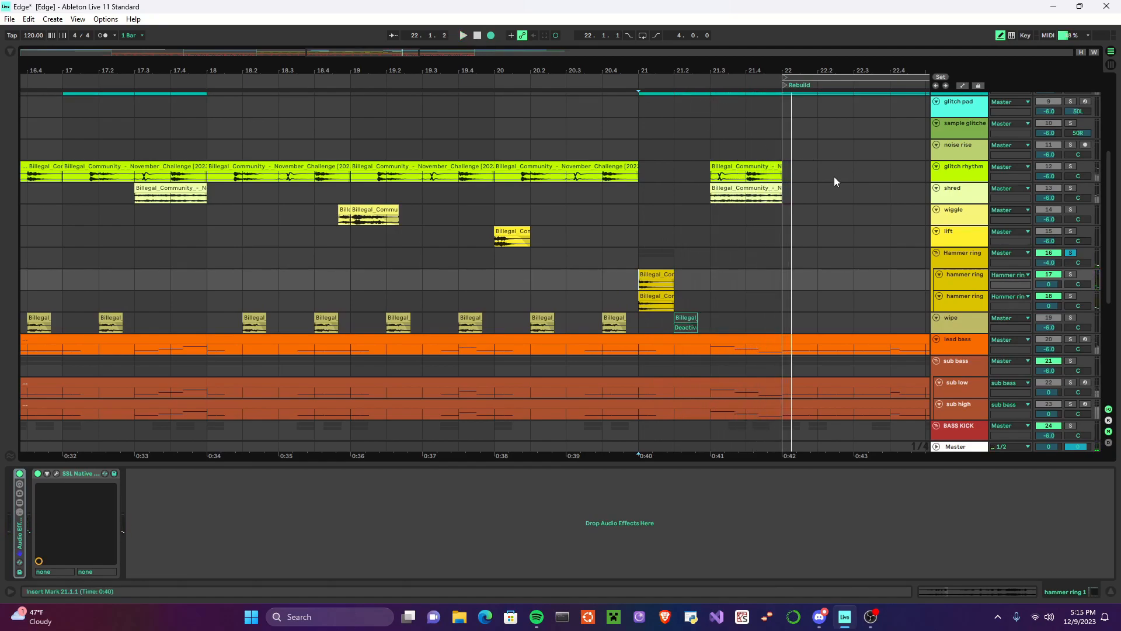
Step: Place the playback start at wipe's 18.2 clip and expand its Audio Effect Rack to show OTT, Resonators and Utility
scroll(703, 289, "down", 1)
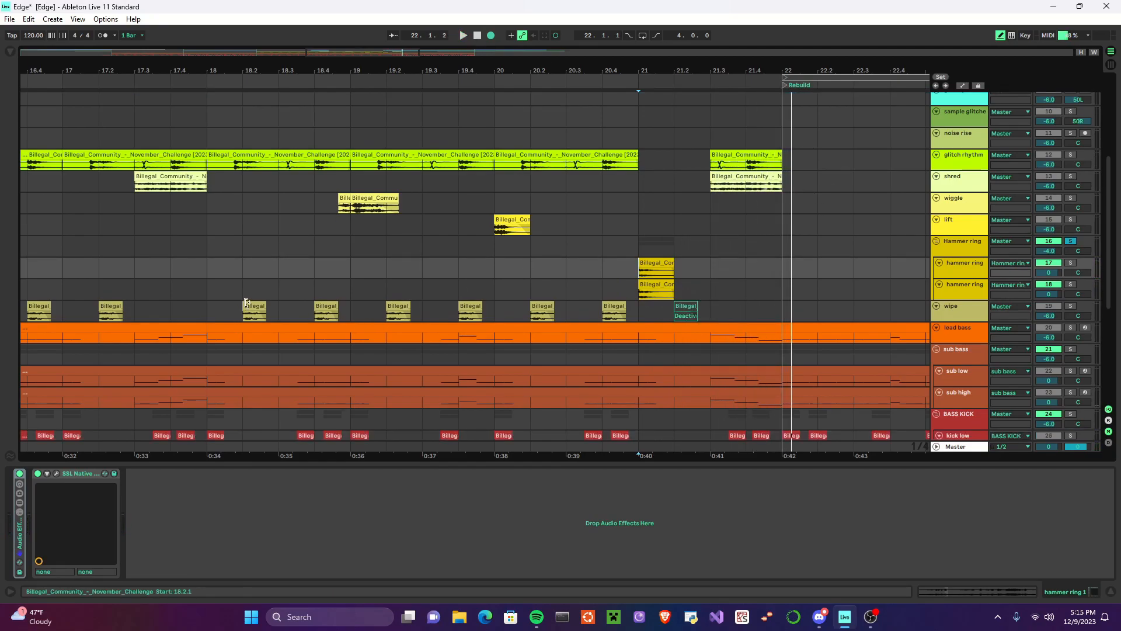
scroll(257, 292, "left", 2)
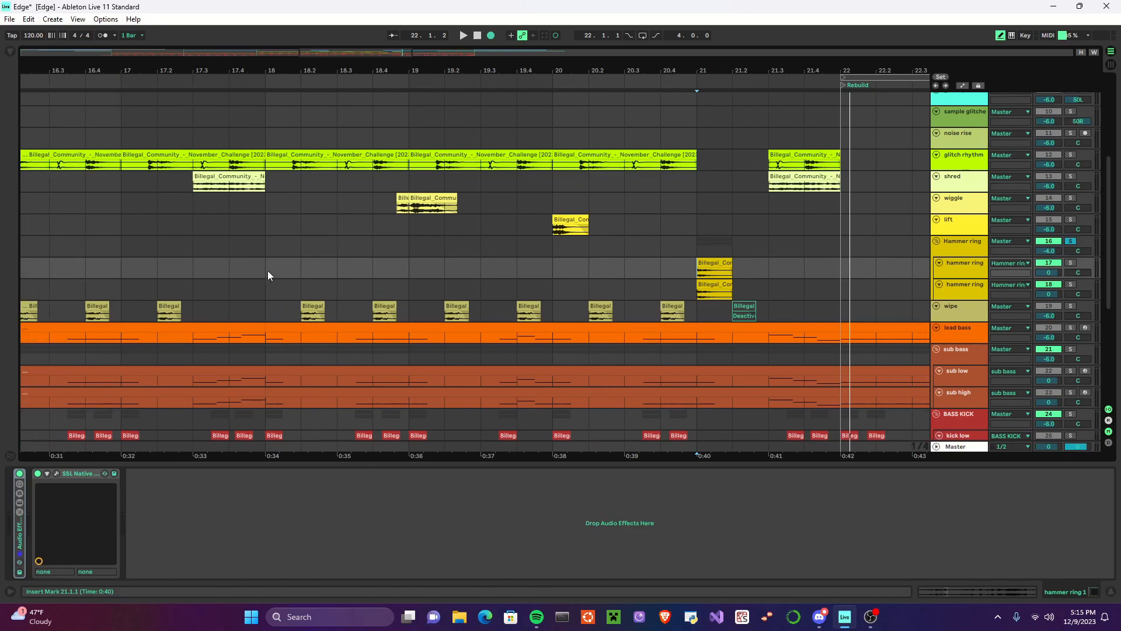
left_click(299, 306)
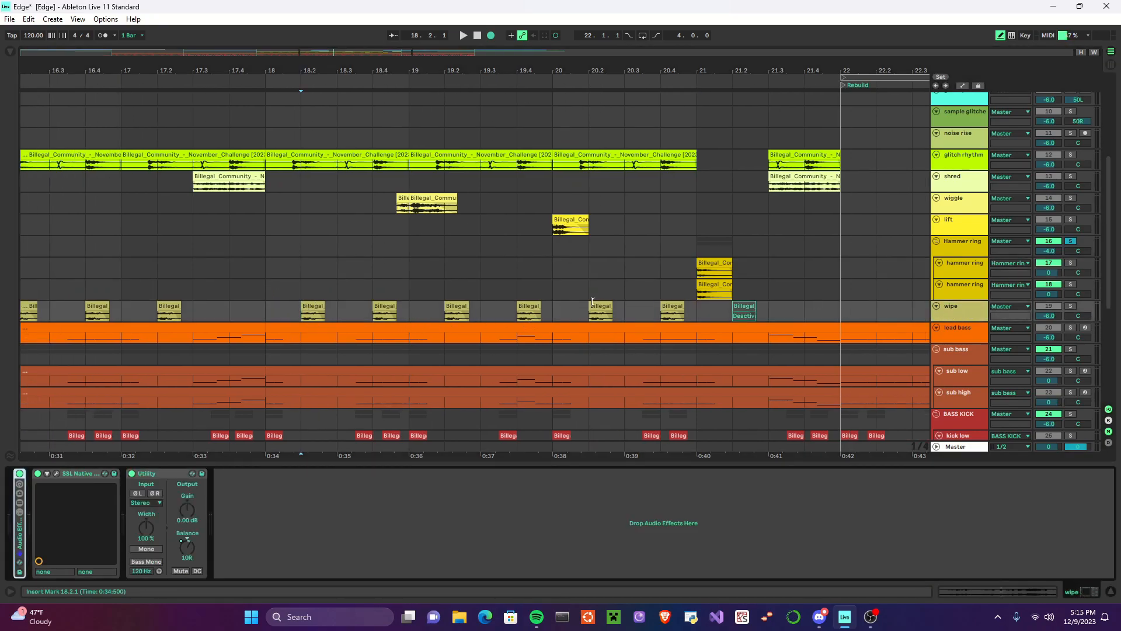
double_click(17, 546)
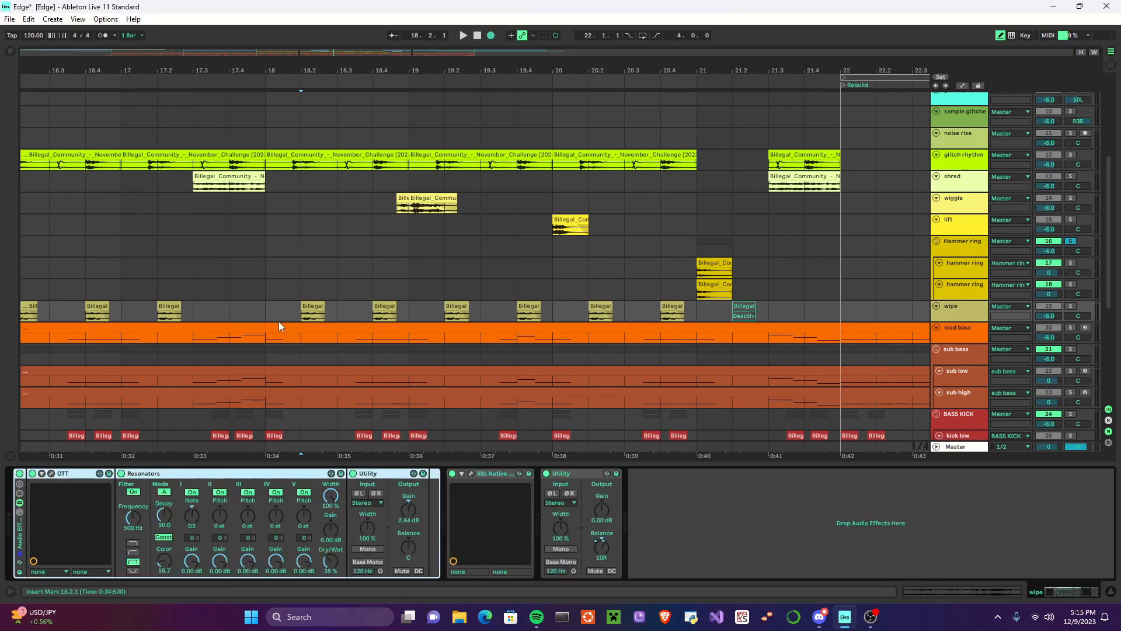
Step: Solo wipe, and examine its clip settings, effects chain and SSL Native X-EQ 2 curve
scroll(301, 311, "down", 5)
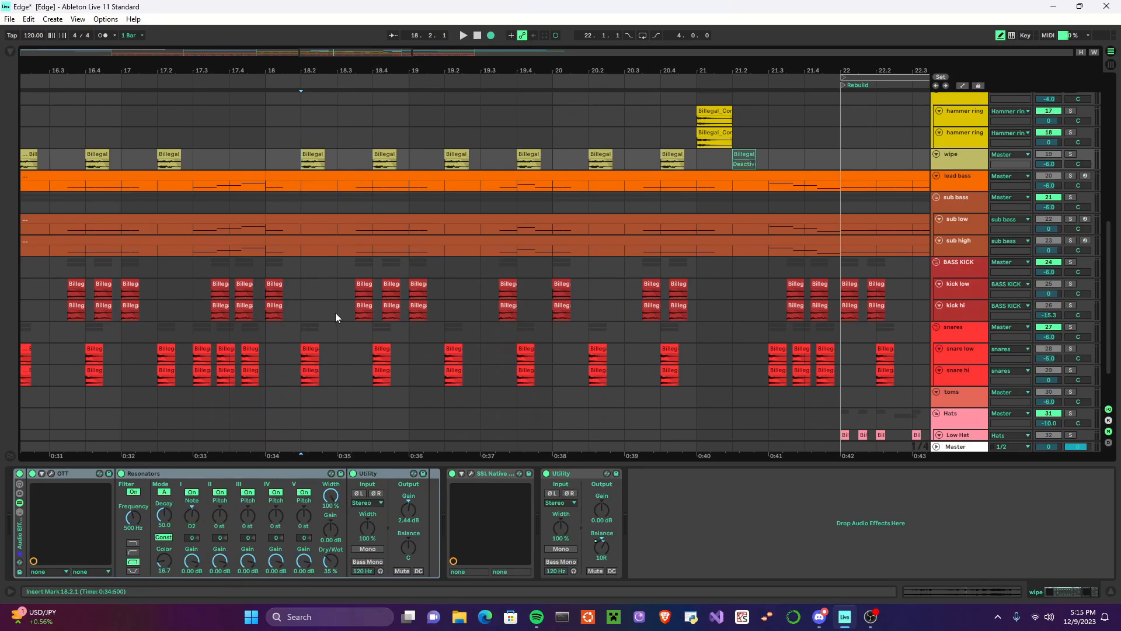
scroll(308, 159, "up", 2)
left_click(1071, 201)
left_click(313, 202)
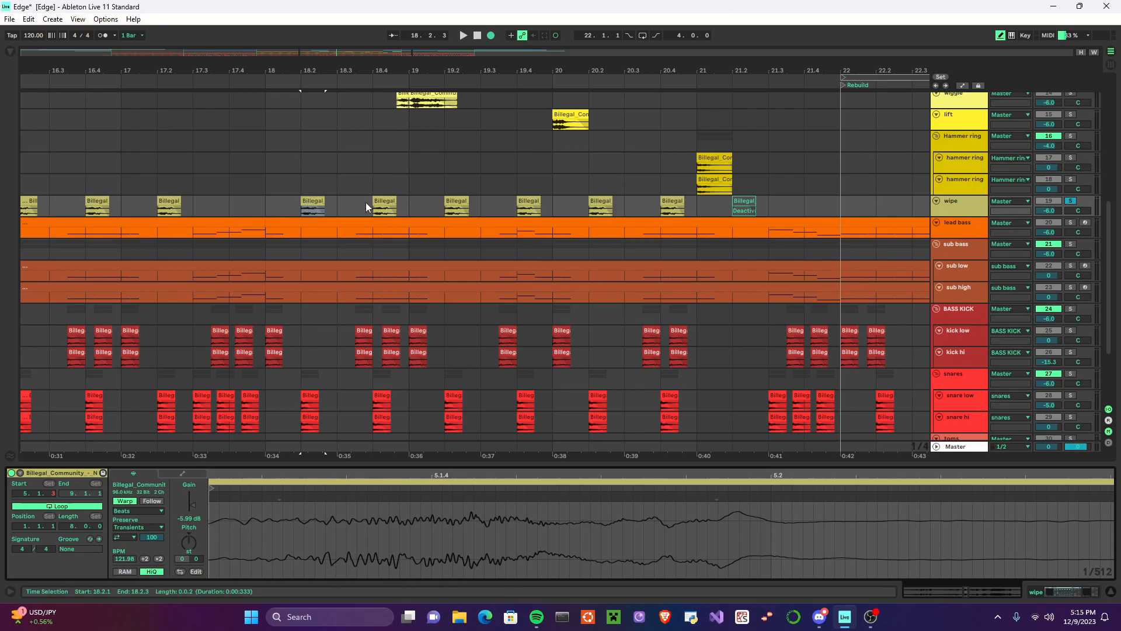
left_click(951, 212)
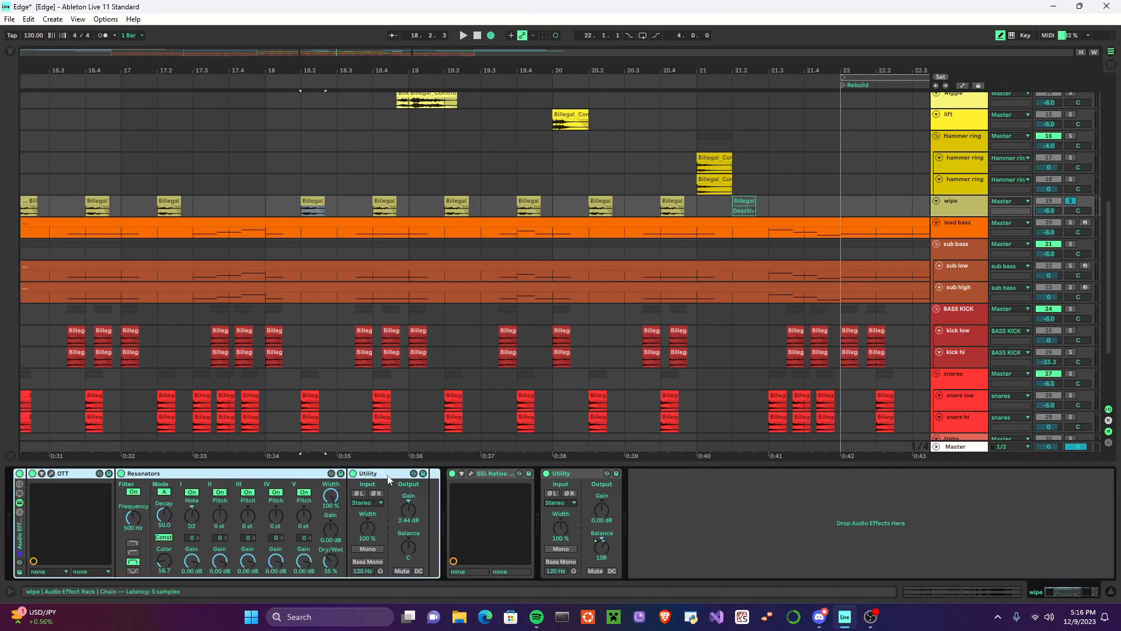
left_click(471, 474)
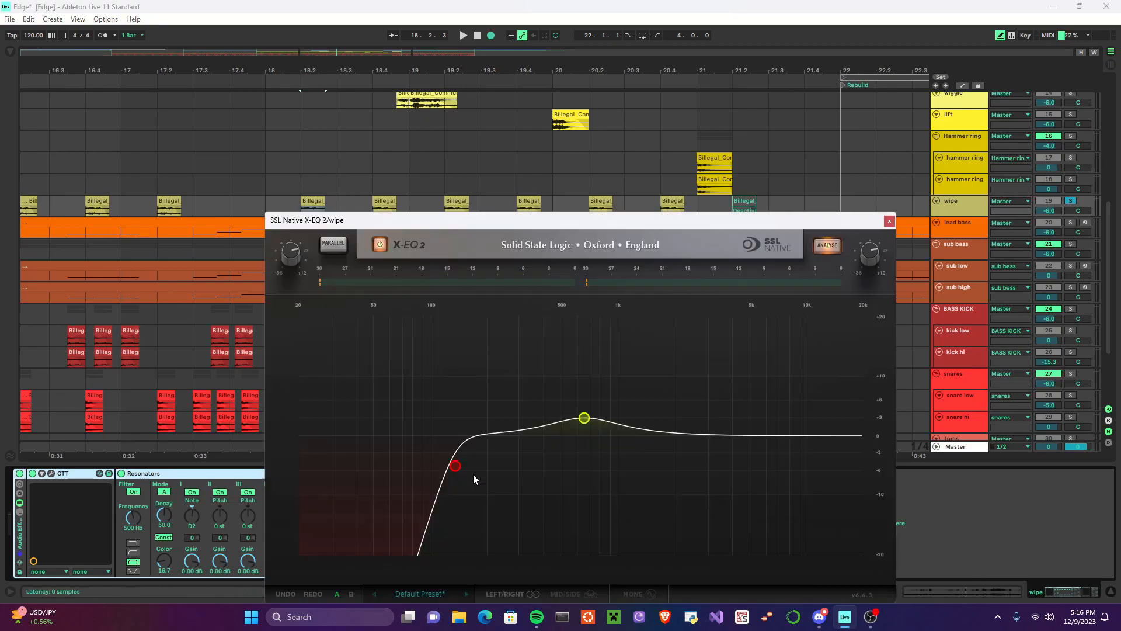
left_click(890, 221)
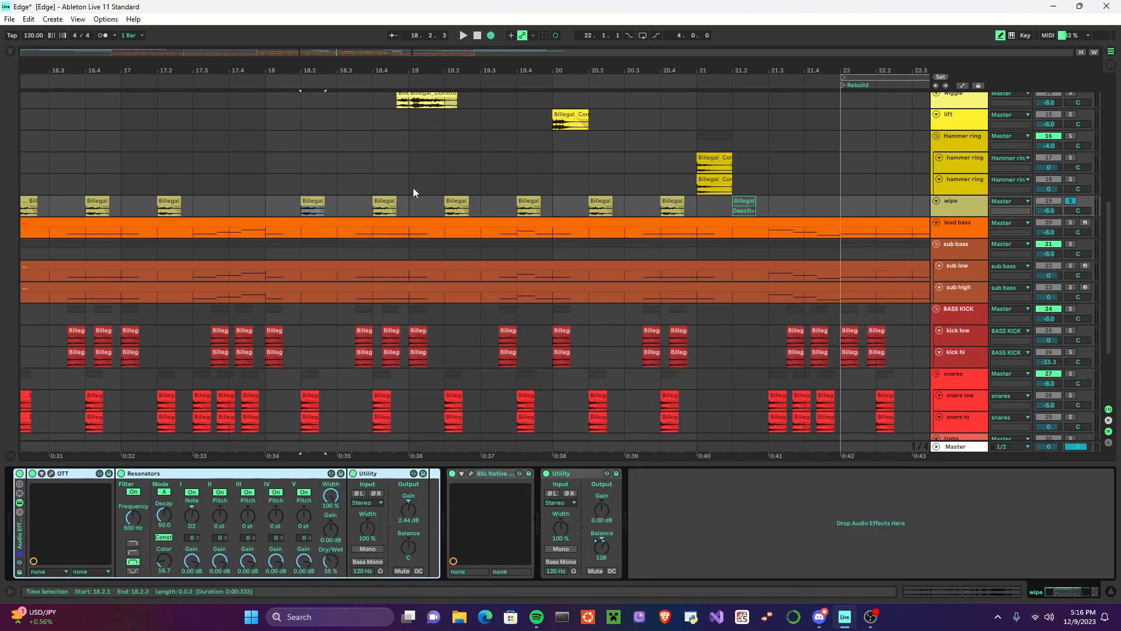
Step: Play wipe's clips from 18.2 while bypassing and re-enabling its Audio Effect Rack
left_click(306, 203)
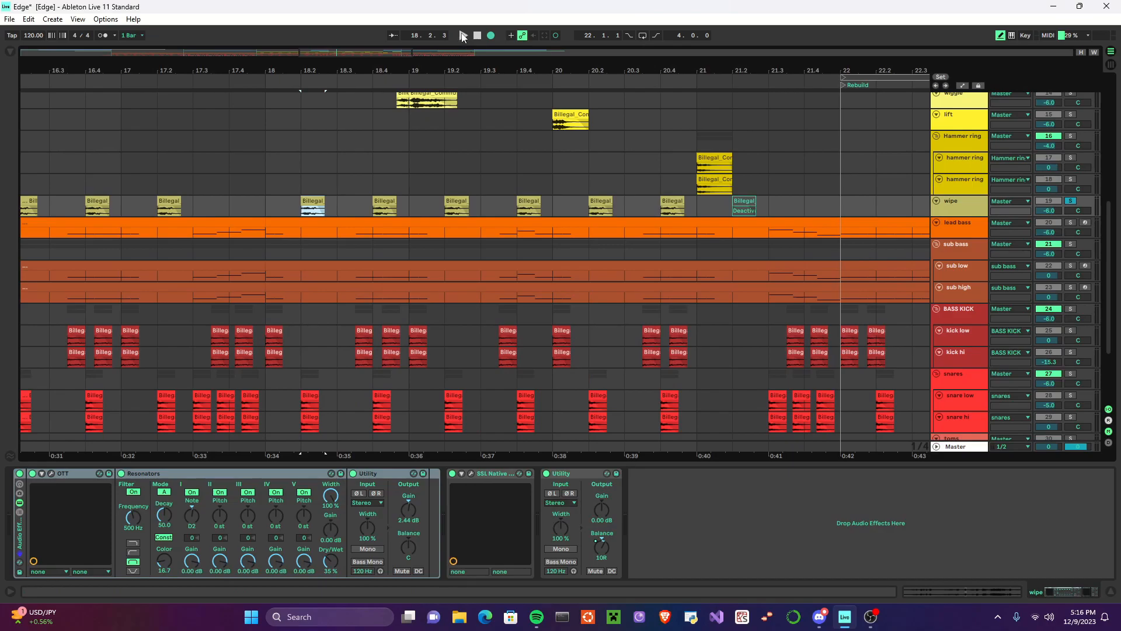
left_click(463, 36)
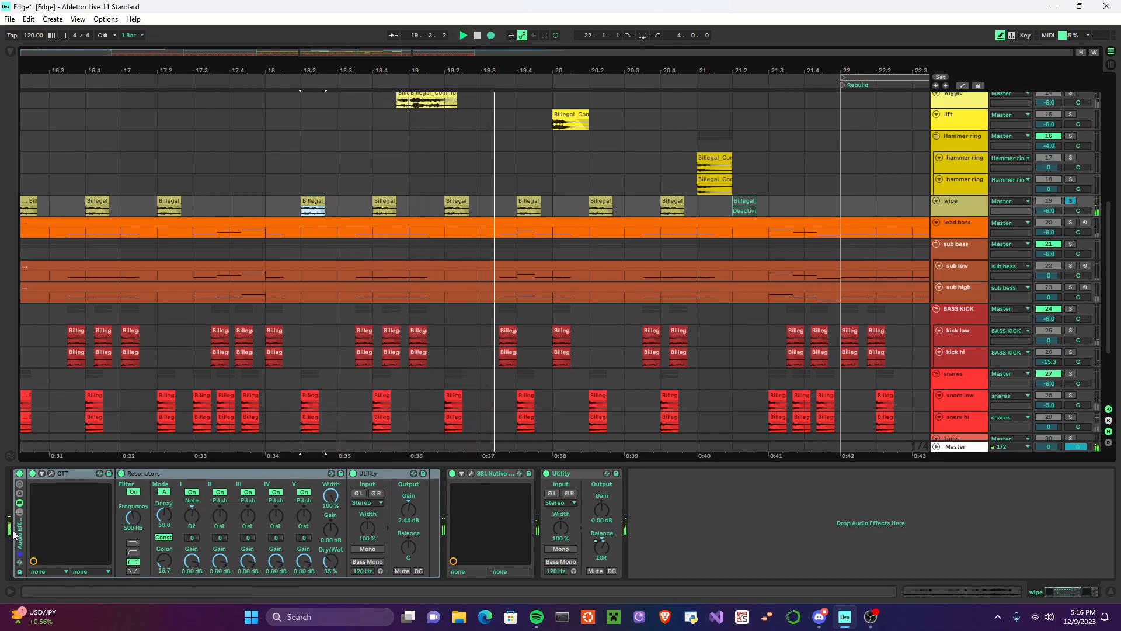
left_click(19, 473)
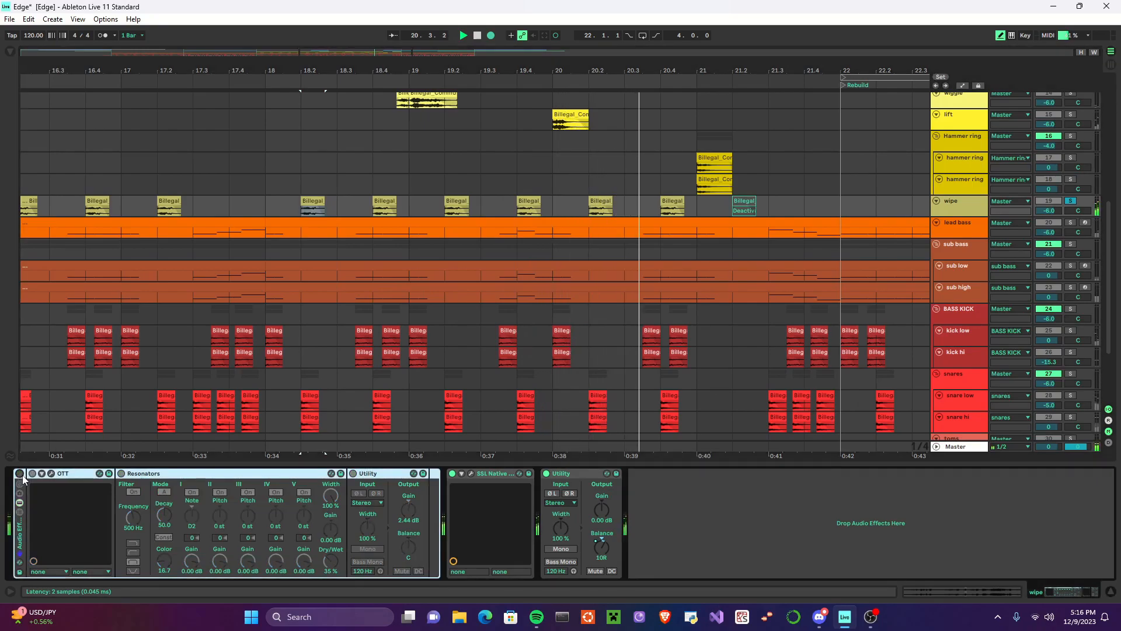
left_click(20, 473)
left_click(478, 36)
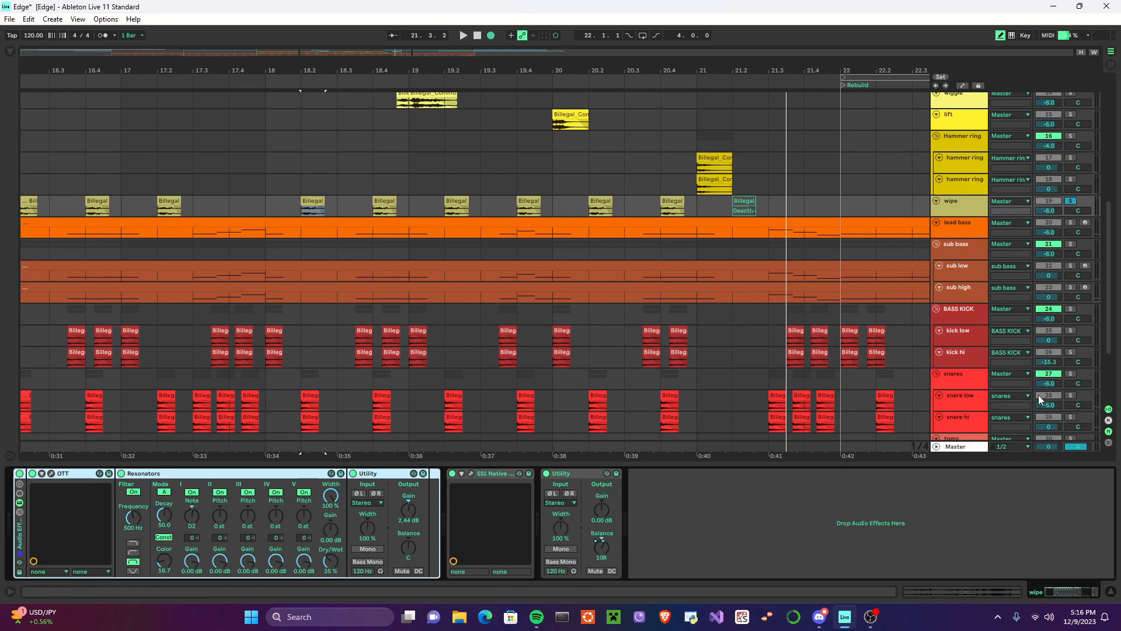
Step: Solo the snares group alongside wipe, play both from 18.2, and clear the solos
left_click(1072, 374)
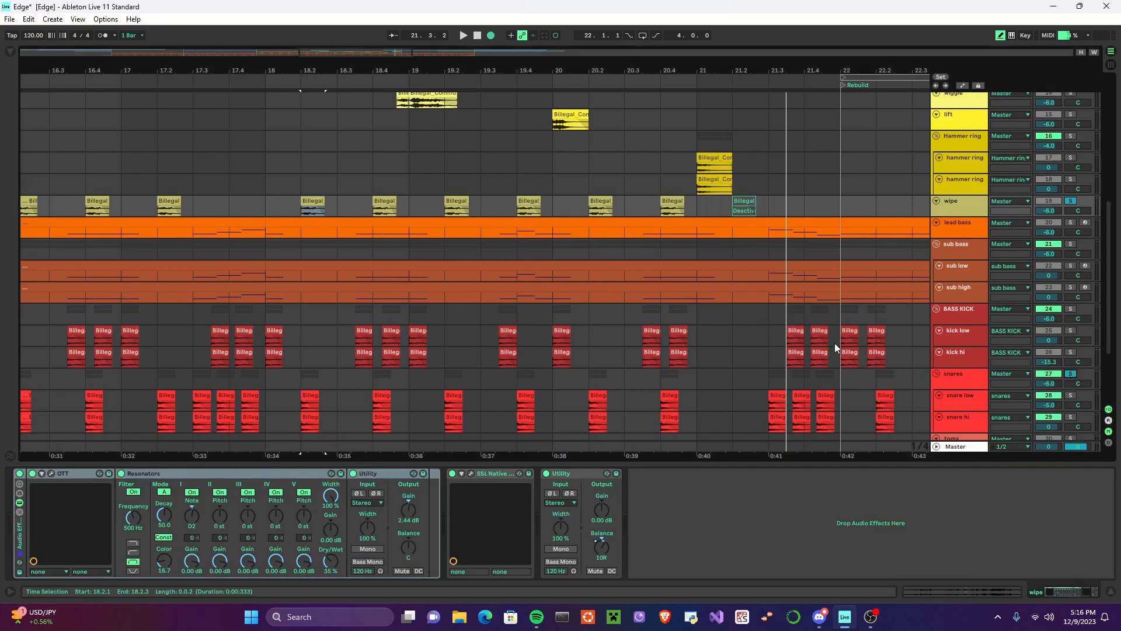
left_click(301, 183)
left_click(464, 35)
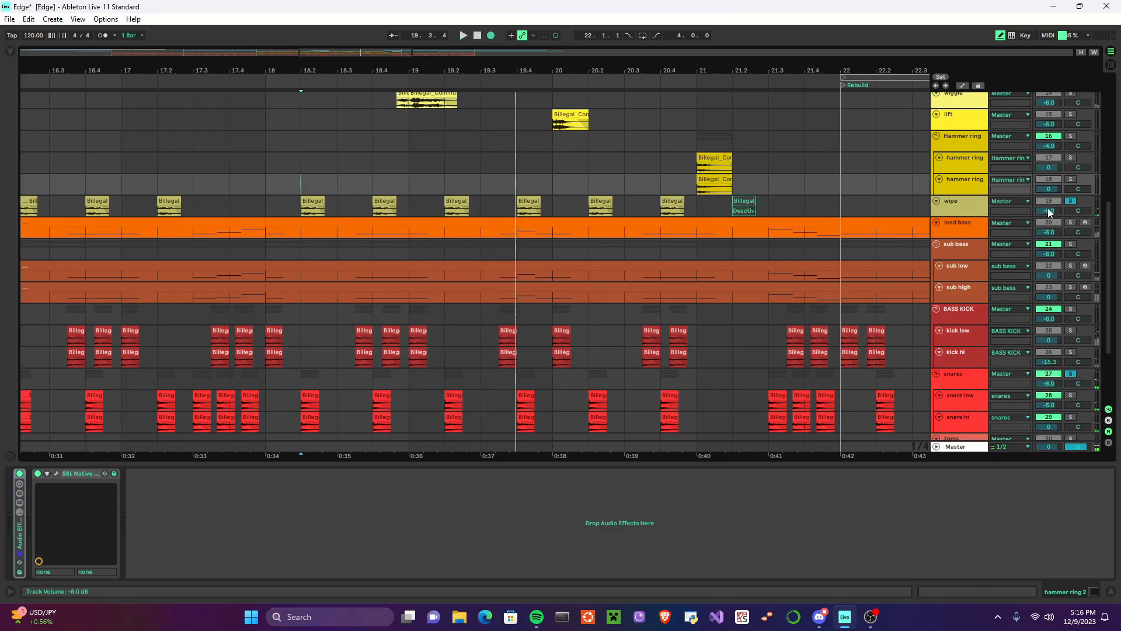
left_click(1071, 200)
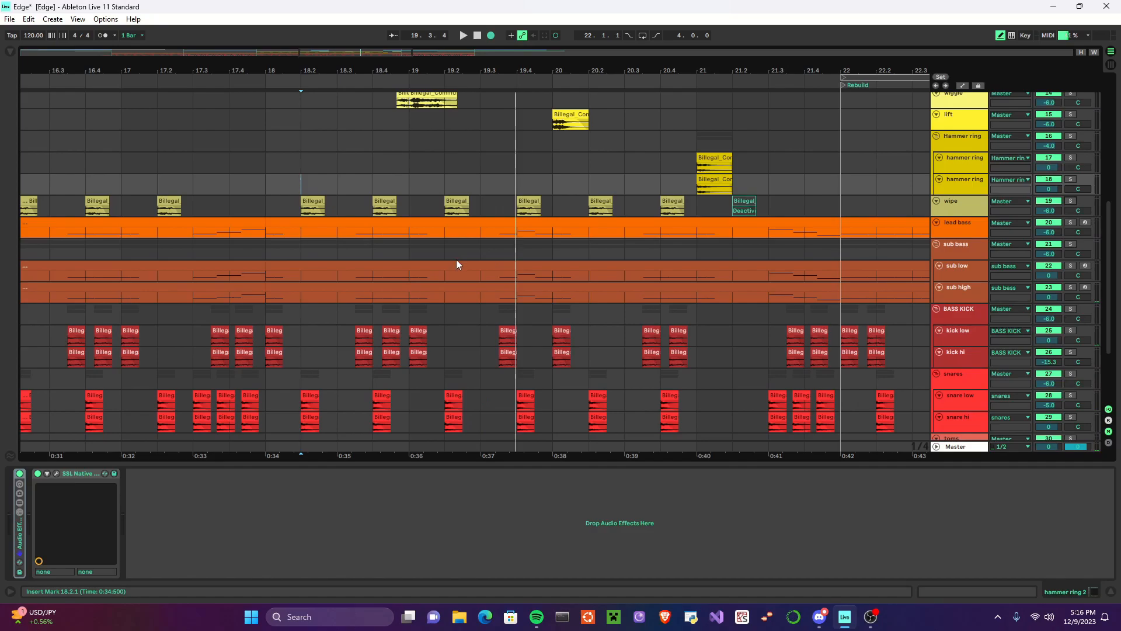
Step: Survey the full arrangement from Intro to Outro, across the tracks from Original Sample to Low Hat
scroll(518, 223, "down", 2)
scroll(501, 264, "up", 3)
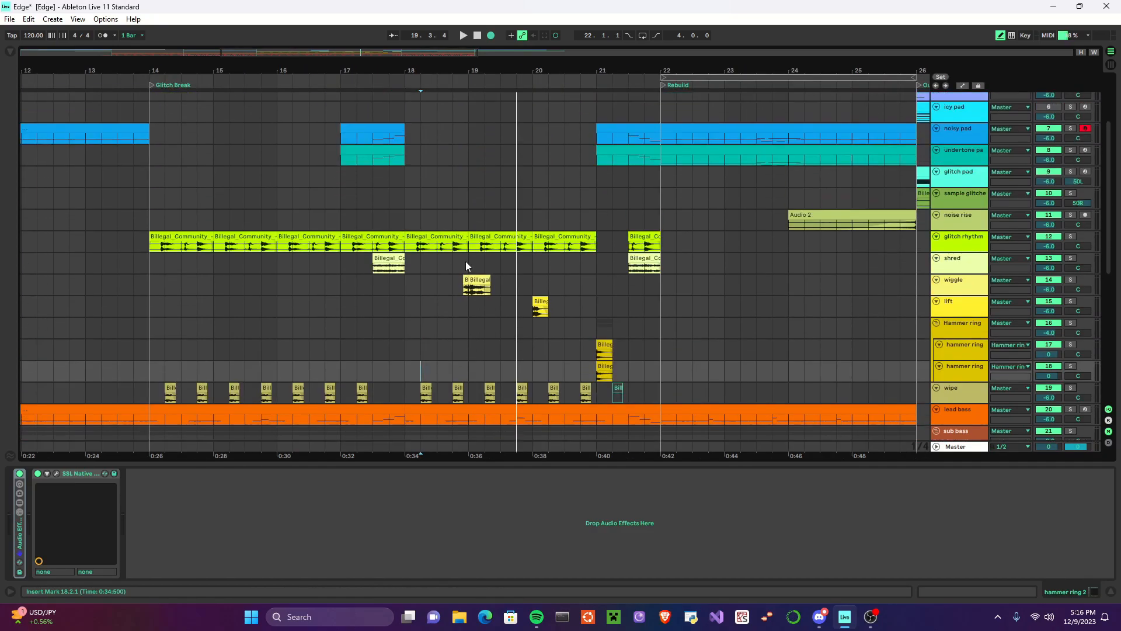
scroll(455, 263, "up", 3)
scroll(439, 251, "down", 1)
scroll(435, 269, "up", 2)
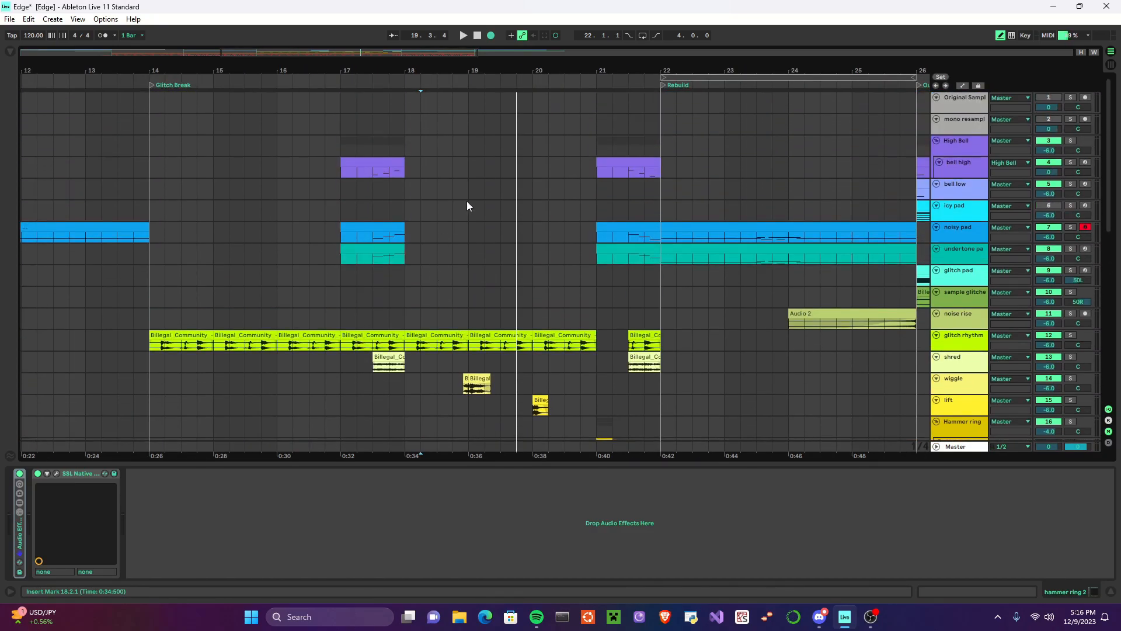
scroll(415, 237, "down", 2)
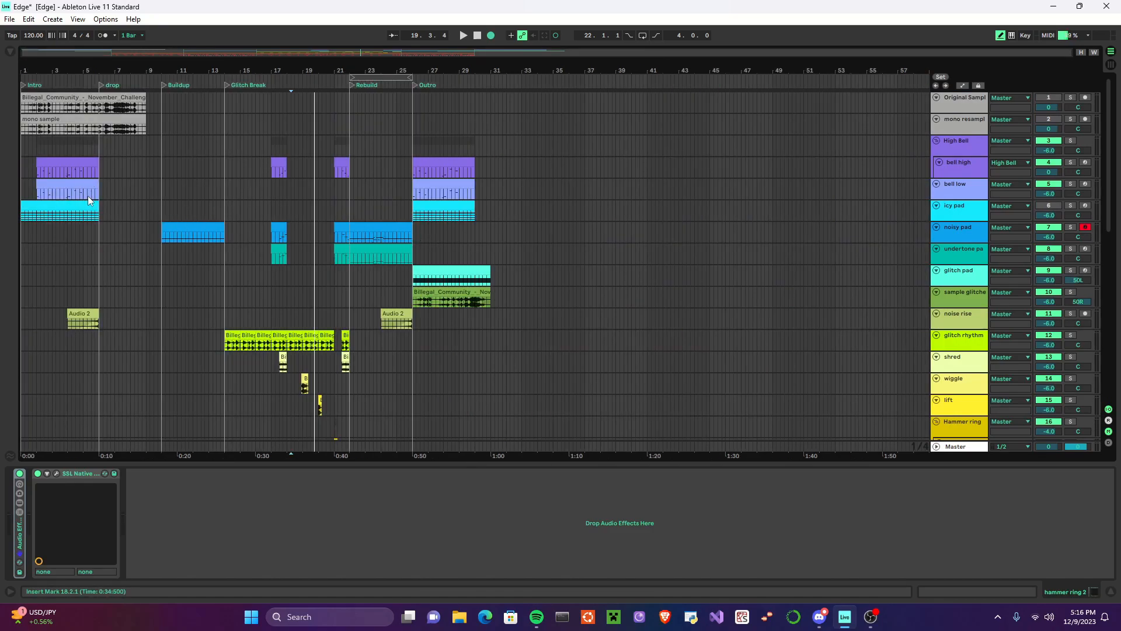
scroll(204, 262, "down", 10)
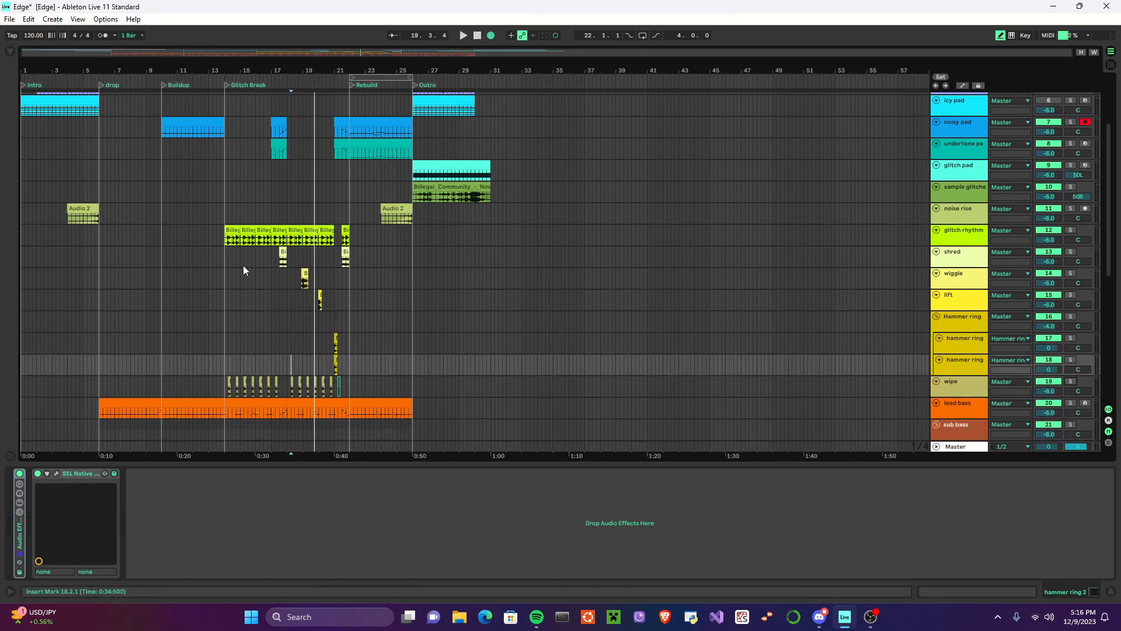
scroll(237, 321, "down", 4)
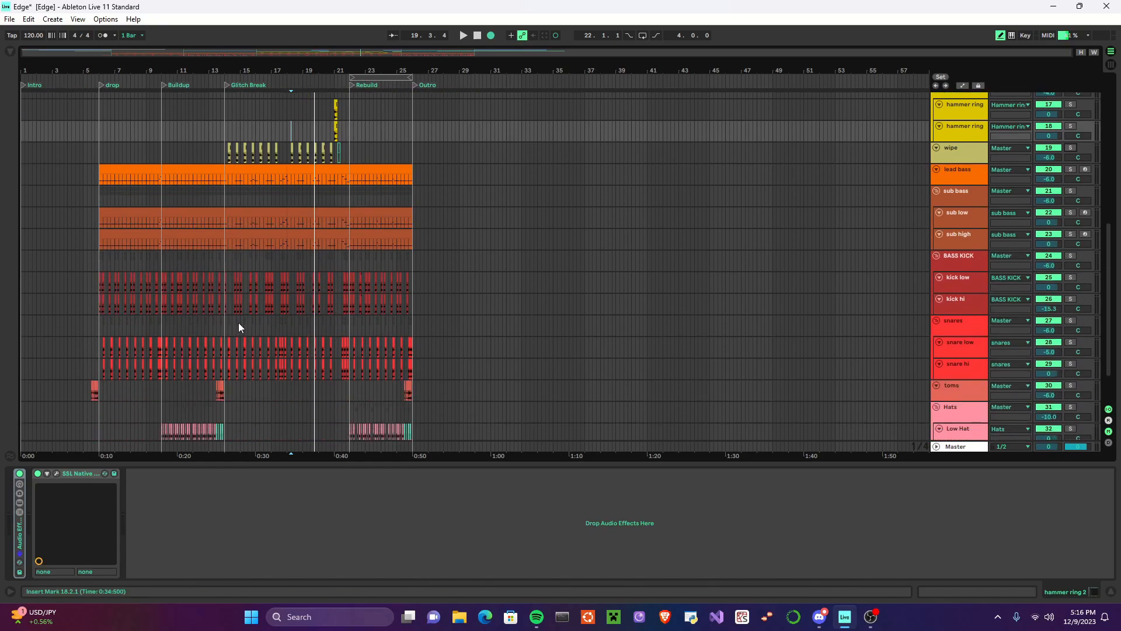
scroll(257, 342, "up", 4)
scroll(272, 269, "up", 10)
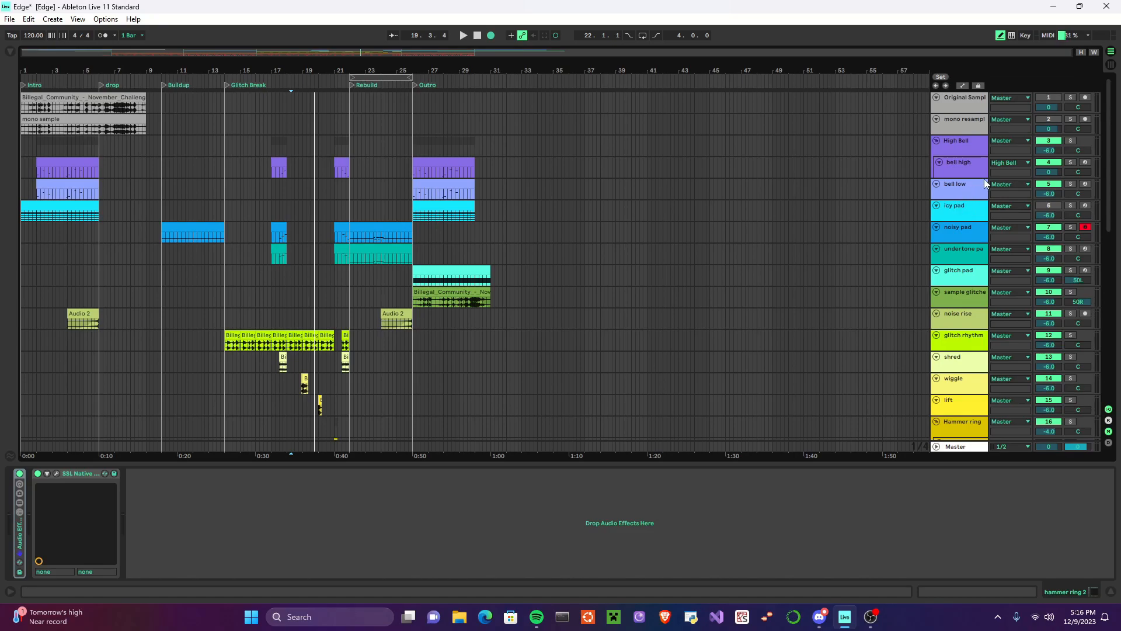
Step: Open icy pad's Intro clip and device chain, and examine the looped slice of the November Challenge sample up close
left_click(49, 205)
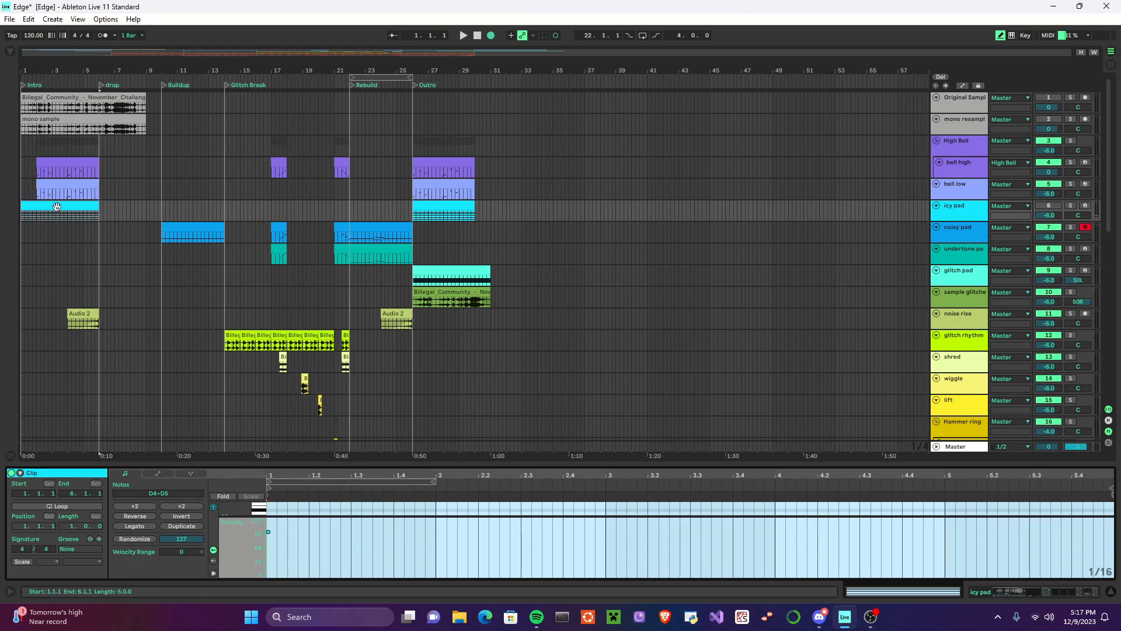
left_click(968, 215)
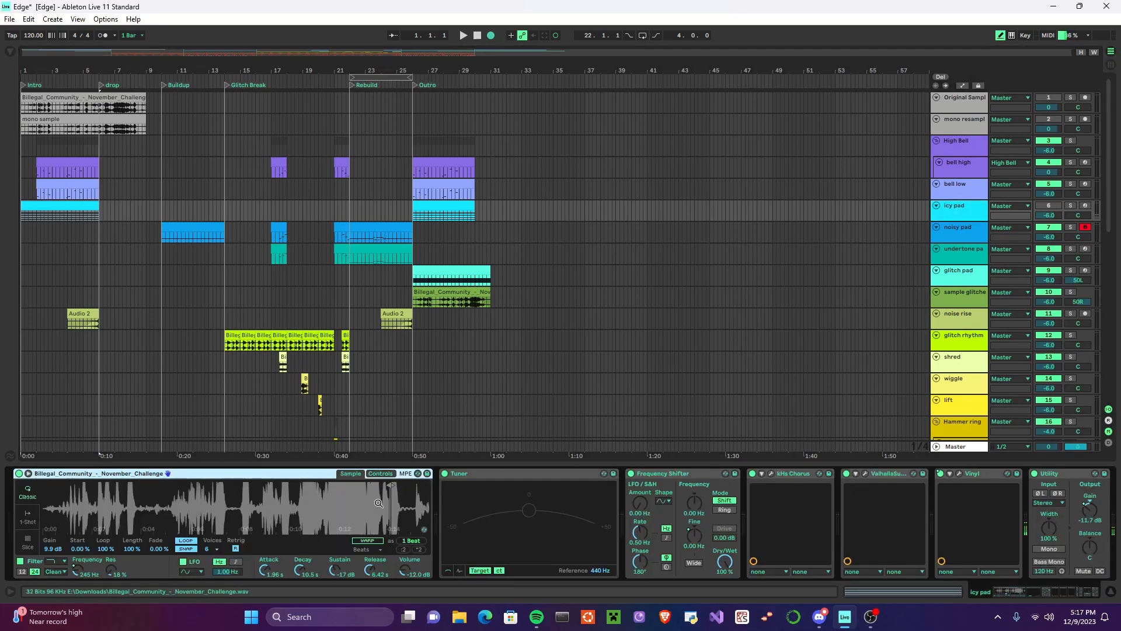
left_click_drag(379, 518, 354, 506)
left_click_drag(171, 514, 197, 483)
left_click_drag(88, 508, 133, 514)
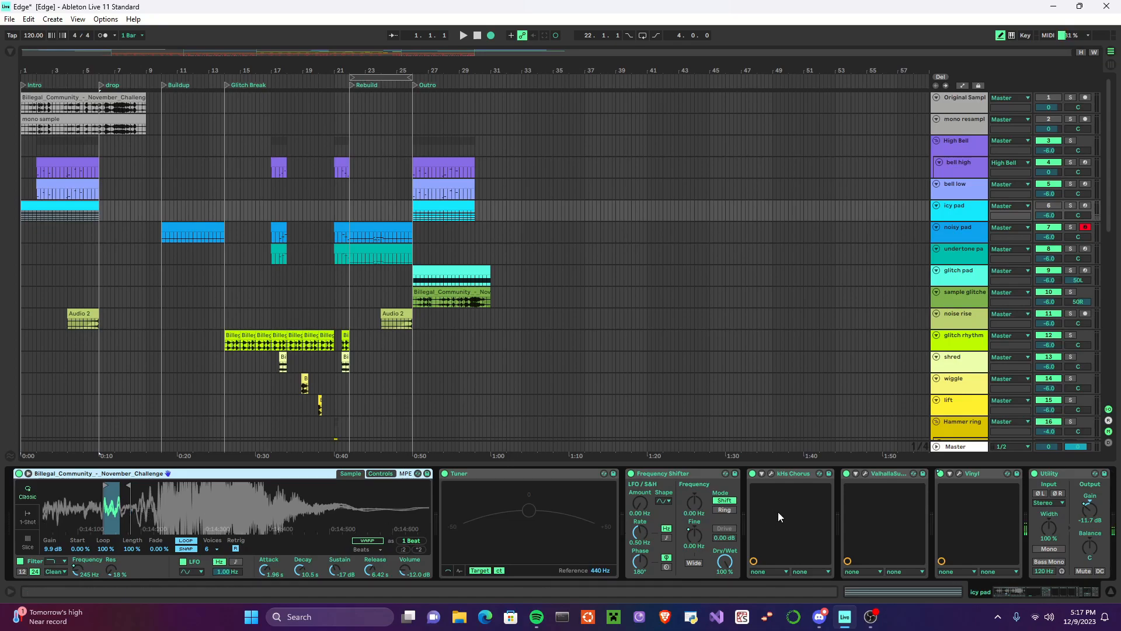
Step: Inspect the Valhalla and Vinyl effects on icy pad, viewing Vinyl's settings in its plug-in window
left_click(887, 473)
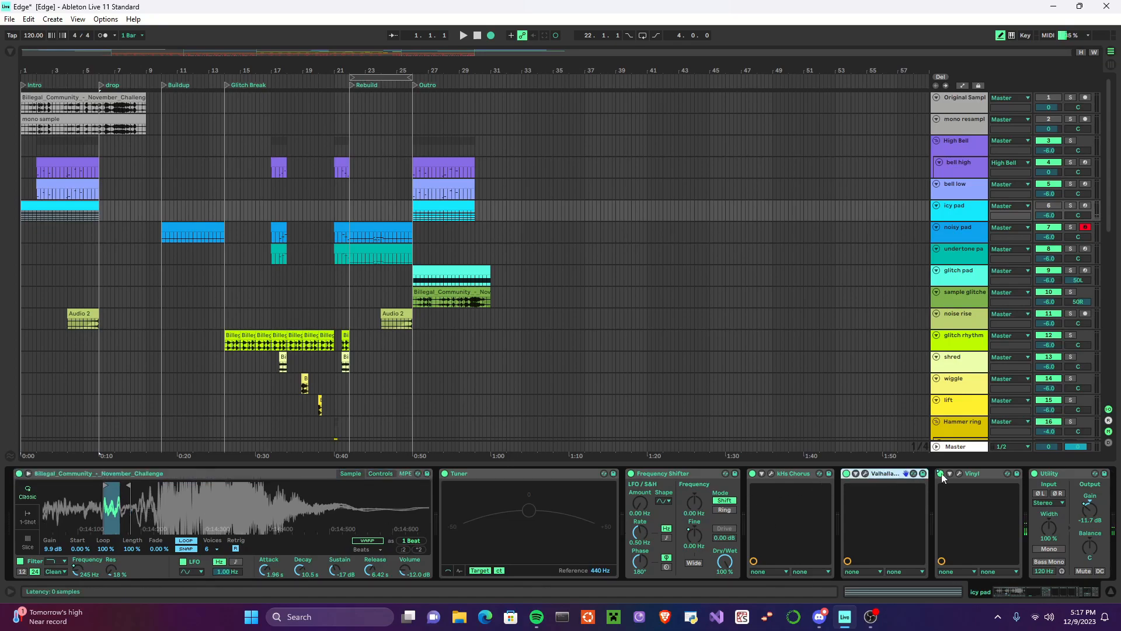
left_click(976, 474)
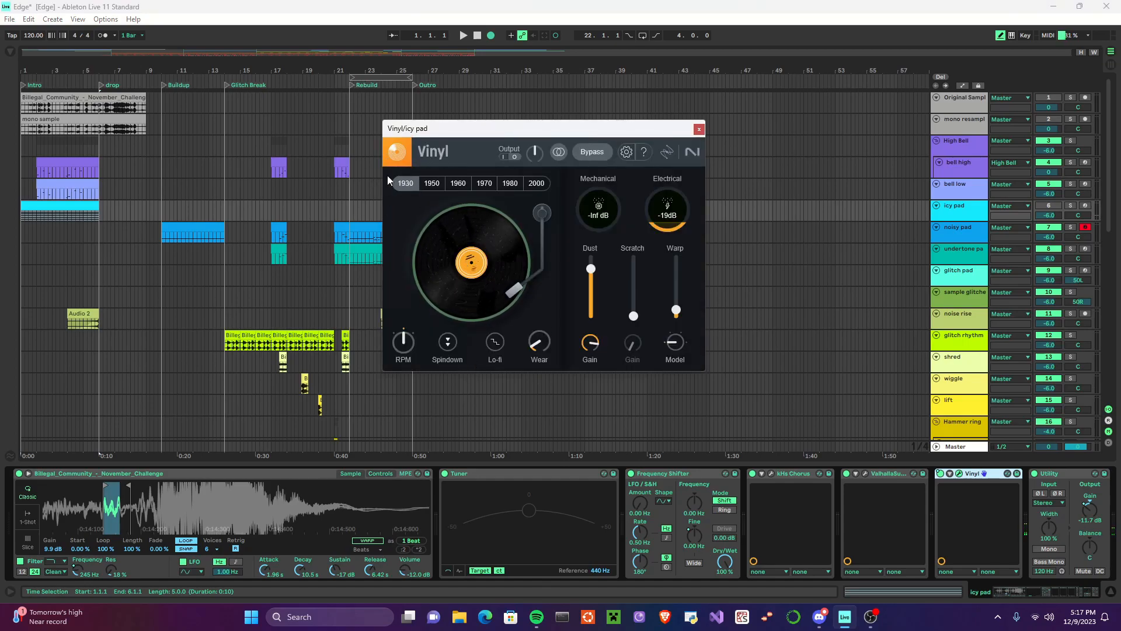
left_click(703, 132)
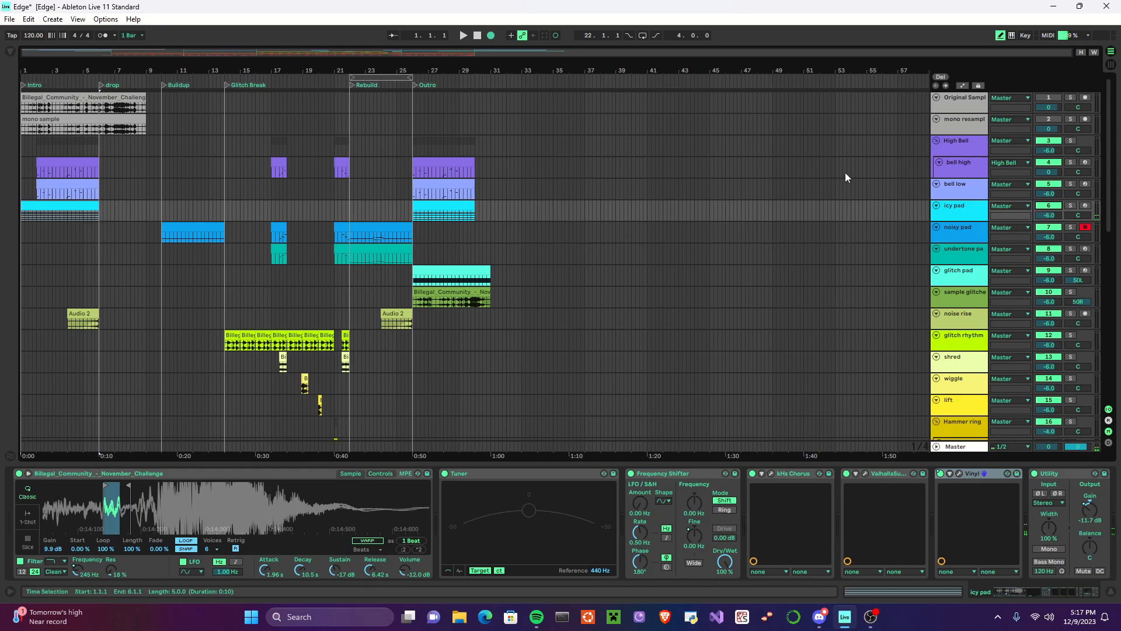
Step: Bypass icy pad's effects from Frequency Shifter through Vinyl, and play the Intro briefly from the start
left_click(709, 476)
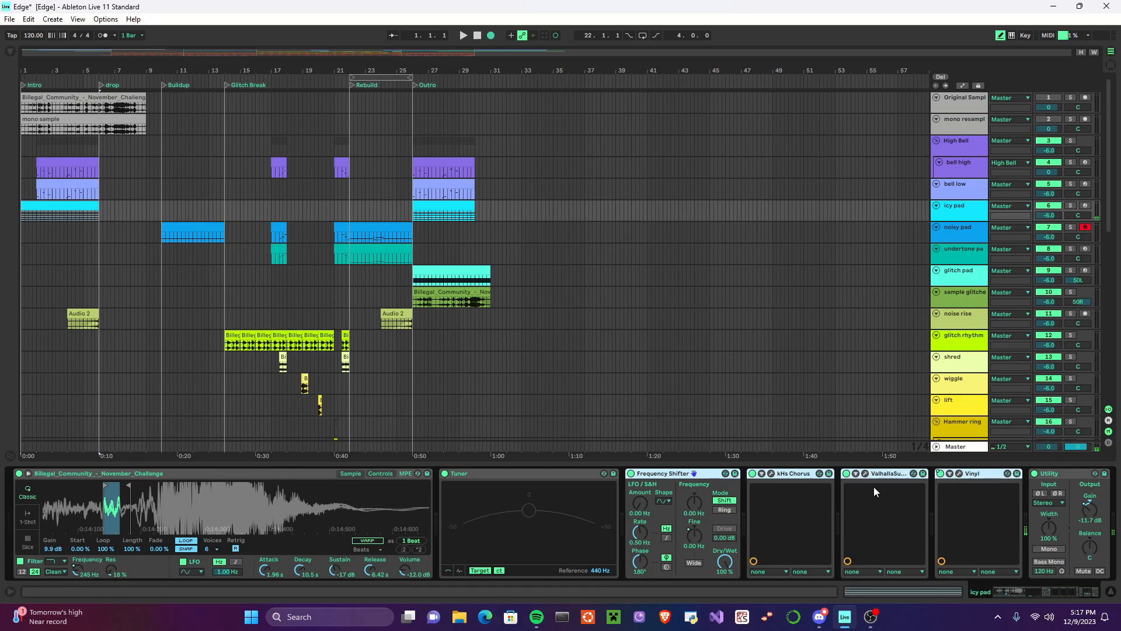
left_click(464, 35)
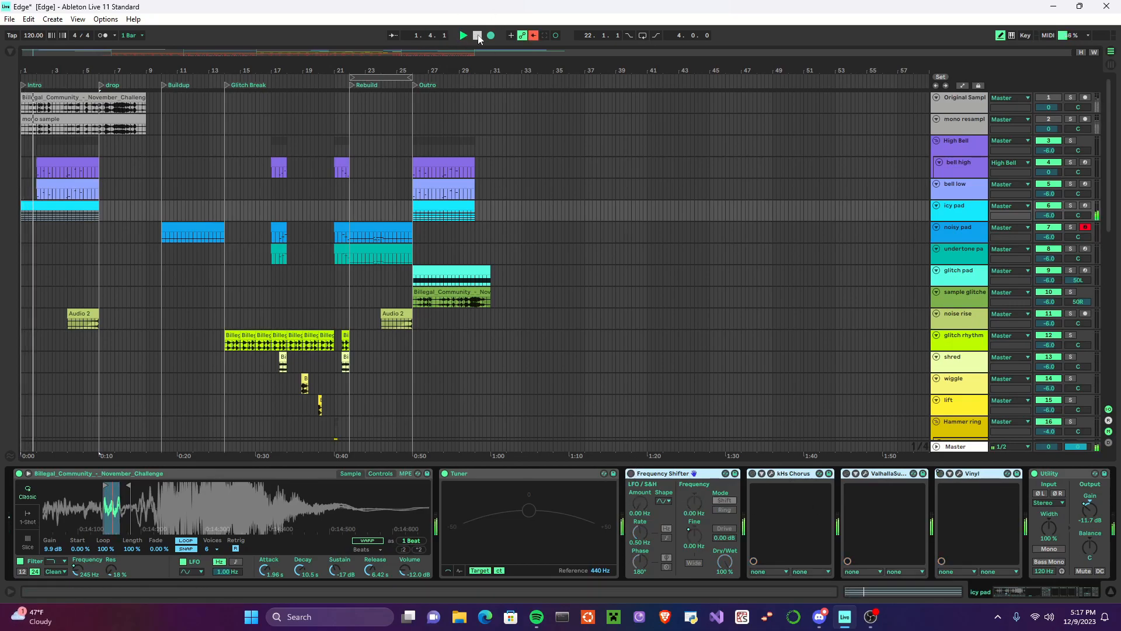
left_click(477, 36)
Step: Solo icy pad and play it from the start, re-enabling Frequency Shifter, kHs Chorus, Valhalla and Vinyl during playback
left_click(1070, 206)
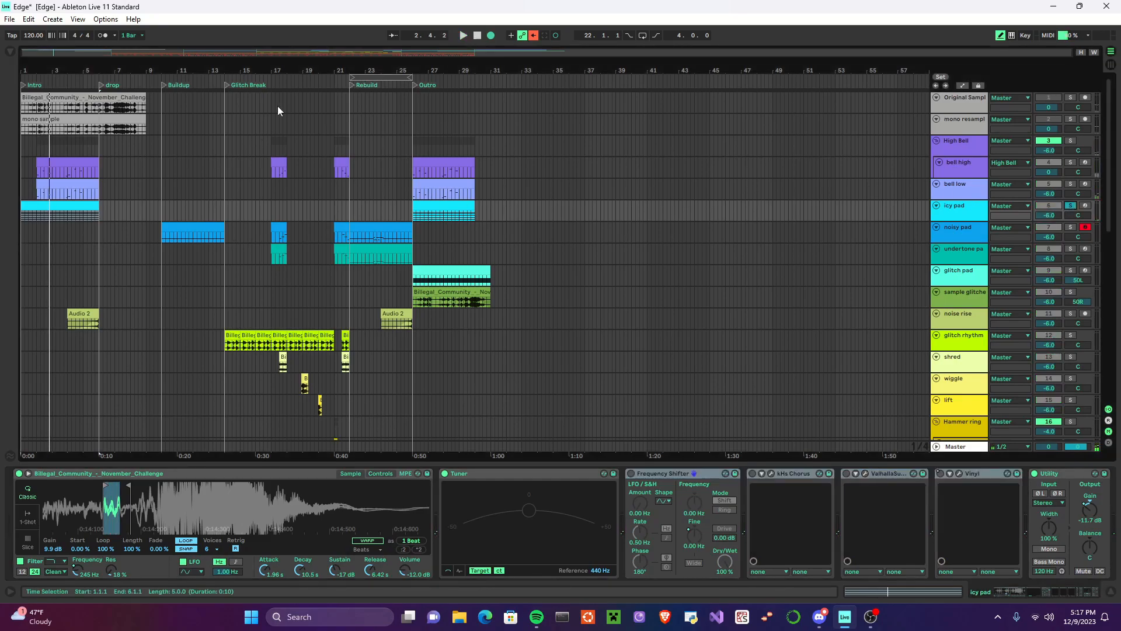
left_click(464, 36)
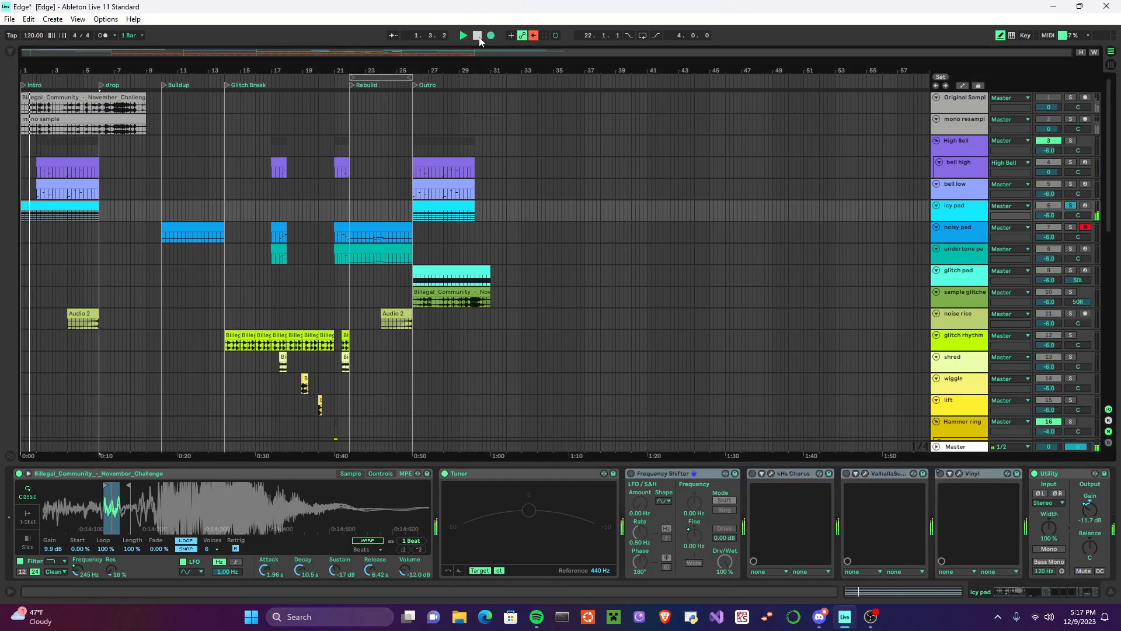
left_click(630, 474)
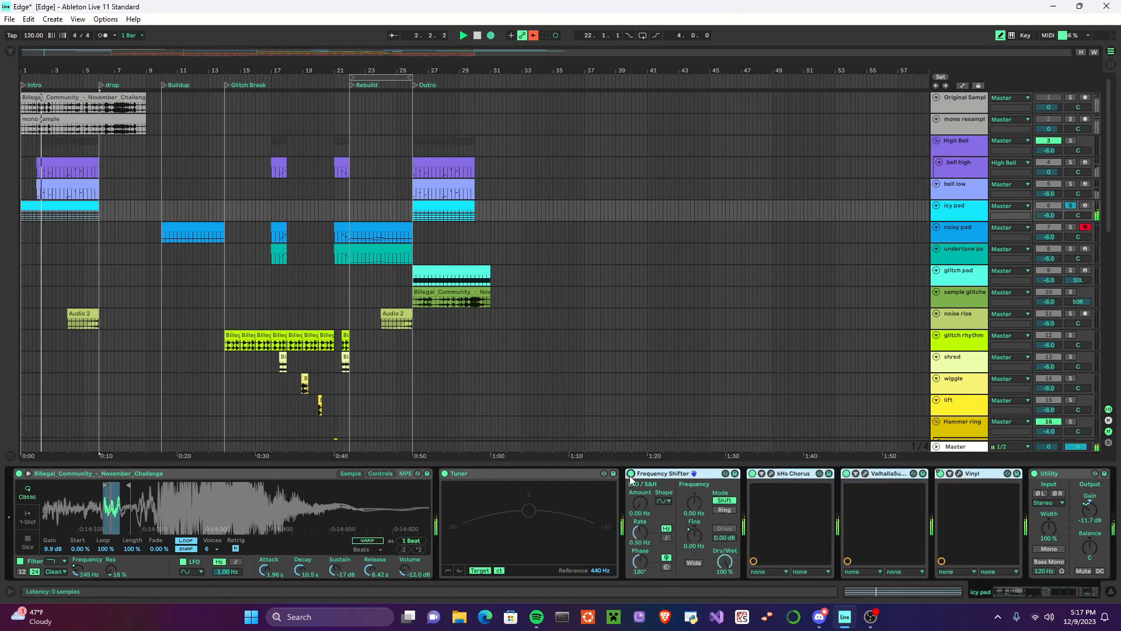
left_click(478, 37)
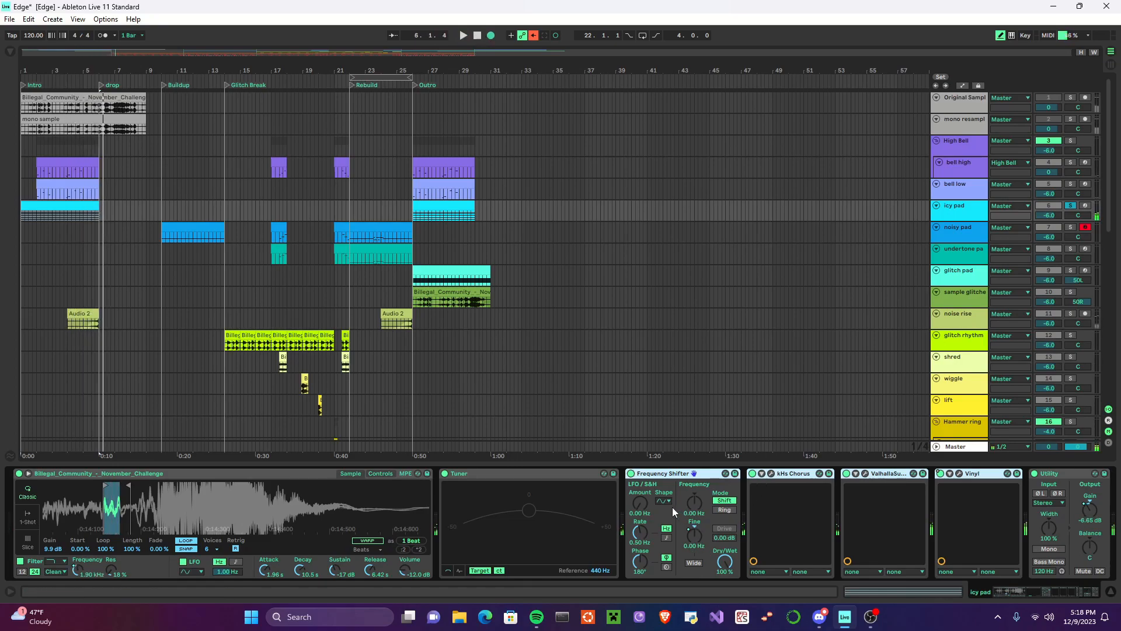
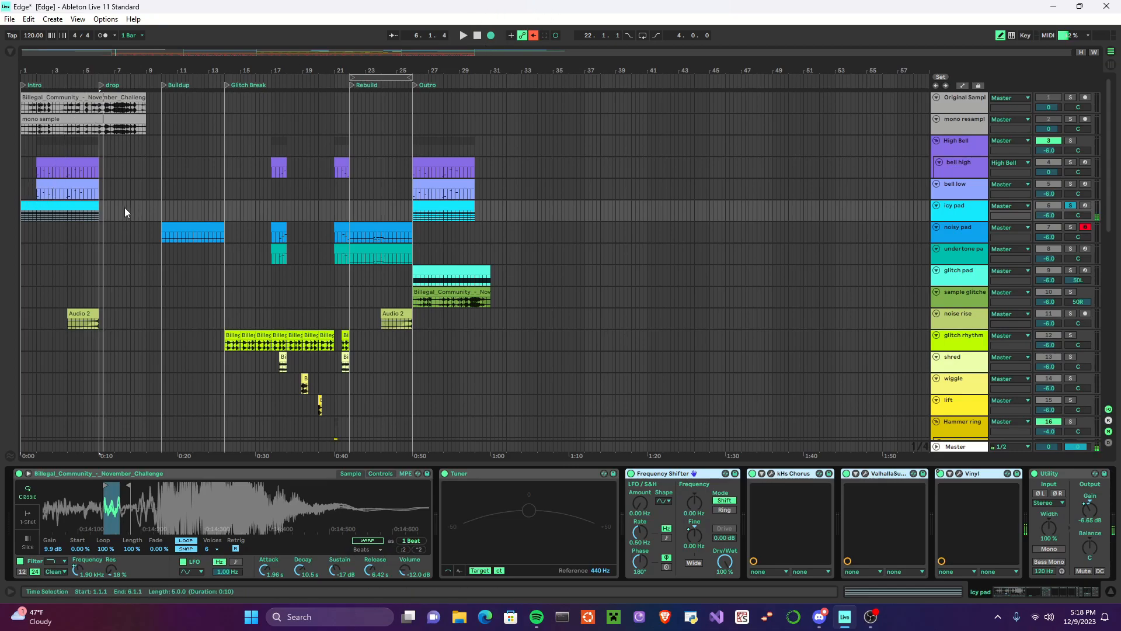
Step: Open bell low's device chain, unfold its Instrument Rack and look through the devices inside
left_click(34, 168)
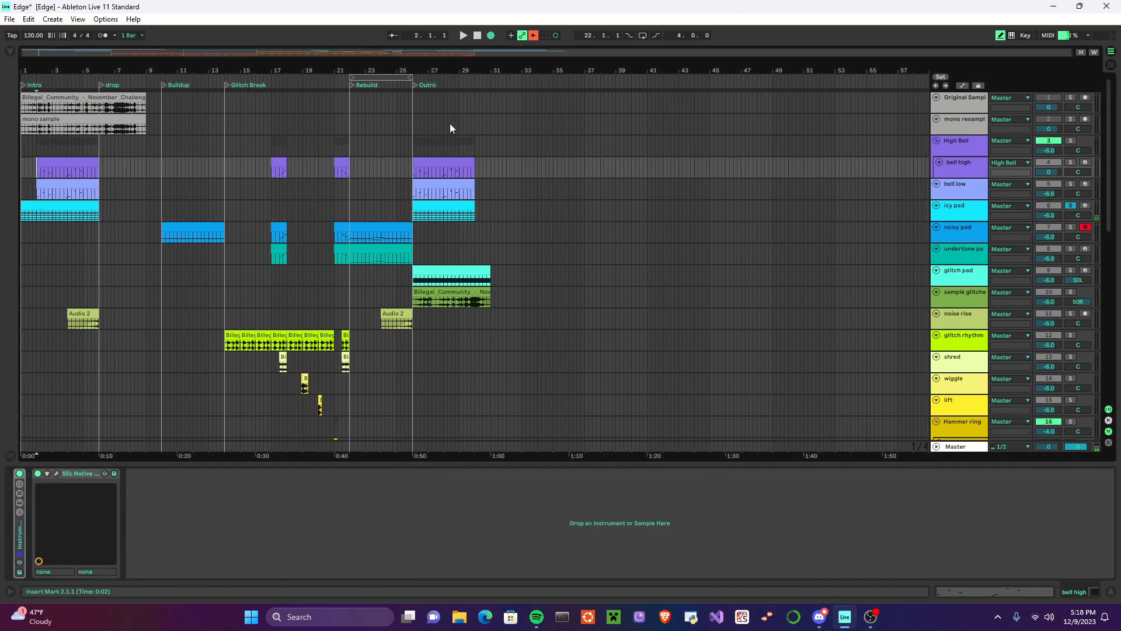
left_click(66, 183)
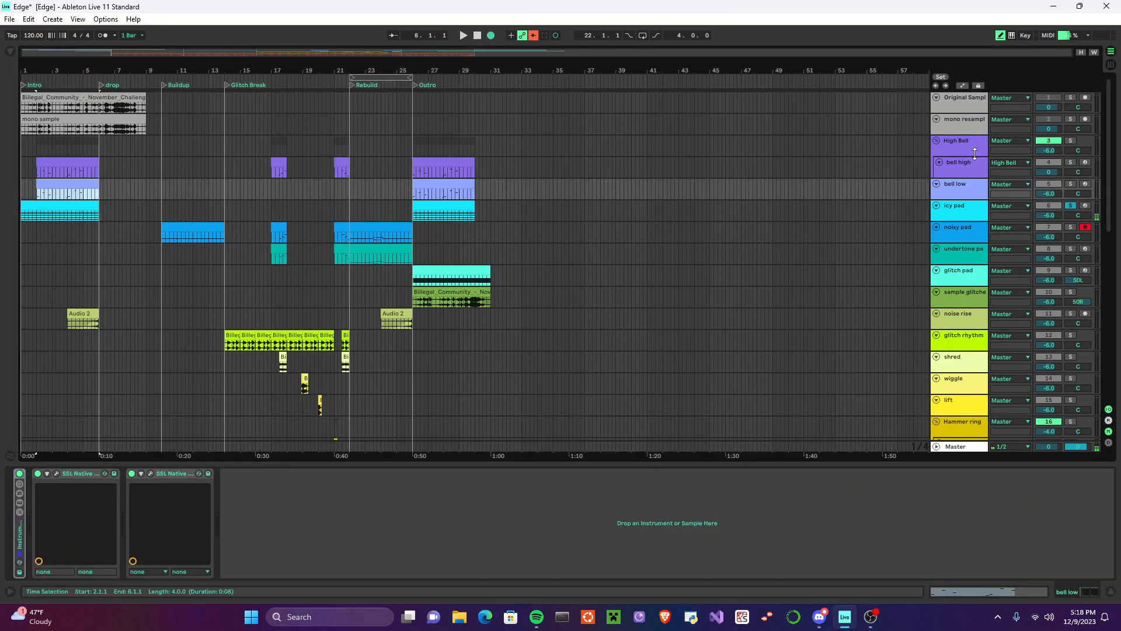
left_click(966, 187)
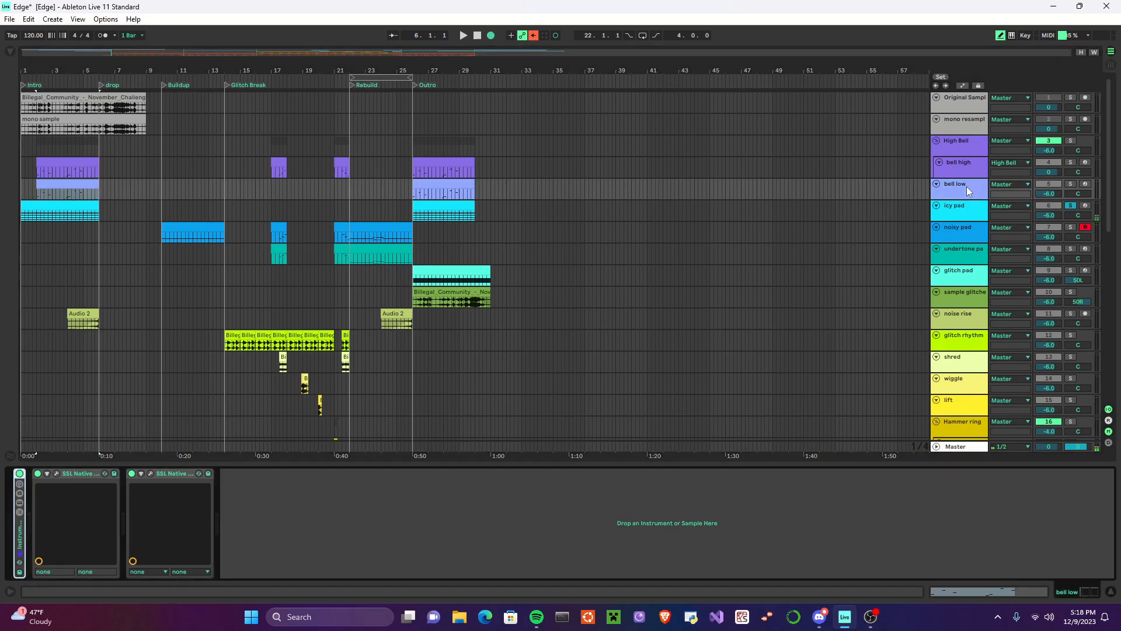
double_click(20, 546)
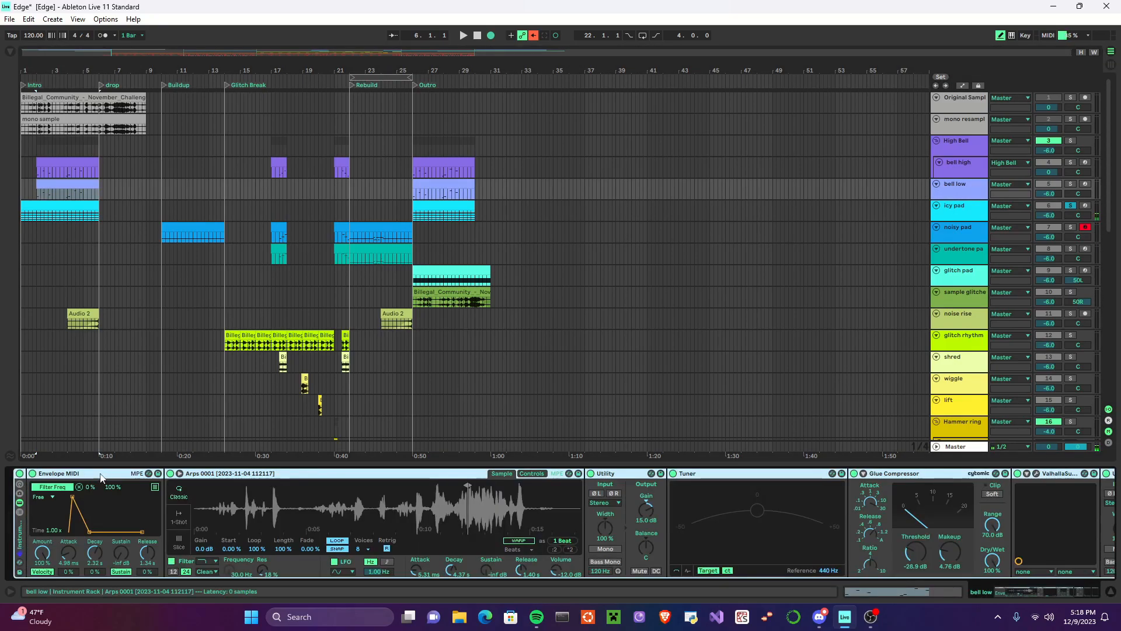
scroll(199, 517, "right", 1)
scroll(252, 513, "left", 1)
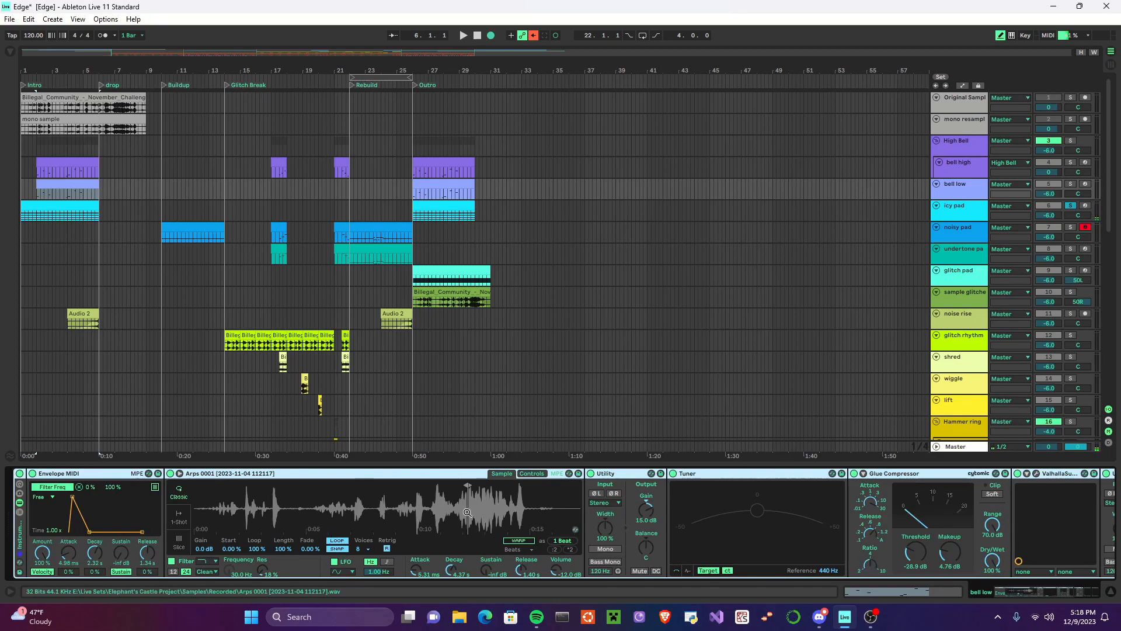
Step: Examine the looped slice of the Arps 0001 sample up close and review the remaining effects on bell low
left_click_drag(470, 519, 356, 521)
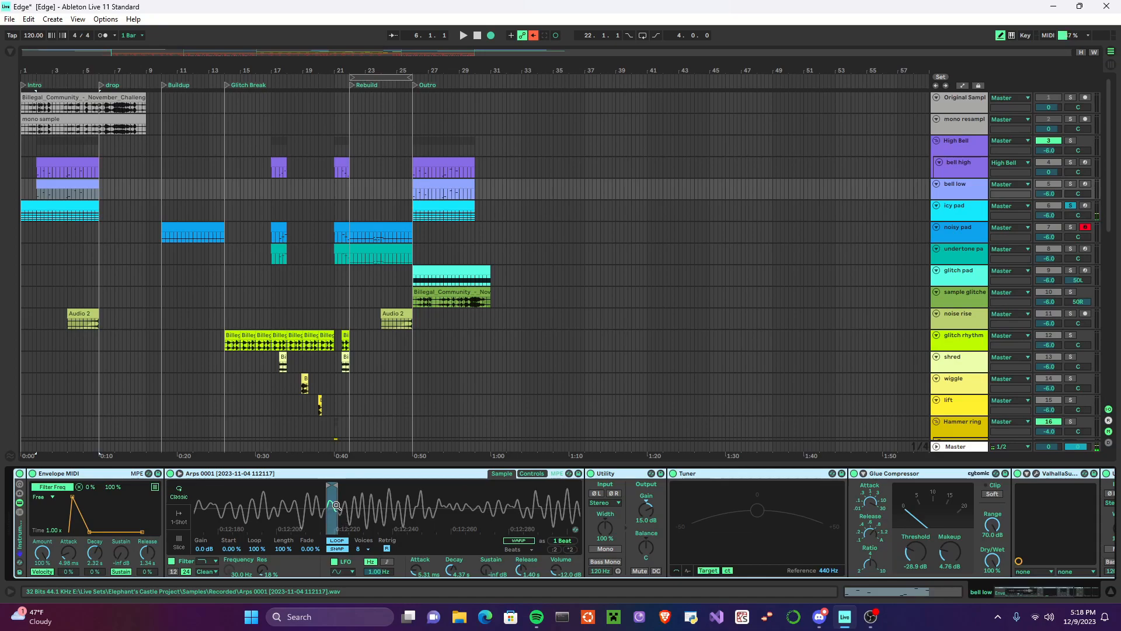
left_click_drag(328, 521, 328, 519)
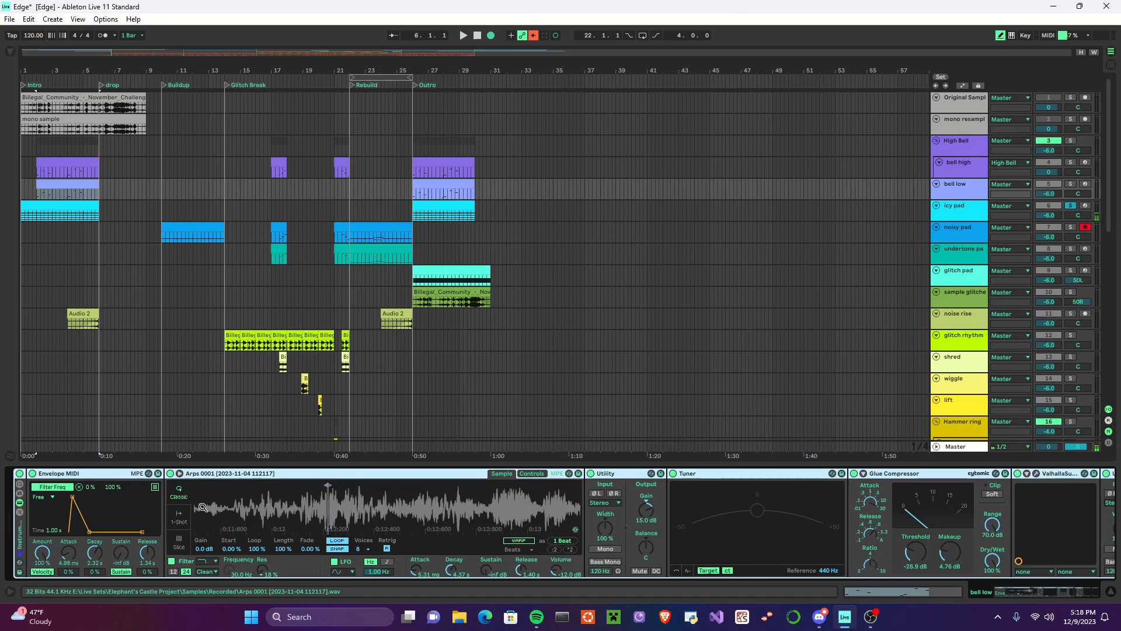
scroll(116, 502, "right", 5)
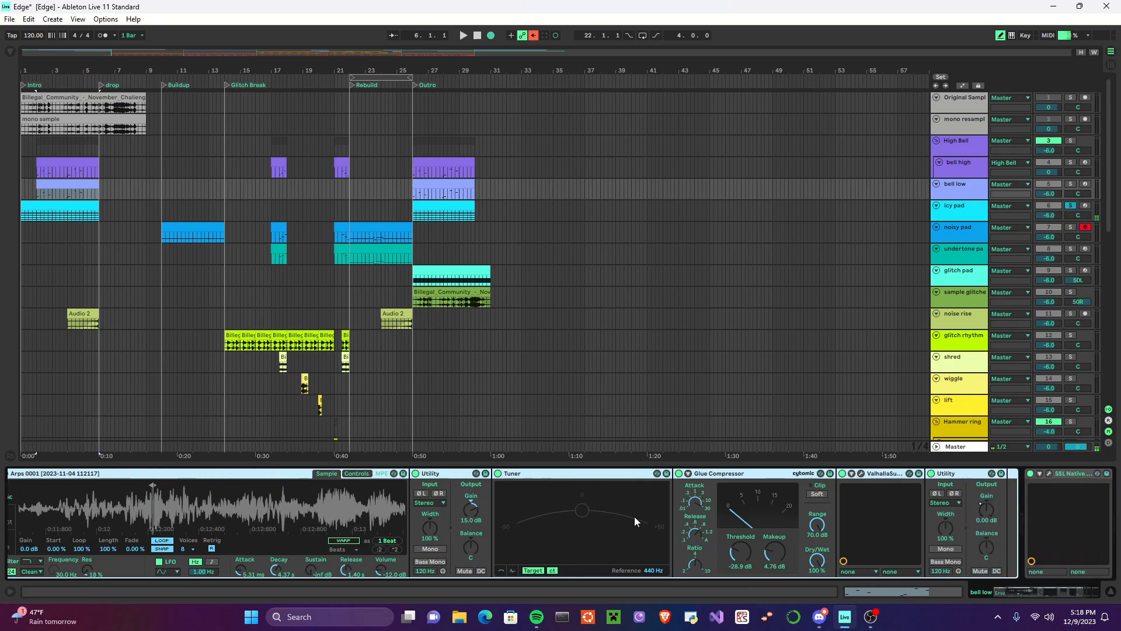
scroll(640, 516, "right", 5)
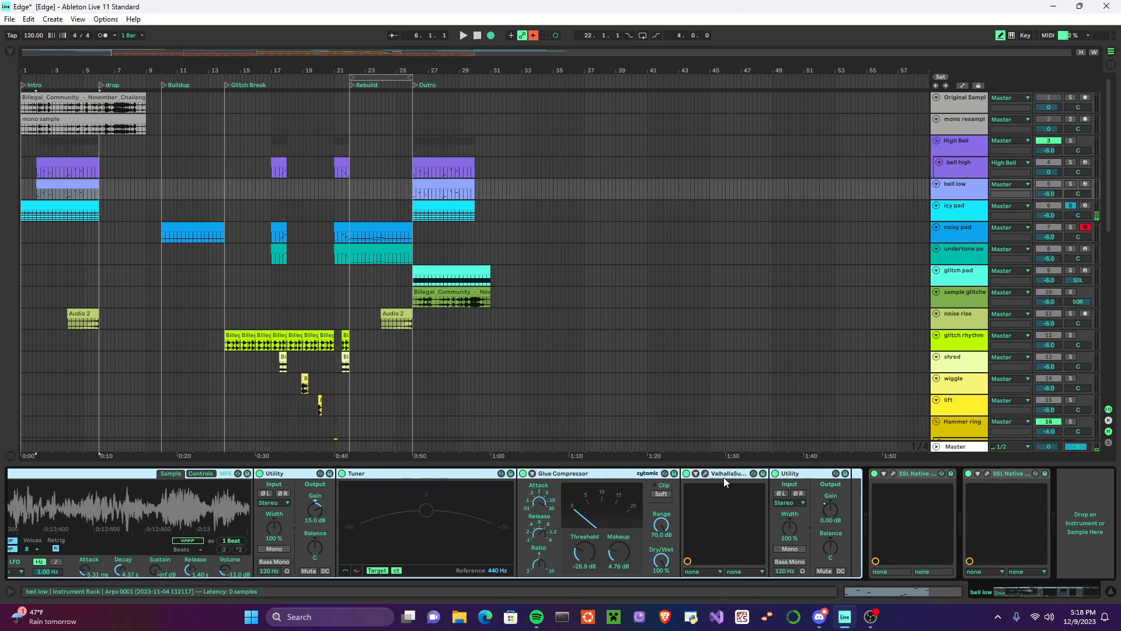
Step: Solo bell low and play its part in the Intro
left_click(1071, 184)
left_click(466, 37)
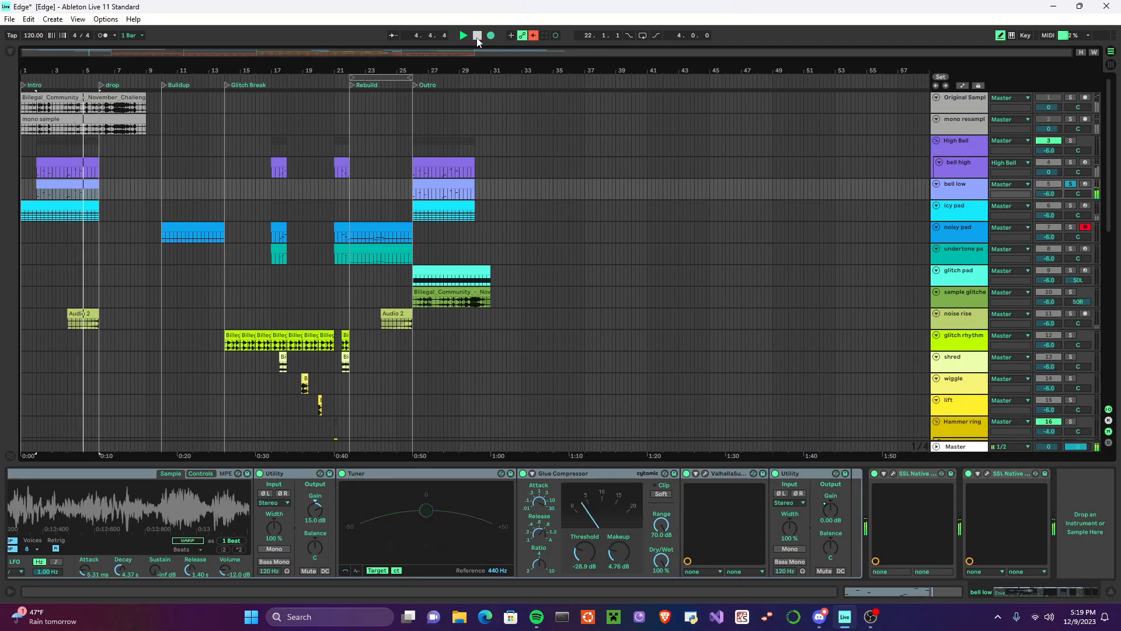
left_click(477, 36)
Step: Solo the High Bell group and play the Intro from bar 2, adding bell low to the solo
left_click(1071, 163)
left_click(1071, 140)
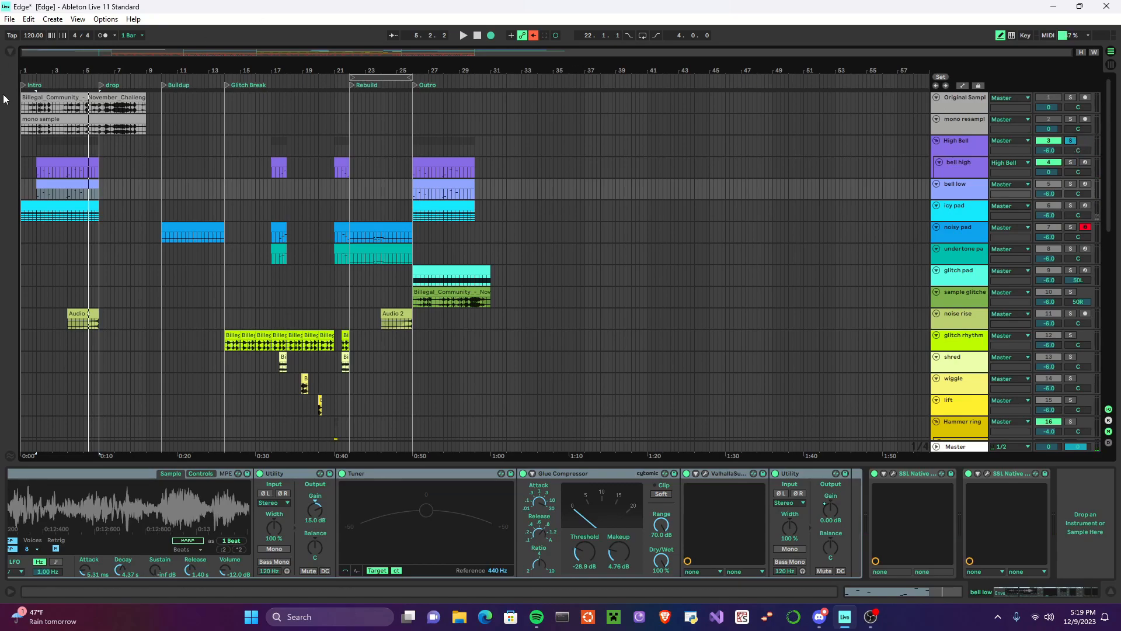
left_click(36, 172)
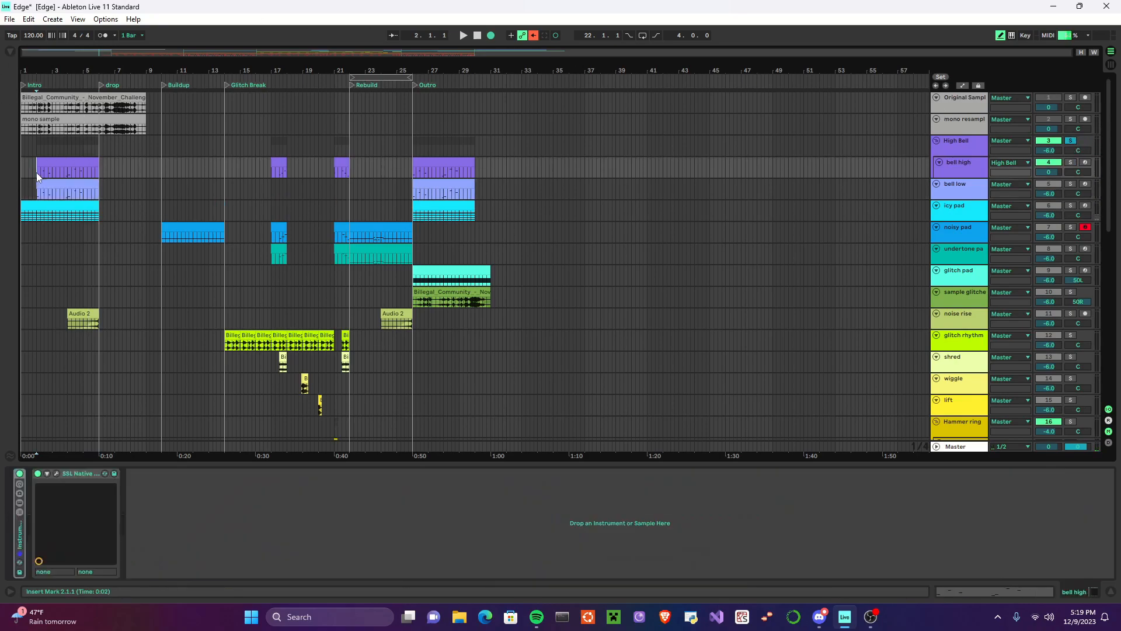
left_click(463, 36)
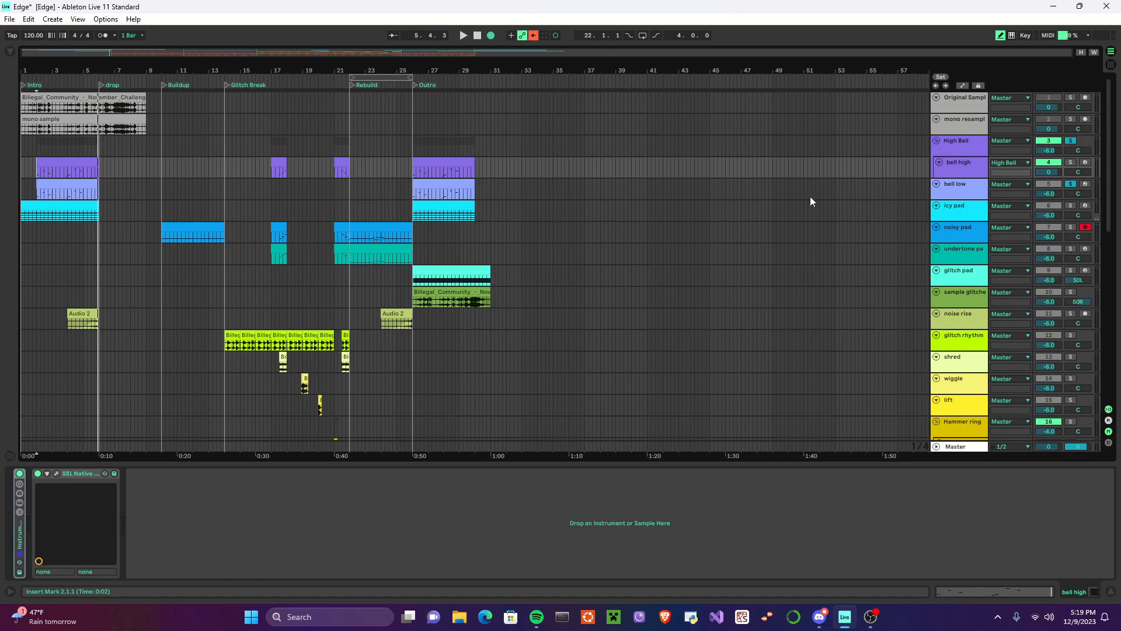
Step: Add icy pad to the soloed bells and play the Intro from the start
left_click(1071, 206)
left_click(463, 36)
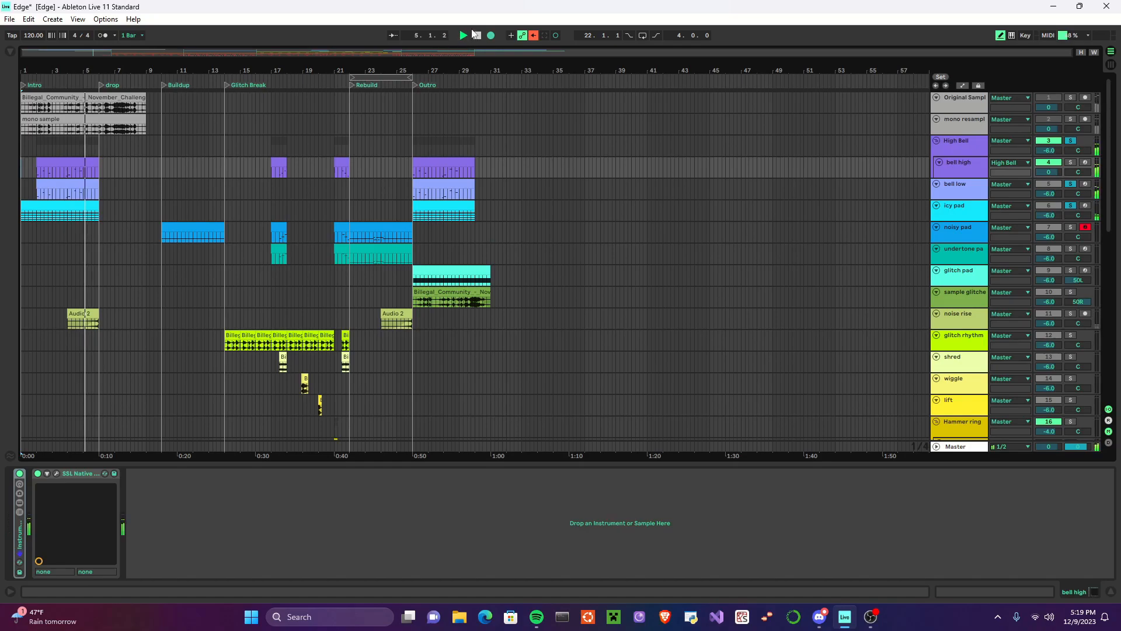
left_click(477, 36)
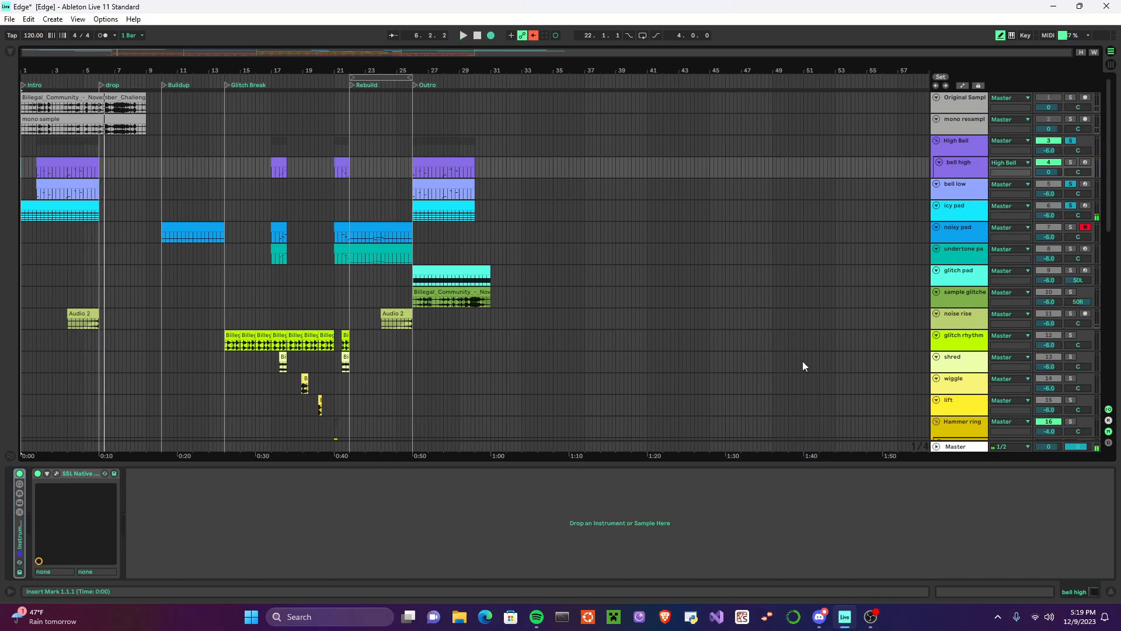
Step: Clear the solos on icy pad and the bells, and select the noise rise track to show its effects
left_click(958, 325)
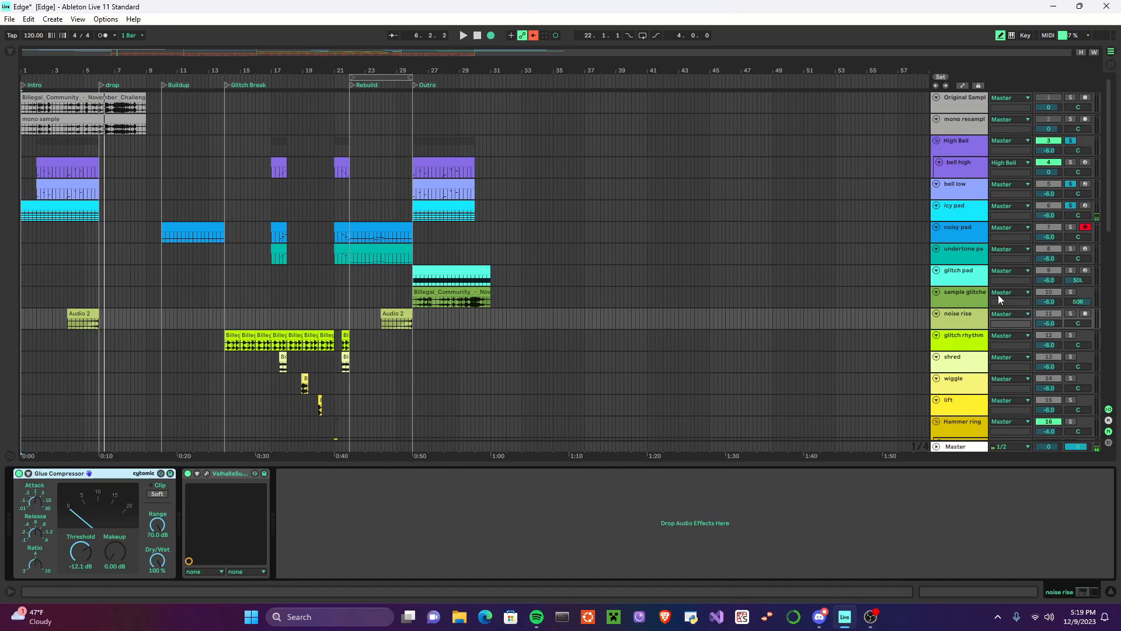
left_click(1073, 207)
left_click(970, 320)
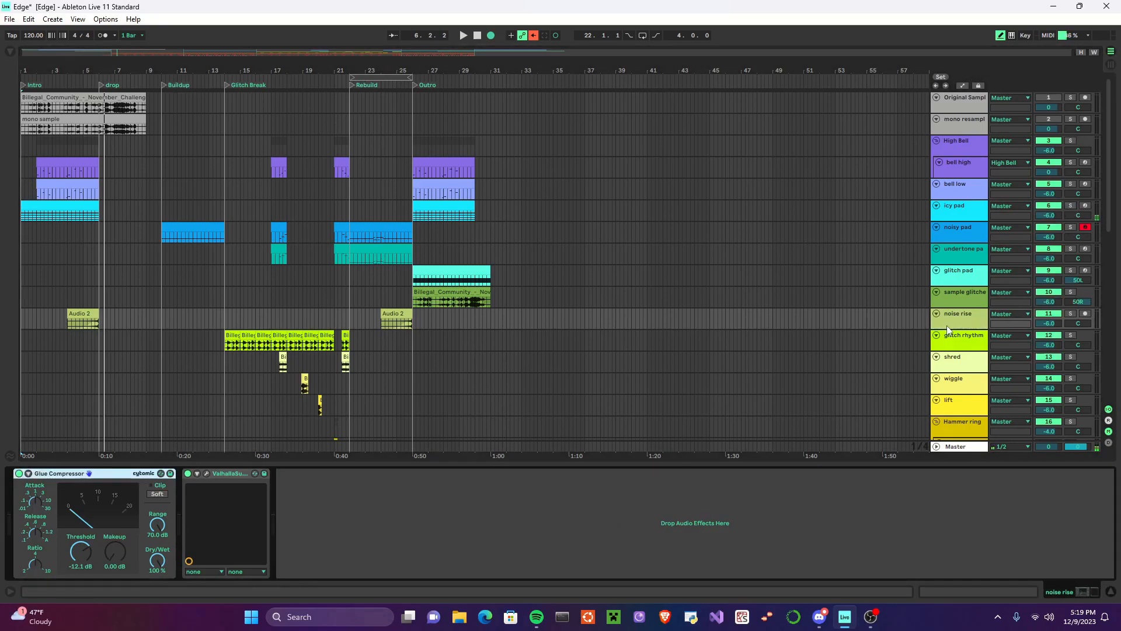
Step: Open noise rise's Audio 2 clip in the Intro, solo the track and play the clip
scroll(202, 315, "down", 5)
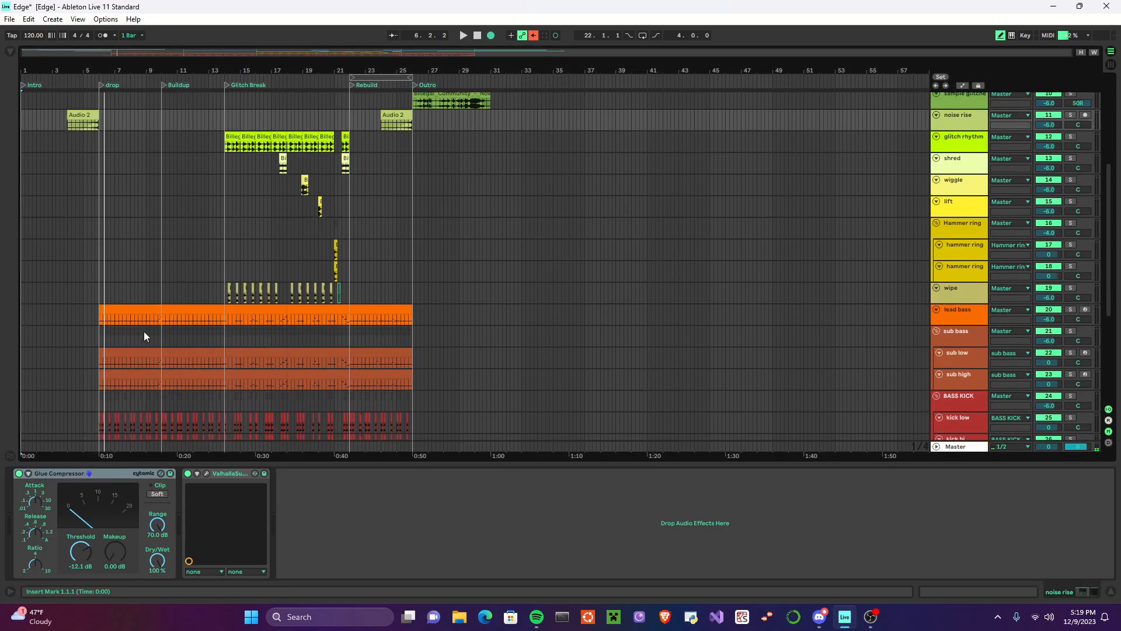
scroll(170, 374, "down", 3)
scroll(233, 408, "down", 3)
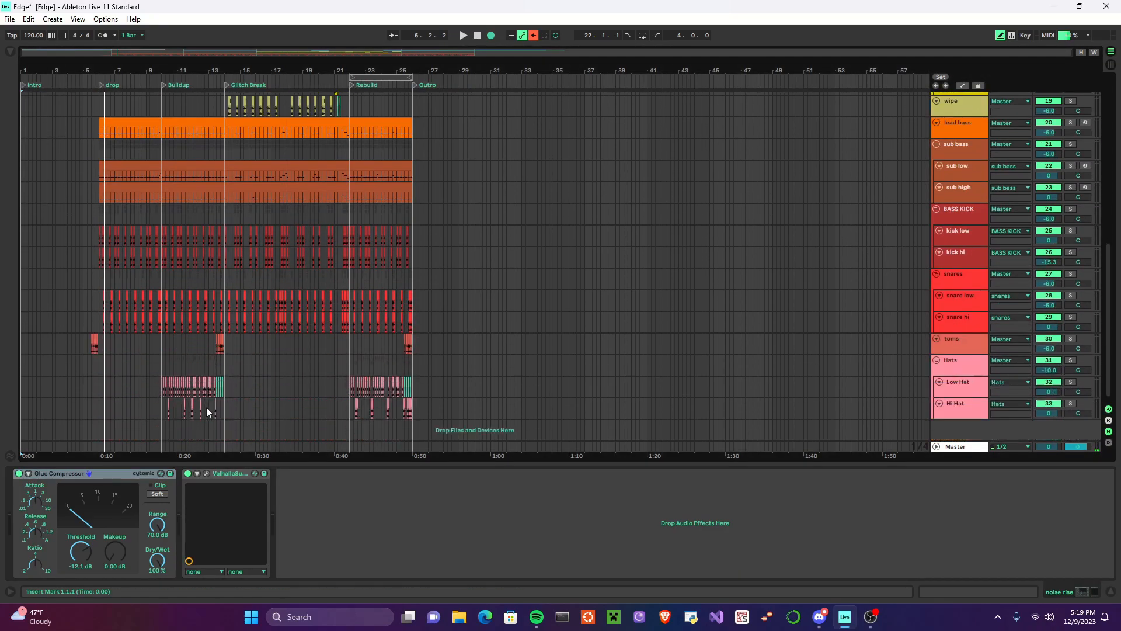
scroll(207, 375, "up", 10)
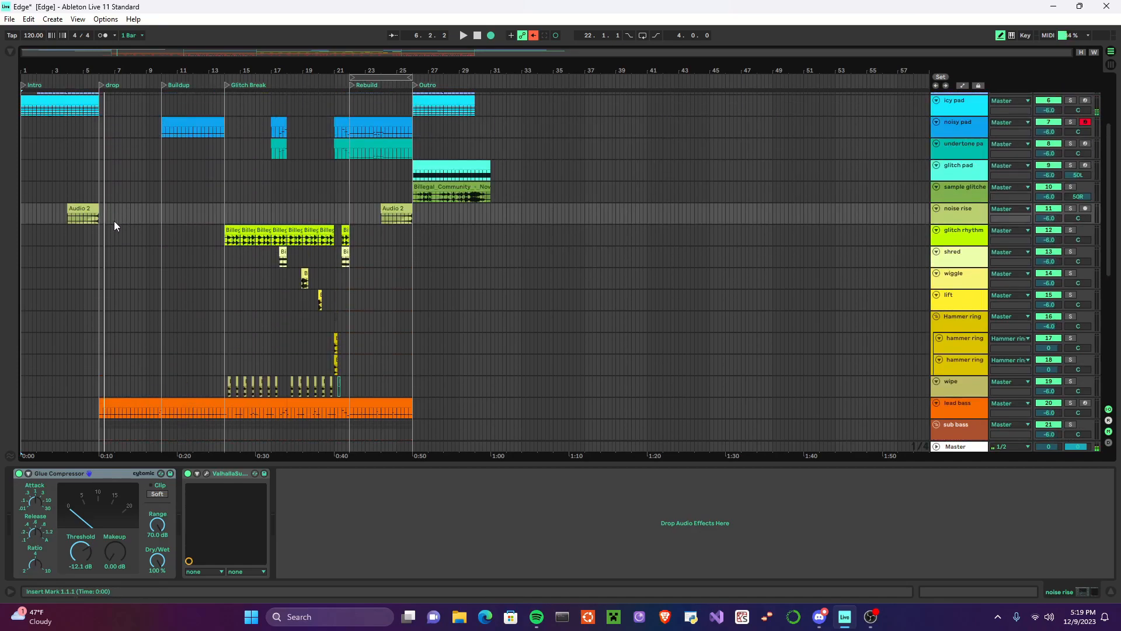
left_click(86, 211)
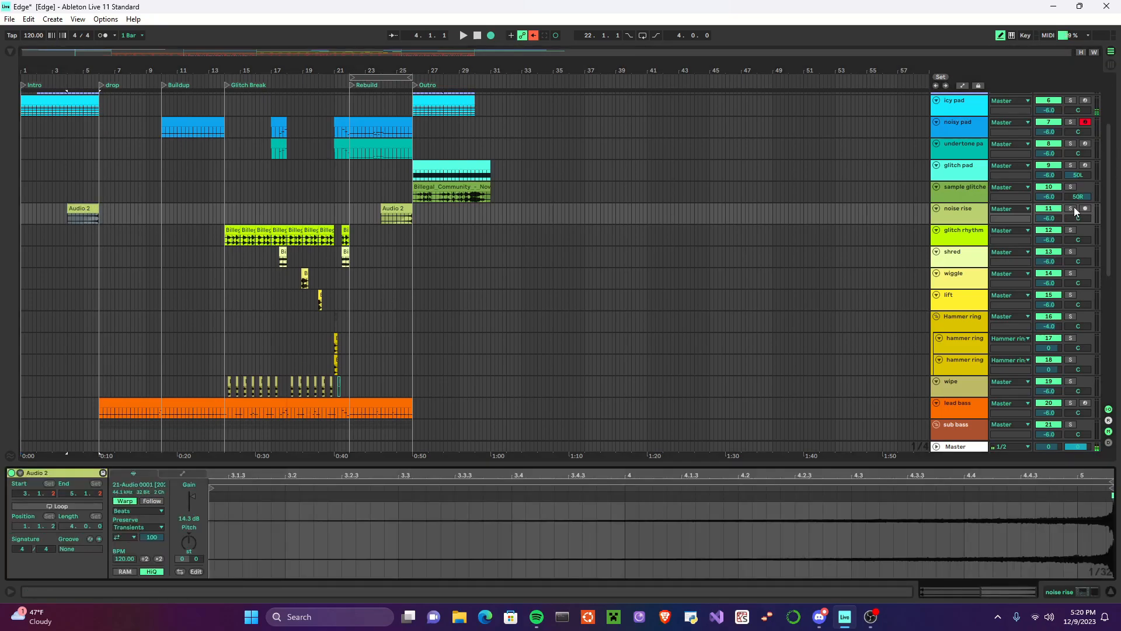
left_click(1072, 209)
left_click(463, 36)
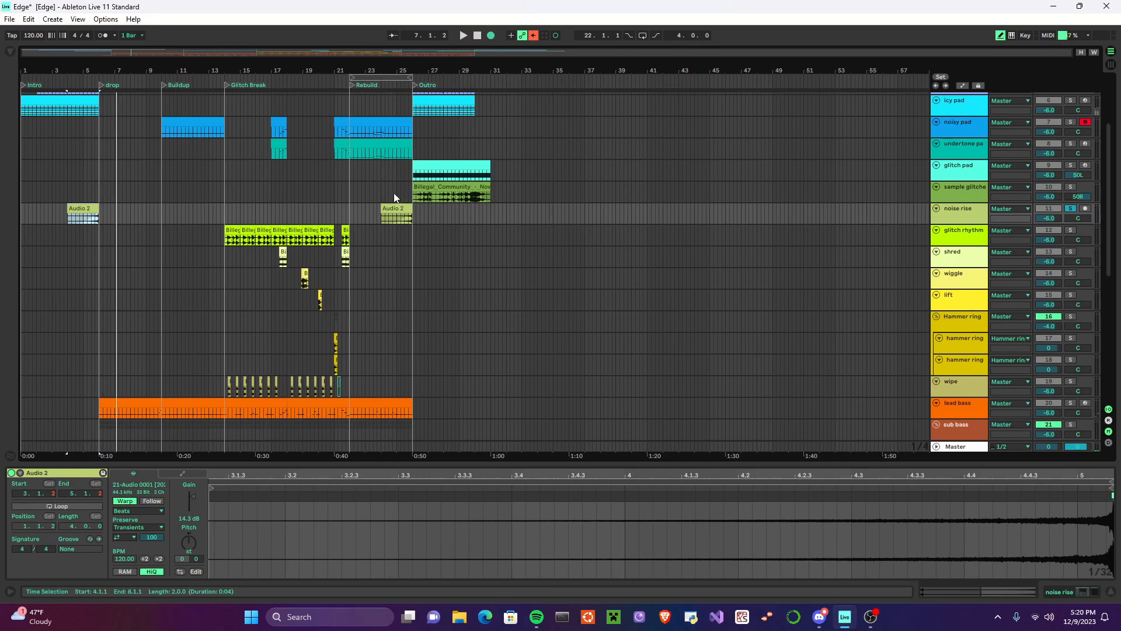
Step: Open noisy pad's Buildup clip and device chain, unfold its Audio Effect Rack and review the effects
scroll(199, 281, "up", 3)
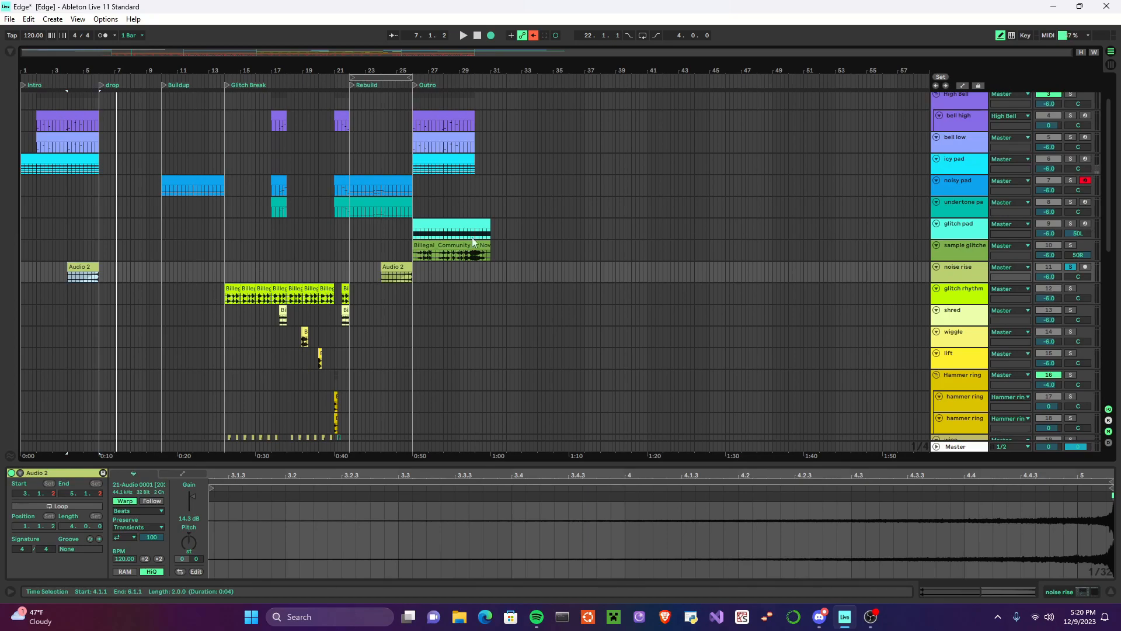
left_click(167, 191)
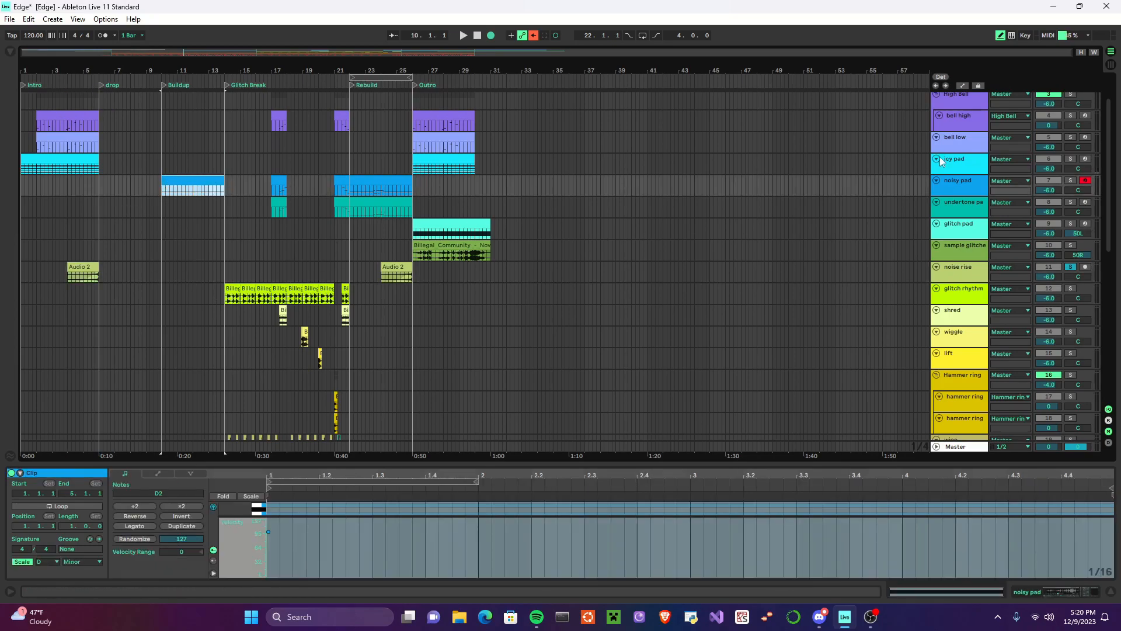
left_click(966, 184)
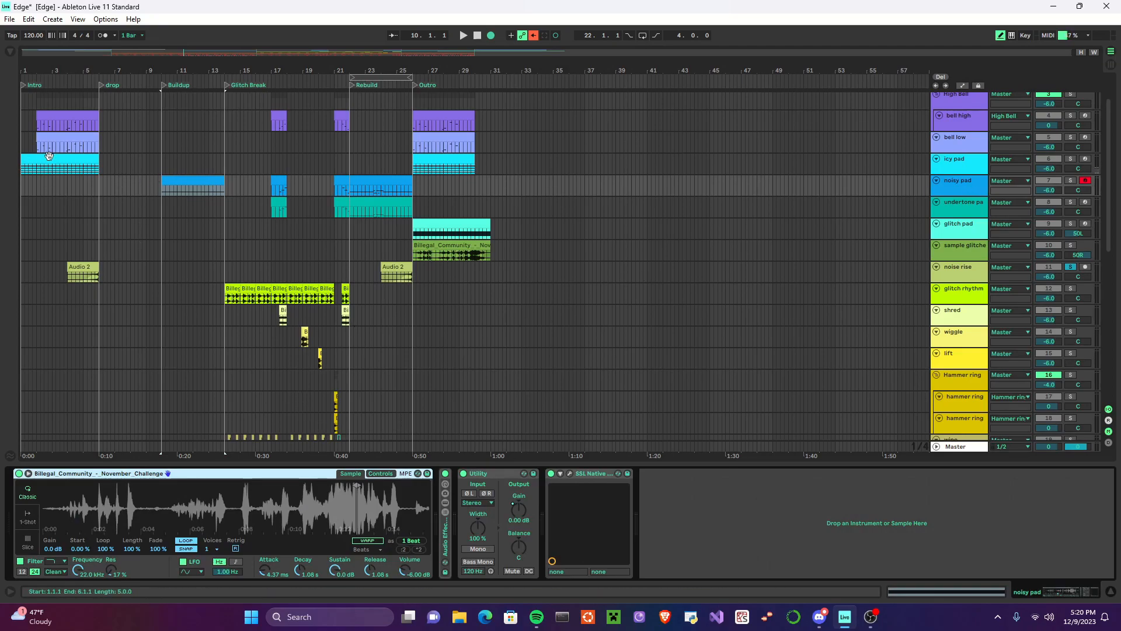
double_click(445, 540)
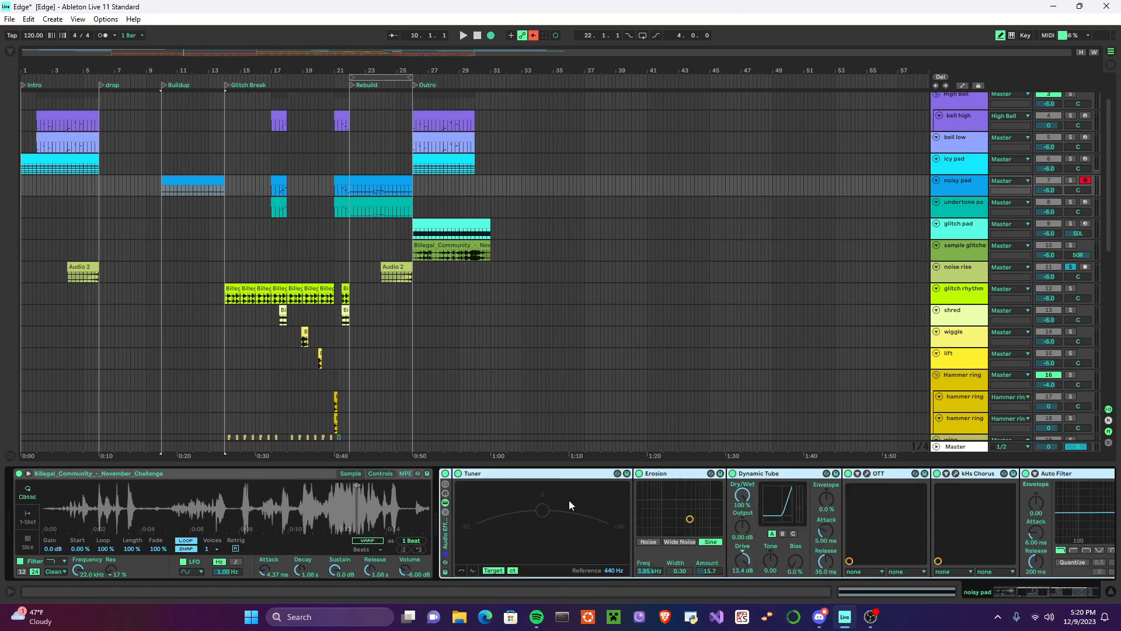
scroll(559, 505, "right", 5)
scroll(552, 508, "right", 2)
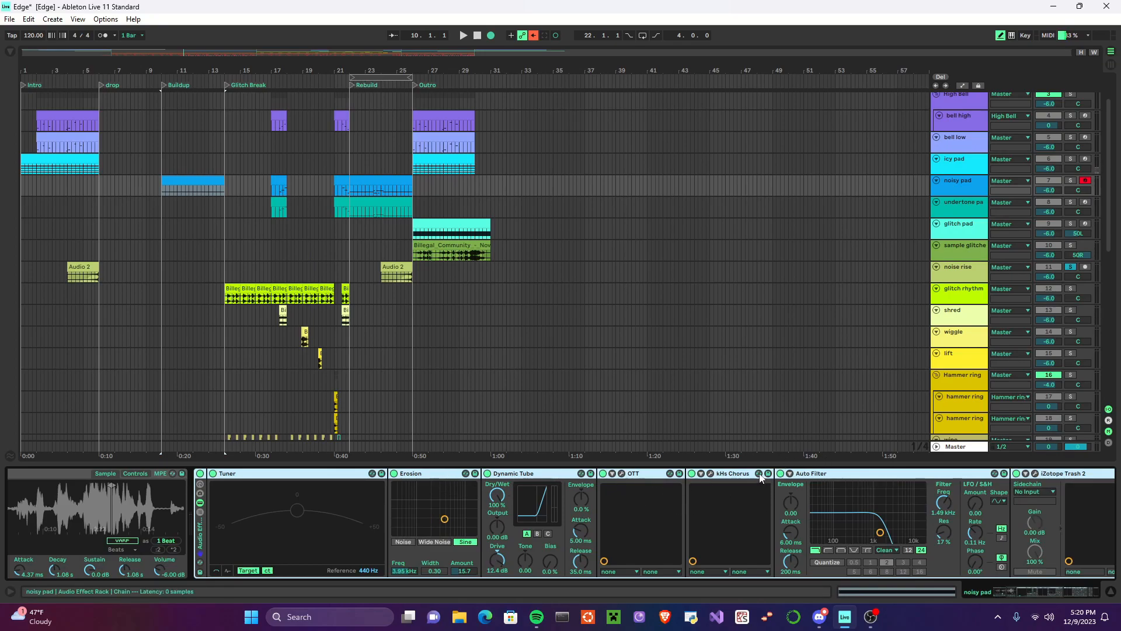
Step: Solo noisy pad, bypass its Audio Effect Rack and play the dry sound from the Buildup marker
left_click(1074, 181)
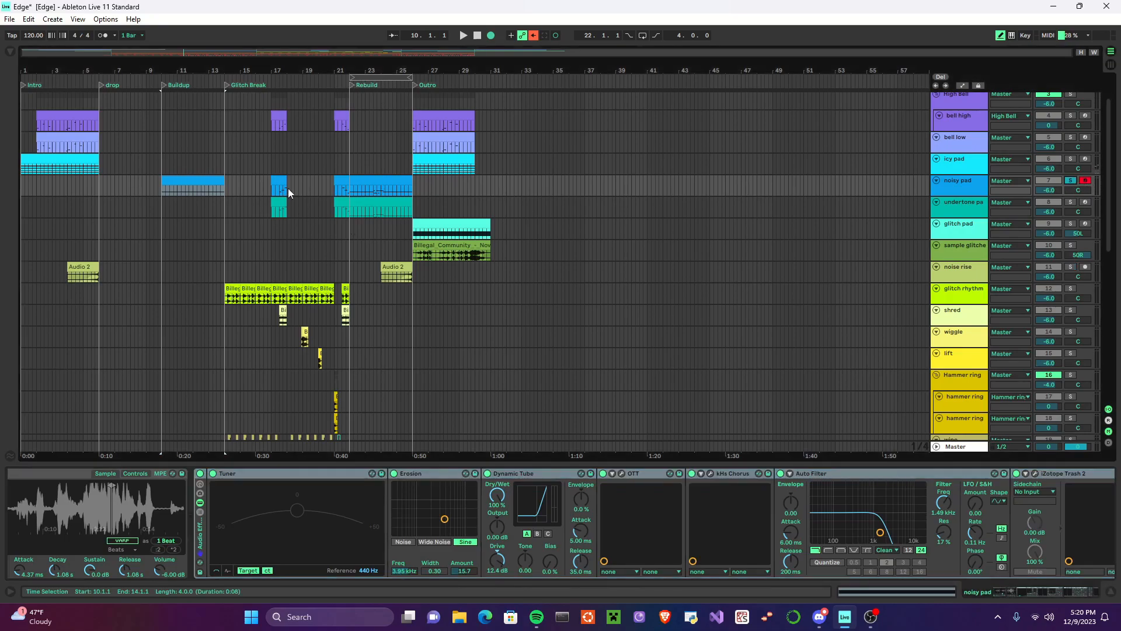
left_click(179, 180)
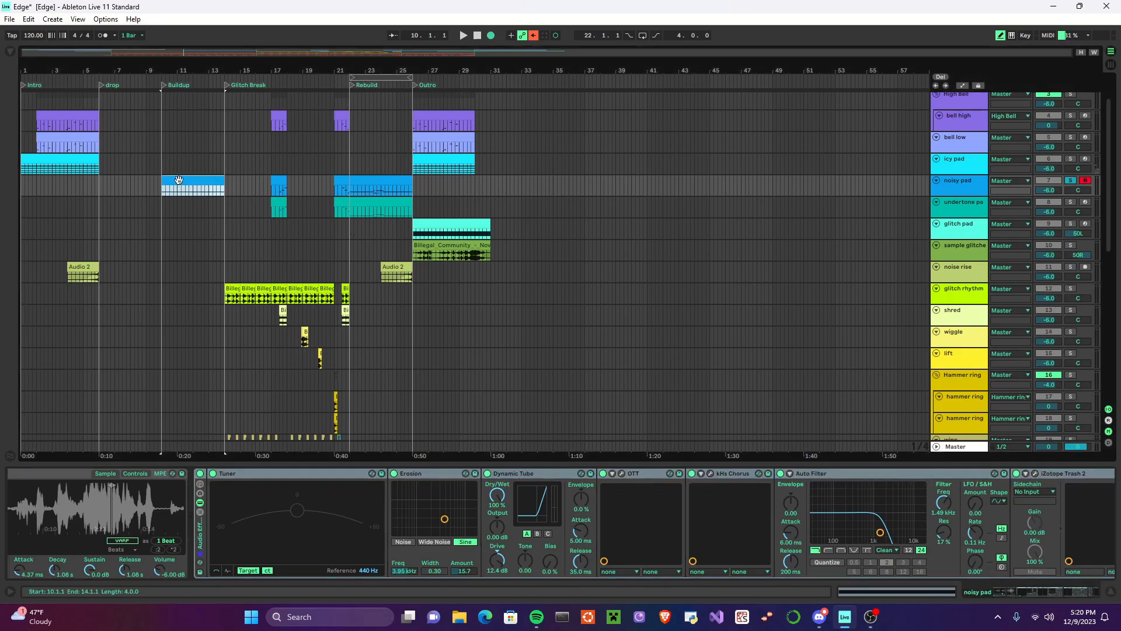
left_click(200, 473)
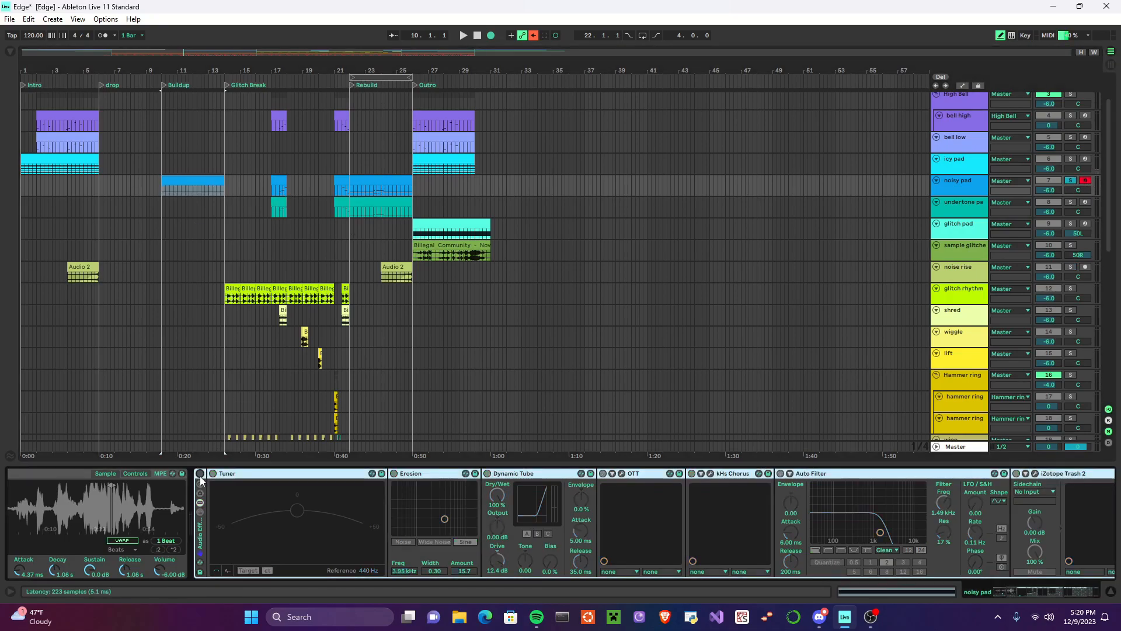
left_click(162, 86)
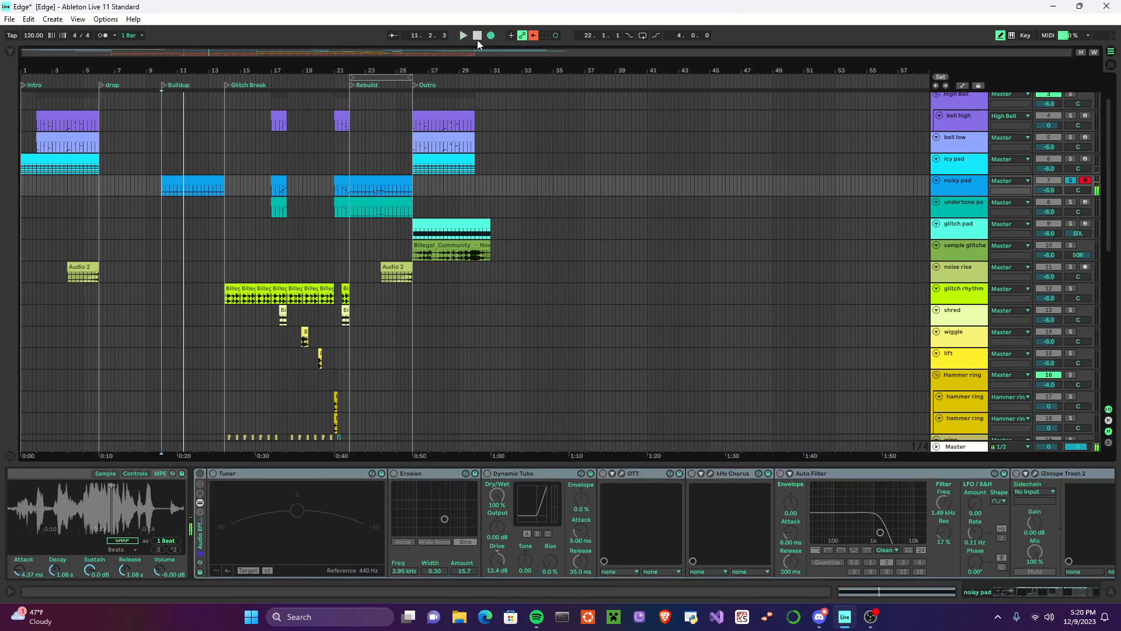
Step: Re-enable noisy pad's Audio Effect Rack and play the Buildup section with the effects
left_click(200, 475)
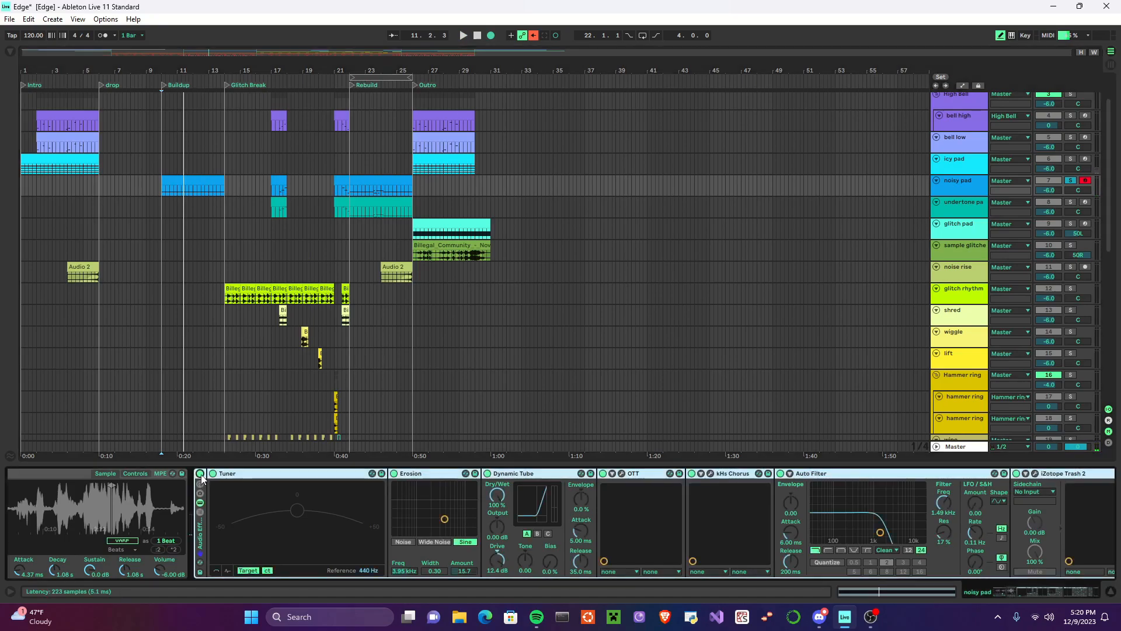
left_click(467, 35)
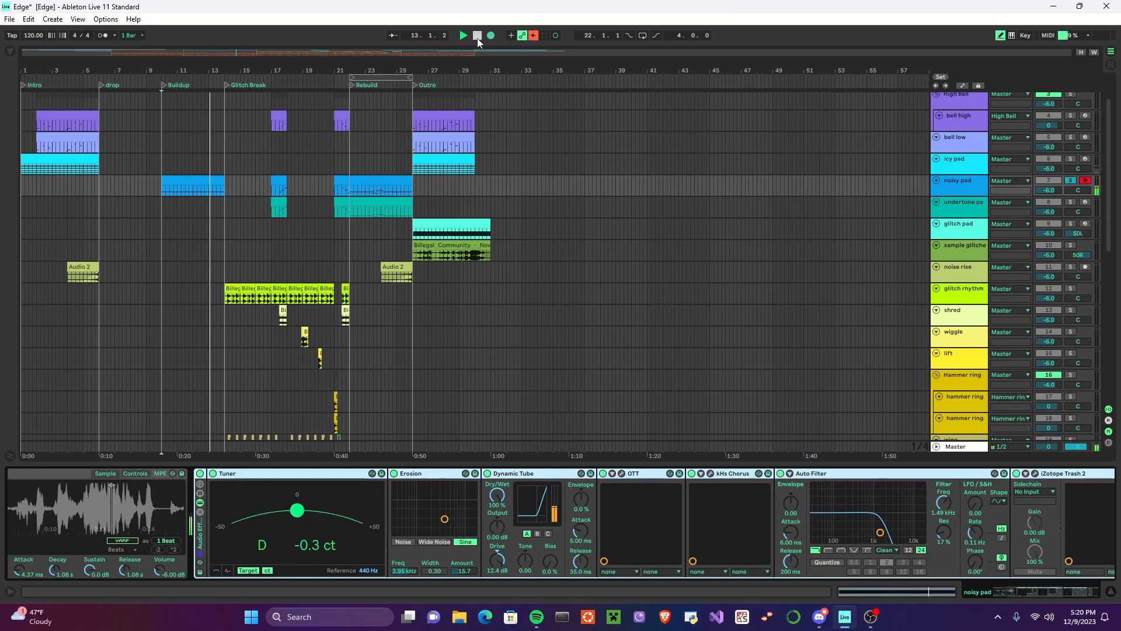
left_click(477, 36)
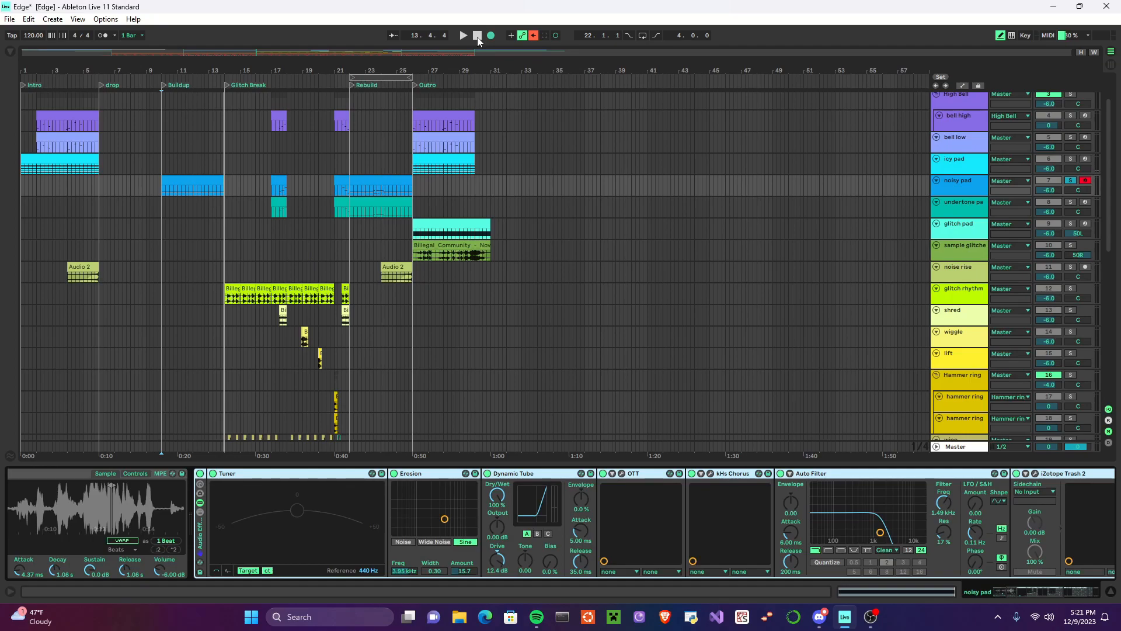
Step: Set the playback position to bar 17 and unfold undertone pad's Instrument Rack to review its devices
left_click(274, 186)
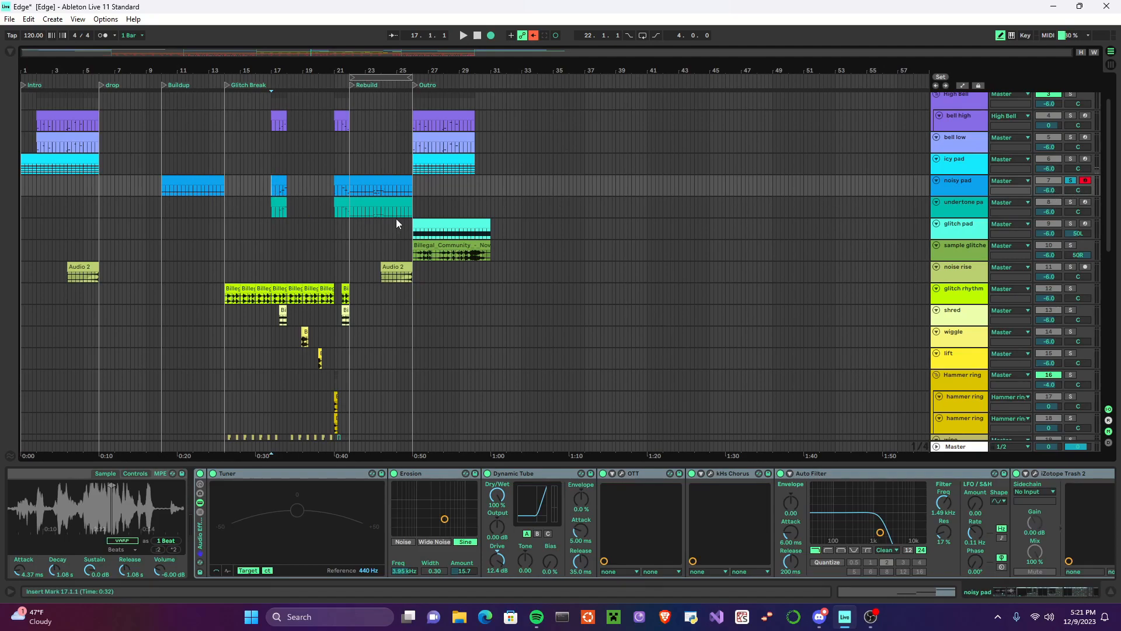
left_click(973, 215)
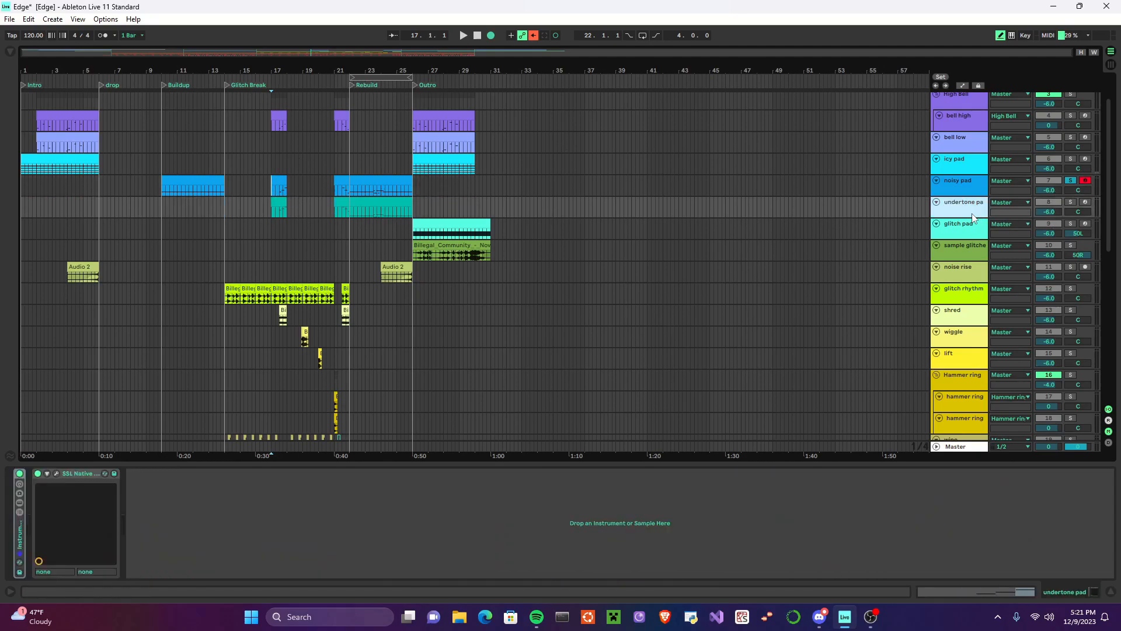
double_click(17, 540)
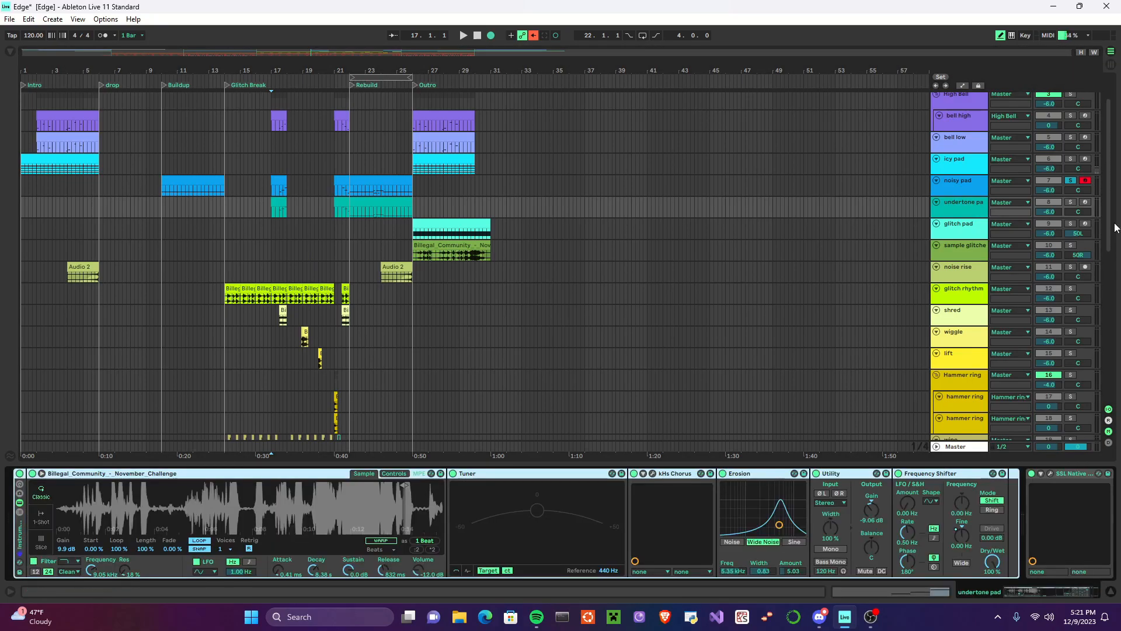
Step: Solo undertone pad, zoom in on its Simpler sample and play the part from bar 17
left_click(1070, 202)
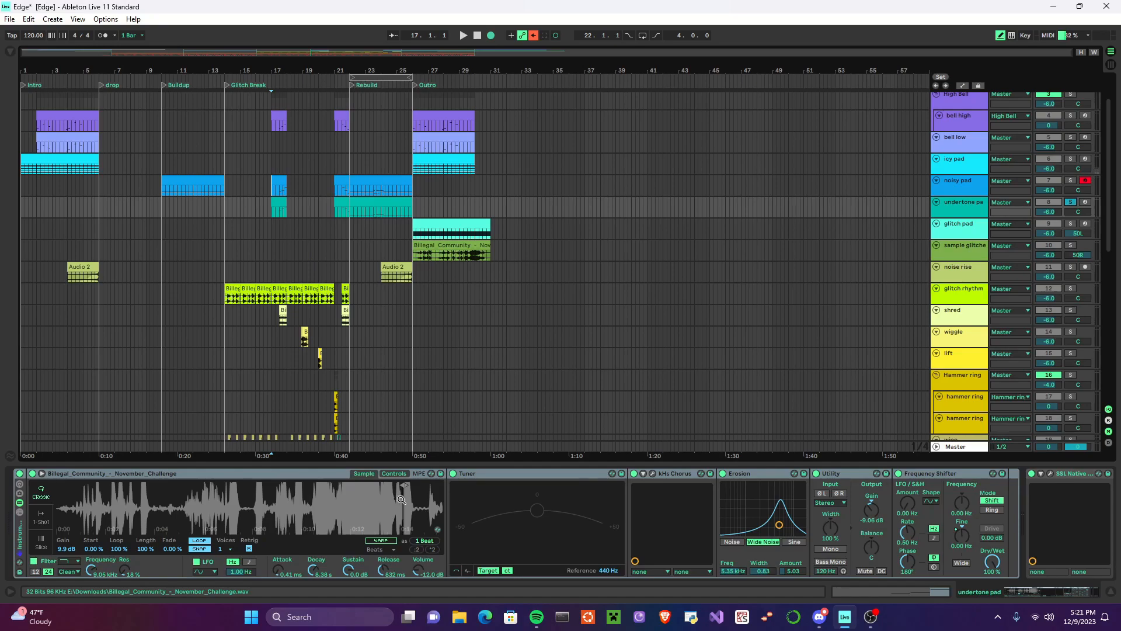
scroll(400, 499, "up", 10)
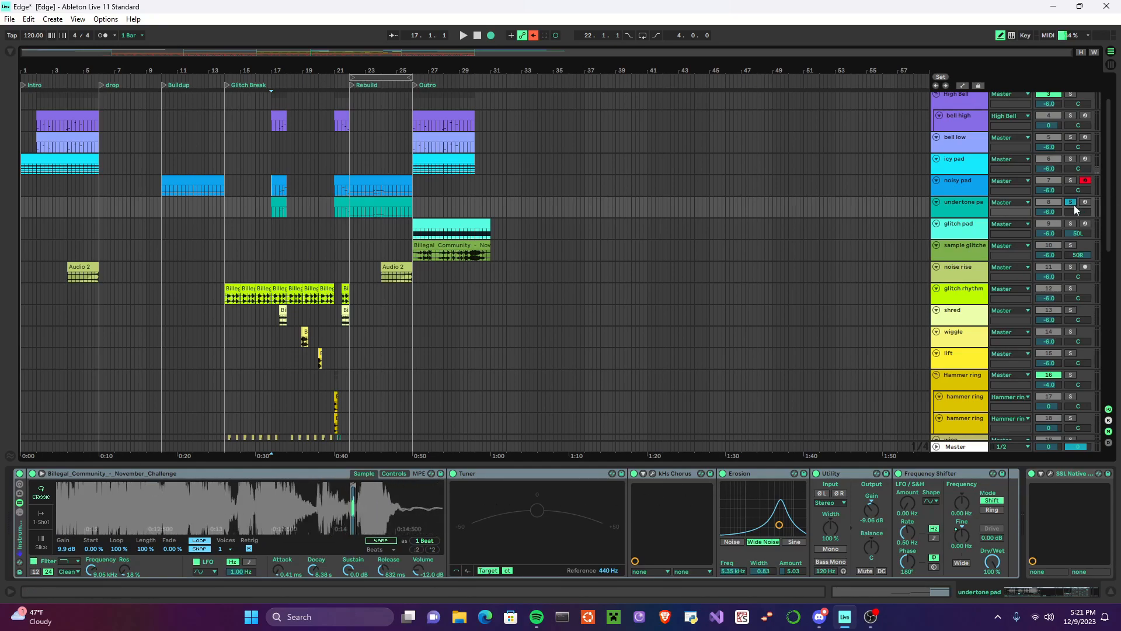
left_click(462, 37)
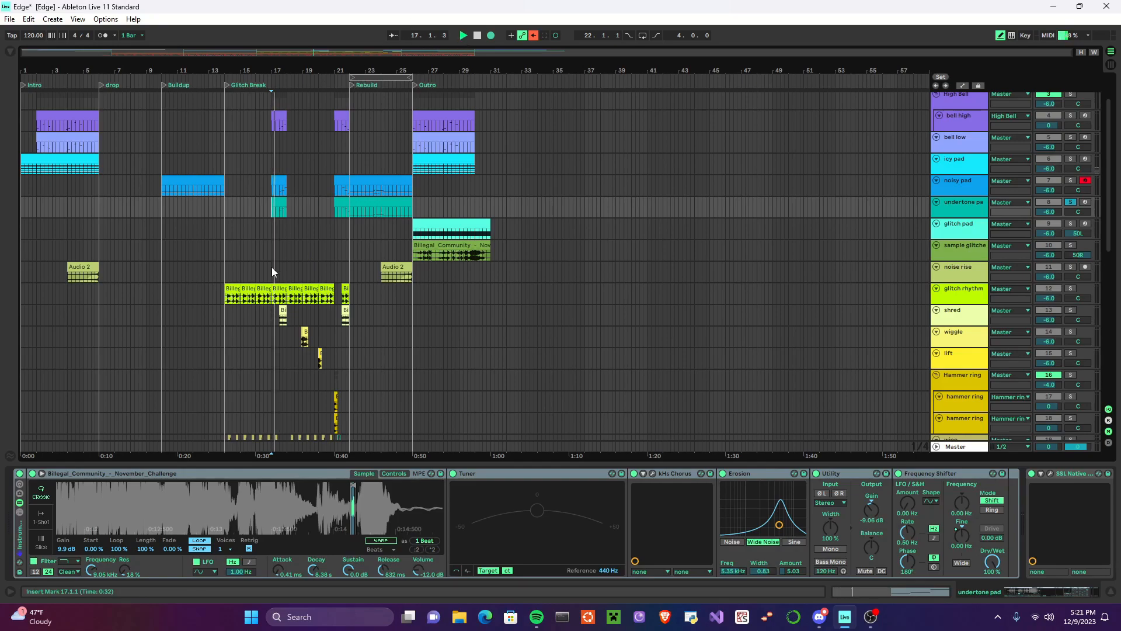
left_click(478, 35)
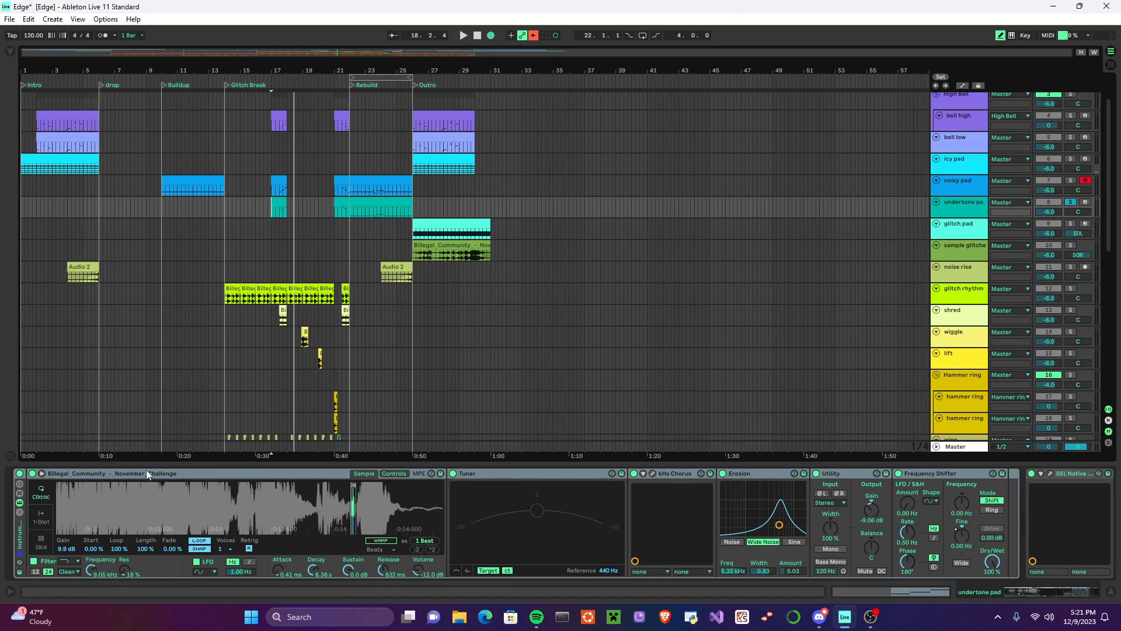
Step: Solo noisy pad together with undertone pad and play both from bar 17
left_click(283, 205)
left_click(270, 180)
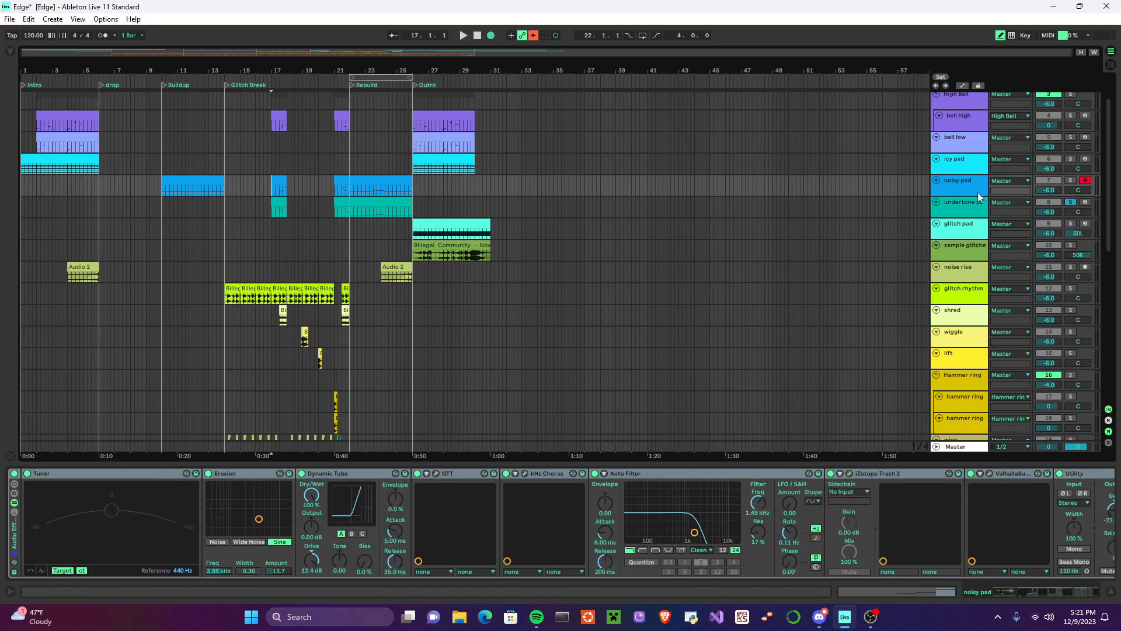
left_click(1070, 180)
left_click(465, 36)
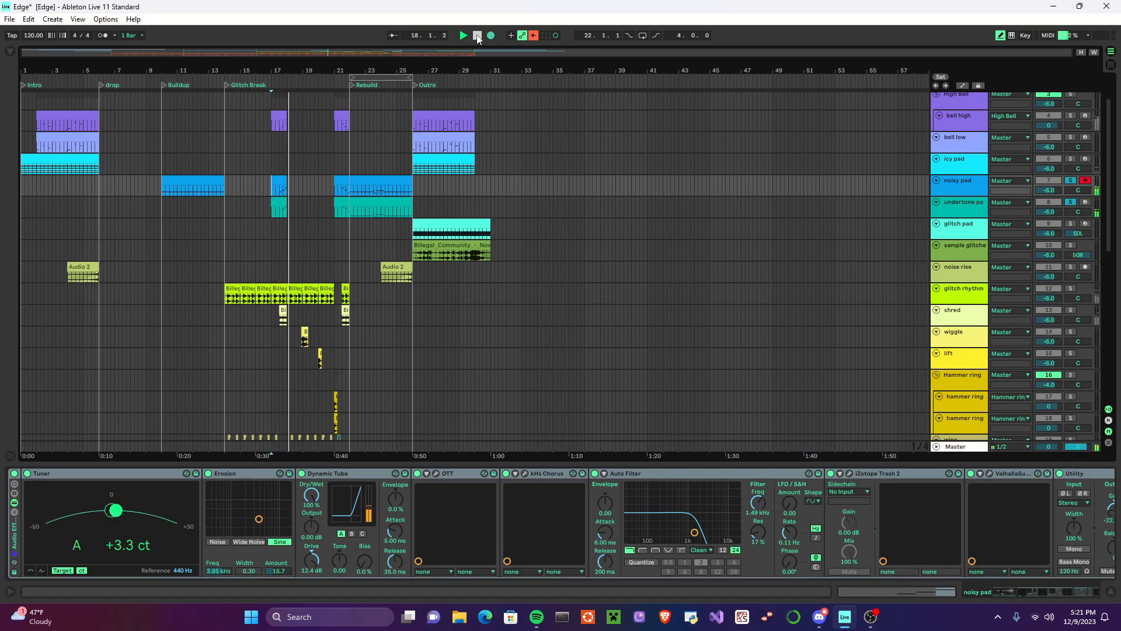
left_click(477, 36)
Step: Select bell high's one-bar clip at bar 17 of the Glitch Break and show its track
left_click(279, 122)
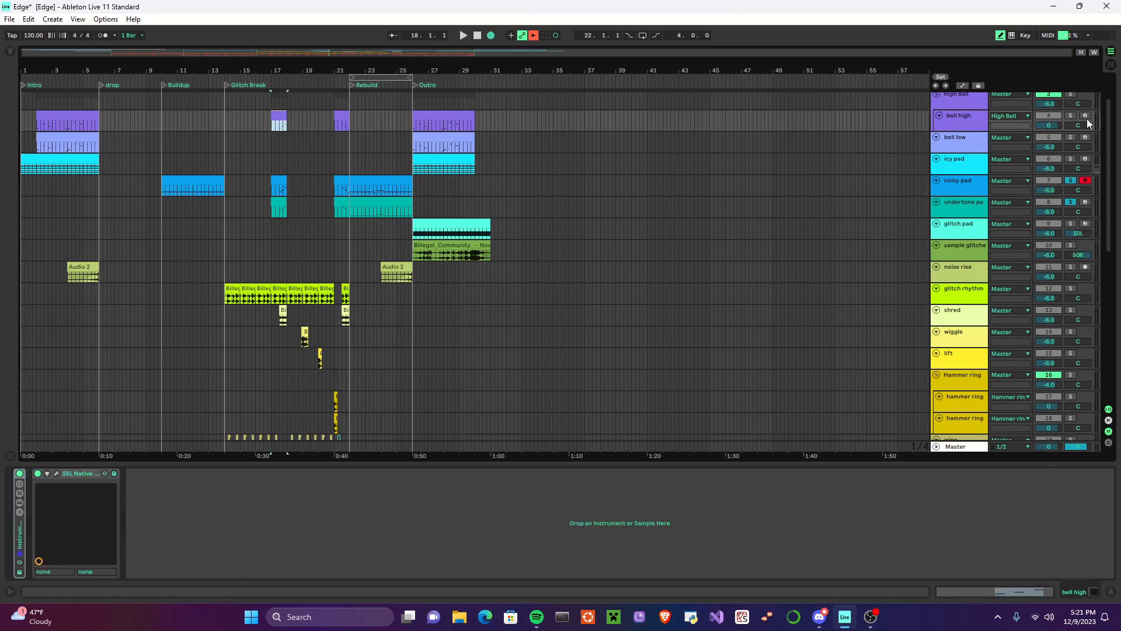
scroll(642, 152, "up", 2)
left_click(956, 169)
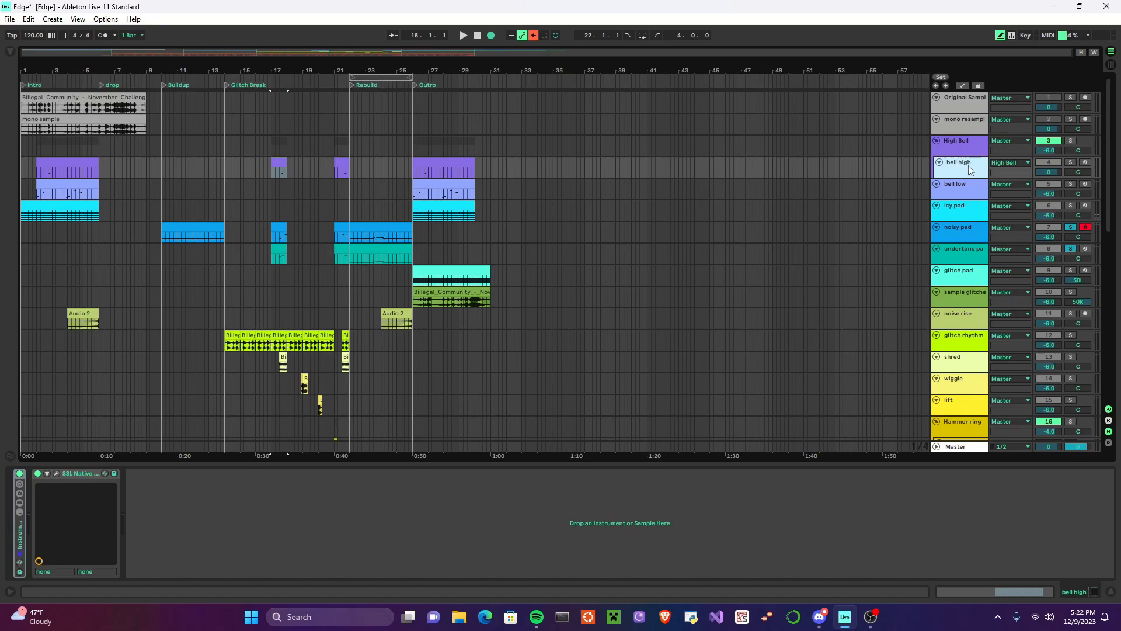
left_click(271, 171)
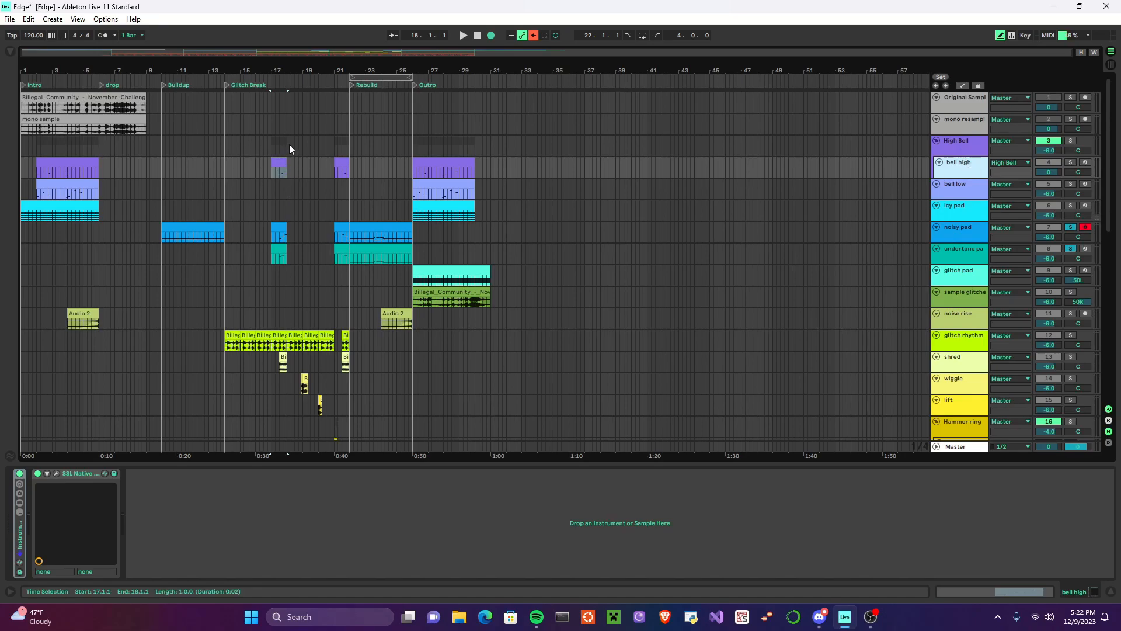
Step: Look over the arrangement's tracks, from the original sample and bells to the glitch sounds, basses and kick
scroll(286, 175, "down", 6)
scroll(266, 273, "up", 2)
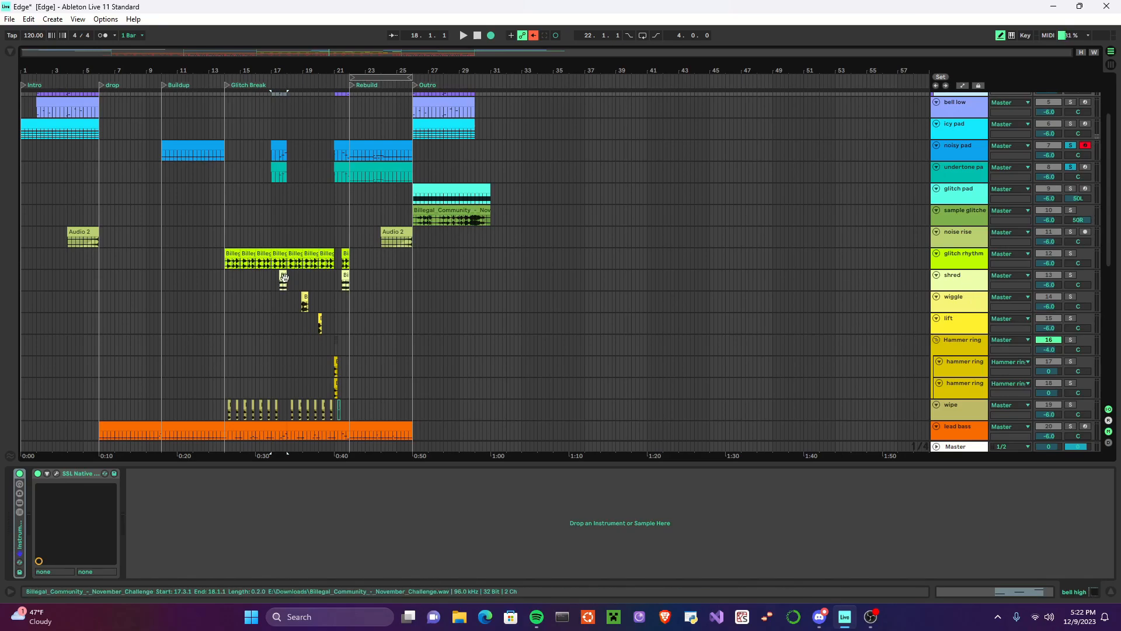
scroll(282, 286, "up", 5, "ctrl")
scroll(286, 285, "down", 5, "ctrl")
scroll(371, 282, "up", 2)
scroll(369, 275, "up", 2)
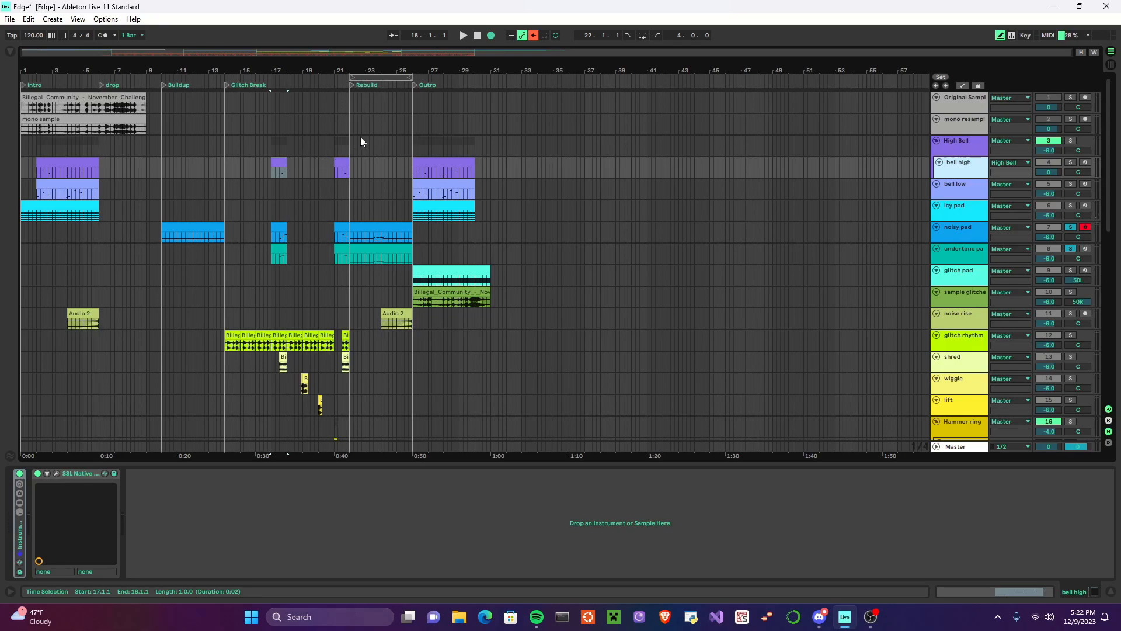
scroll(355, 299, "down", 10)
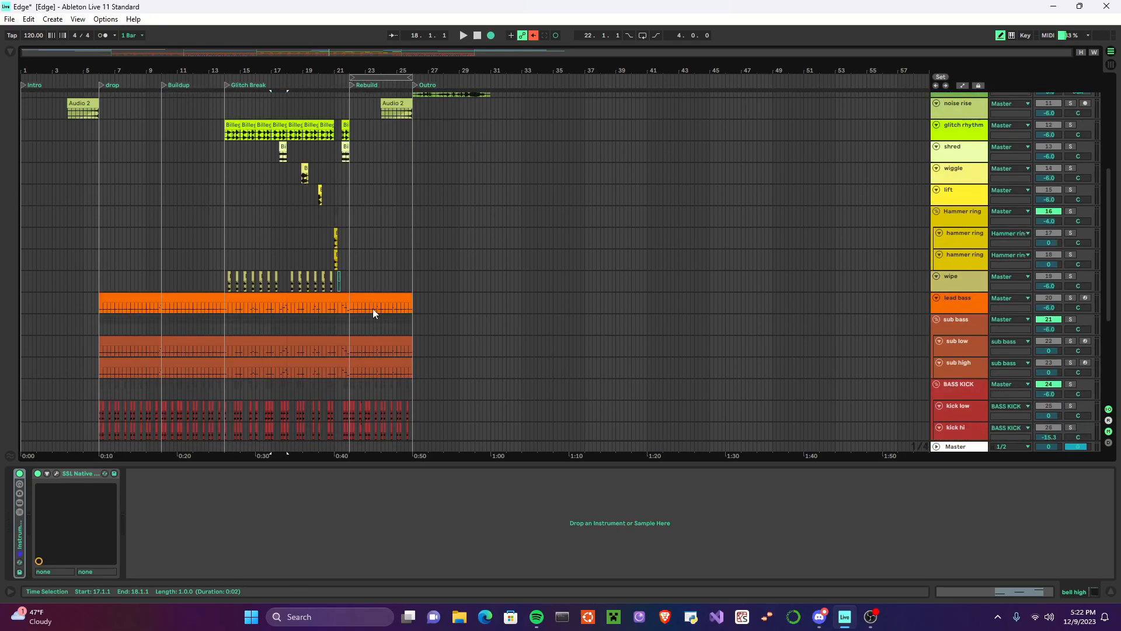
scroll(380, 303, "up", 10)
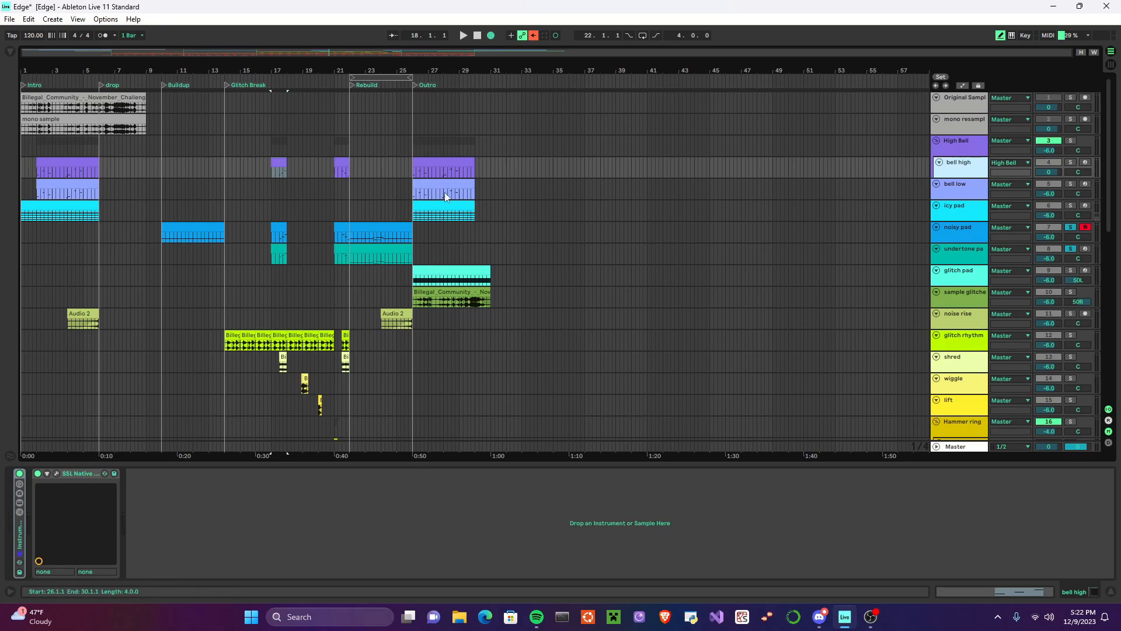
Step: Open glitch pad's Outro part, unfold its Instrument Rack and review the device chain from Tuner through Vocoder
left_click(461, 270)
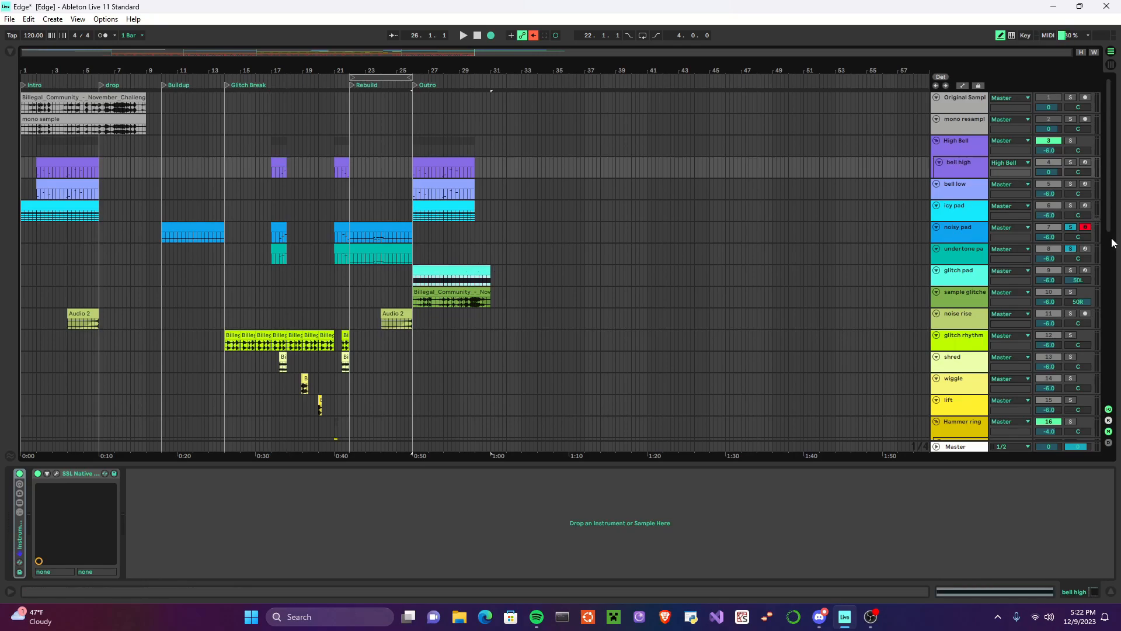
left_click(983, 280)
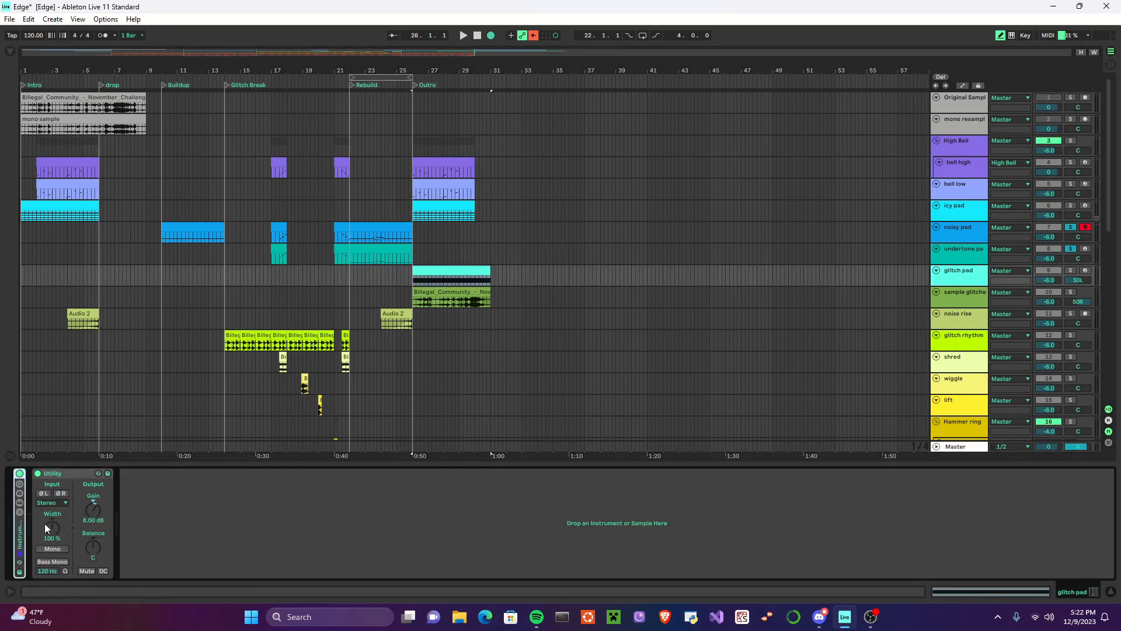
left_click(26, 526)
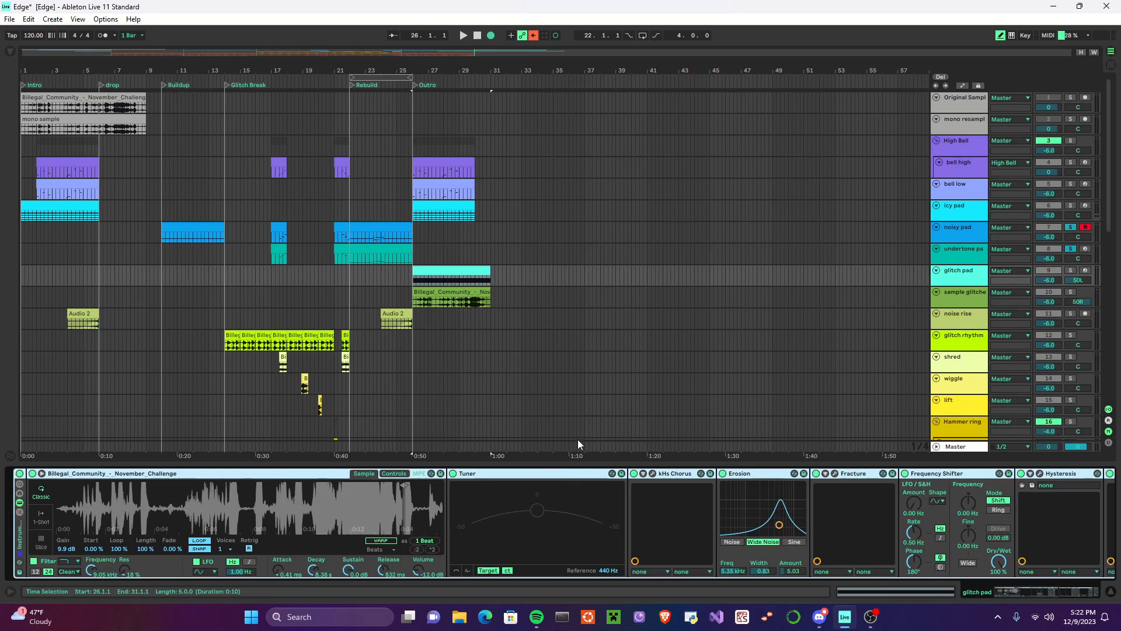
scroll(563, 502, "down", 3)
scroll(564, 506, "down", 6)
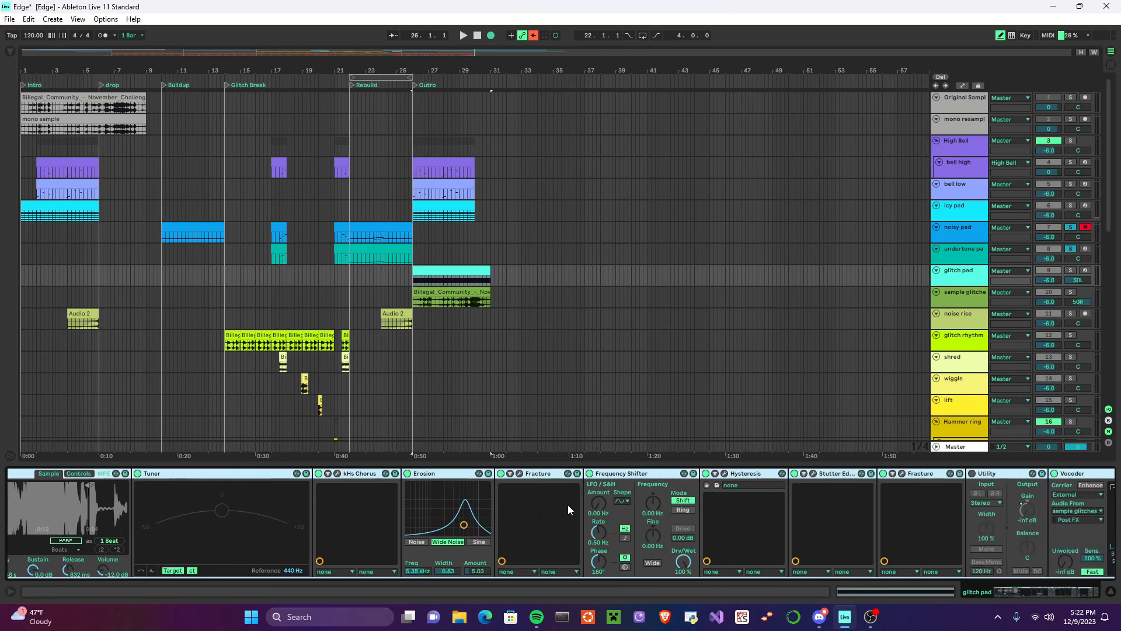
scroll(572, 504, "down", 2)
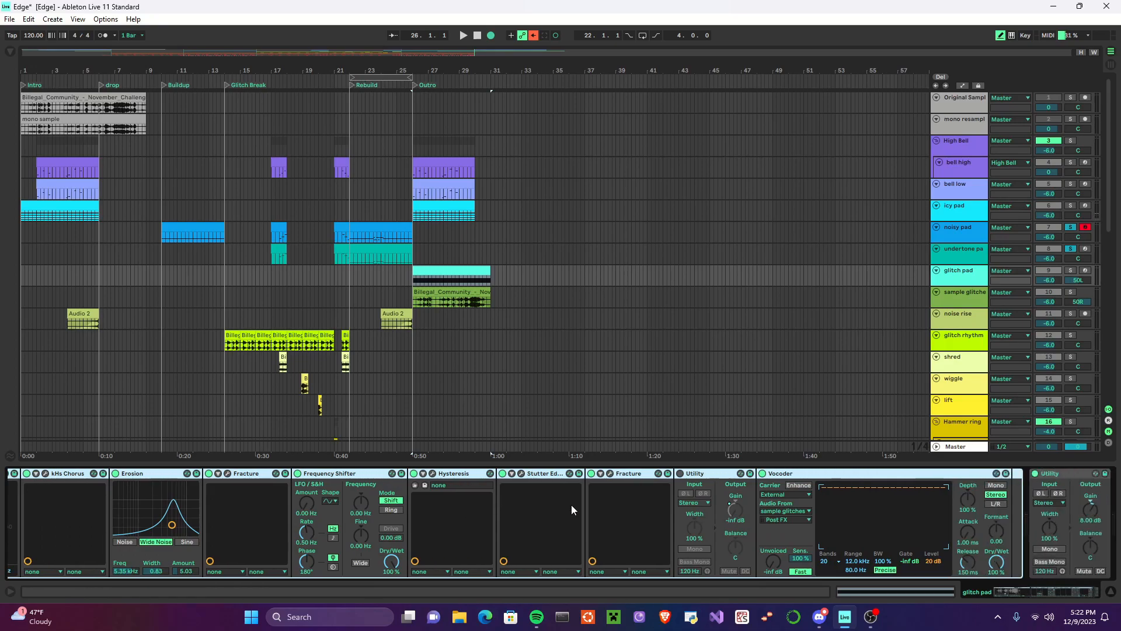
left_click(403, 474)
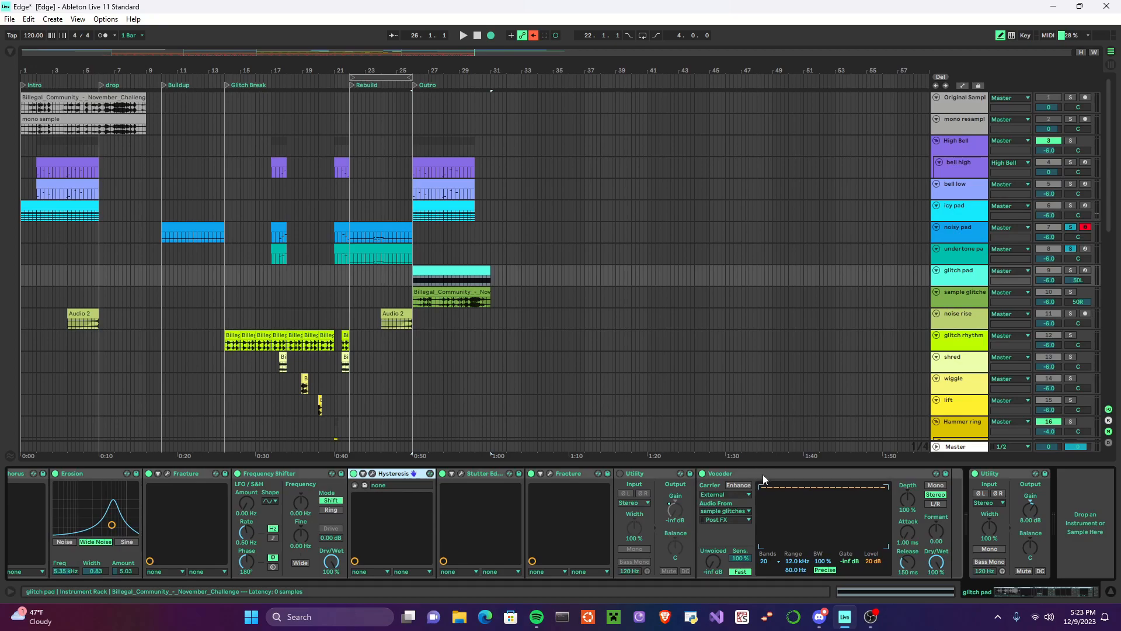
Step: Open sample glitches' Outro clip, solo the track, play it from bar 26 and show its effects
left_click(456, 292)
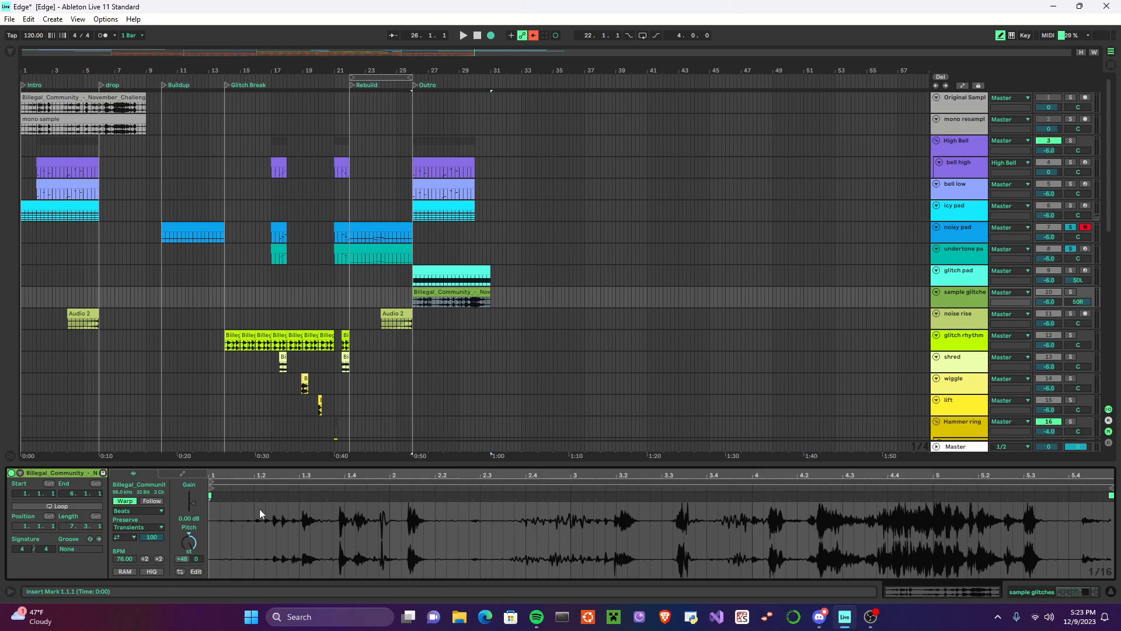
left_click(1071, 292)
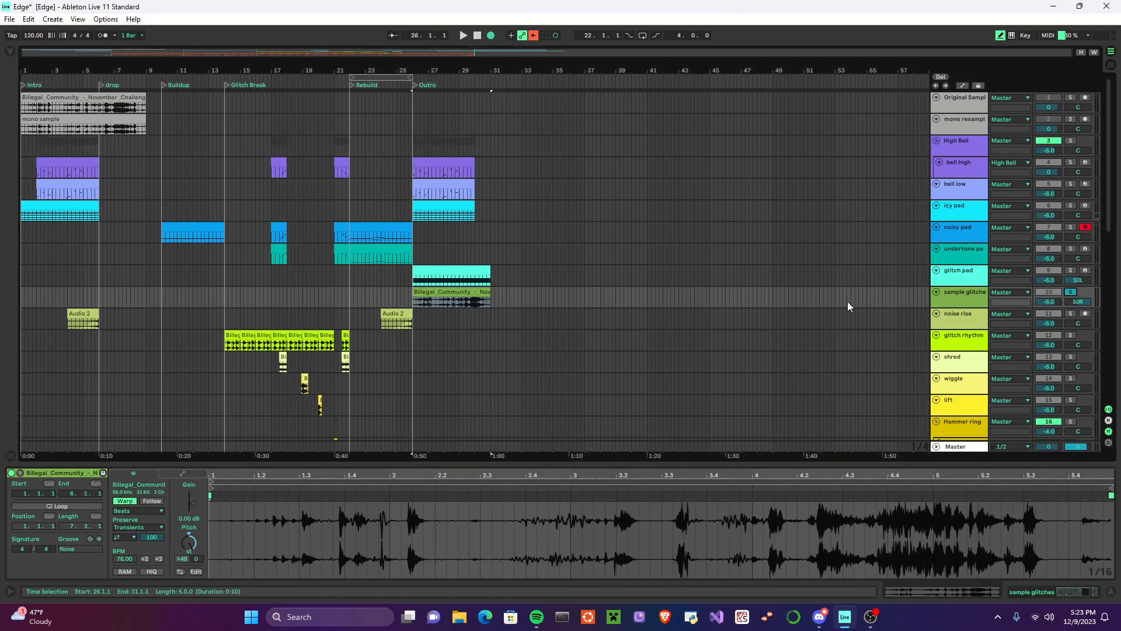
left_click(463, 35)
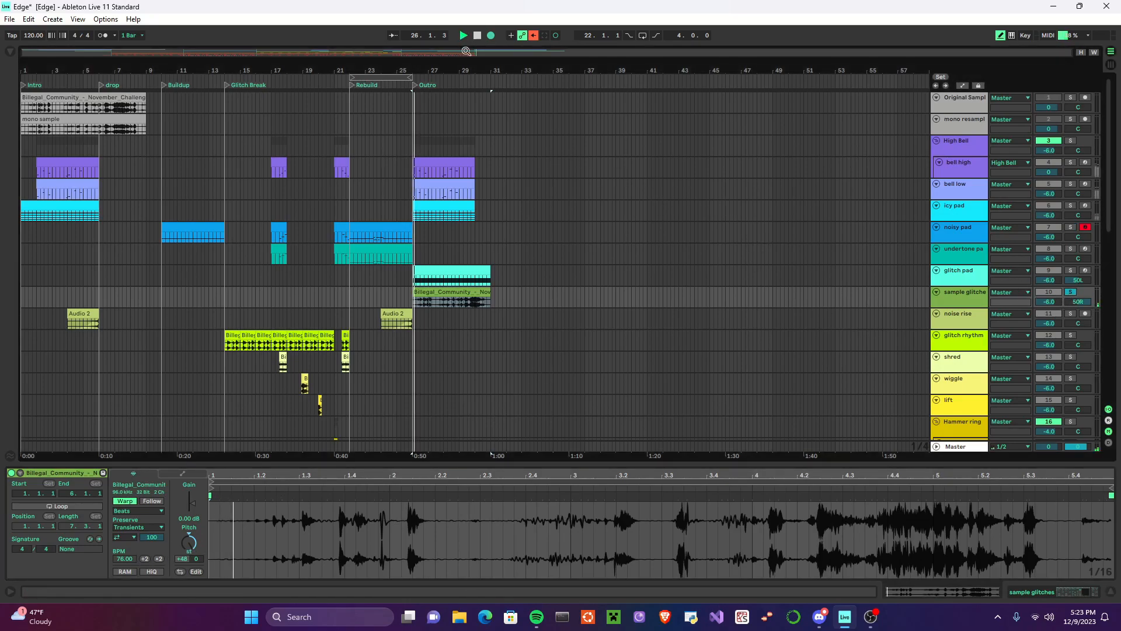
left_click(972, 301)
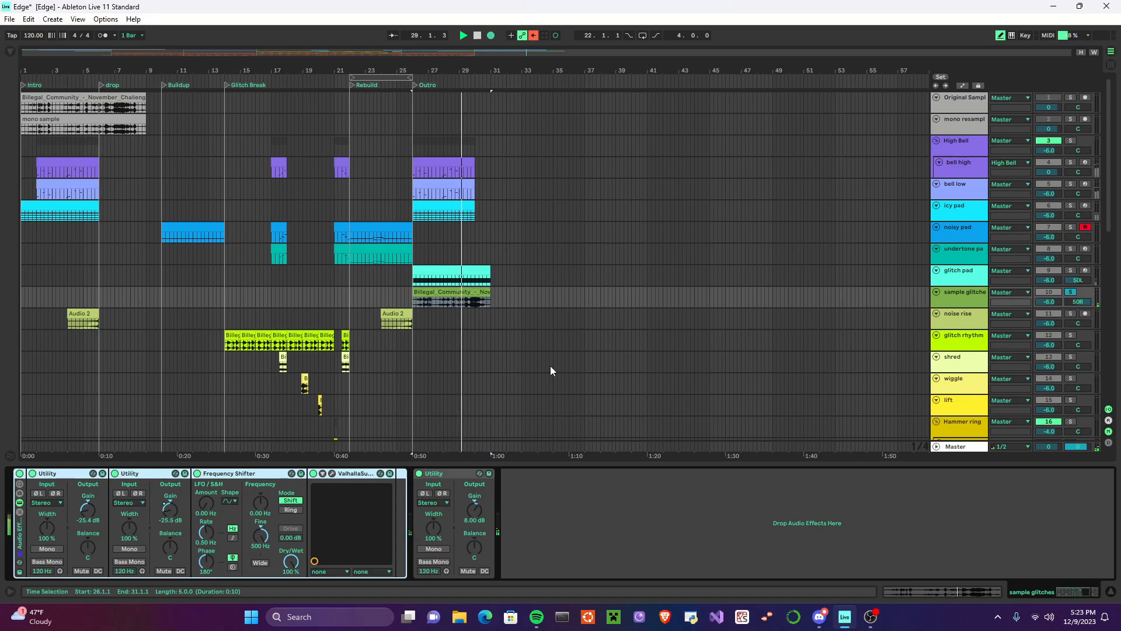
left_click(478, 38)
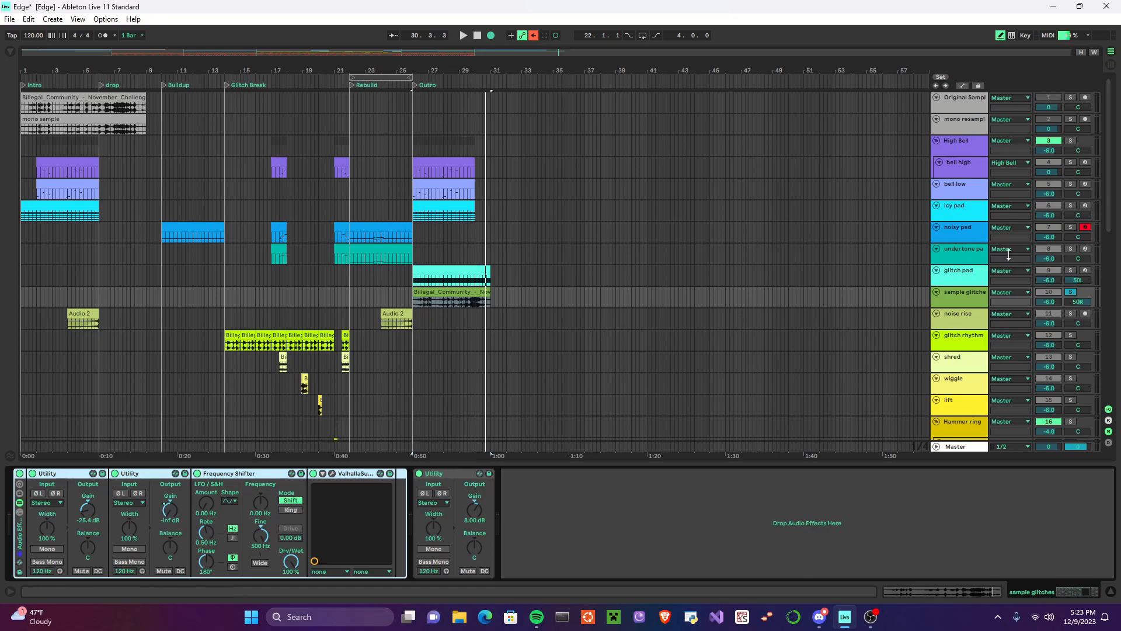
Step: Play the Outro with only glitch pad soloed, and again with sample glitches soloed alongside it
left_click(1071, 270)
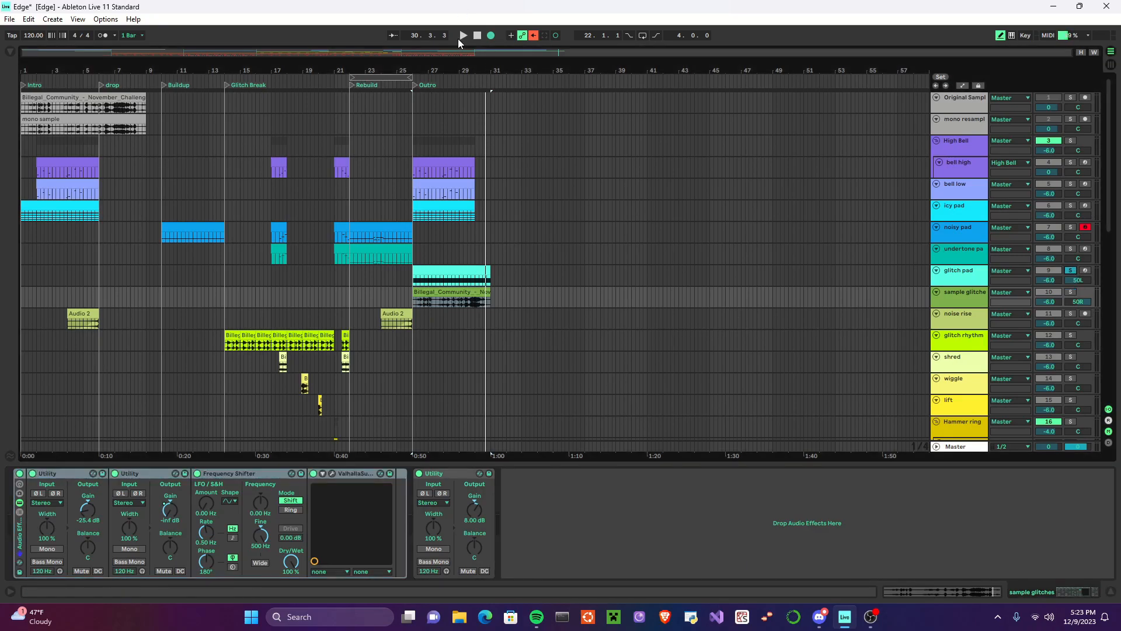
left_click(464, 36)
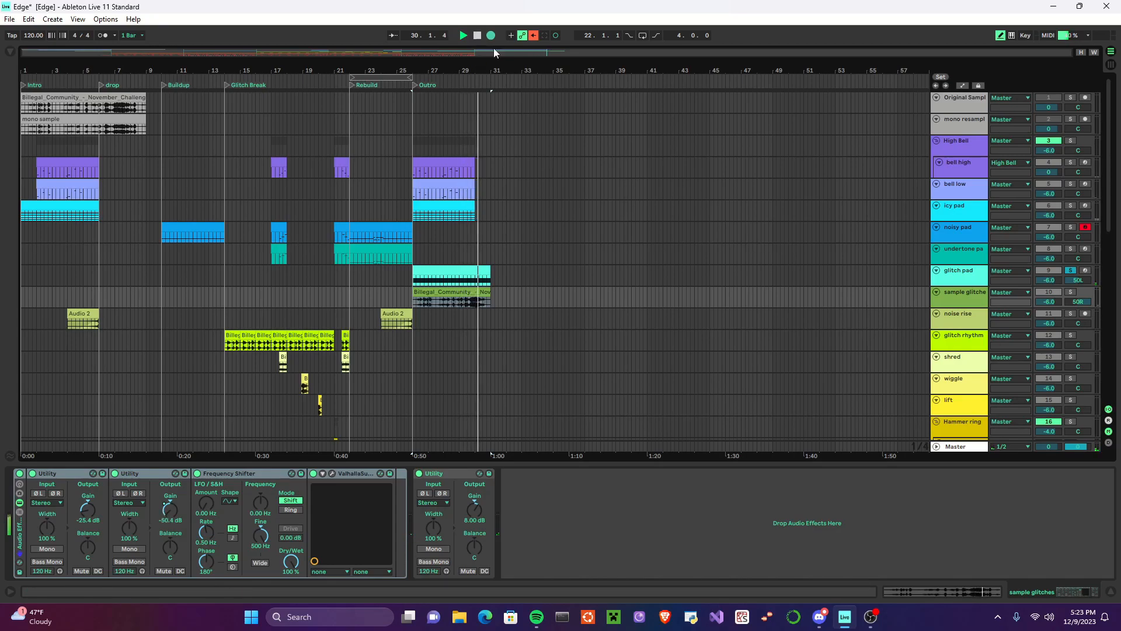
left_click(1075, 292)
left_click(464, 36)
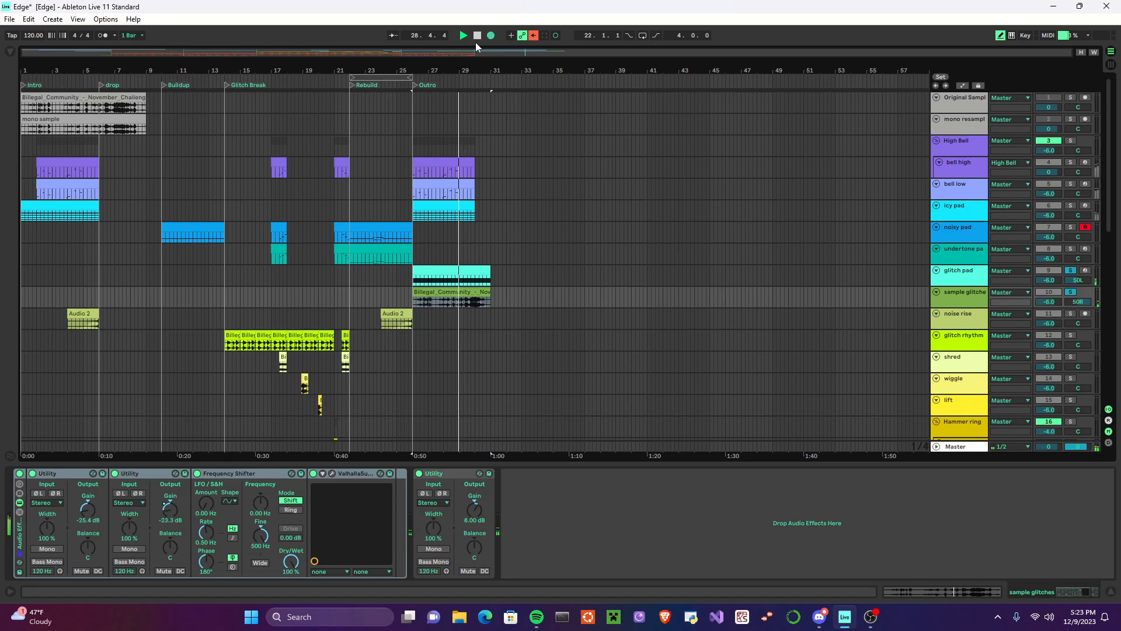
left_click(476, 37)
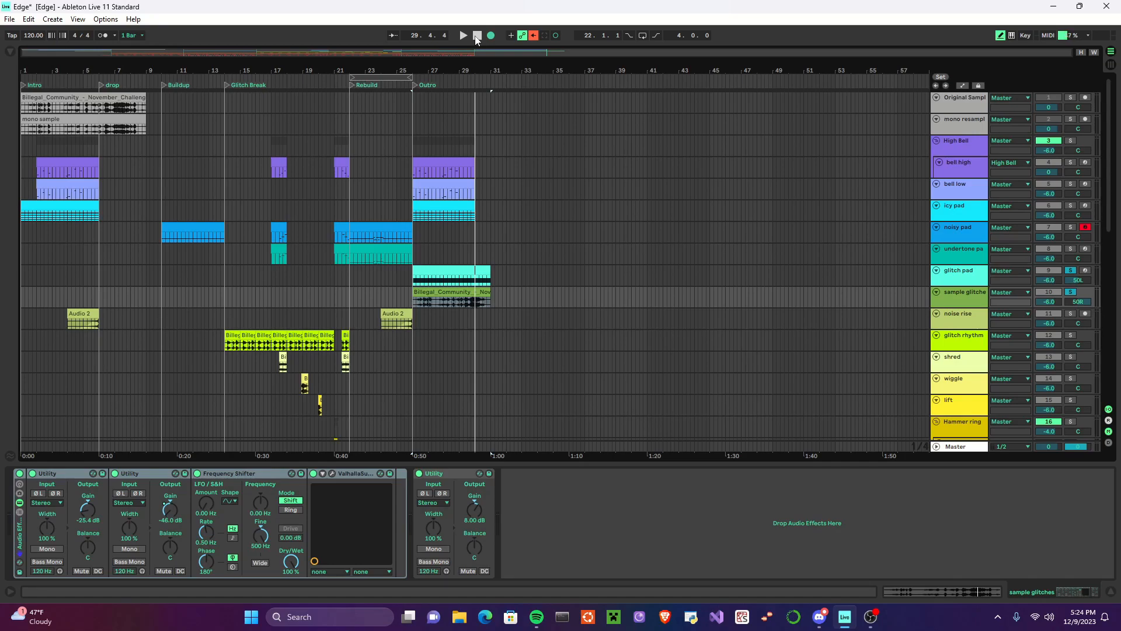
Step: Hide the device view and fit the arrangement to the window width to look over all sections from Intro to Outro
left_click(1113, 592)
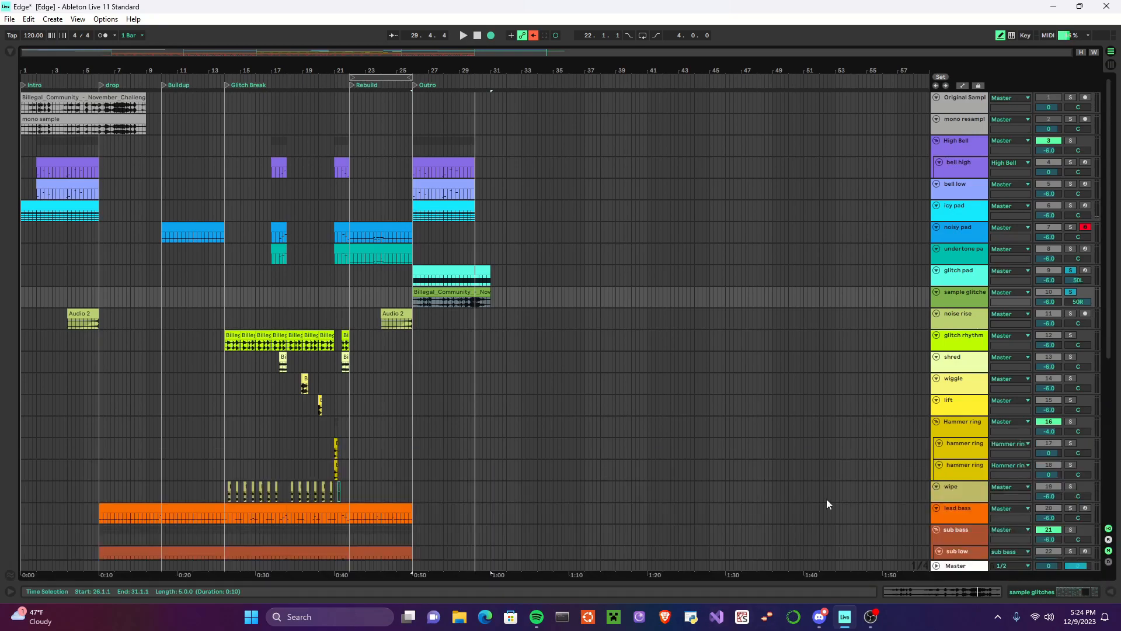
left_click(1094, 52)
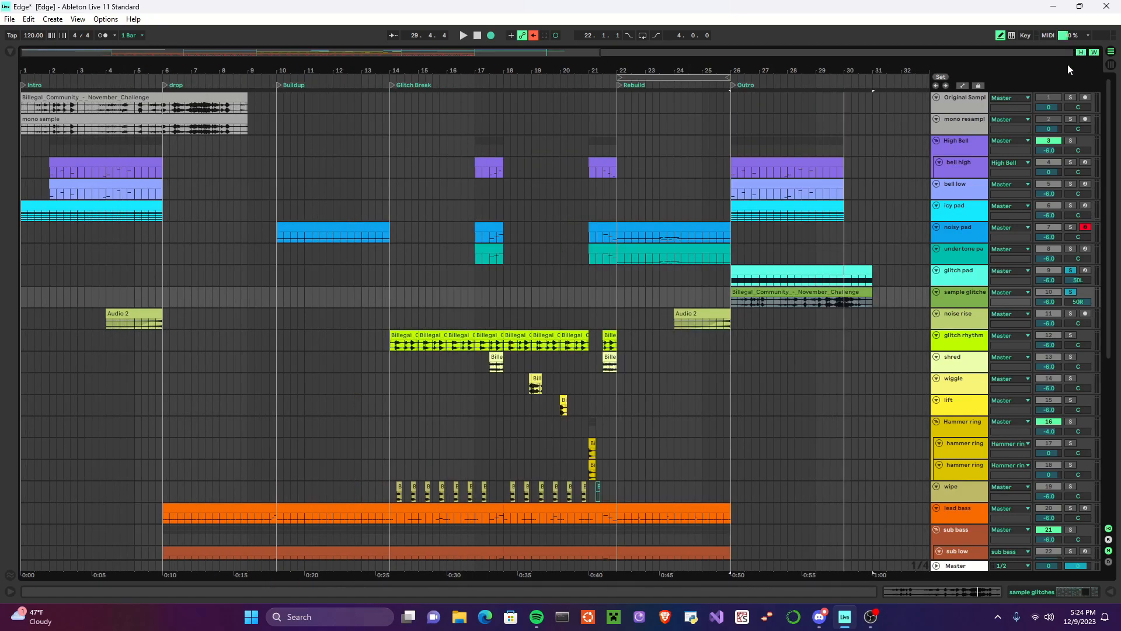
scroll(630, 404, "down", 10)
scroll(770, 456, "up", 10)
scroll(804, 385, "down", 3)
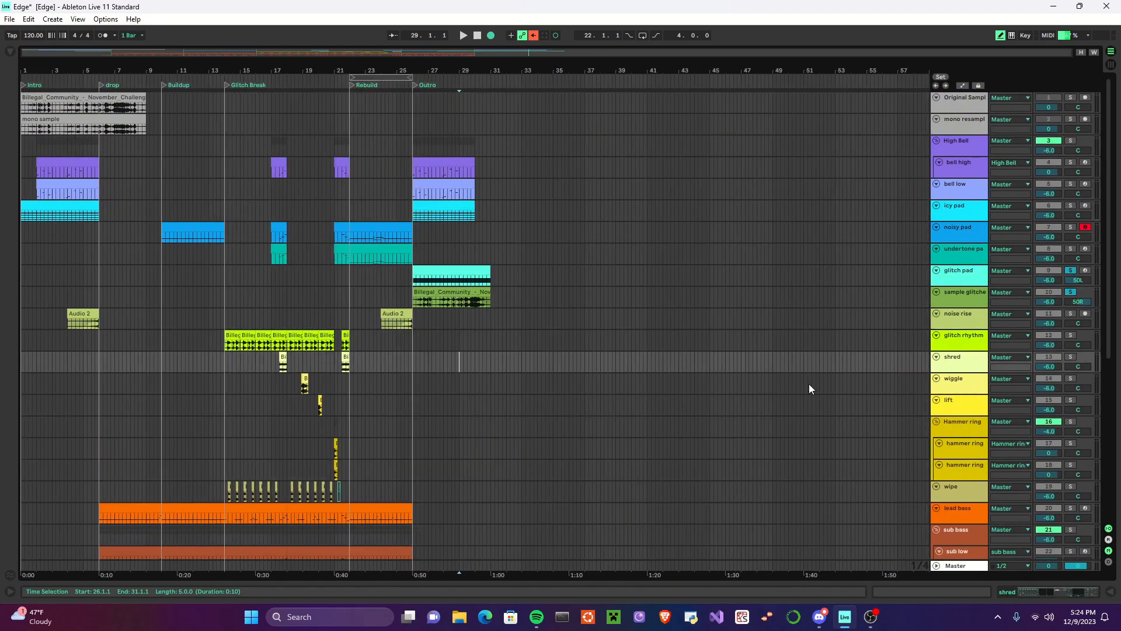
scroll(595, 284, "up", 3)
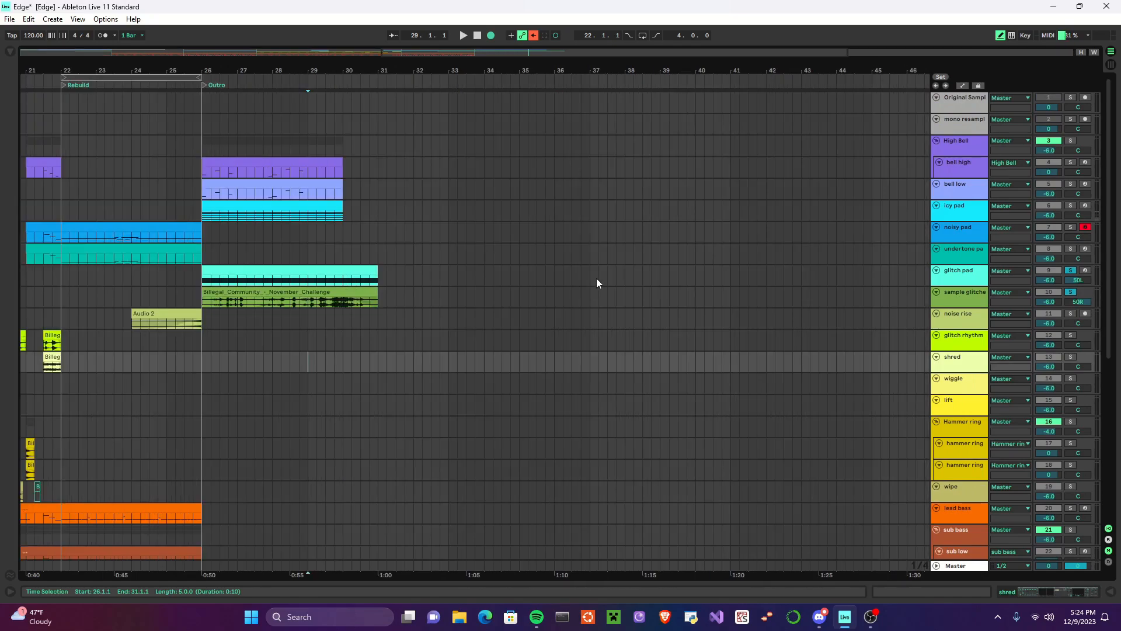
scroll(597, 277, "left", 15)
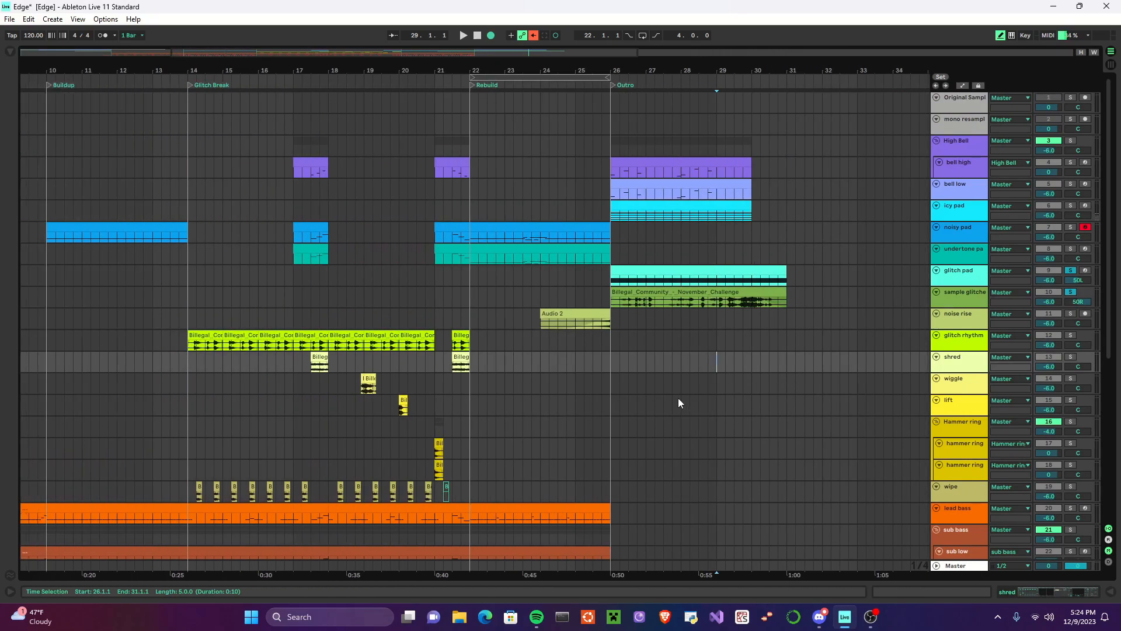
scroll(527, 293, "down", 5)
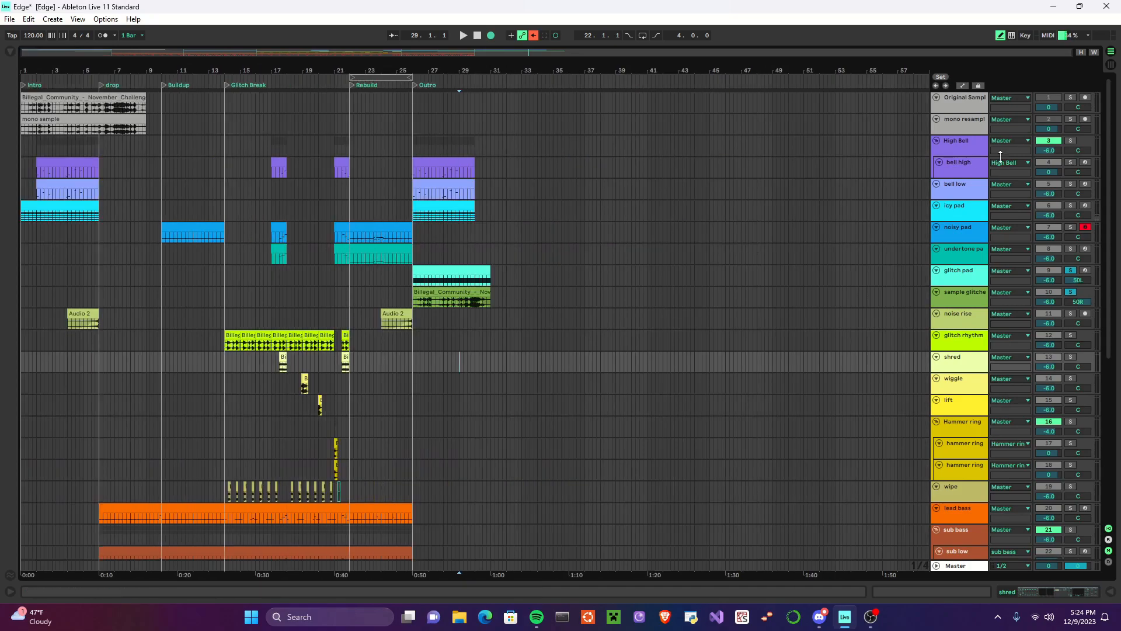
left_click(1094, 52)
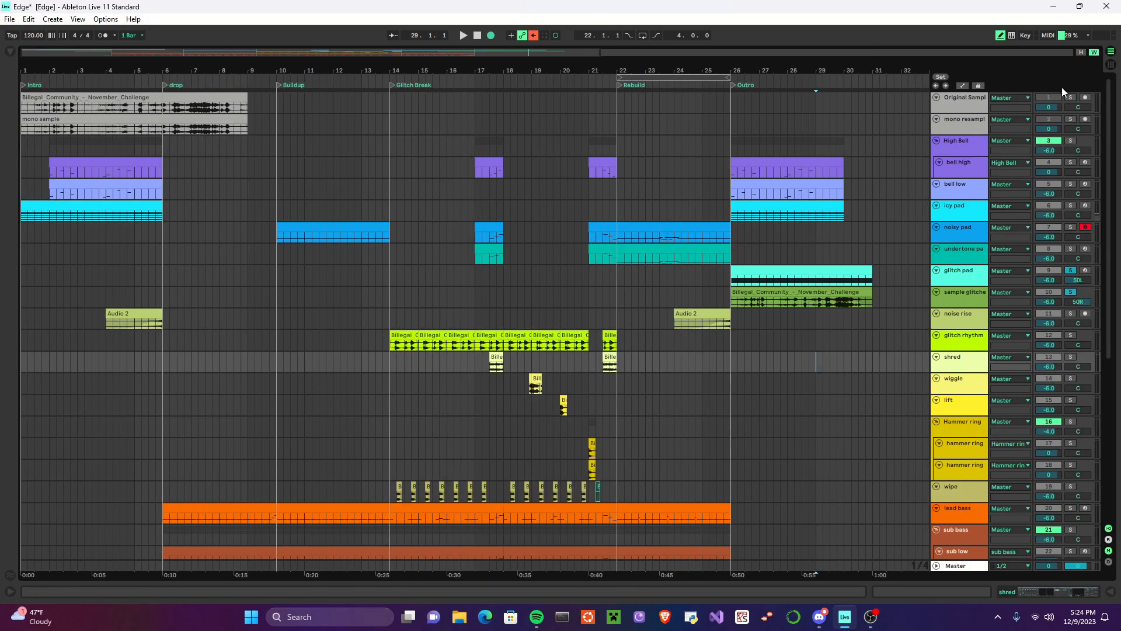